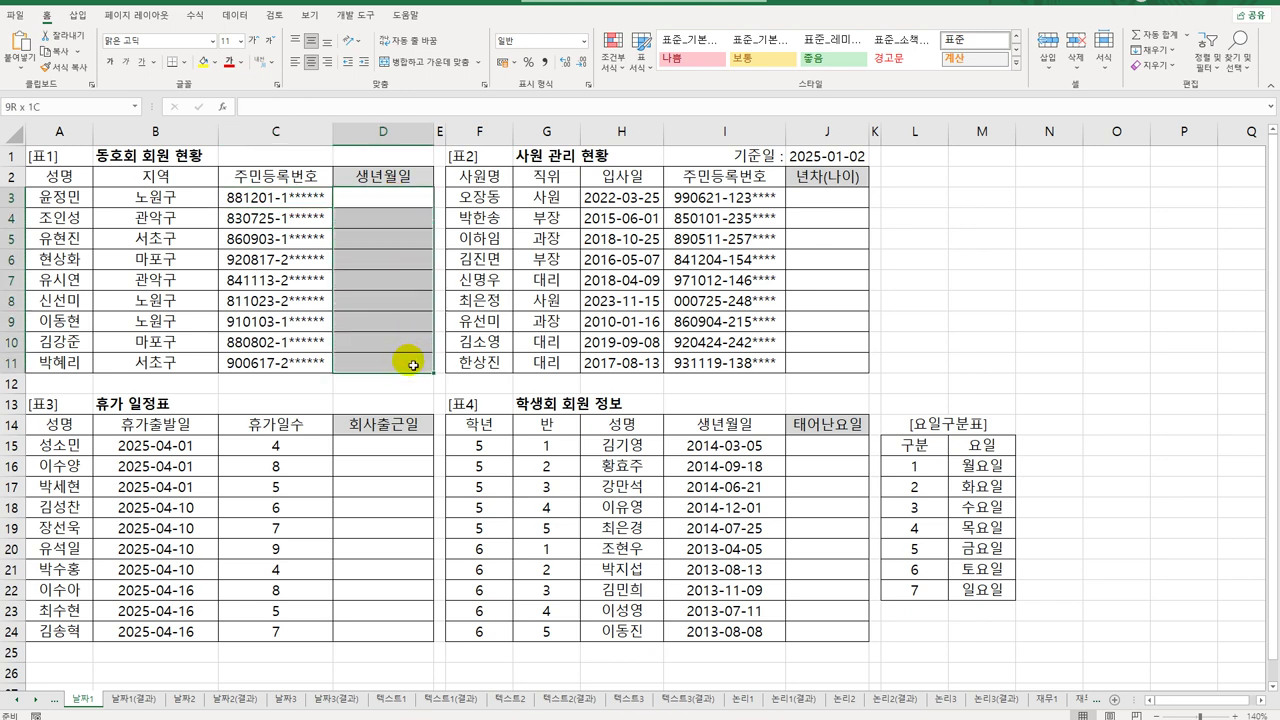
Start a DATE formula in cell D3 with MID(C3,1,2) as the year argument
click(272, 196)
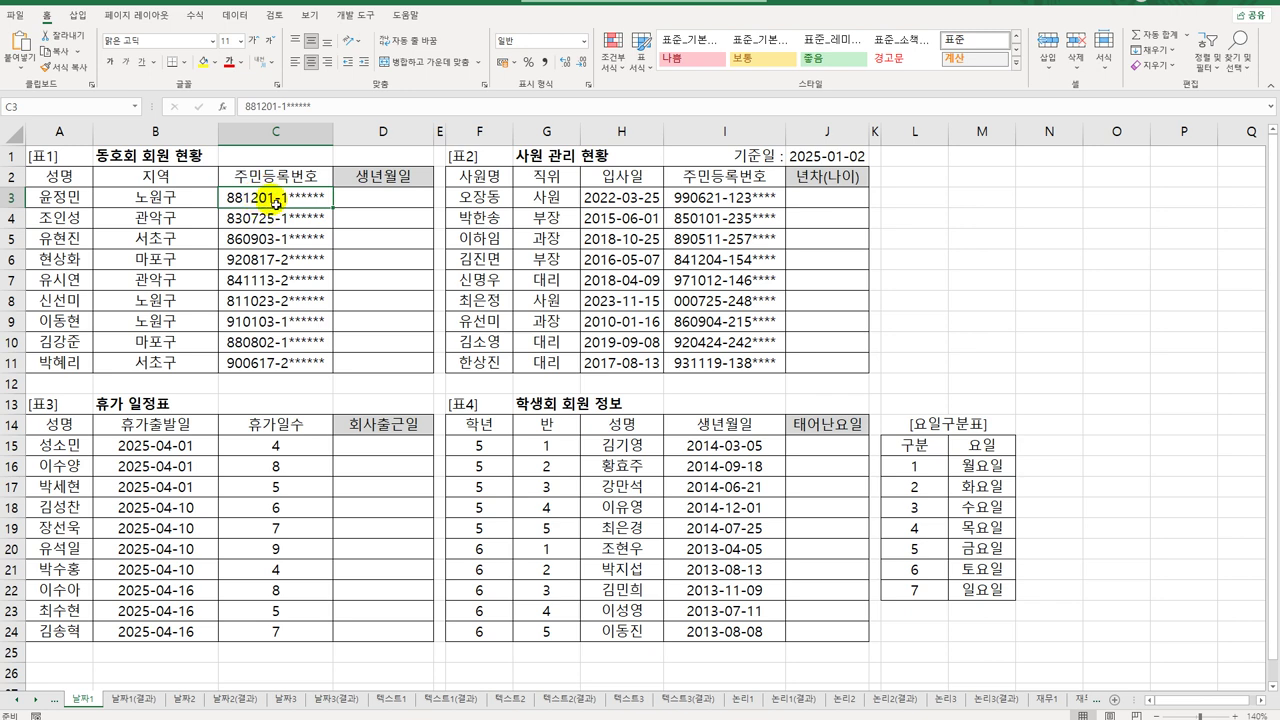
click(371, 201)
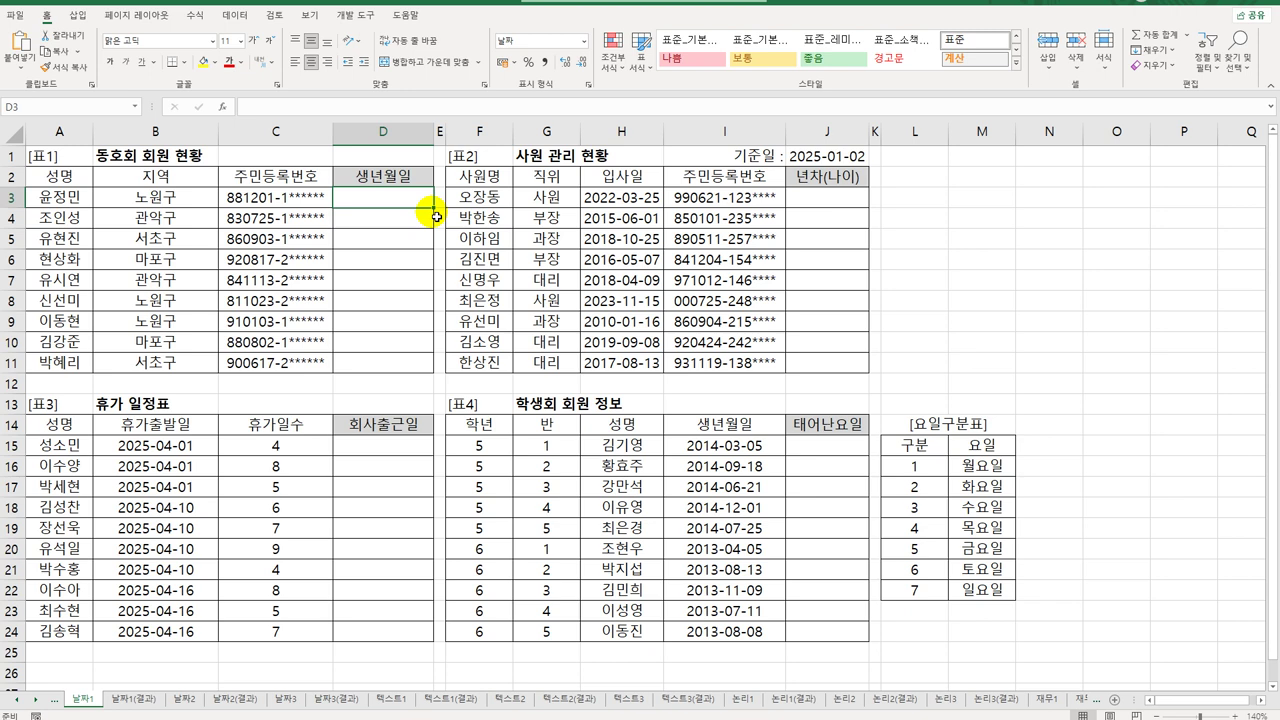
text(=)
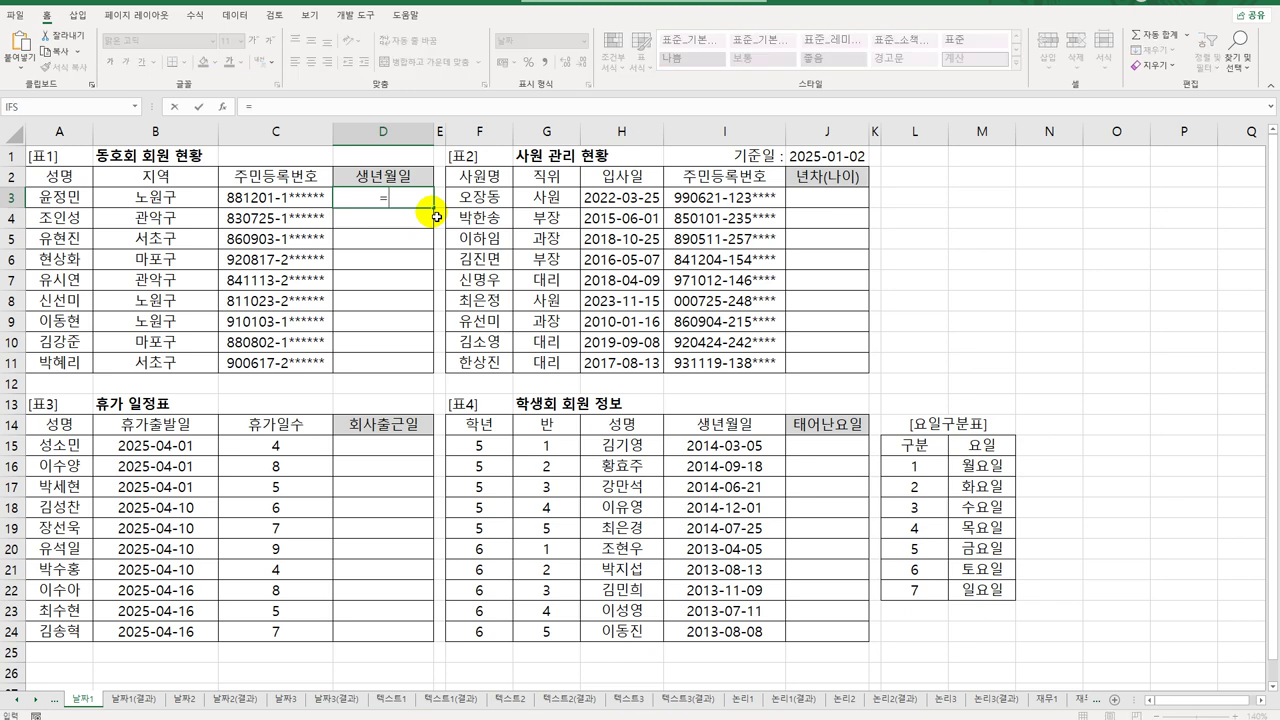
text(da)
key(Tab)
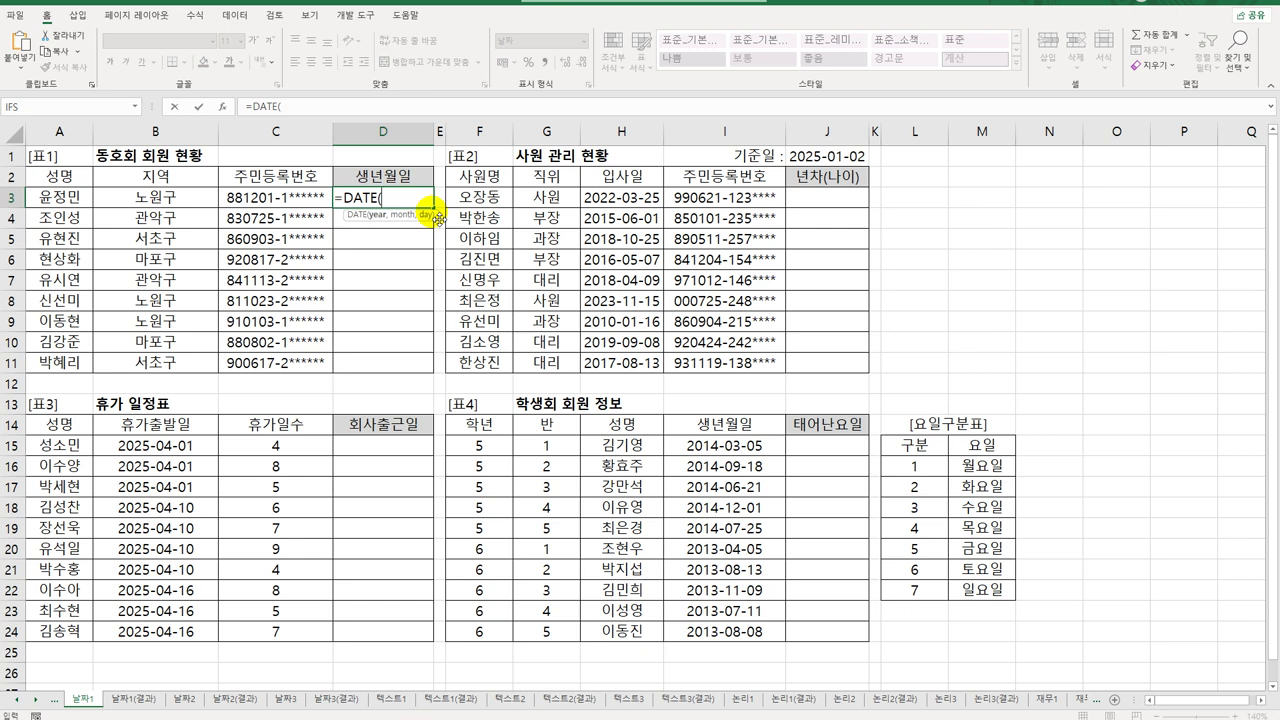
text(mid)
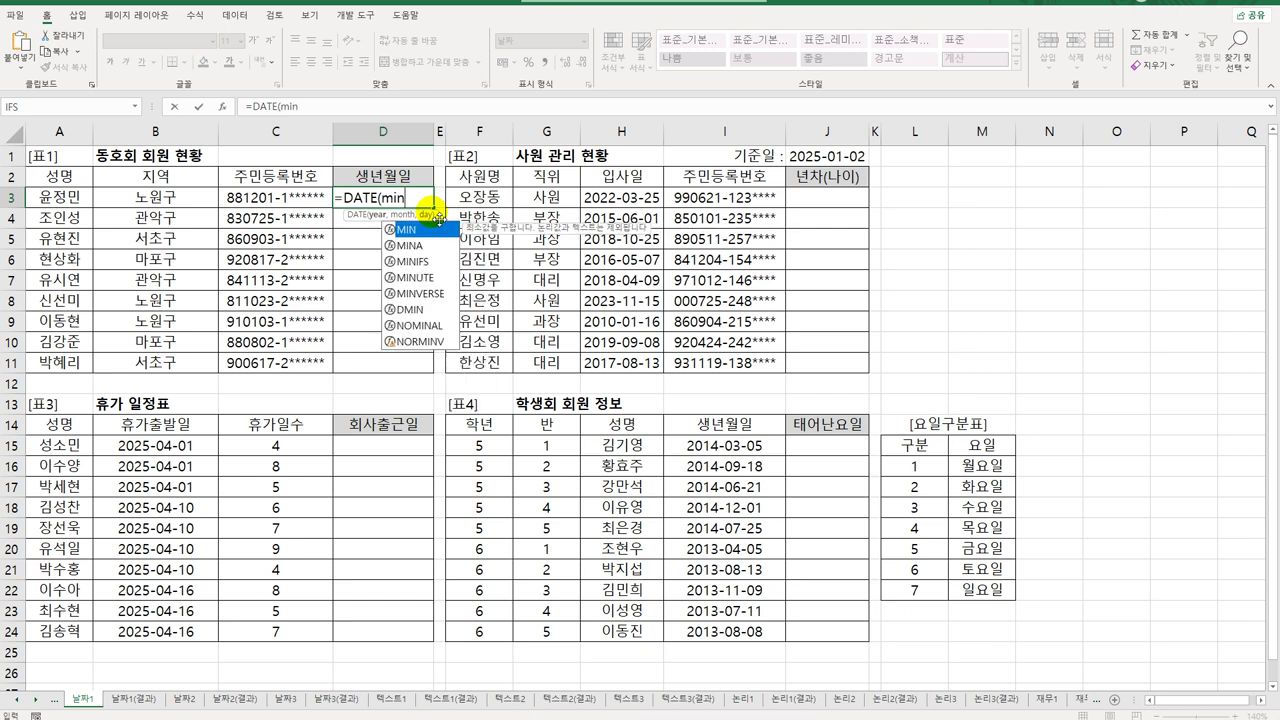
key(Tab)
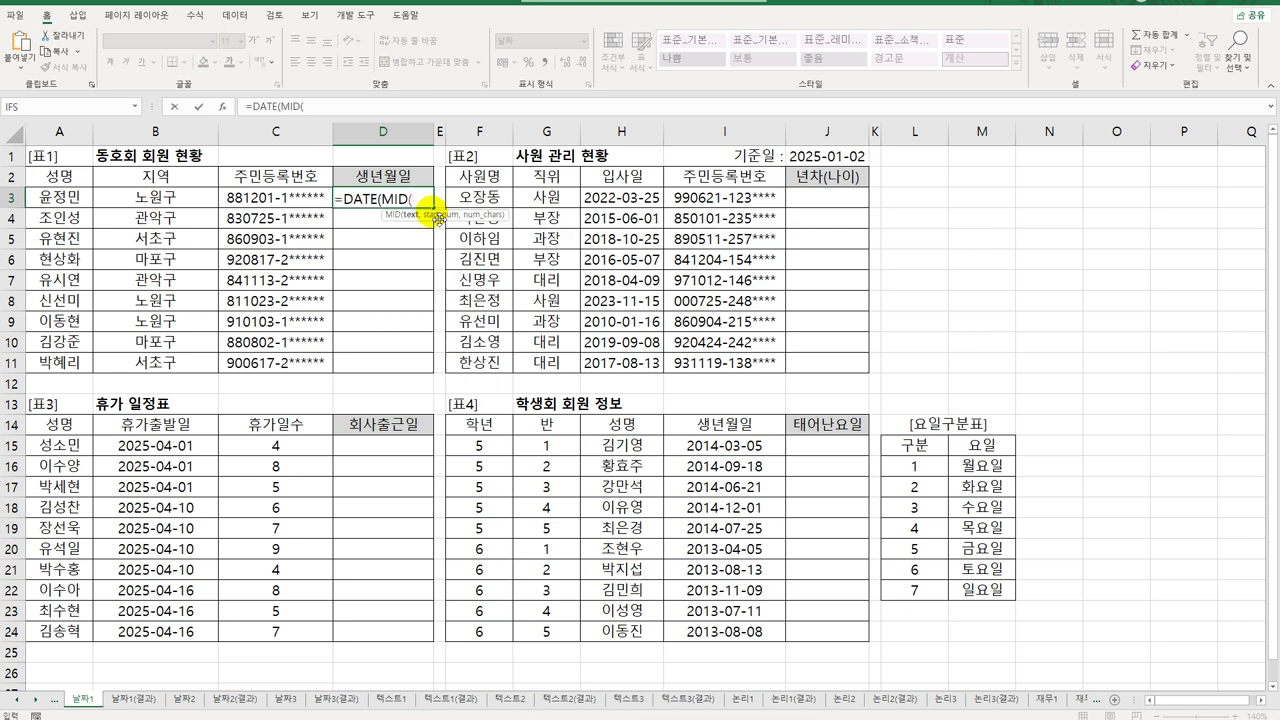
key(Left)
text(,)
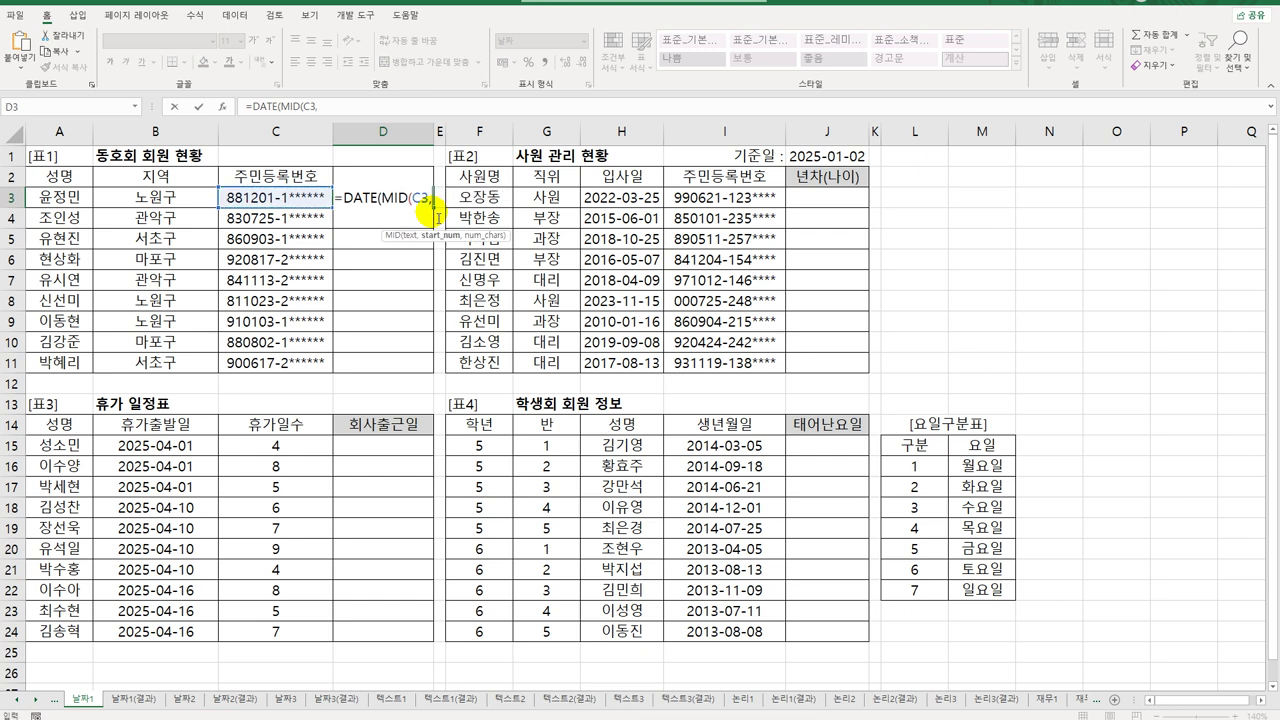
text(1,2),)
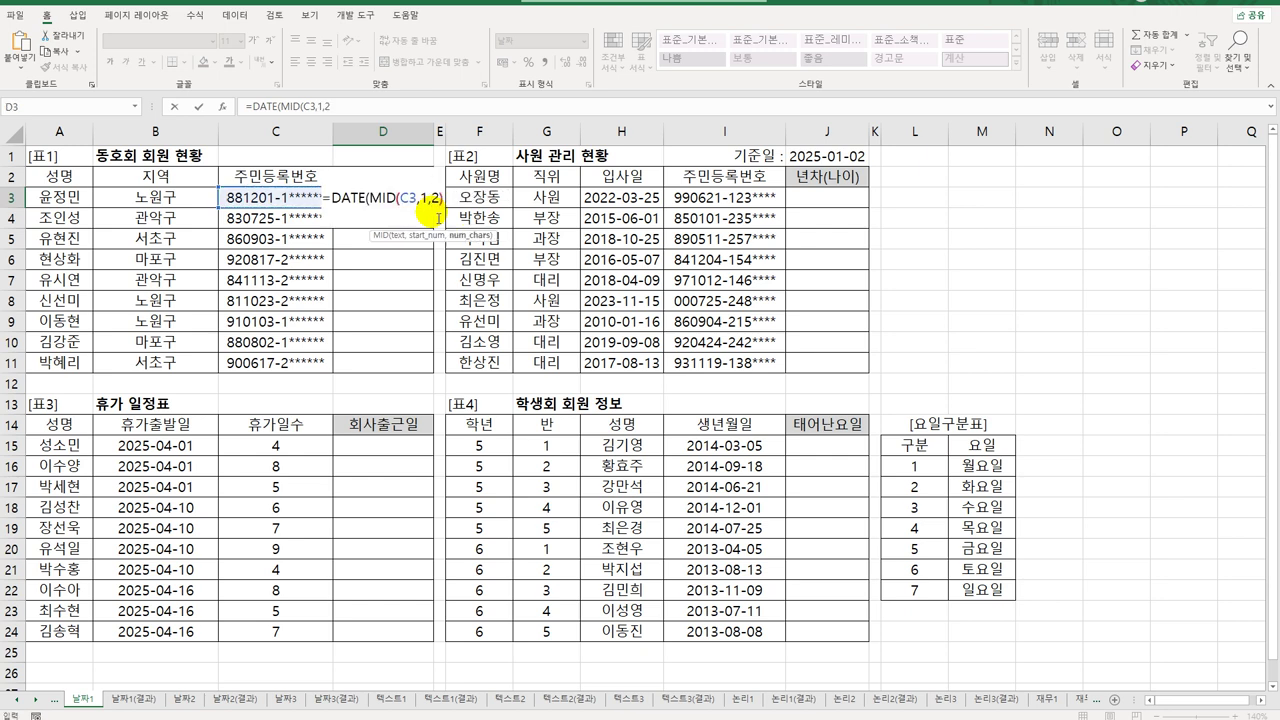
Complete the D3 formula with MID(C3,3,2) as month and MID(C3,5,2) as day, and fill it down to D11
text(mid()
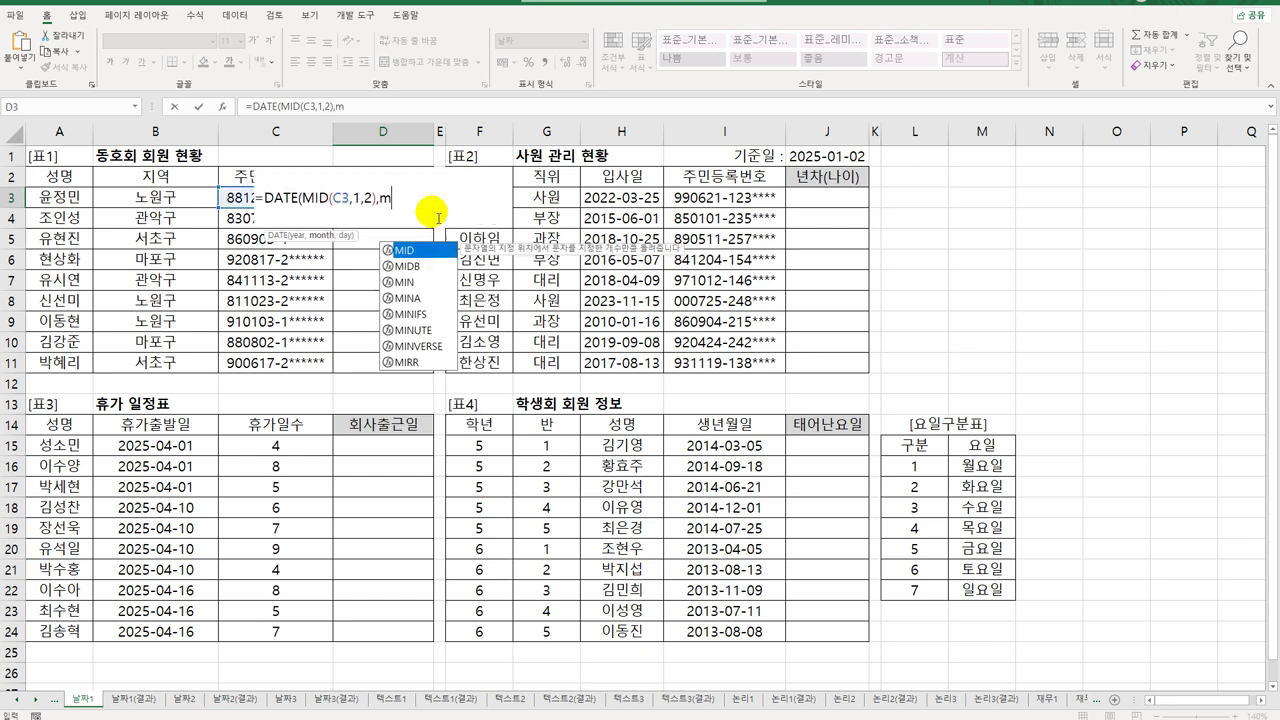
key(Left)
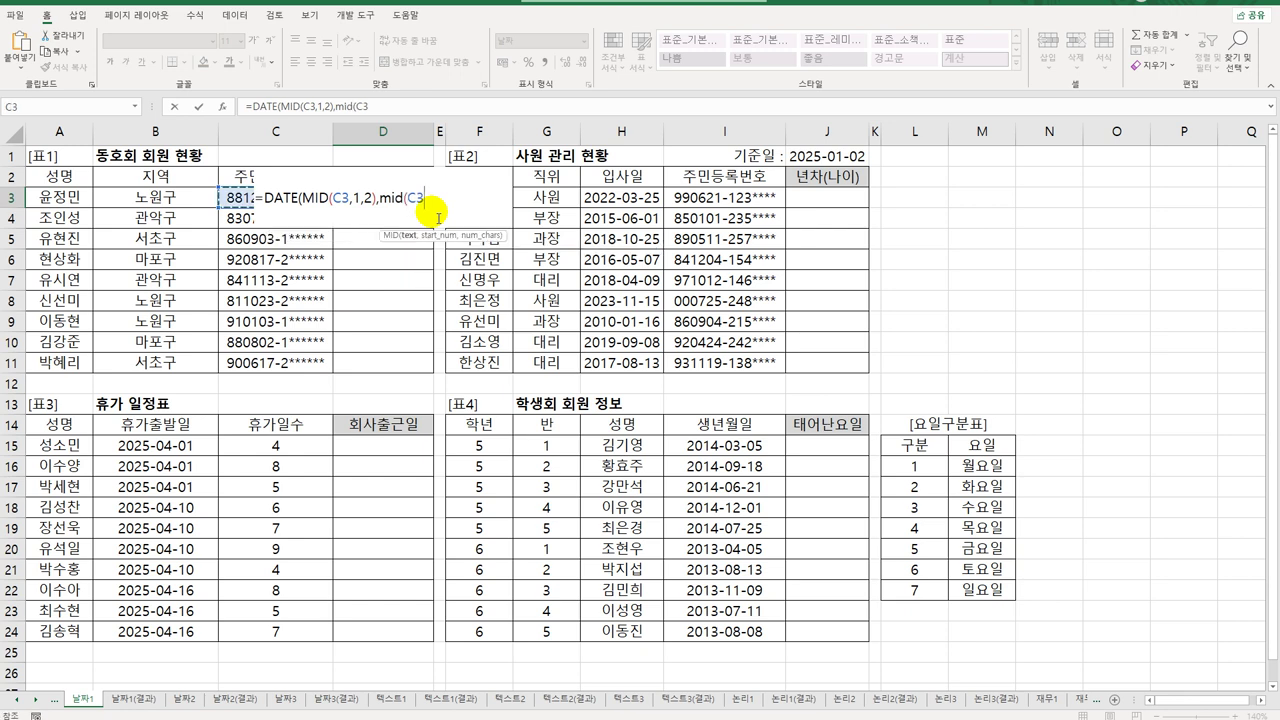
text(,3,2))
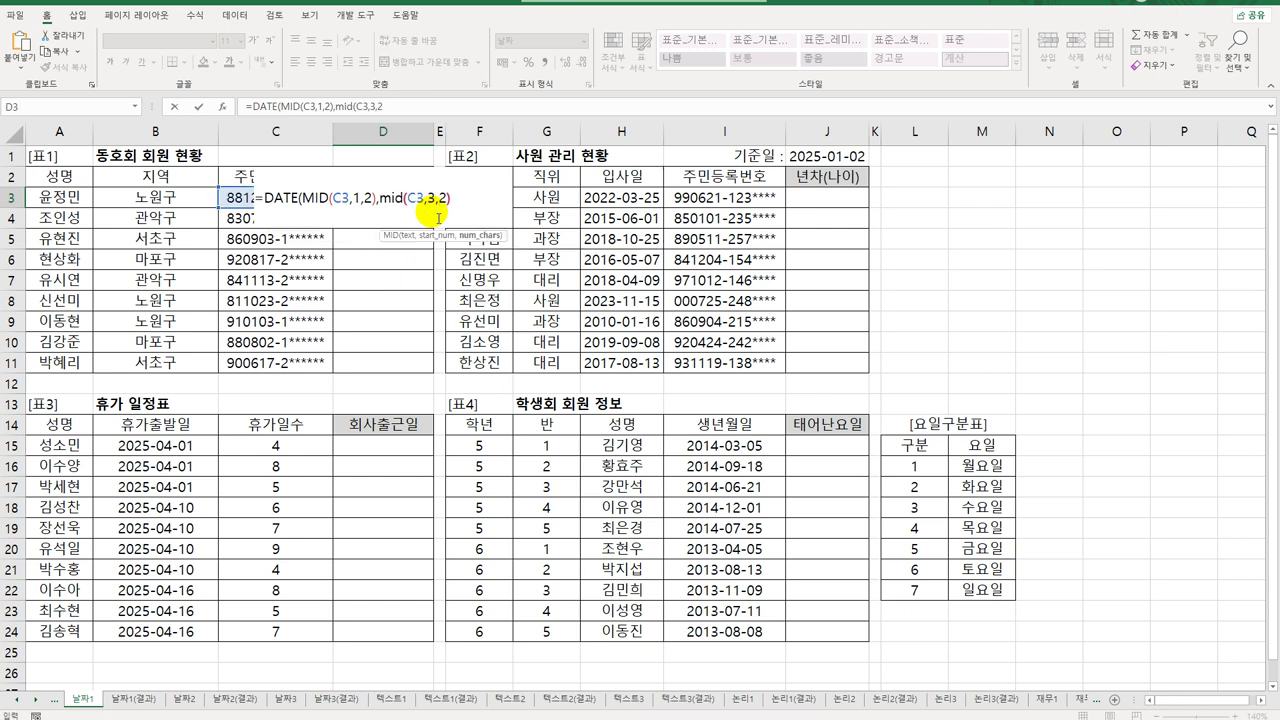
text(,mid()
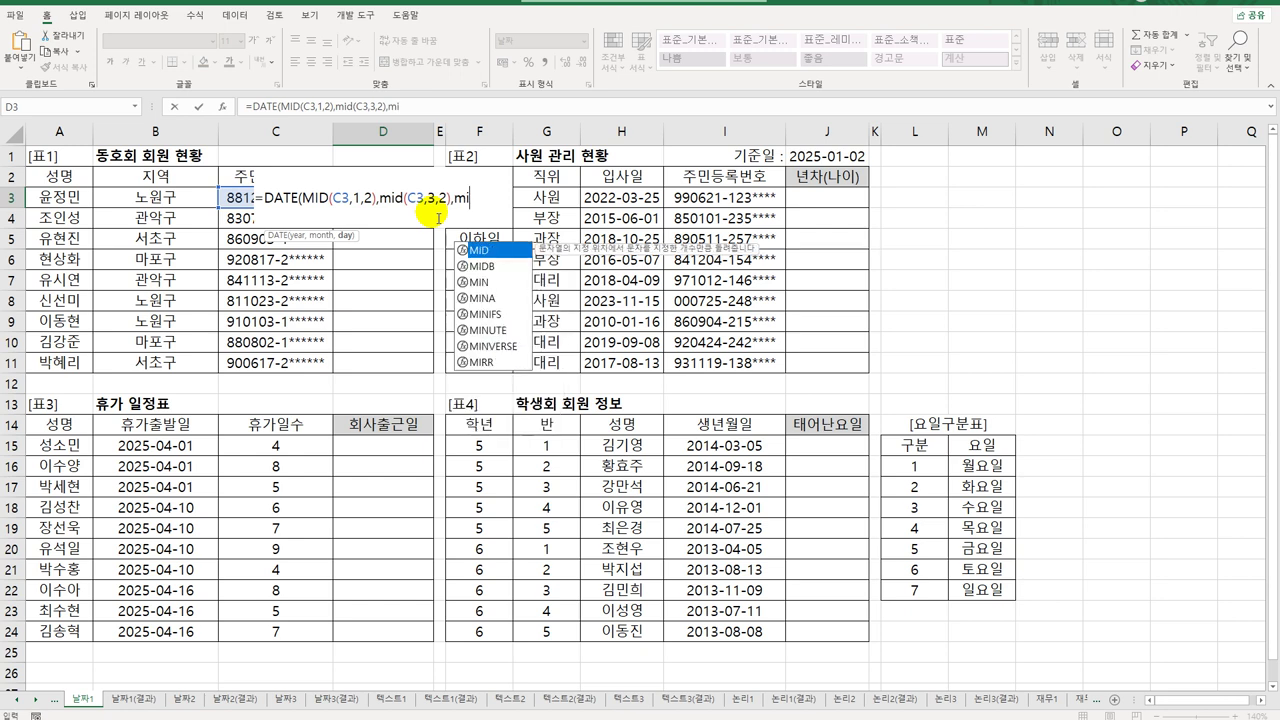
key(Left)
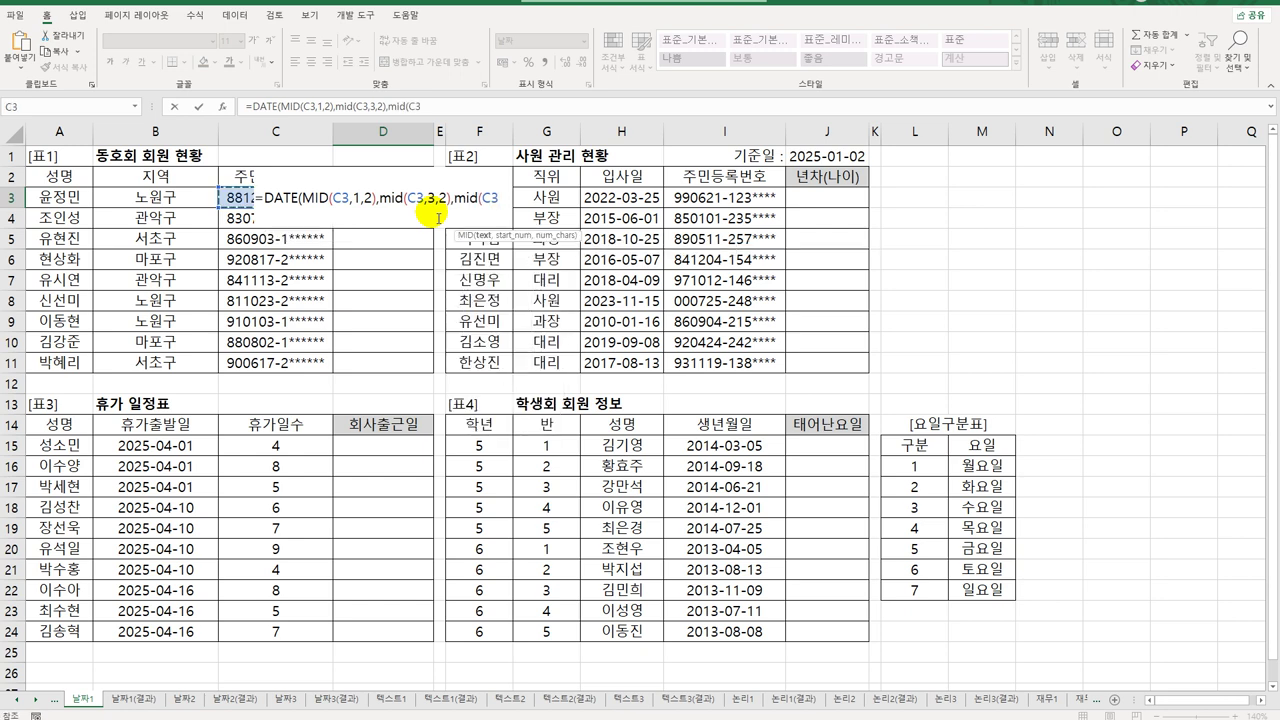
text(,5,2))
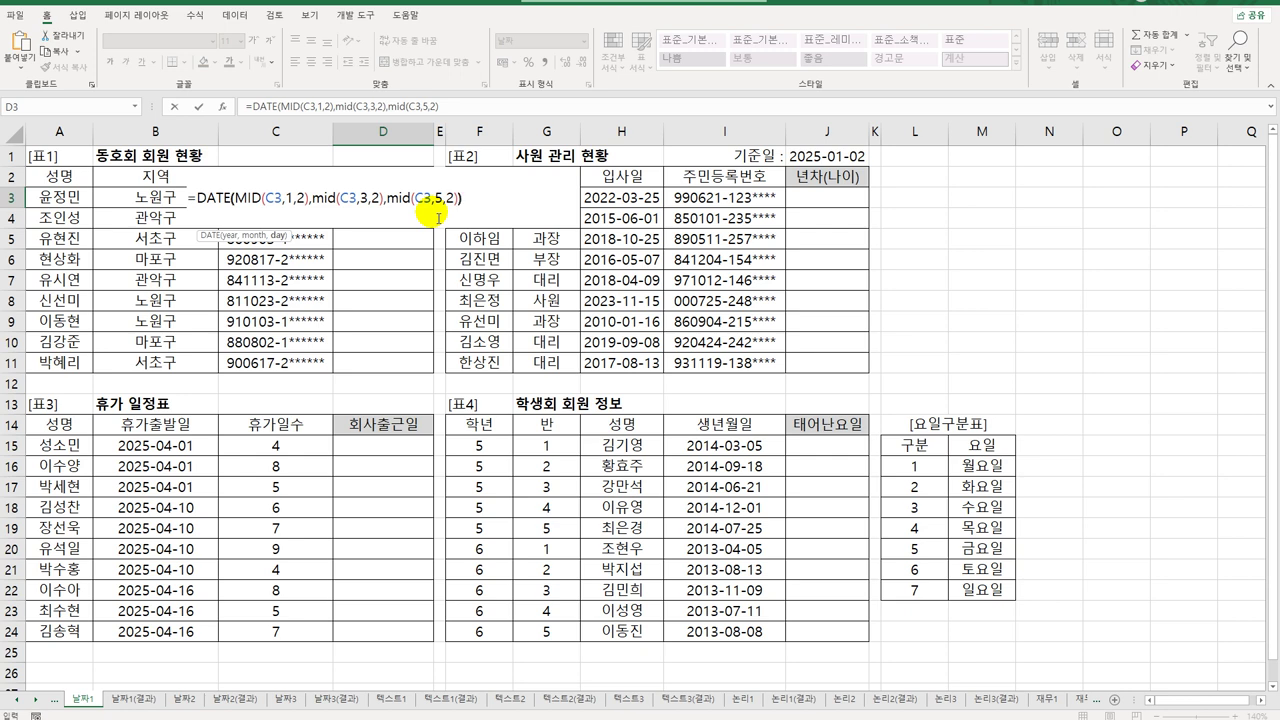
text())
key(ctrl+Return)
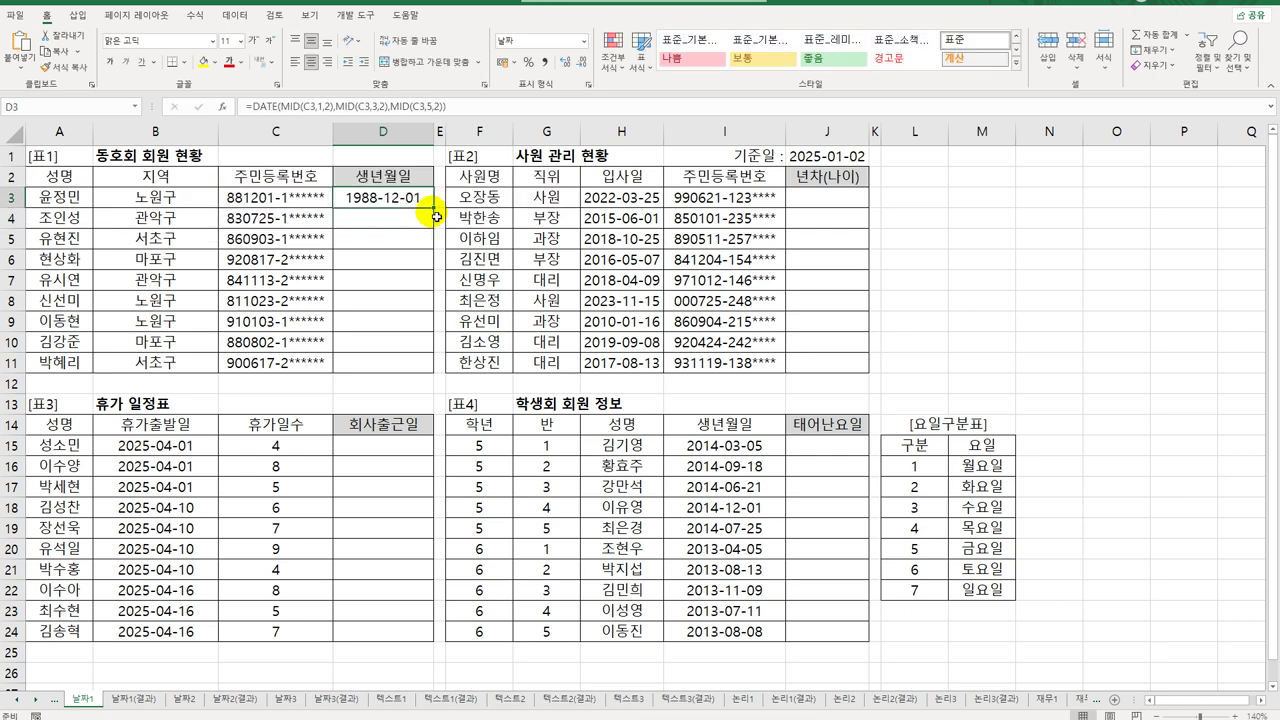
drag(437, 216, 430, 350)
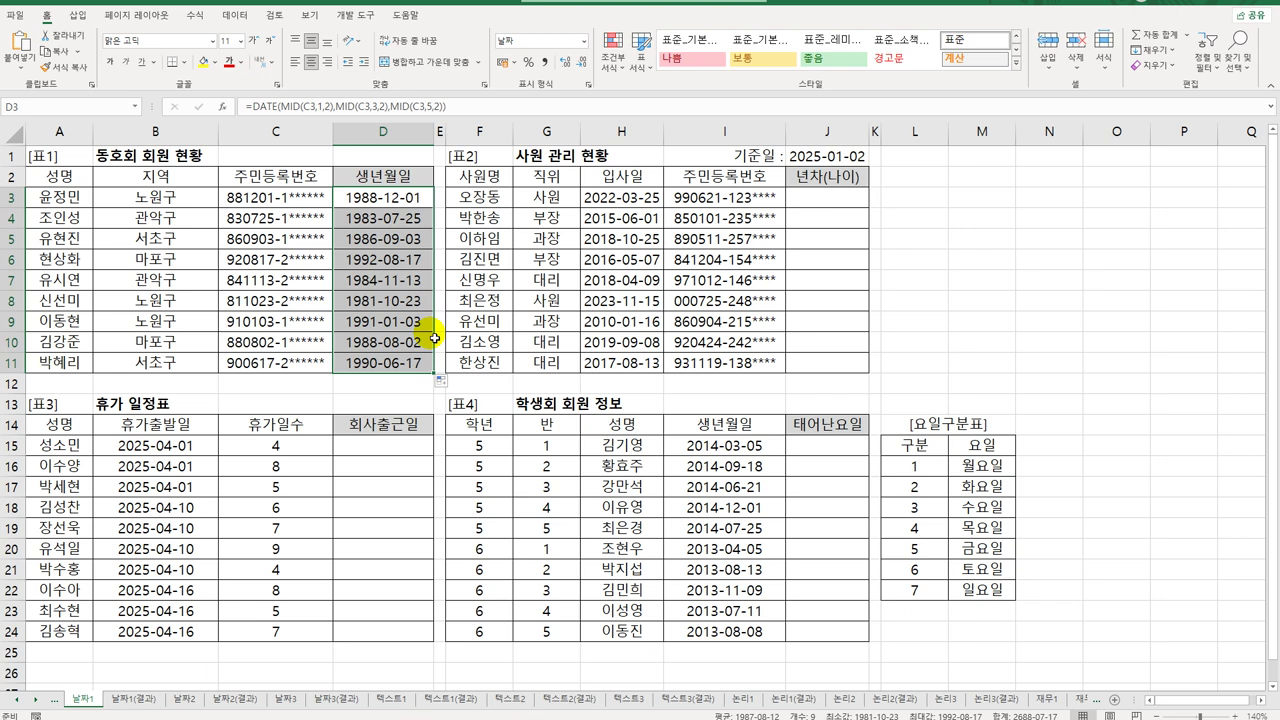
Start a formula in cell J3 that subtracts the hire year from the reference year: =YEAR($J$1)-YEAR(H3)
click(849, 207)
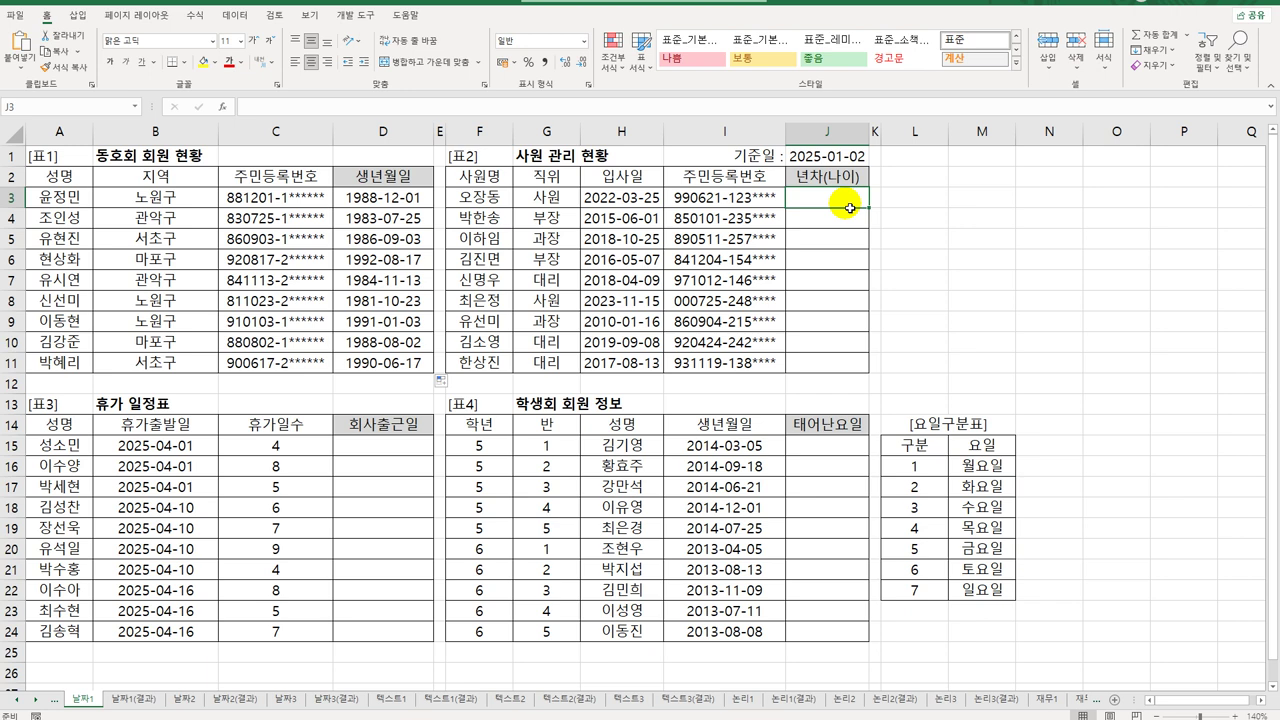
text(=y)
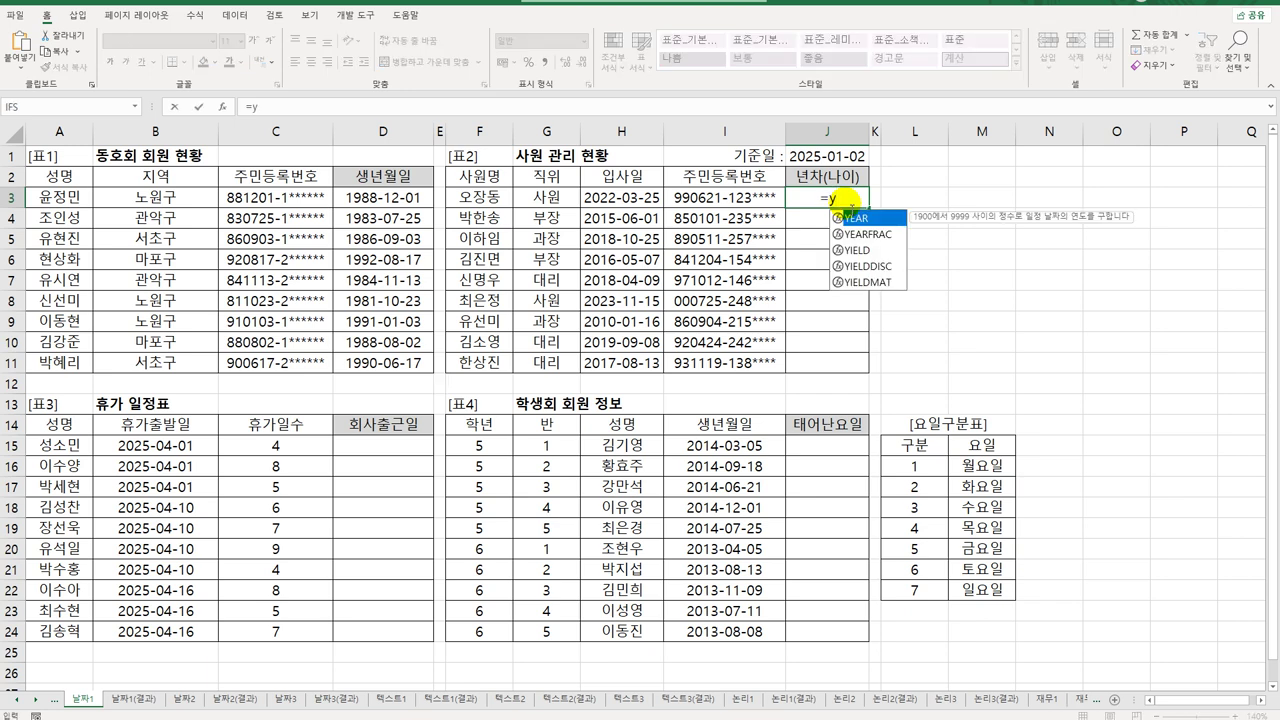
key(Tab)
key(Up)
key(Up)
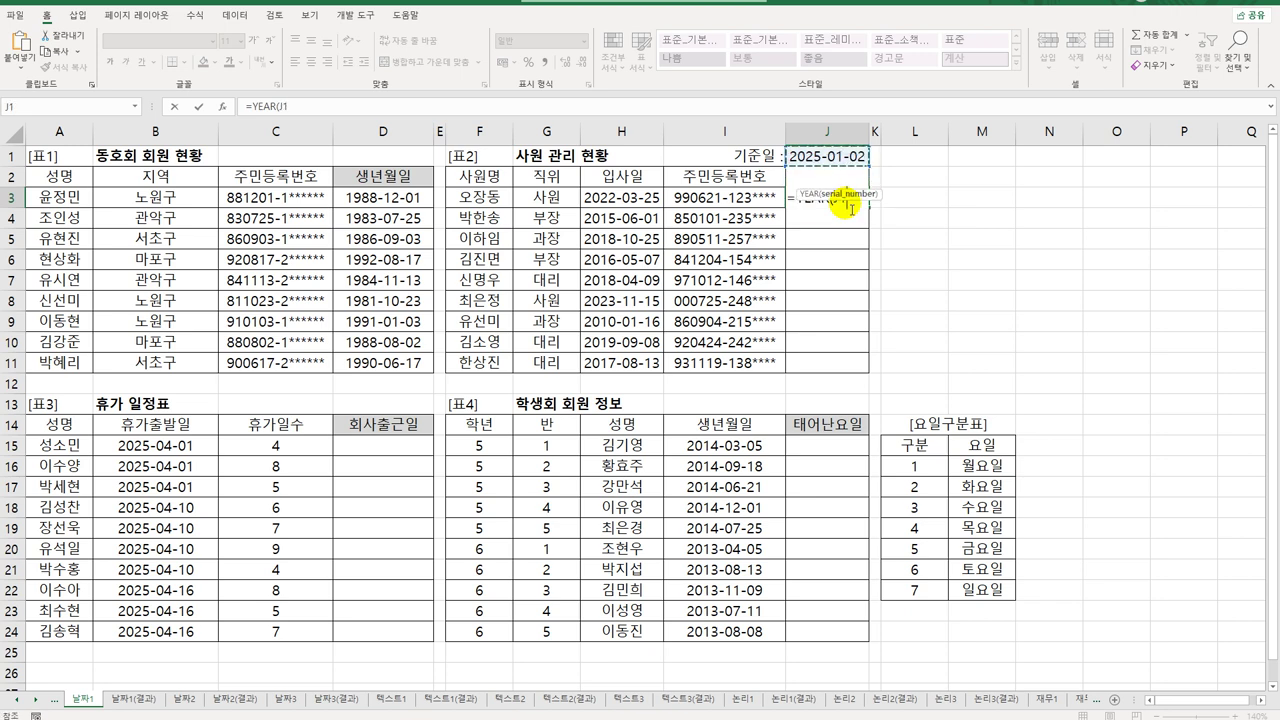
key(F4)
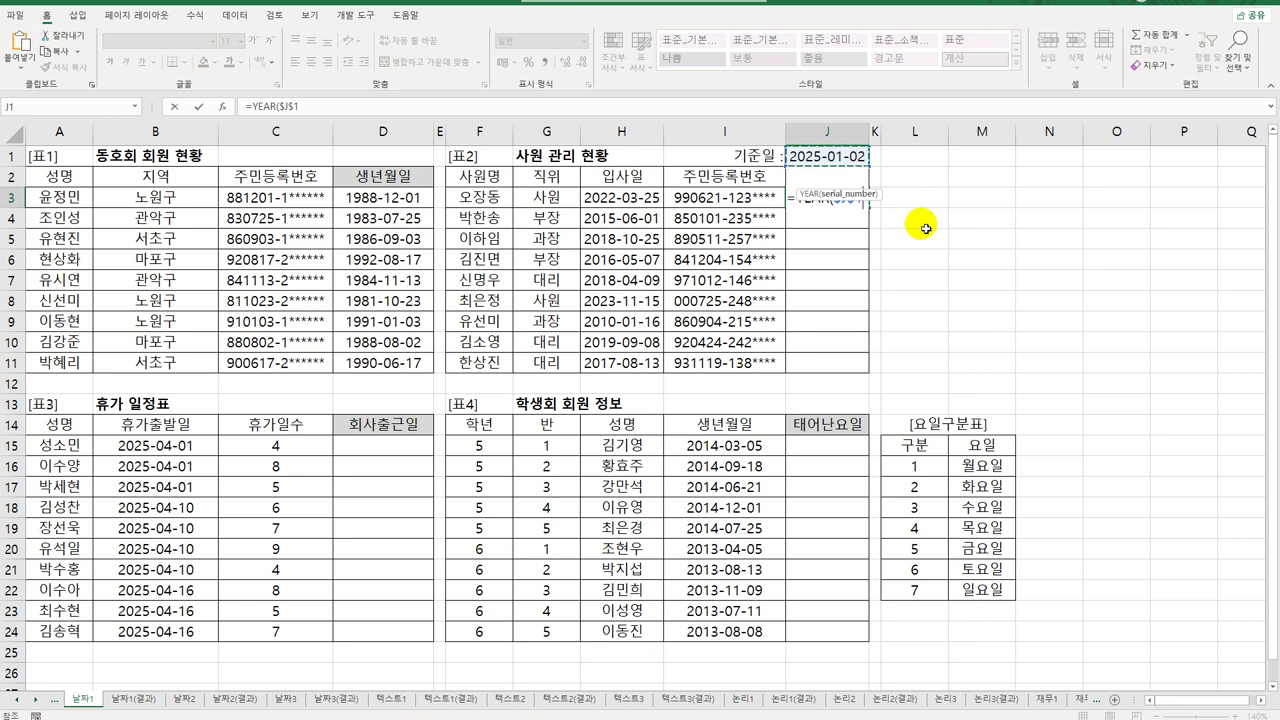
text())
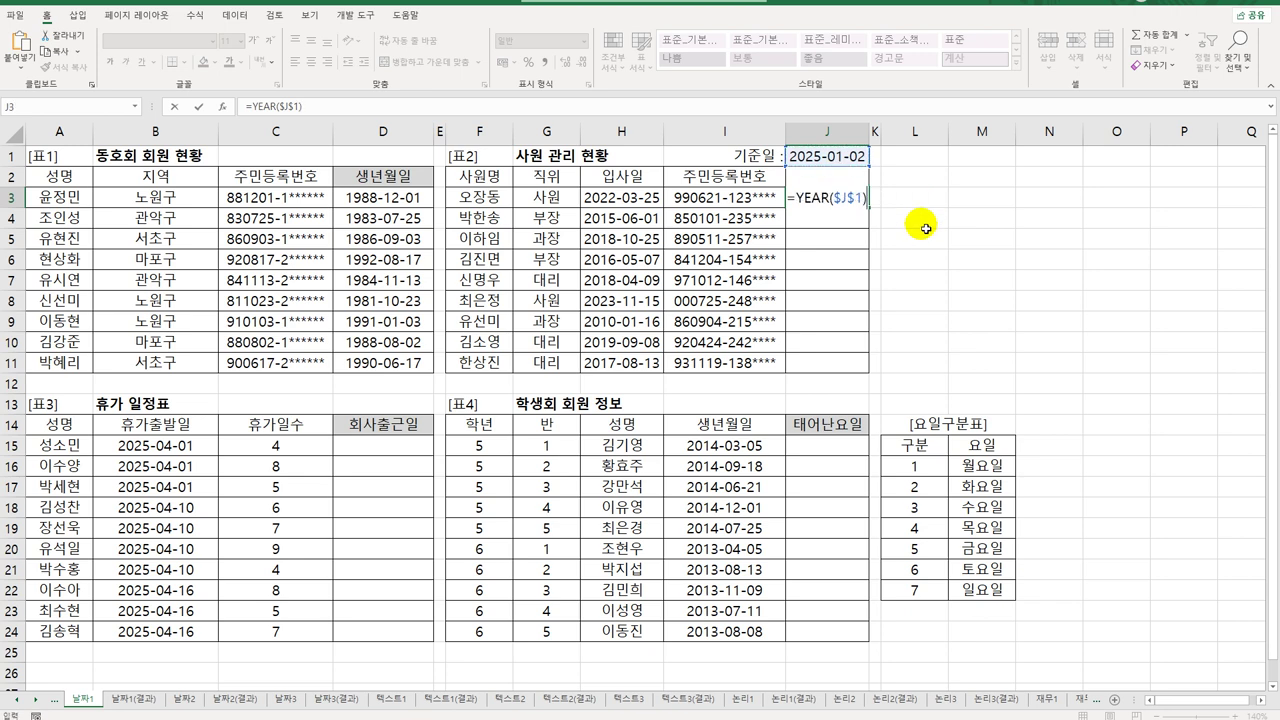
text(-)
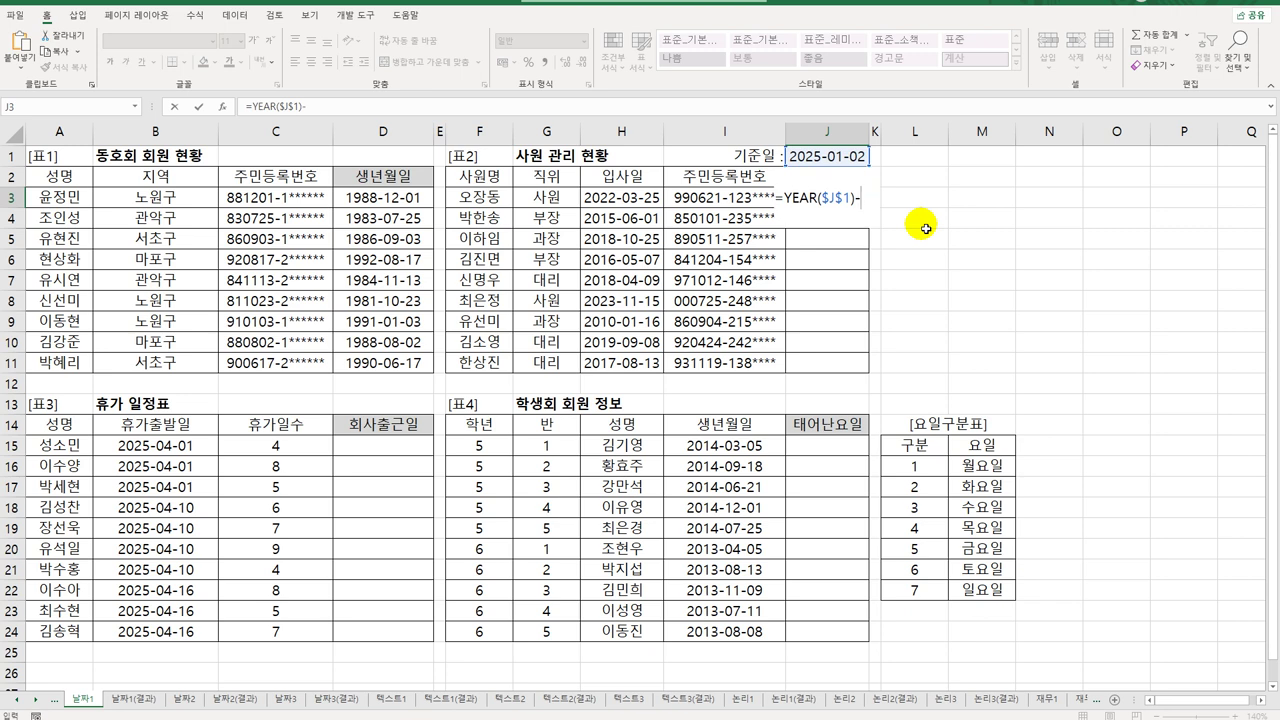
text(YEAR()
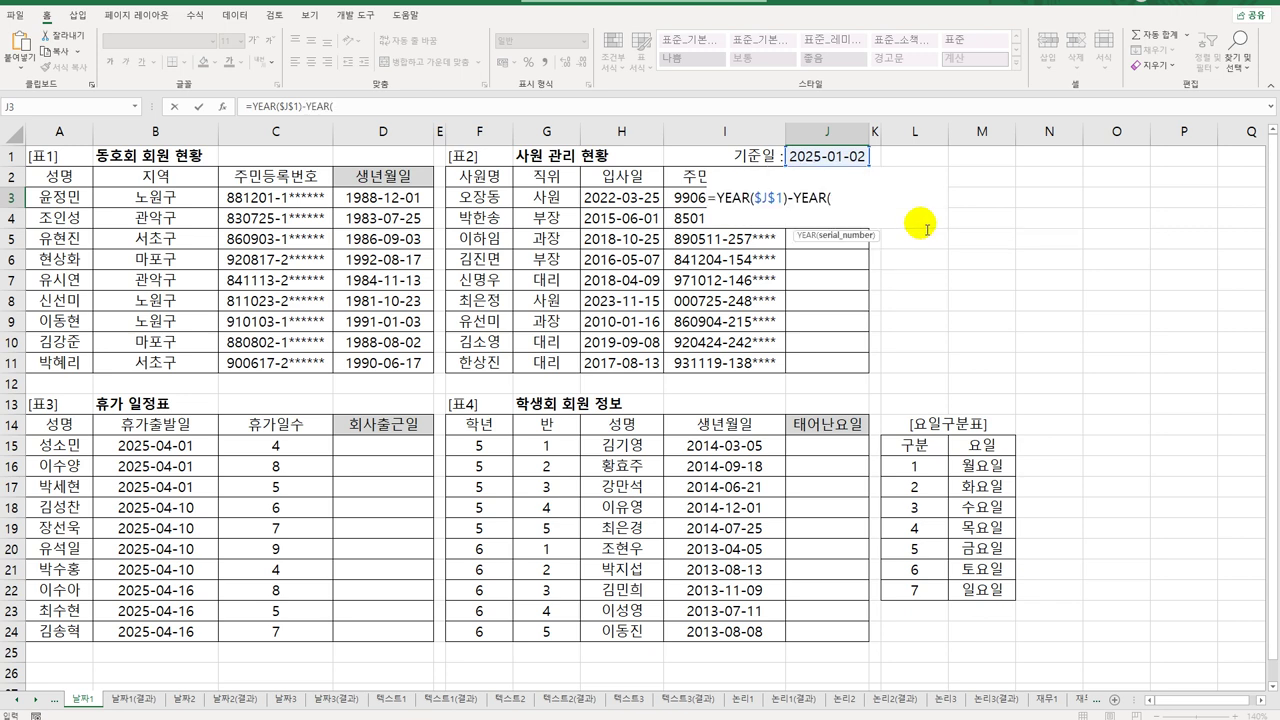
click(651, 197)
text())
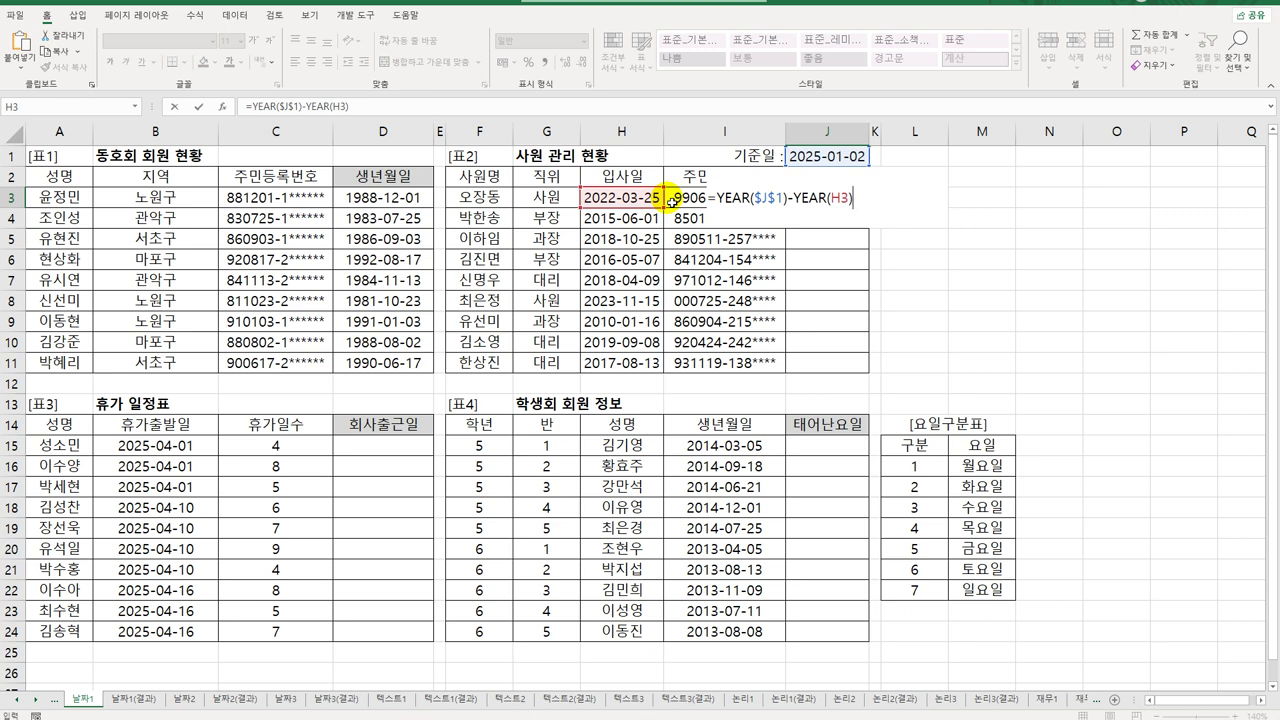
Extend the J3 formula with the joined text &"년차("& followed by YEAR($J$1)
text(&"년차("&)
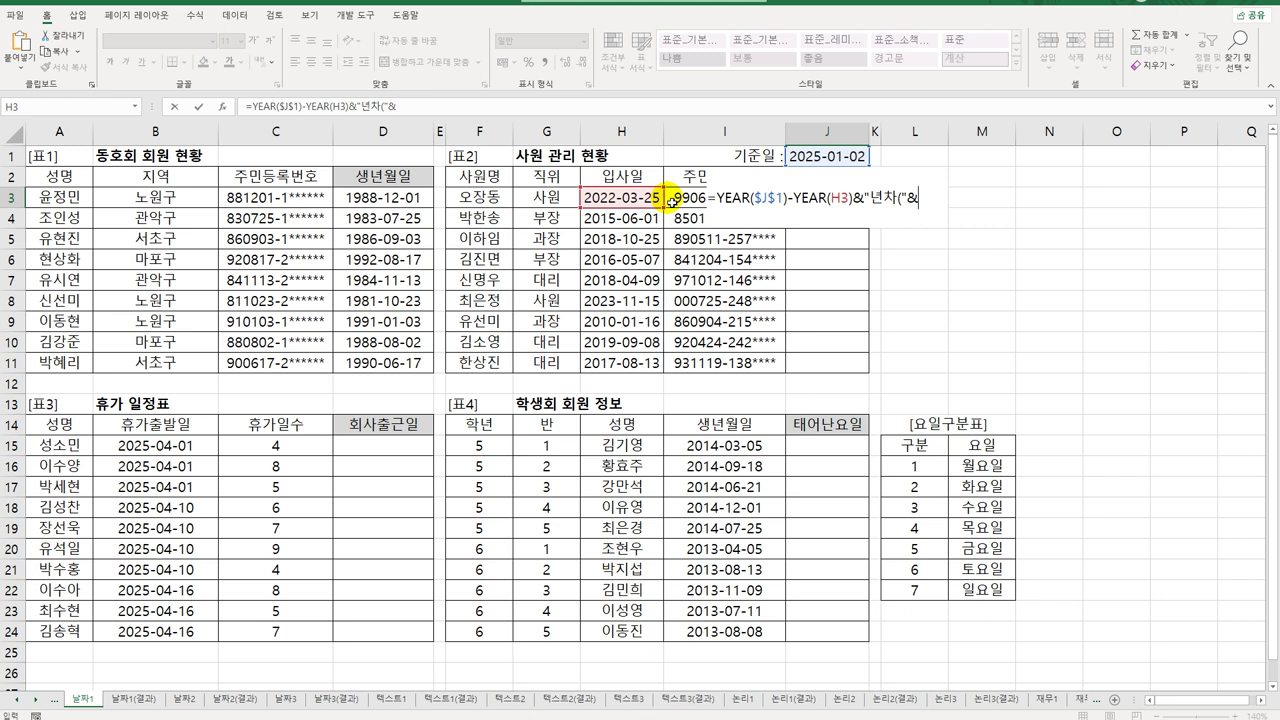
text(ㅅ)
key(BackSpace)
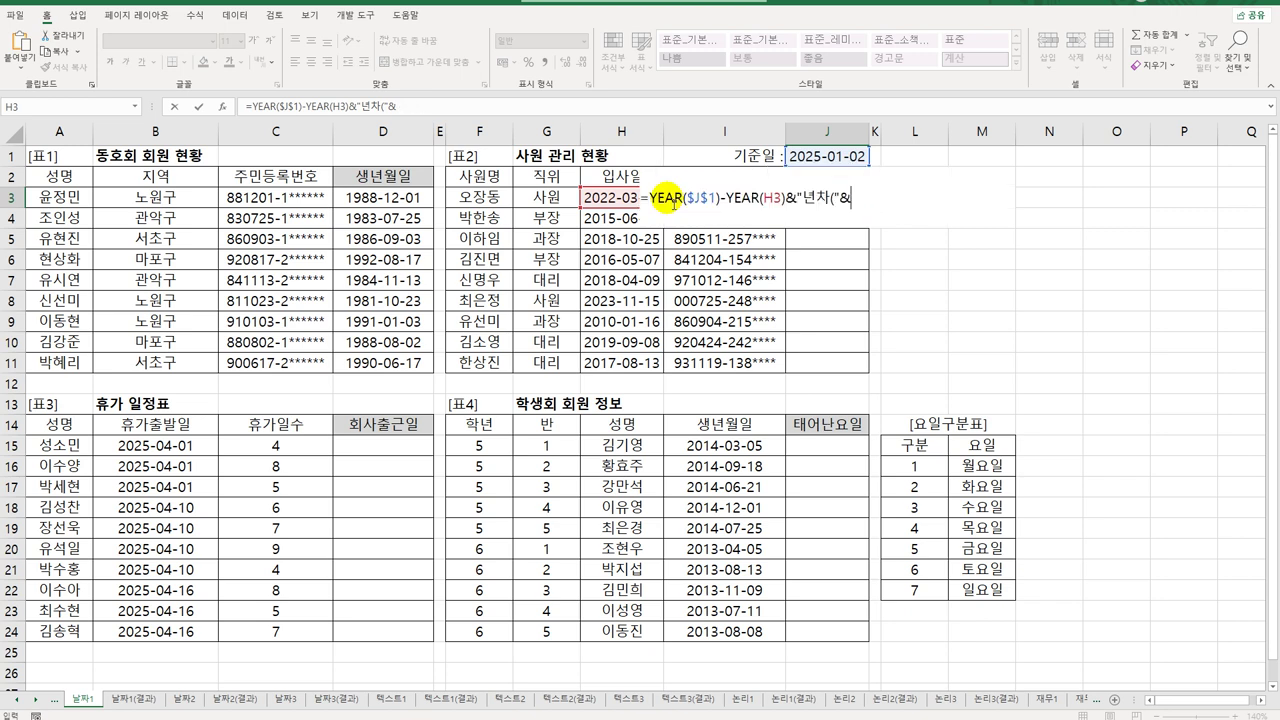
text(Y)
key(Tab)
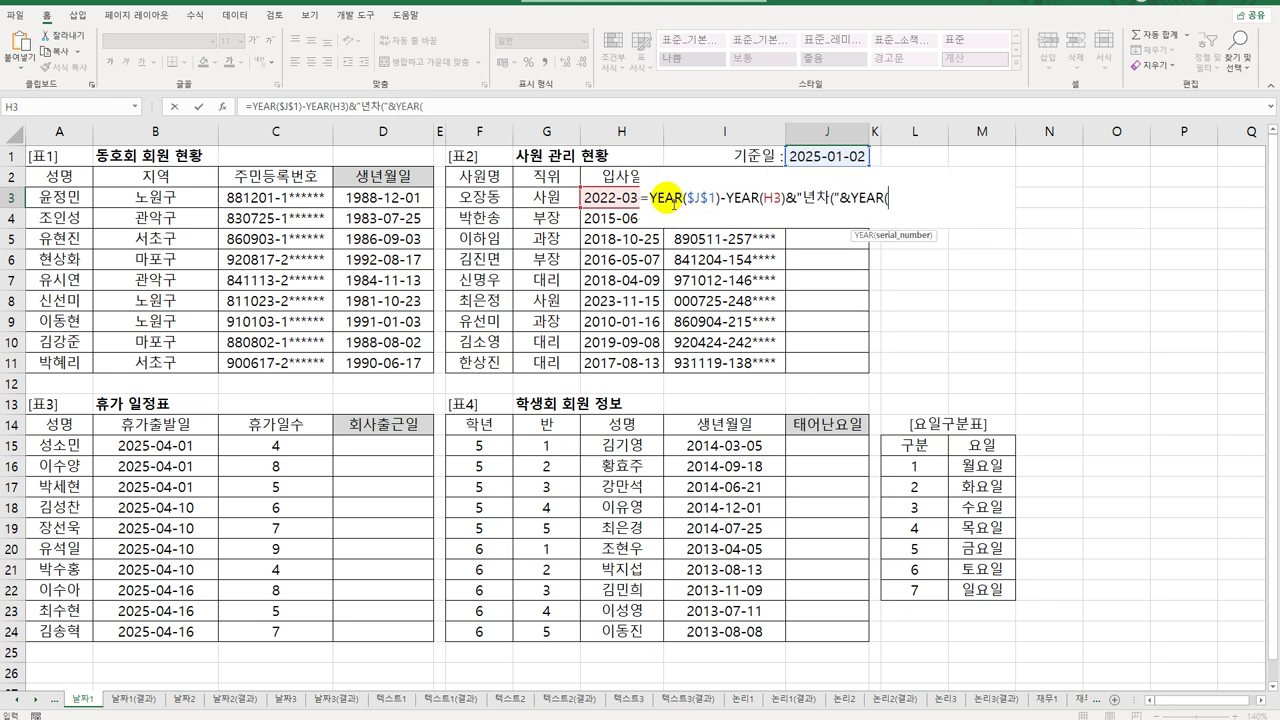
key(Up)
key(Up)
key(Right)
key(Right)
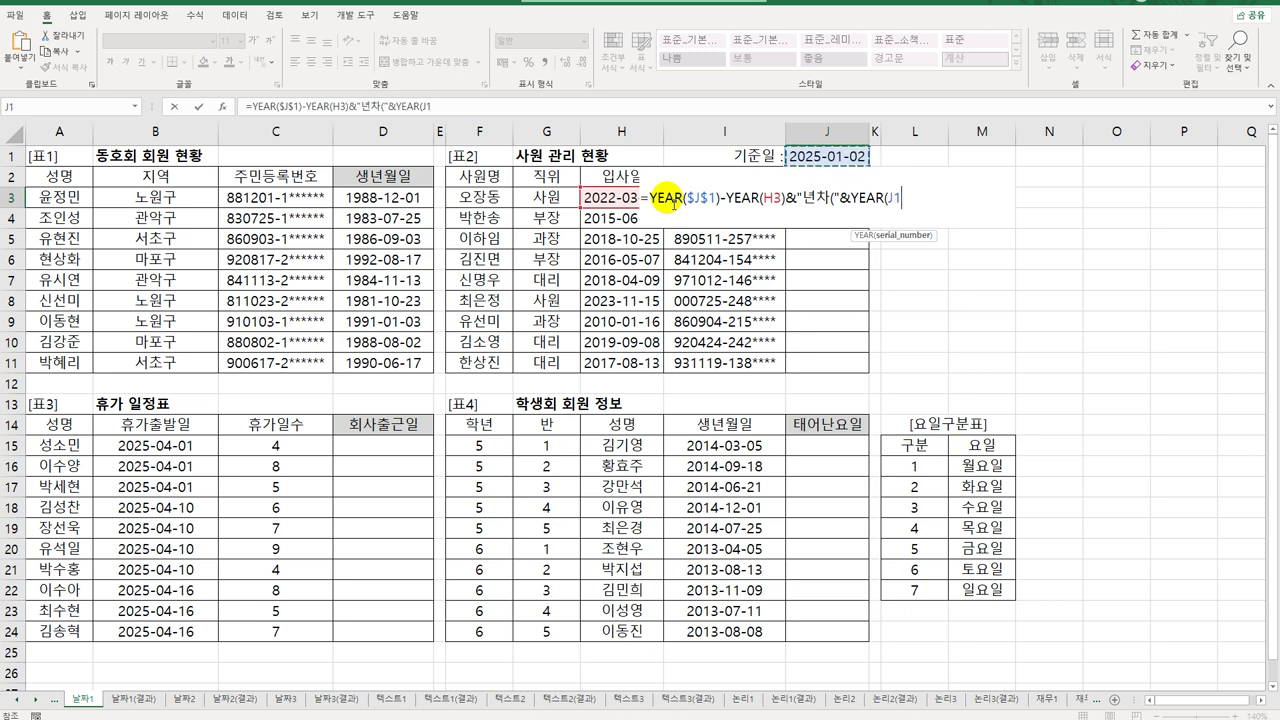
key(F4)
text())
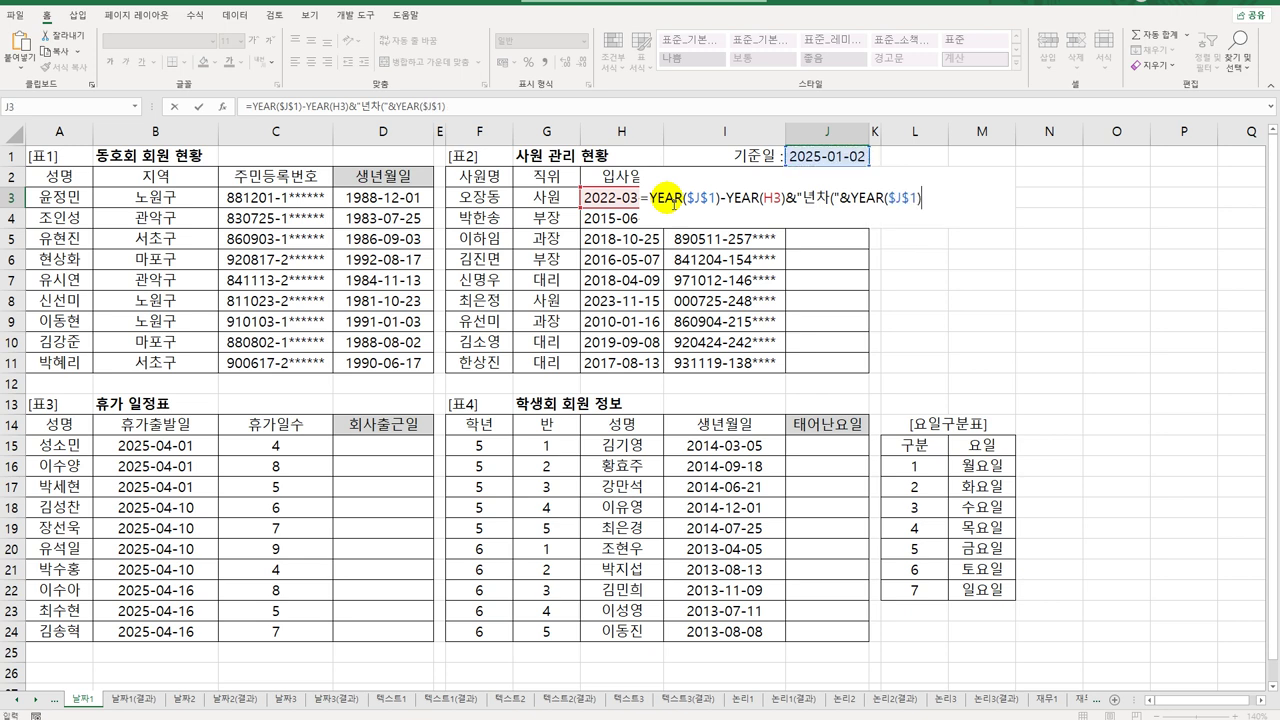
Finish the J3 formula with -(1900+LEFT(I3,2))&")" and enter it, keeping J3 selected
text(-(1900+left(I3)
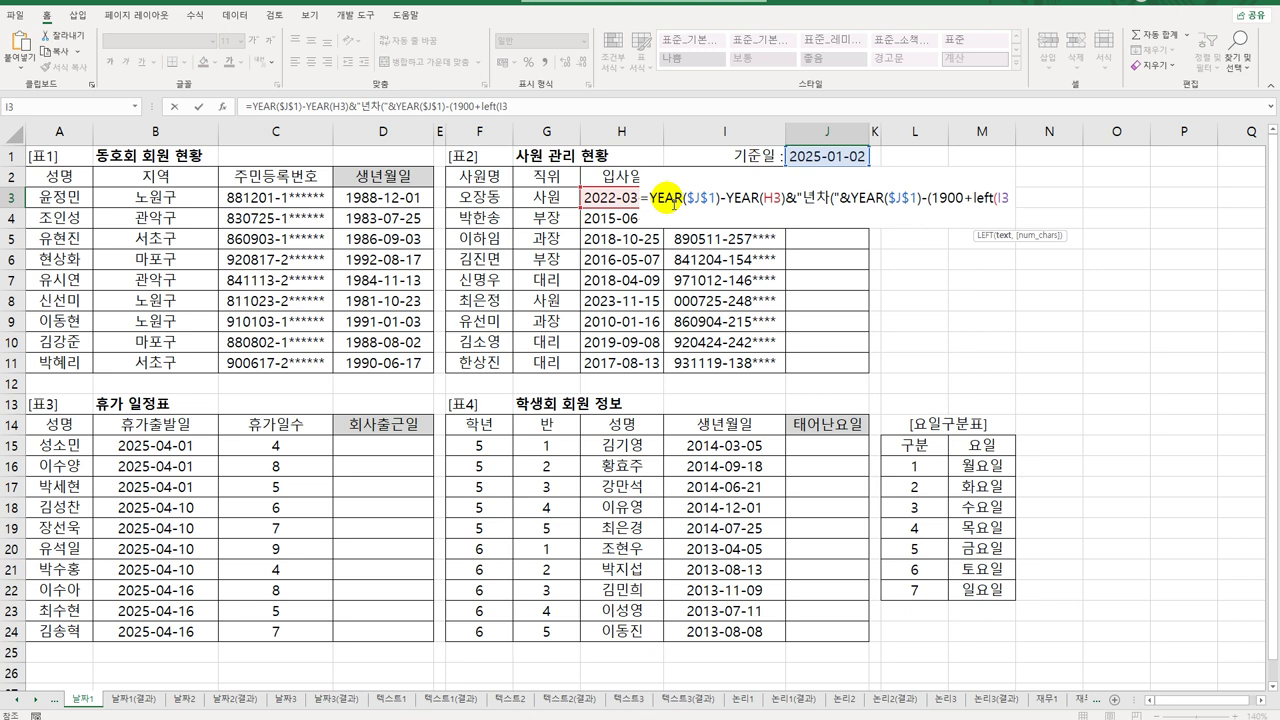
text(,2))
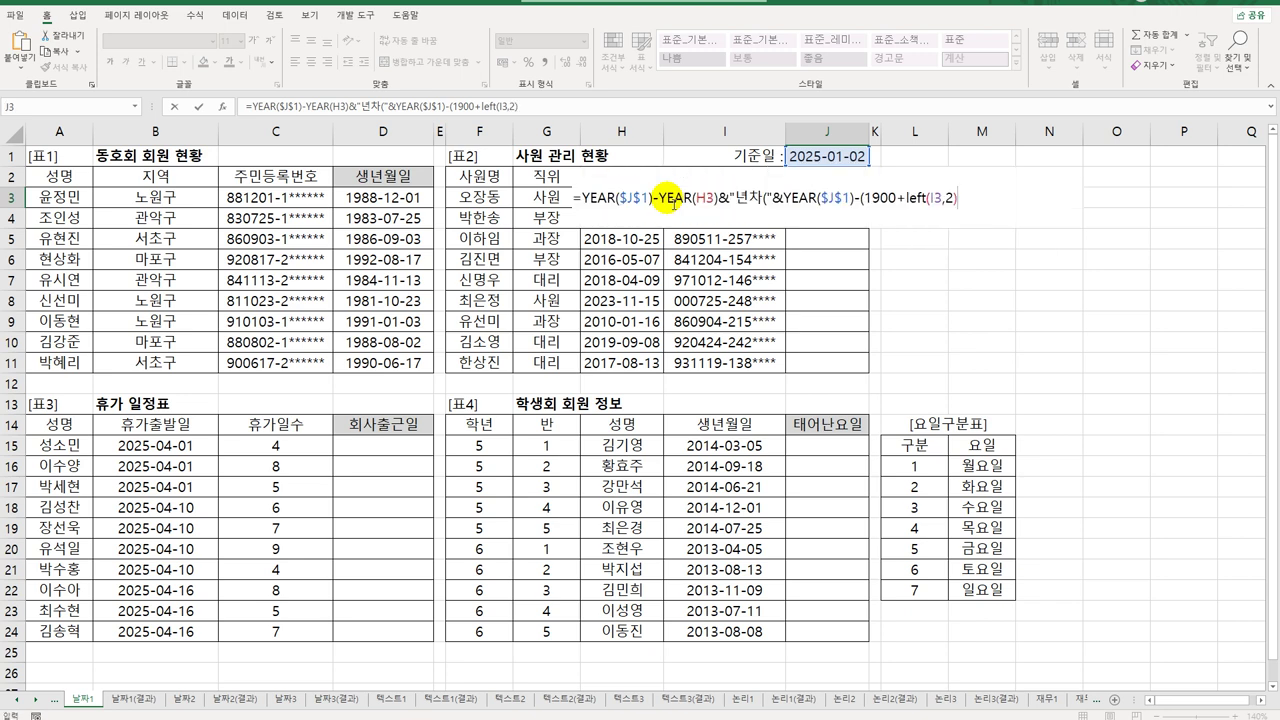
text())
text(&")")
drag(736, 198, 766, 203)
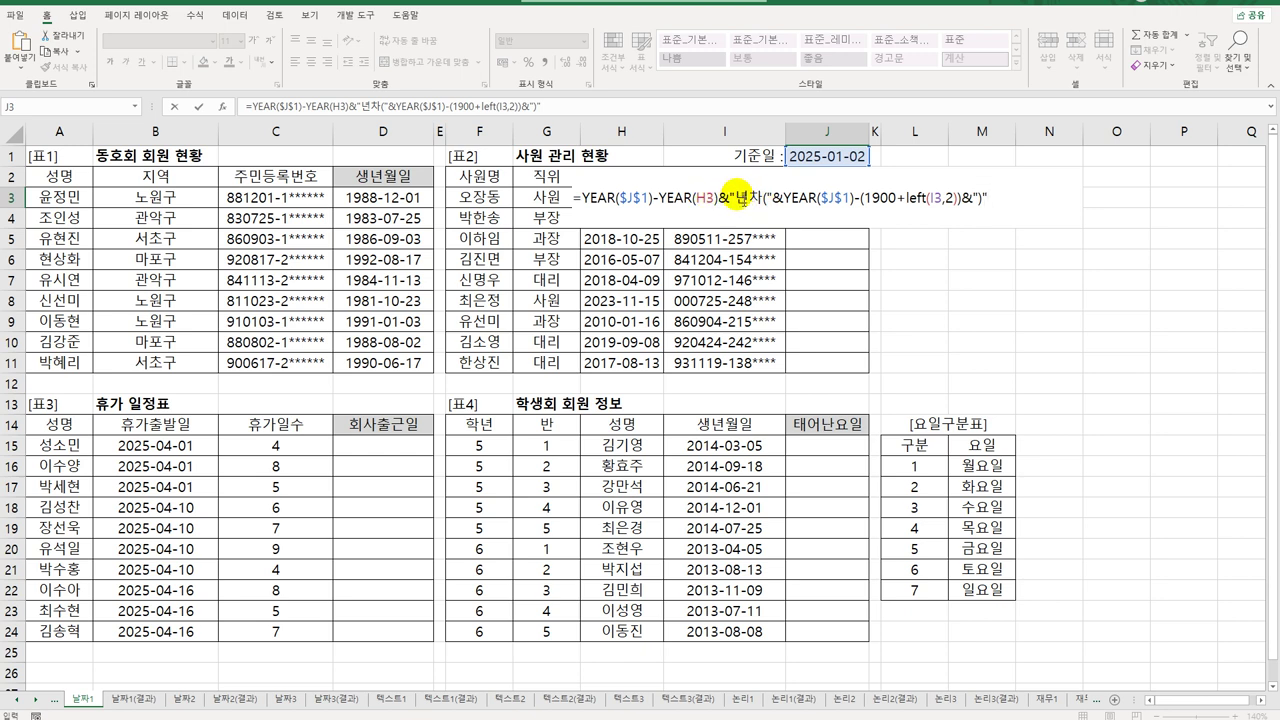
drag(978, 200, 991, 205)
click(990, 205)
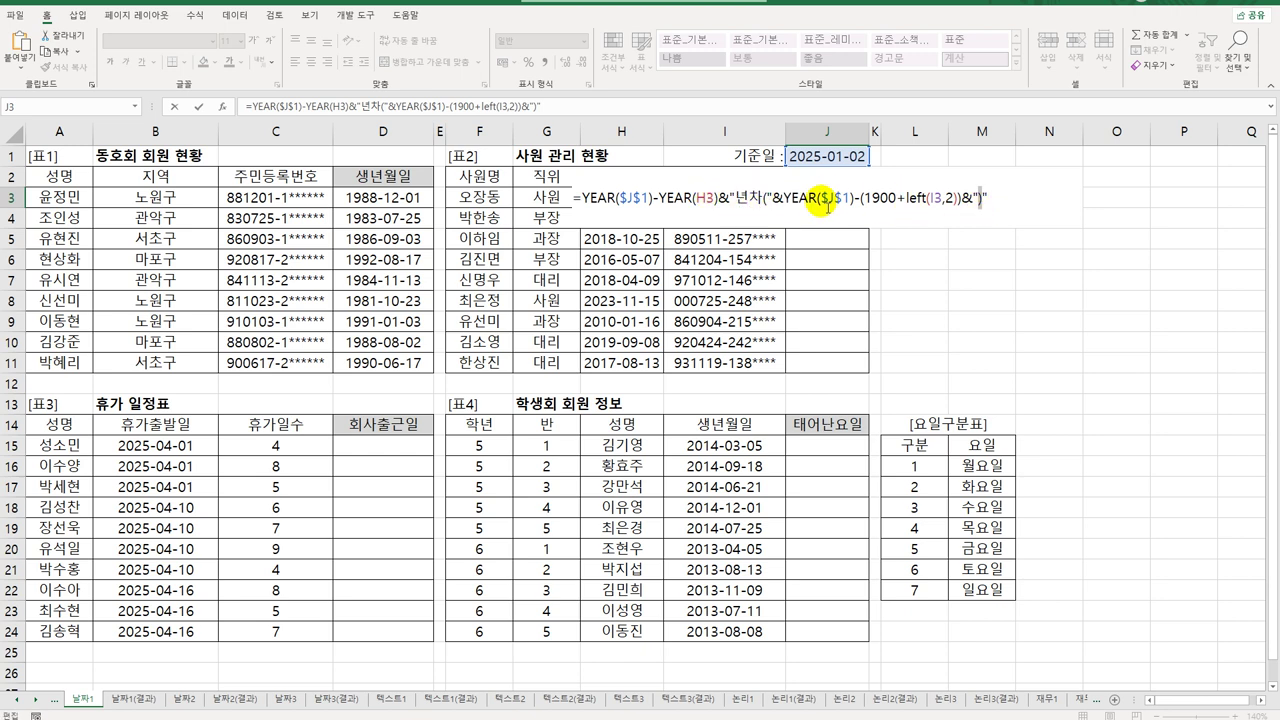
drag(785, 198, 969, 209)
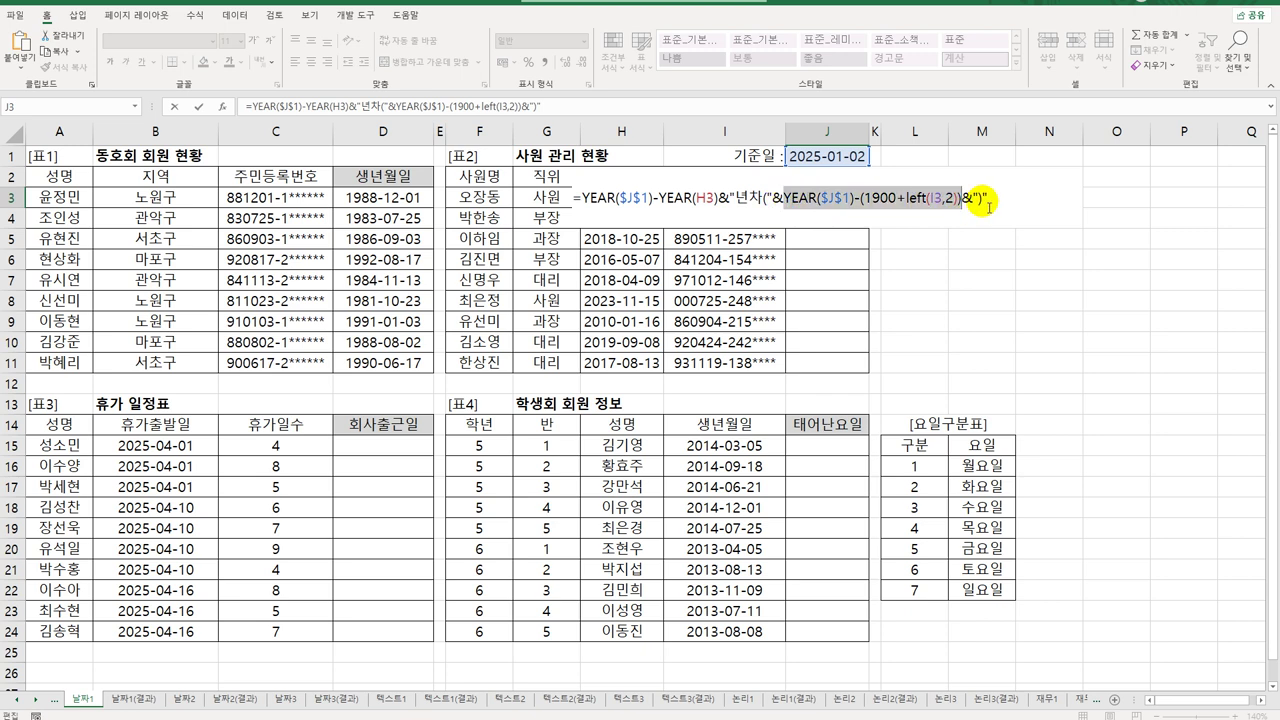
key(Return)
click(864, 199)
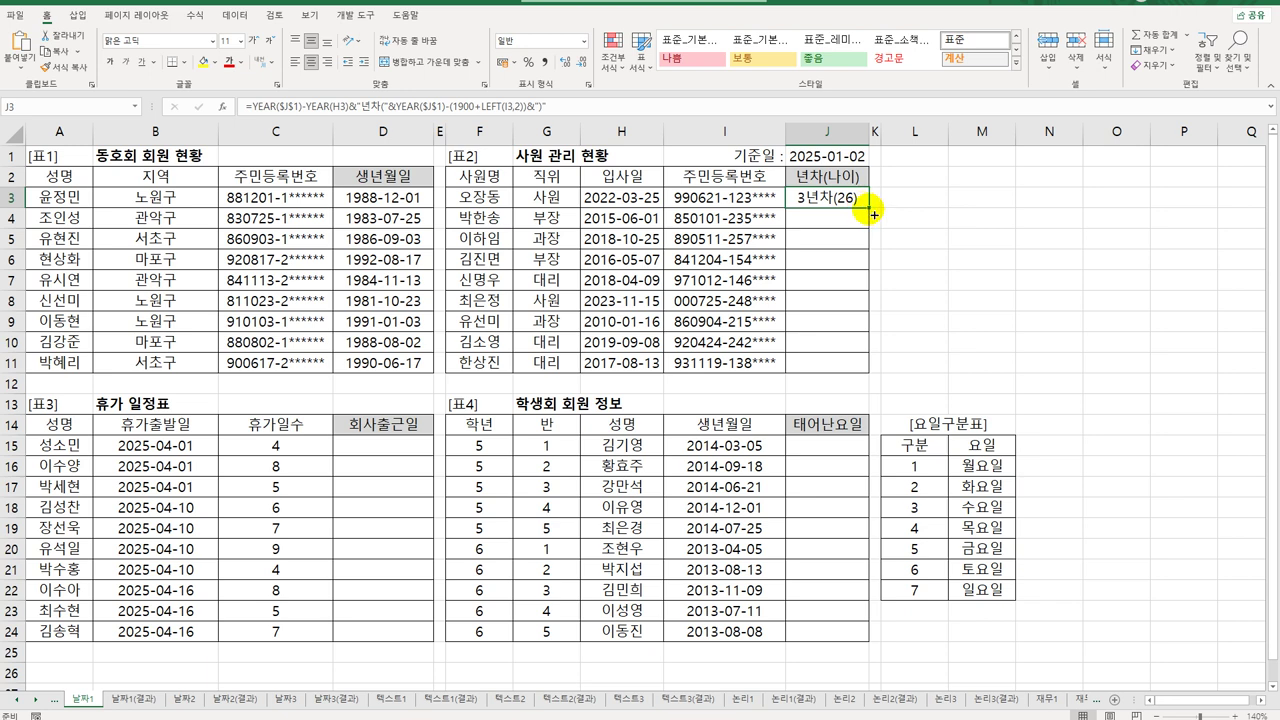
Fill the years-of-service and age formula from J3 down to J11
drag(869, 207, 851, 371)
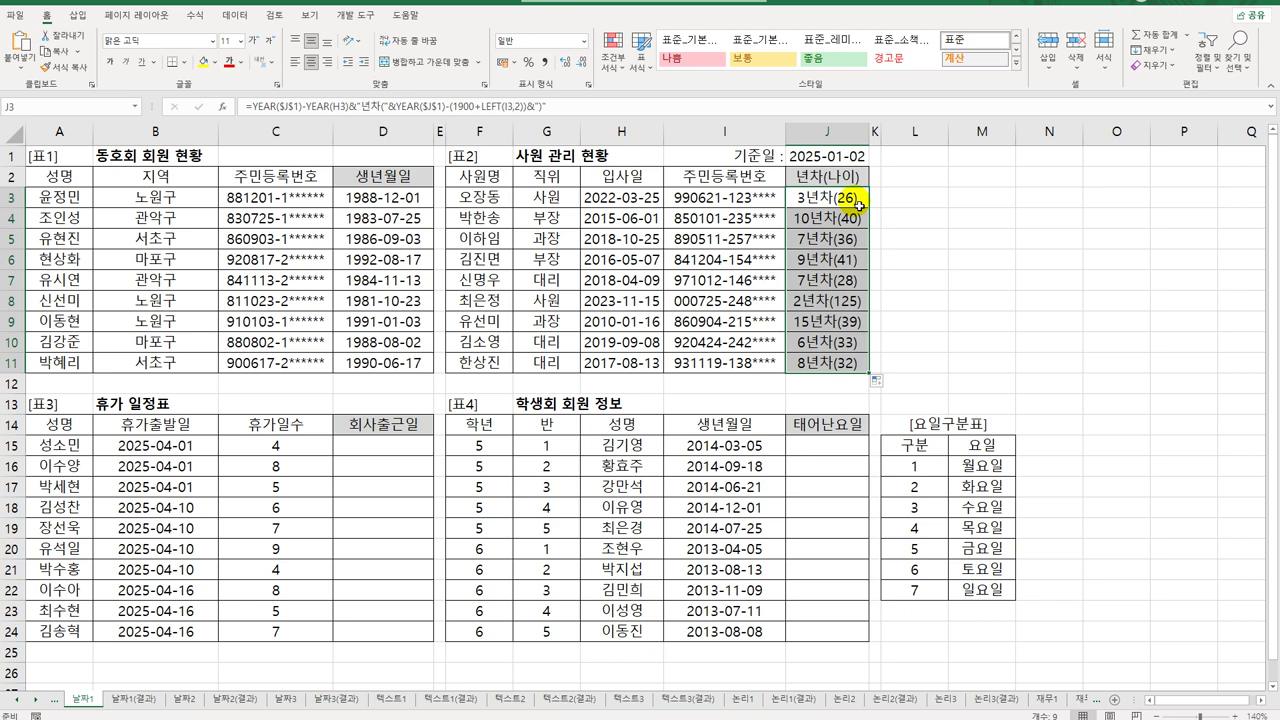
click(413, 448)
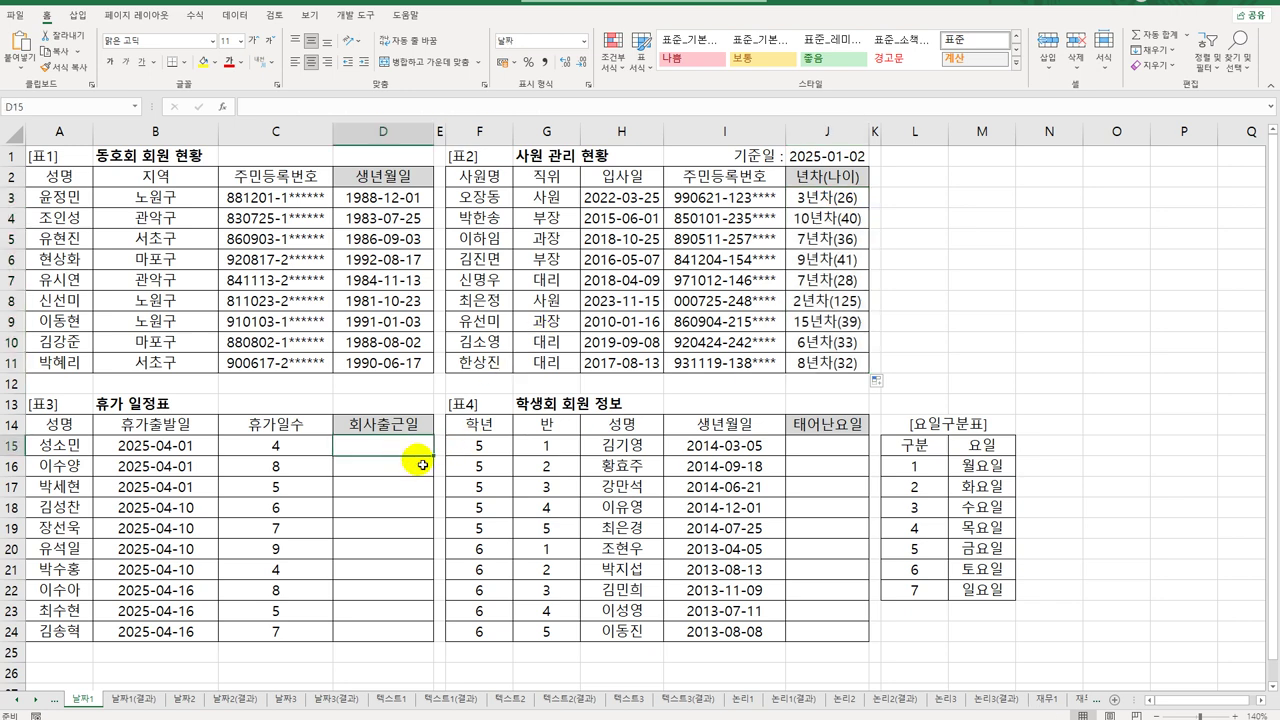
click(171, 447)
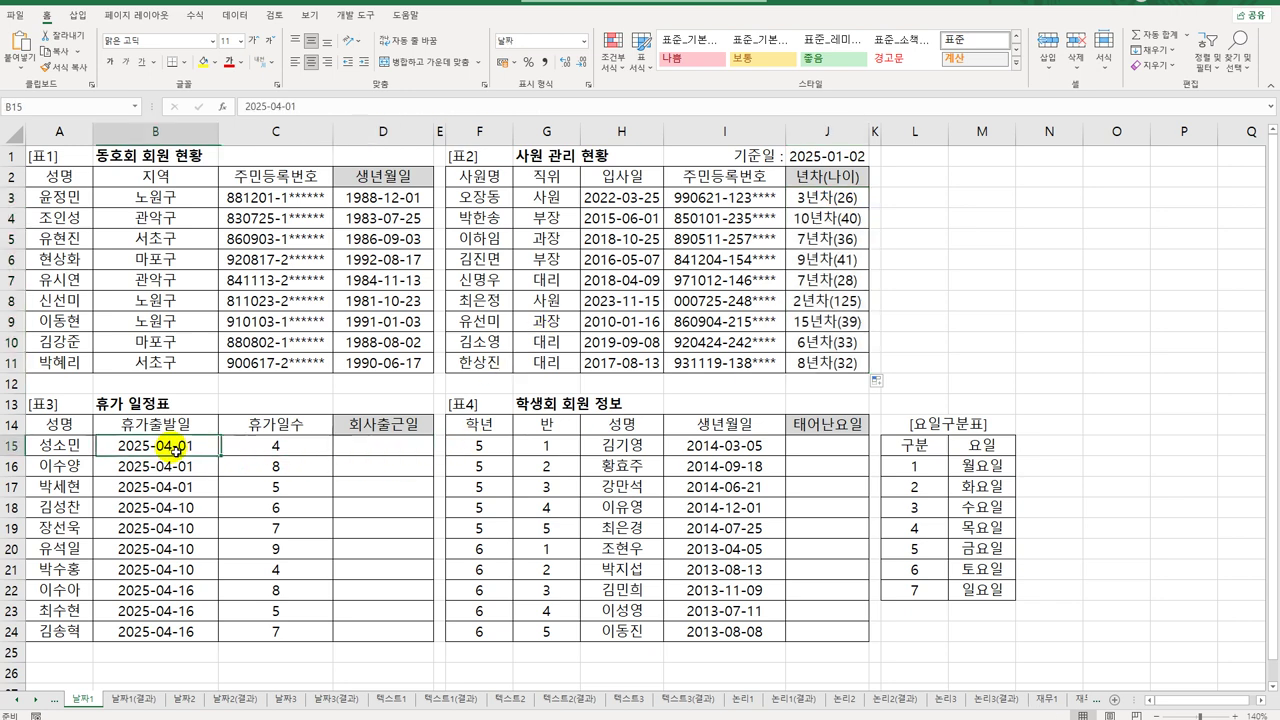
click(280, 445)
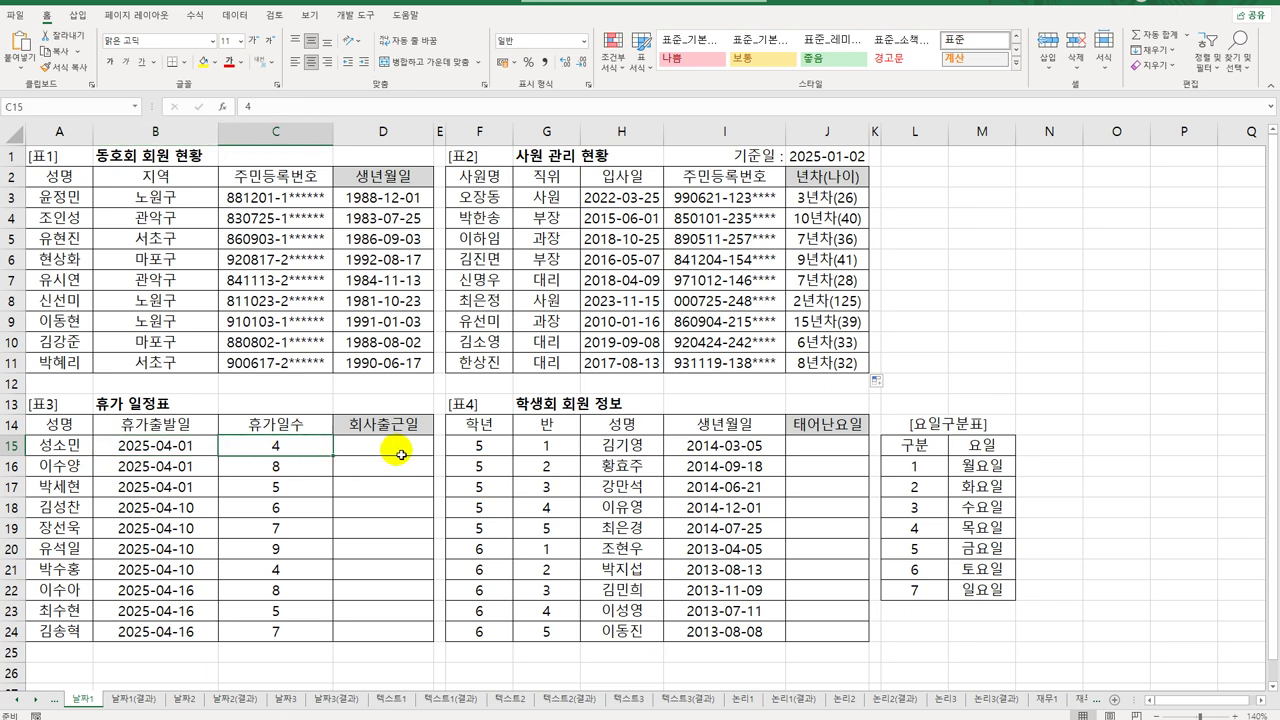
click(400, 455)
drag(294, 601, 281, 634)
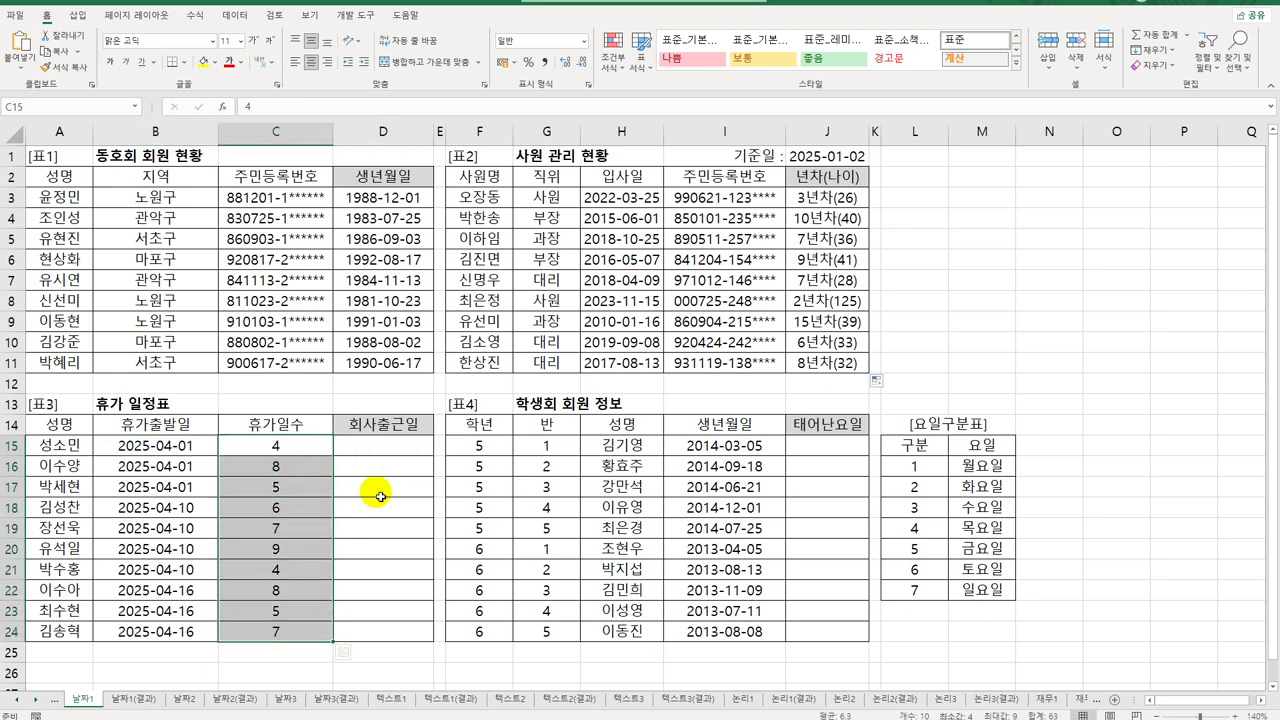
Enter =WORKDAY(B15,C15) in D15 to calculate the return-to-work date from the vacation start date and number of days
click(392, 444)
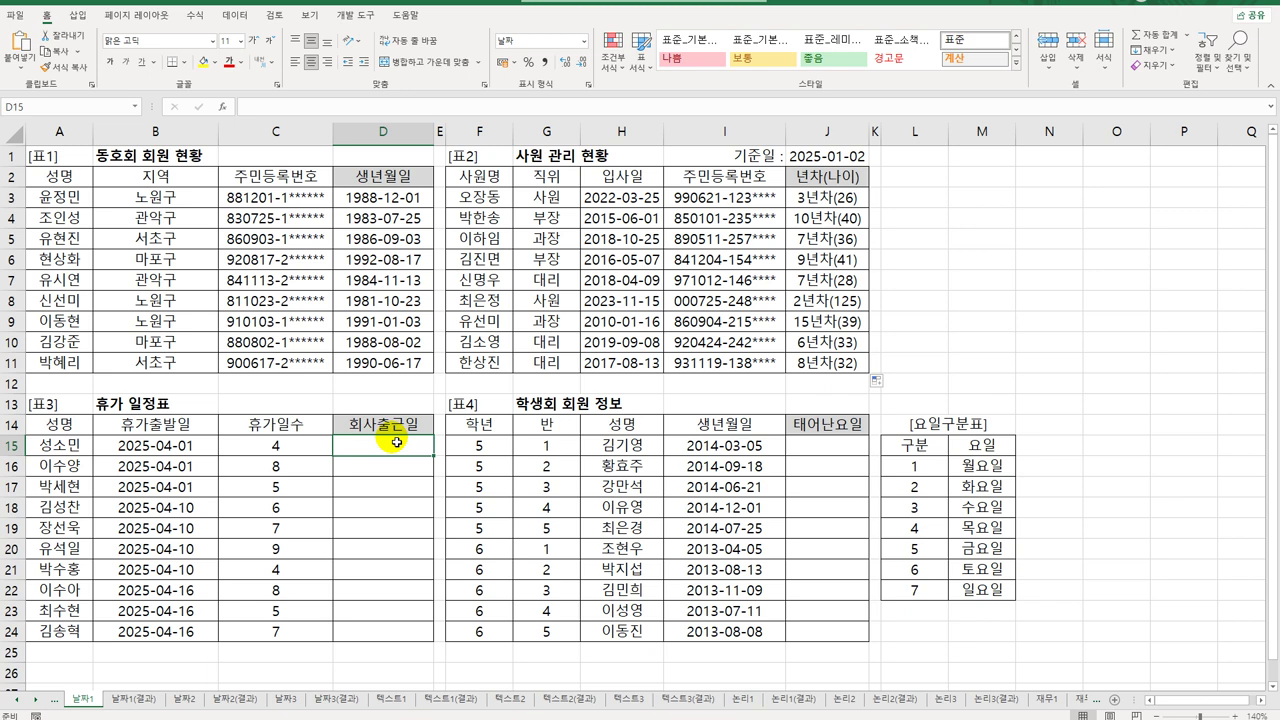
text(=wo)
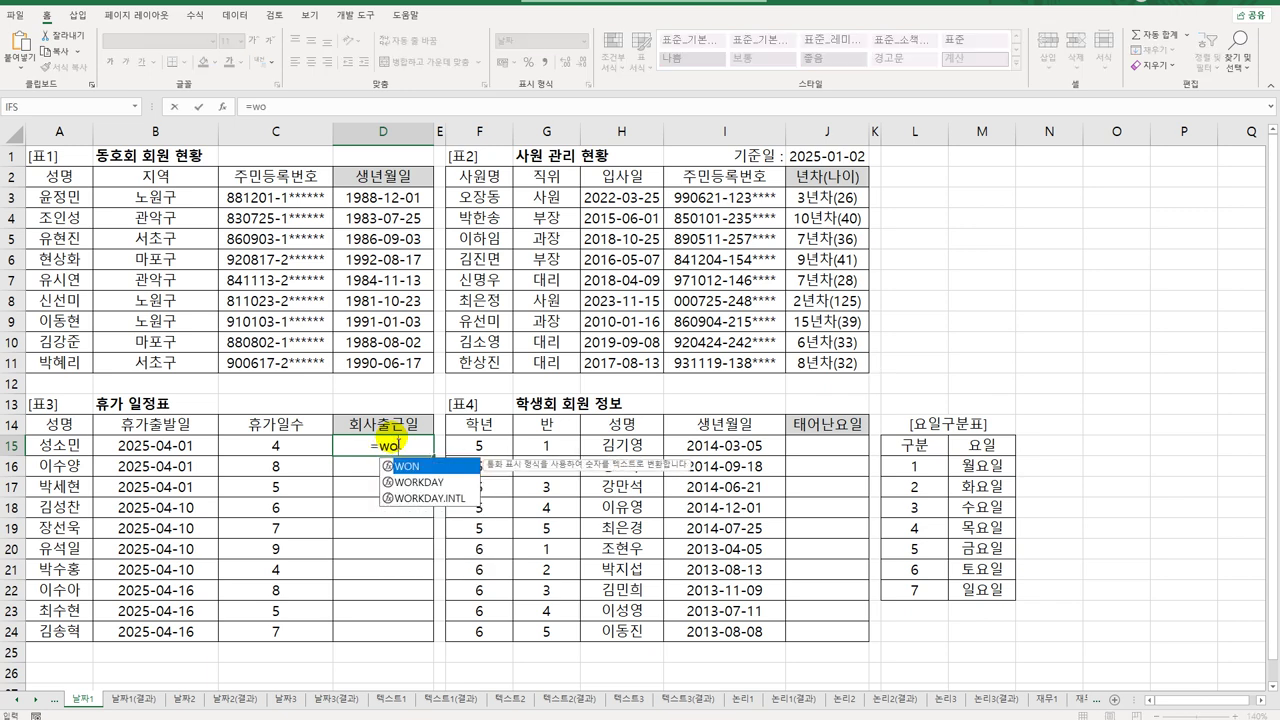
key(Down)
key(Tab)
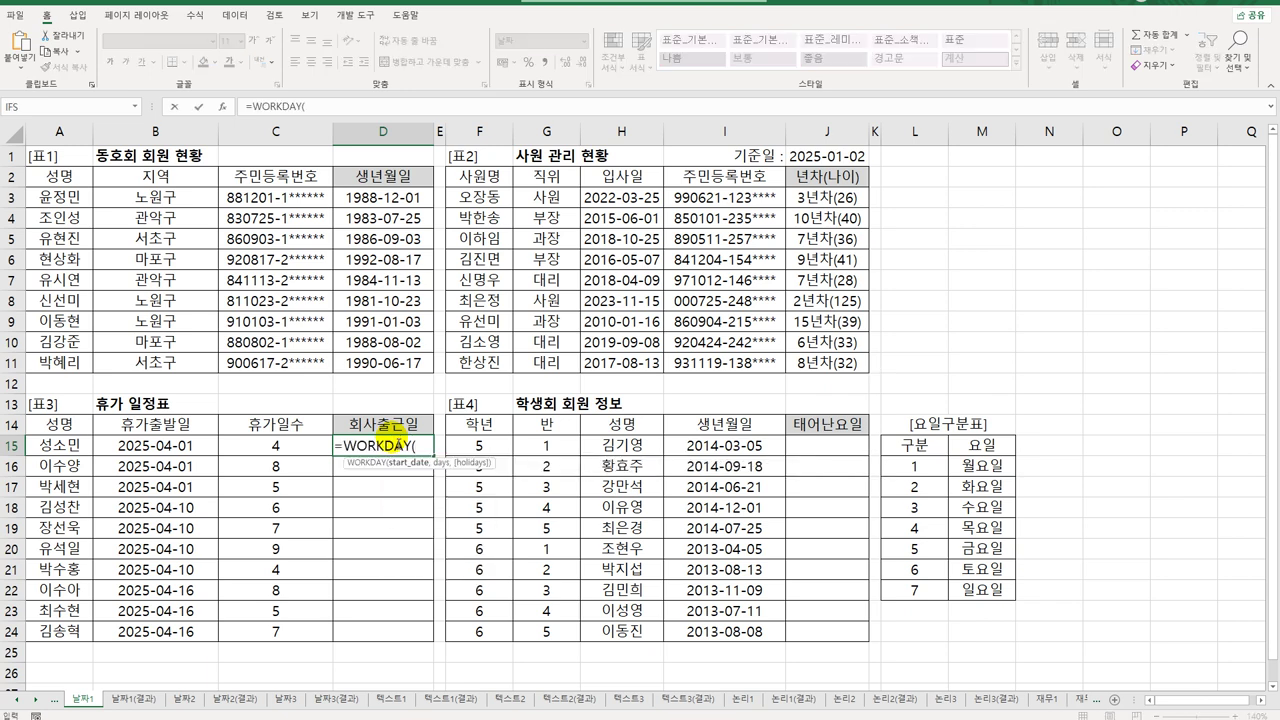
click(160, 446)
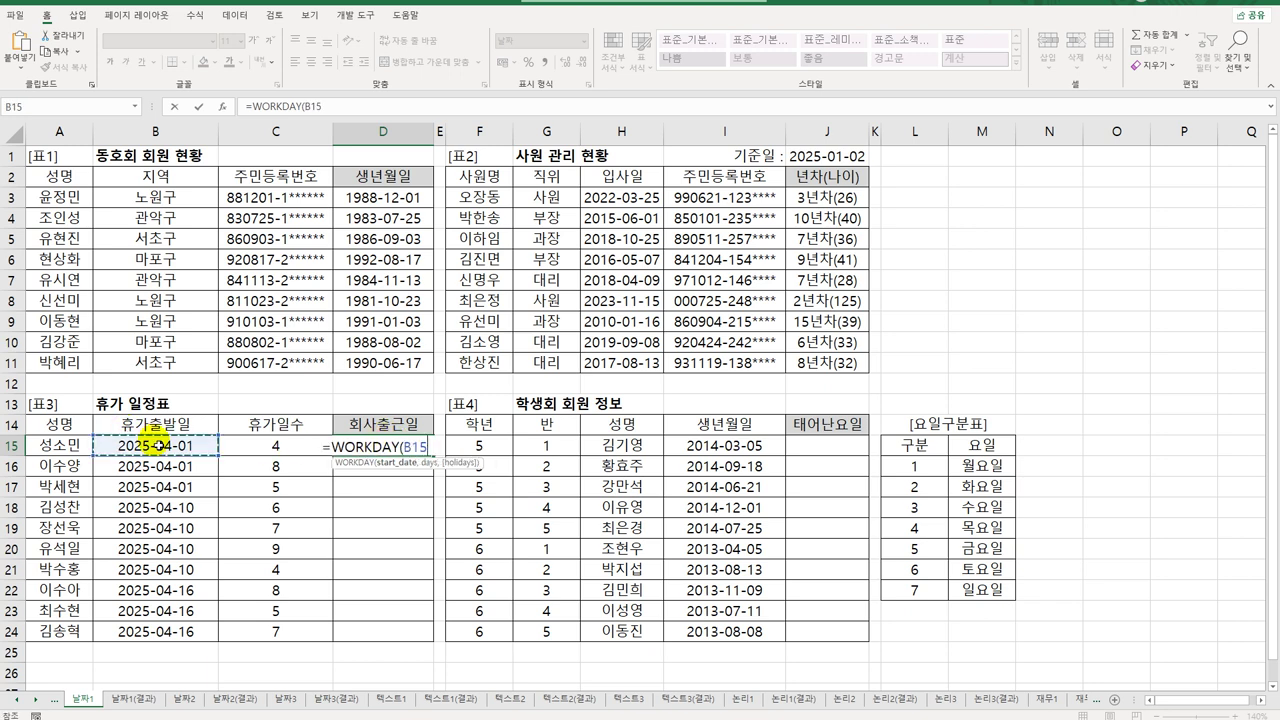
text(,)
click(263, 450)
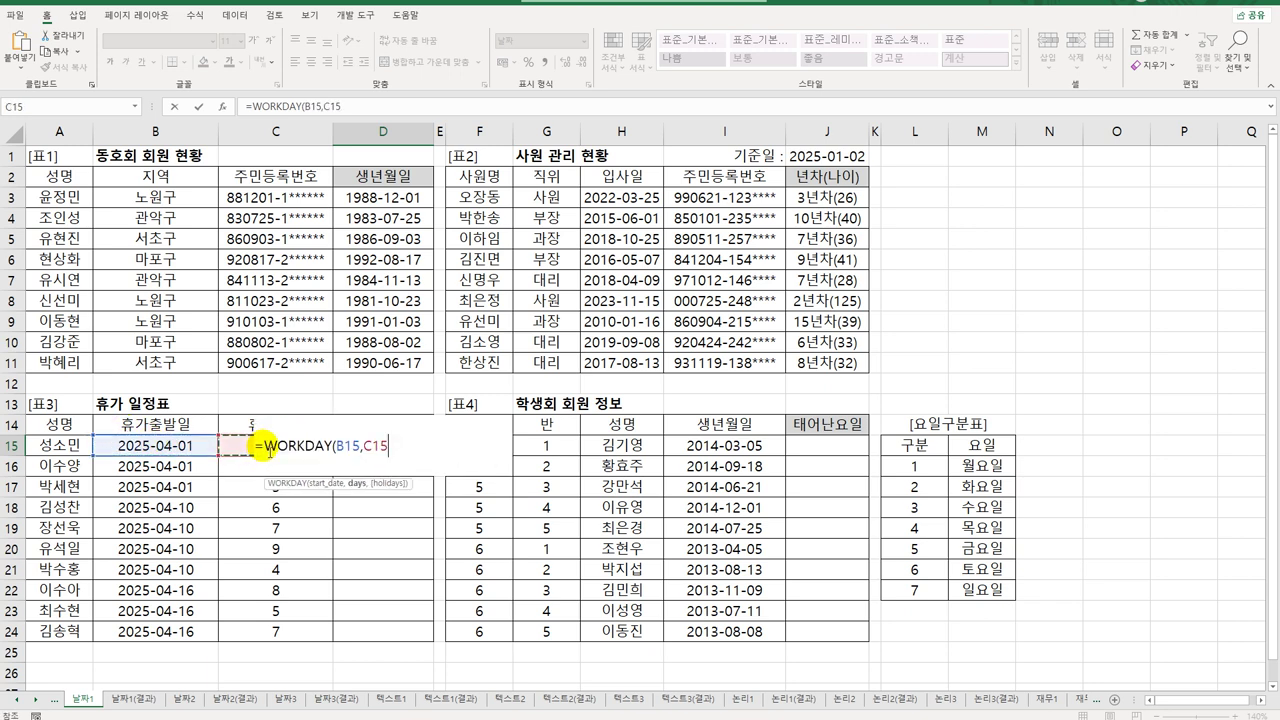
text())
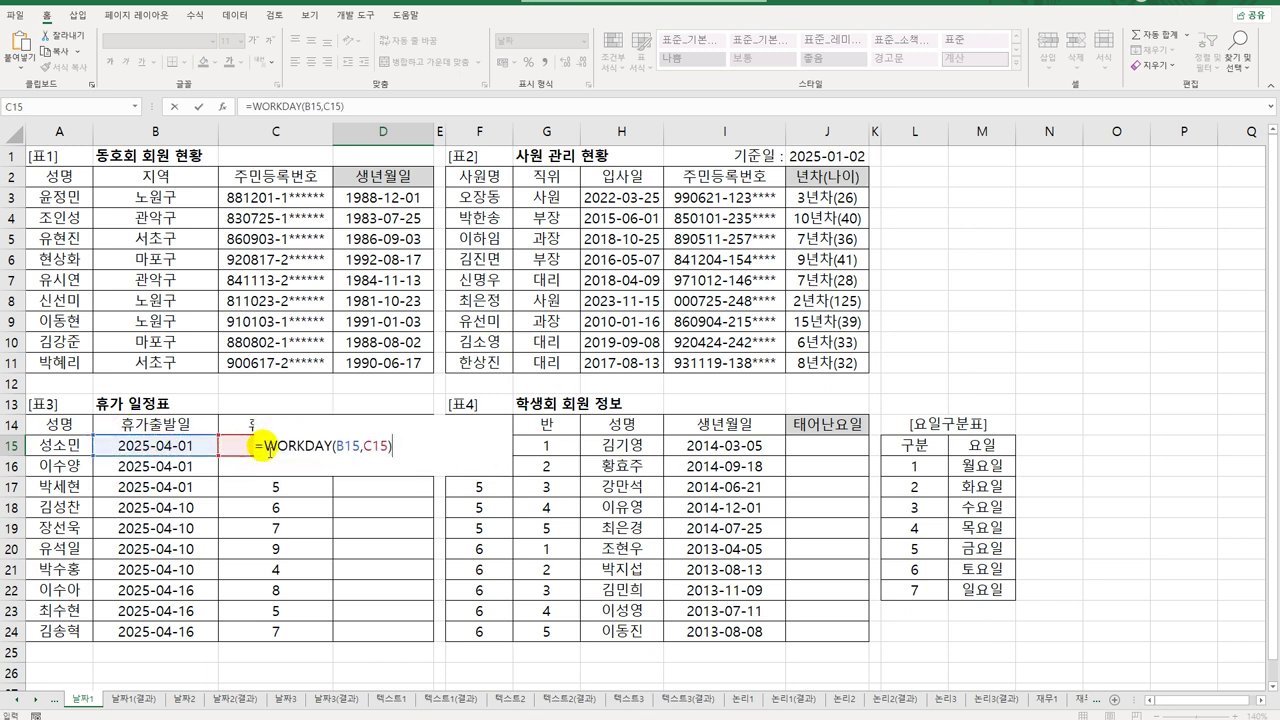
key(Return)
click(418, 447)
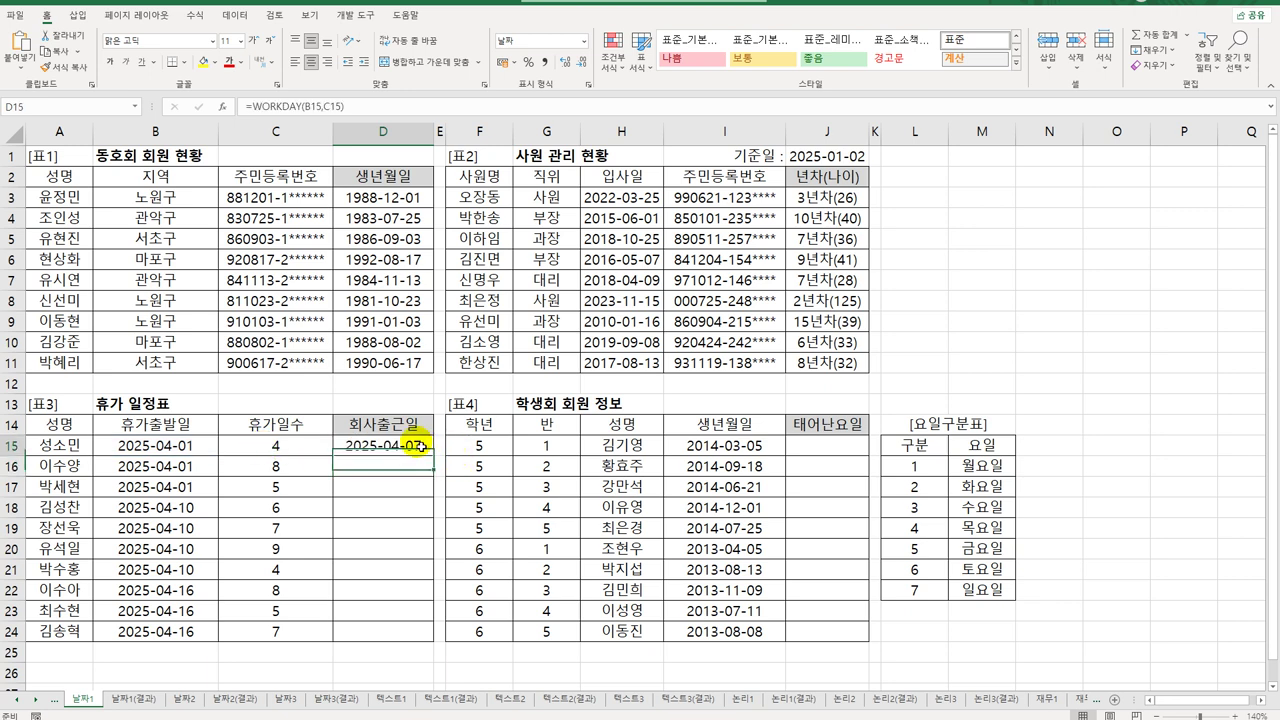
Fill the WORKDAY formula from D15 down to D24
click(172, 448)
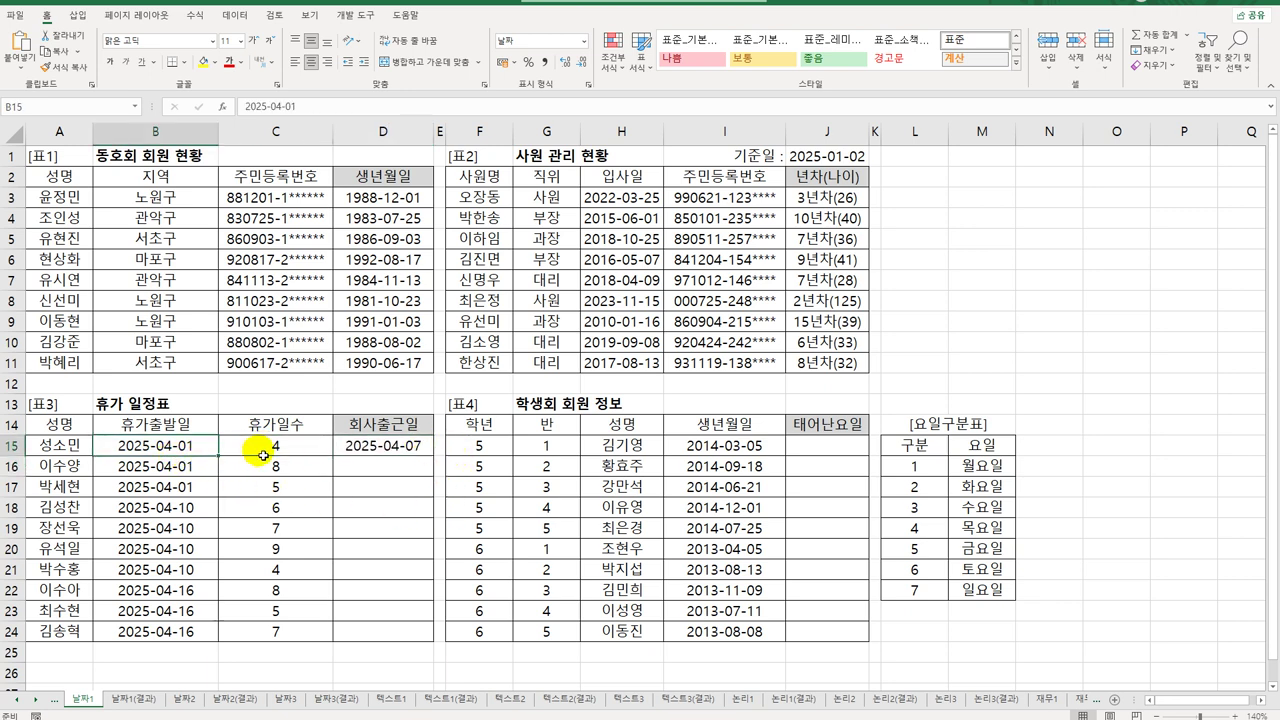
click(256, 450)
click(413, 446)
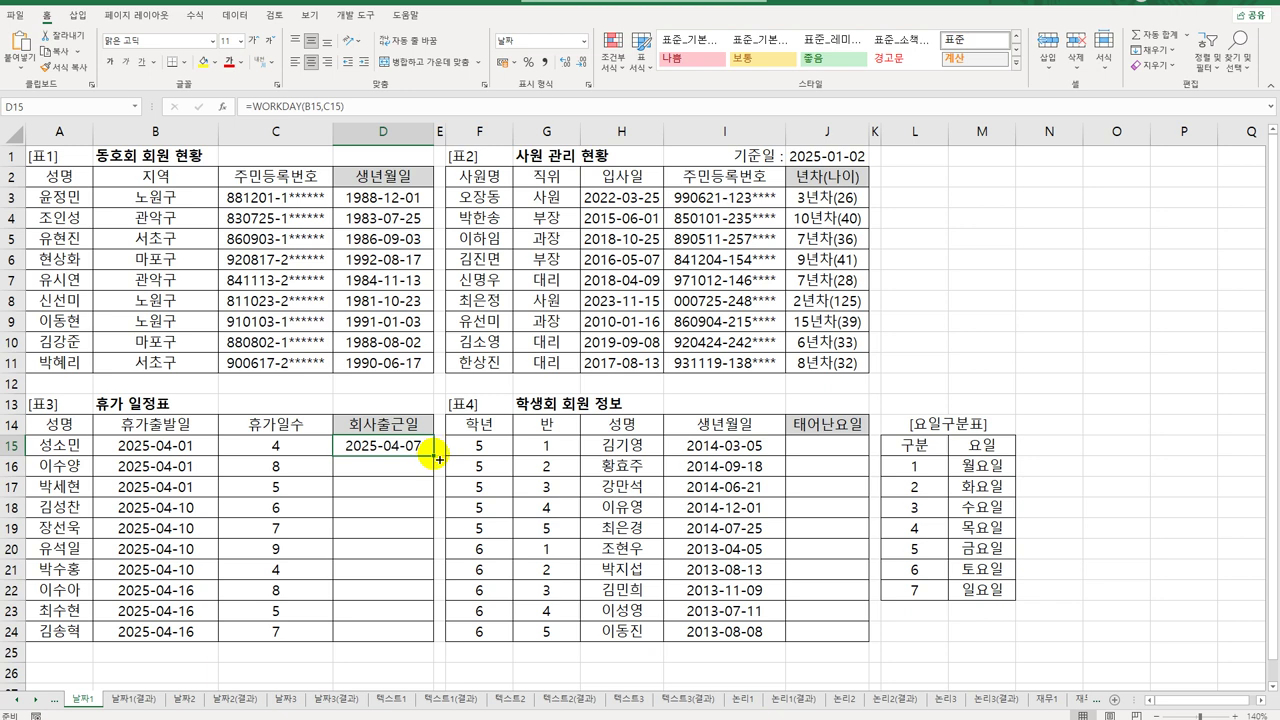
click(295, 446)
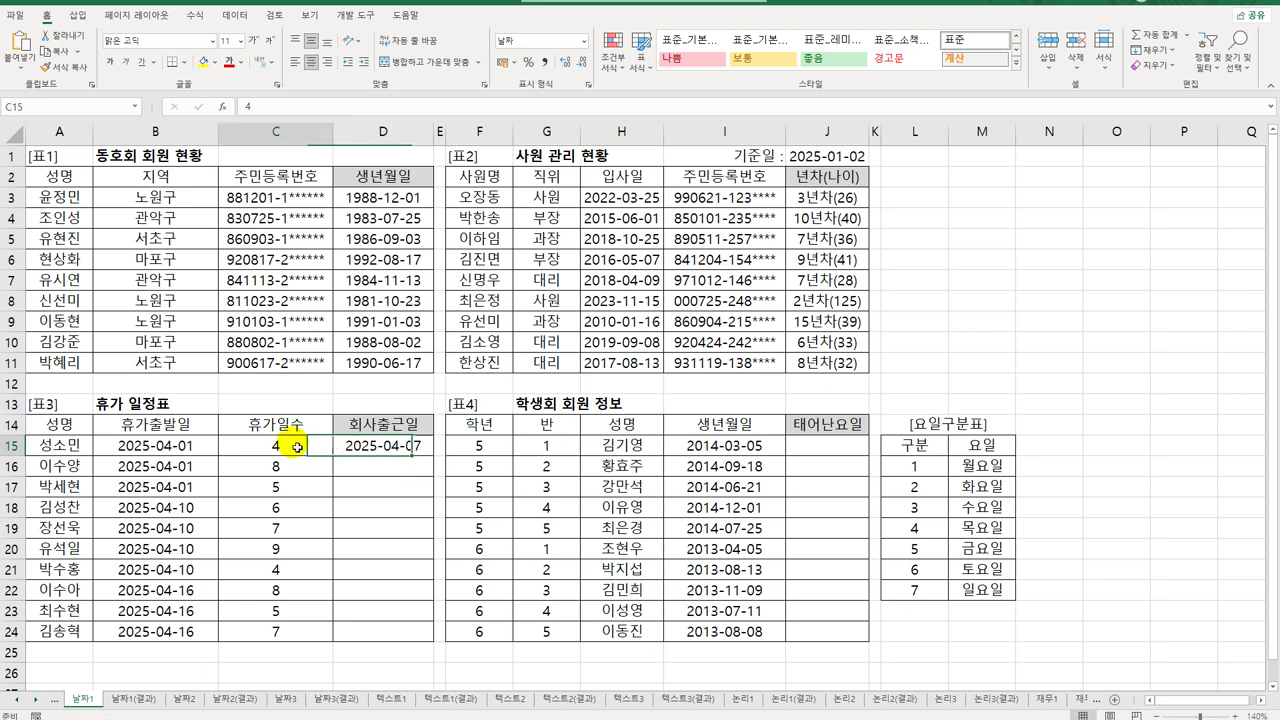
click(412, 448)
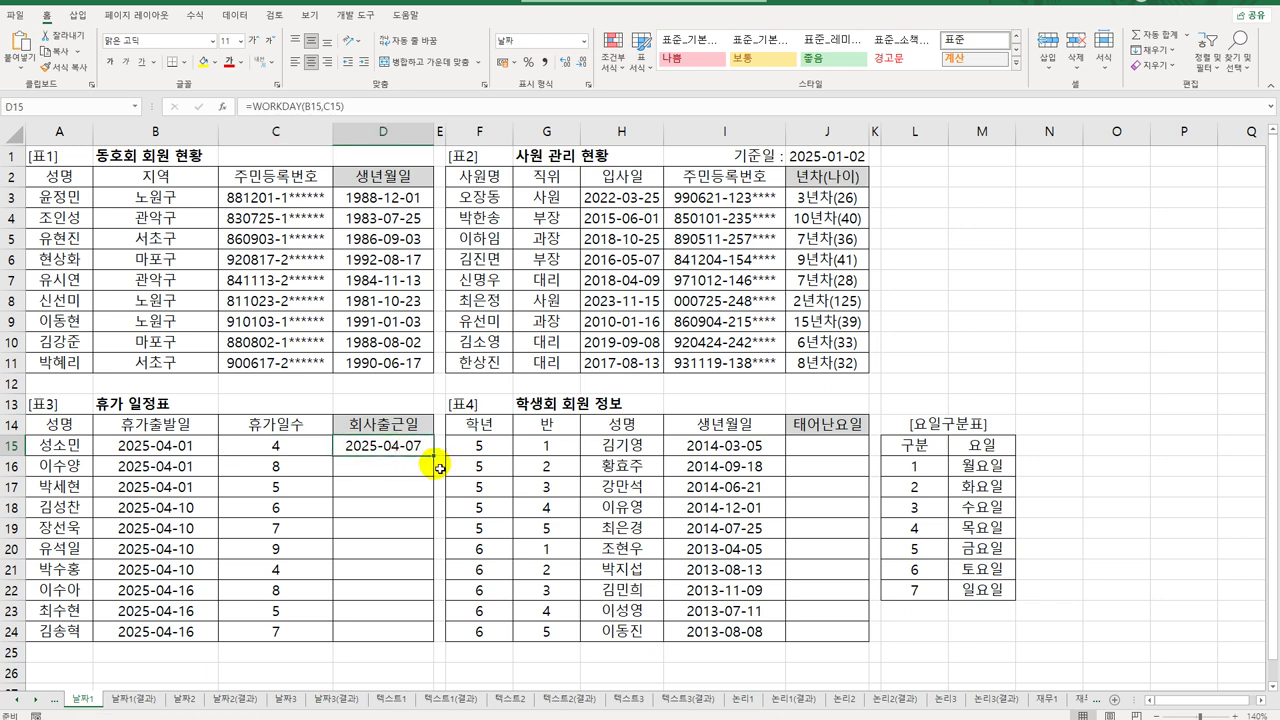
double_click(436, 458)
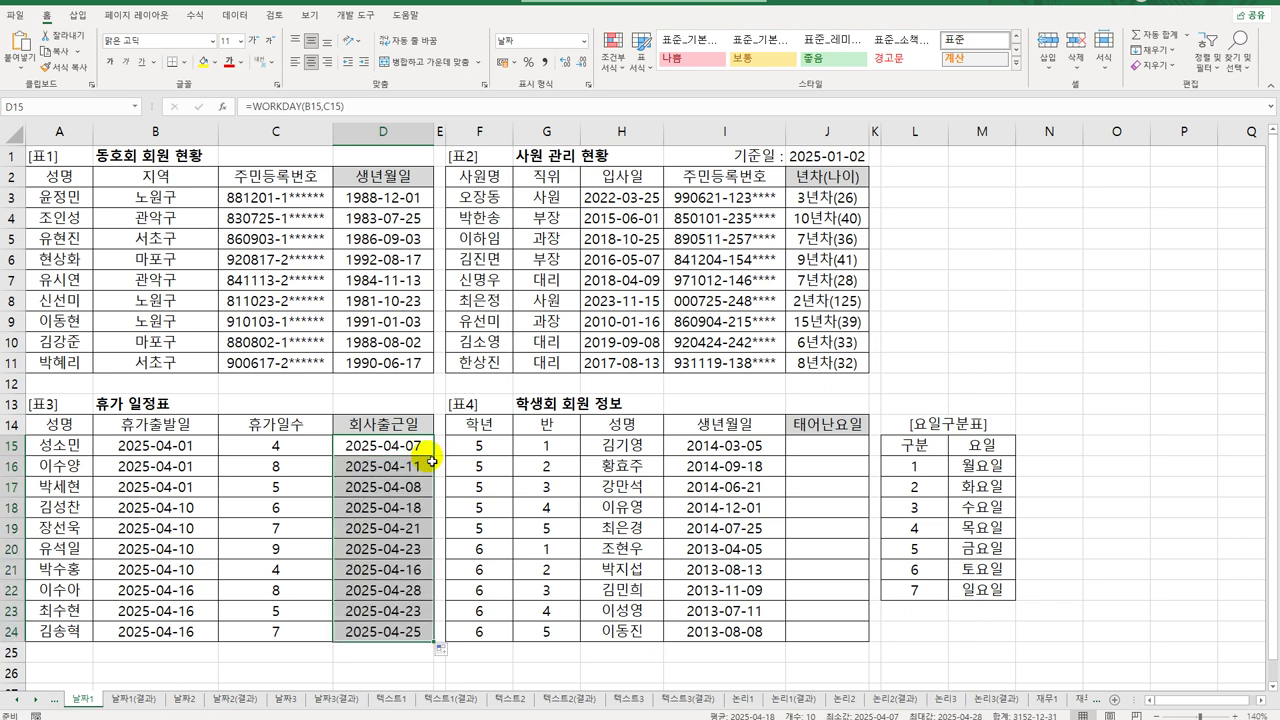
Start a WEEKDAY formula in J15 that takes the birth date in I15 as its serial number
click(825, 449)
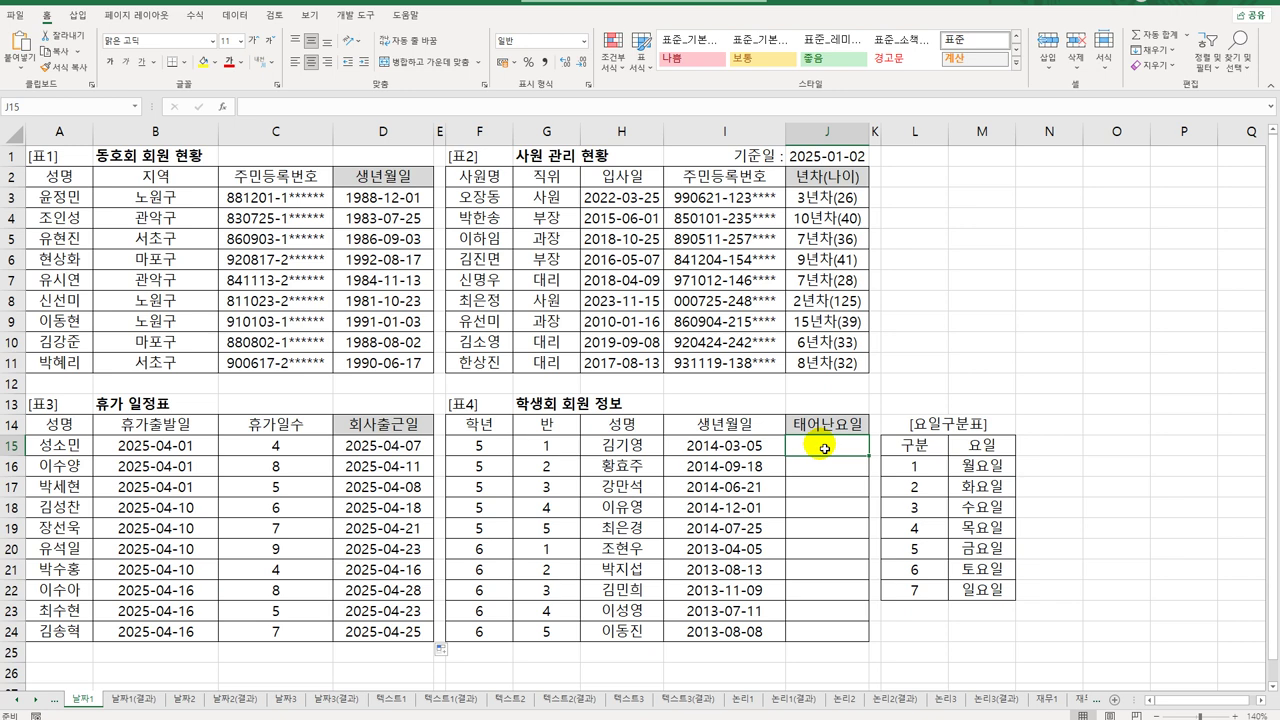
click(982, 466)
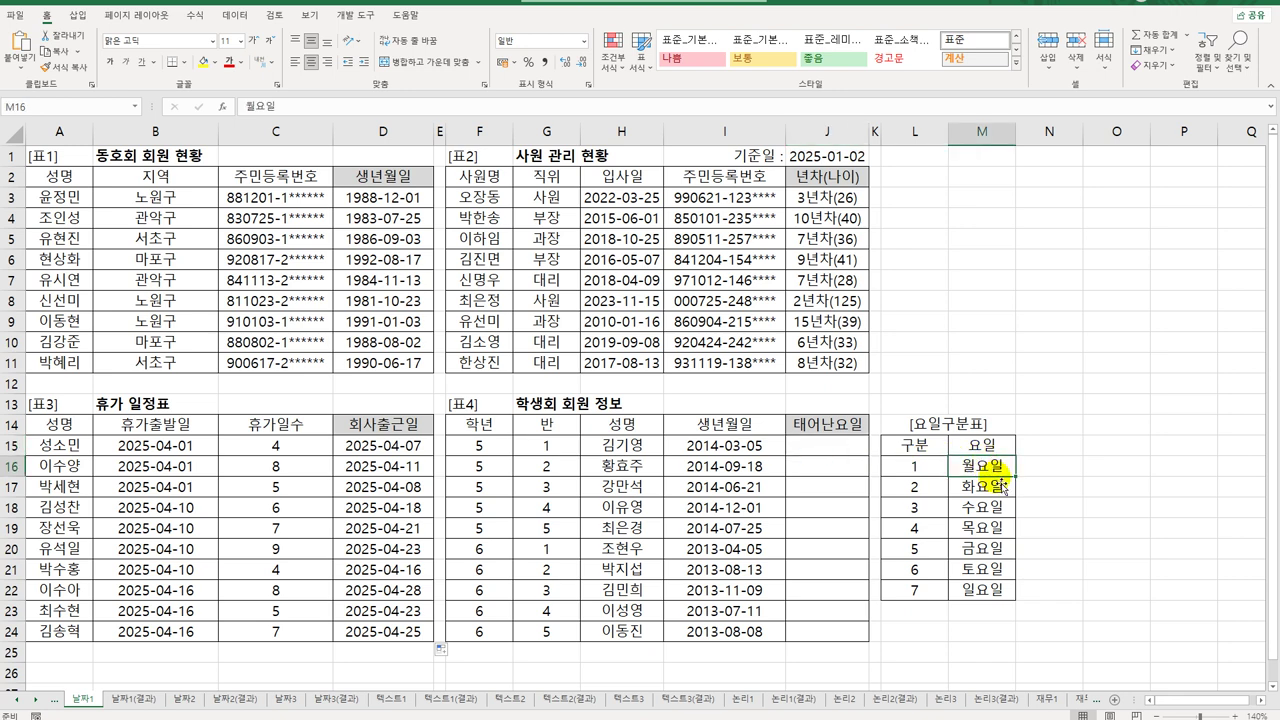
click(920, 466)
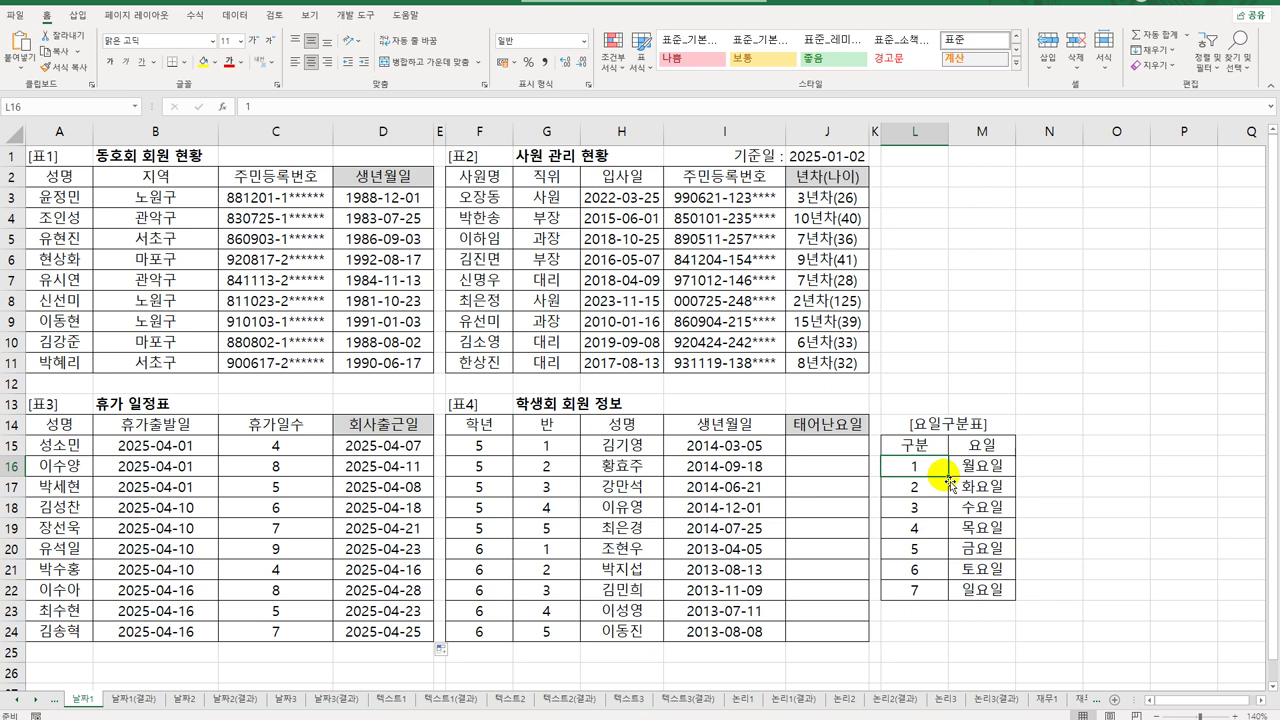
click(855, 447)
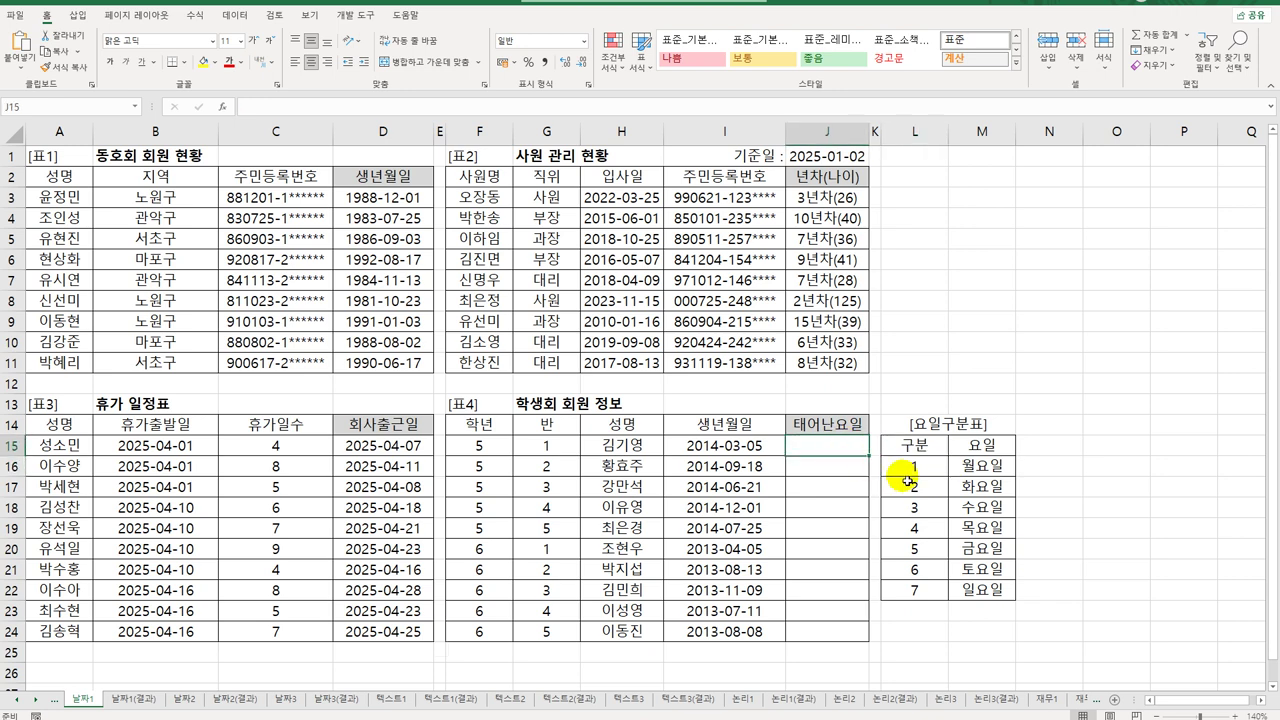
text(=w)
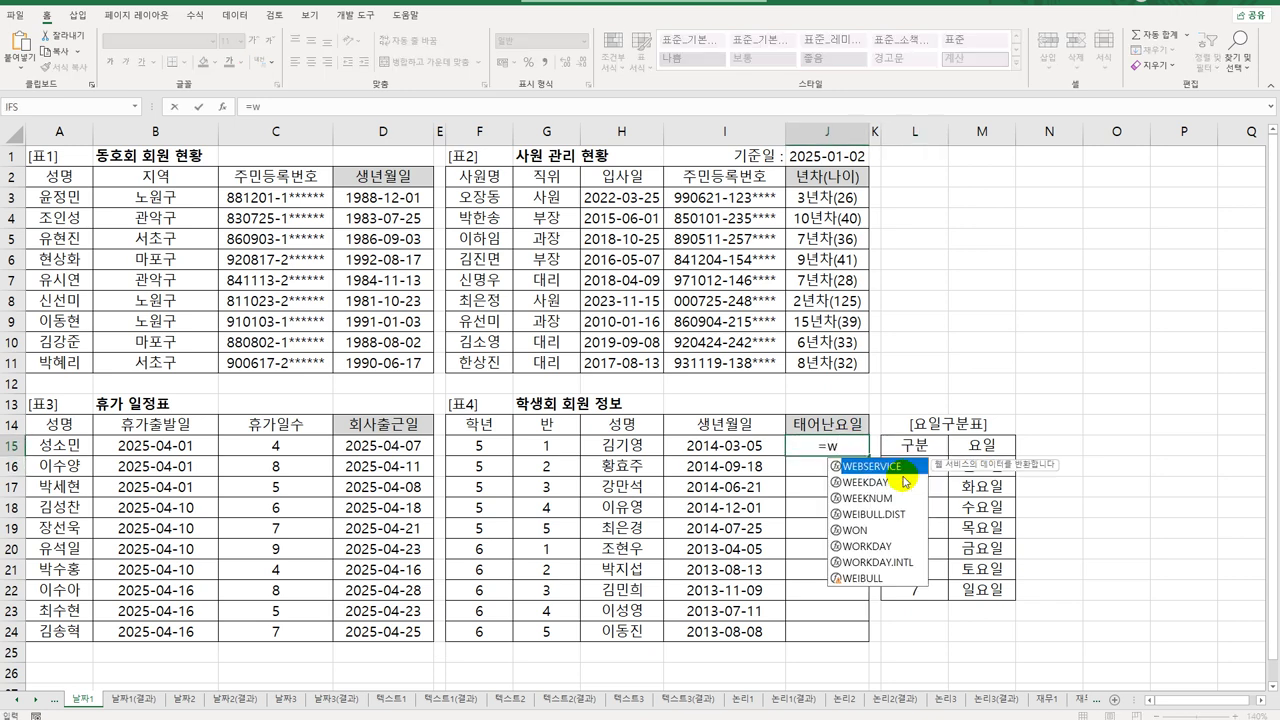
click(906, 482)
double_click(906, 482)
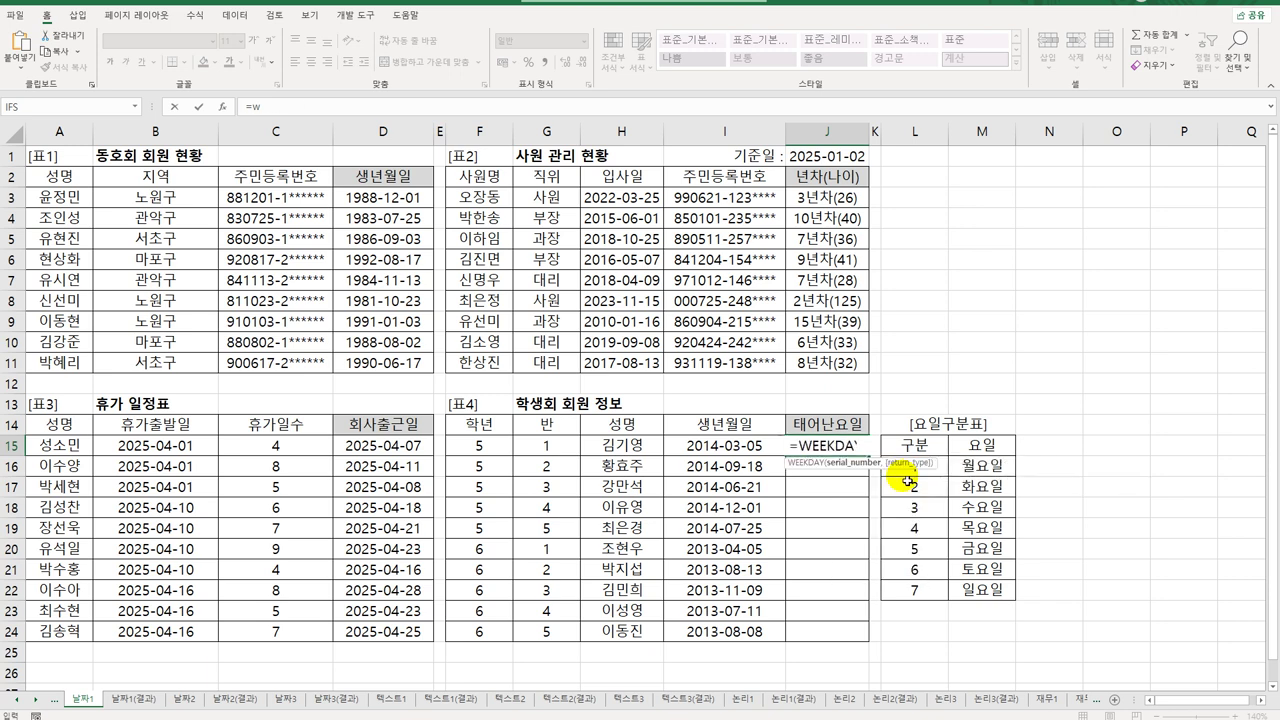
click(737, 447)
Complete the J15 WEEKDAY formula with return type 2, Monday as 1 to Sunday as 7, and fill it down to J24
text(,)
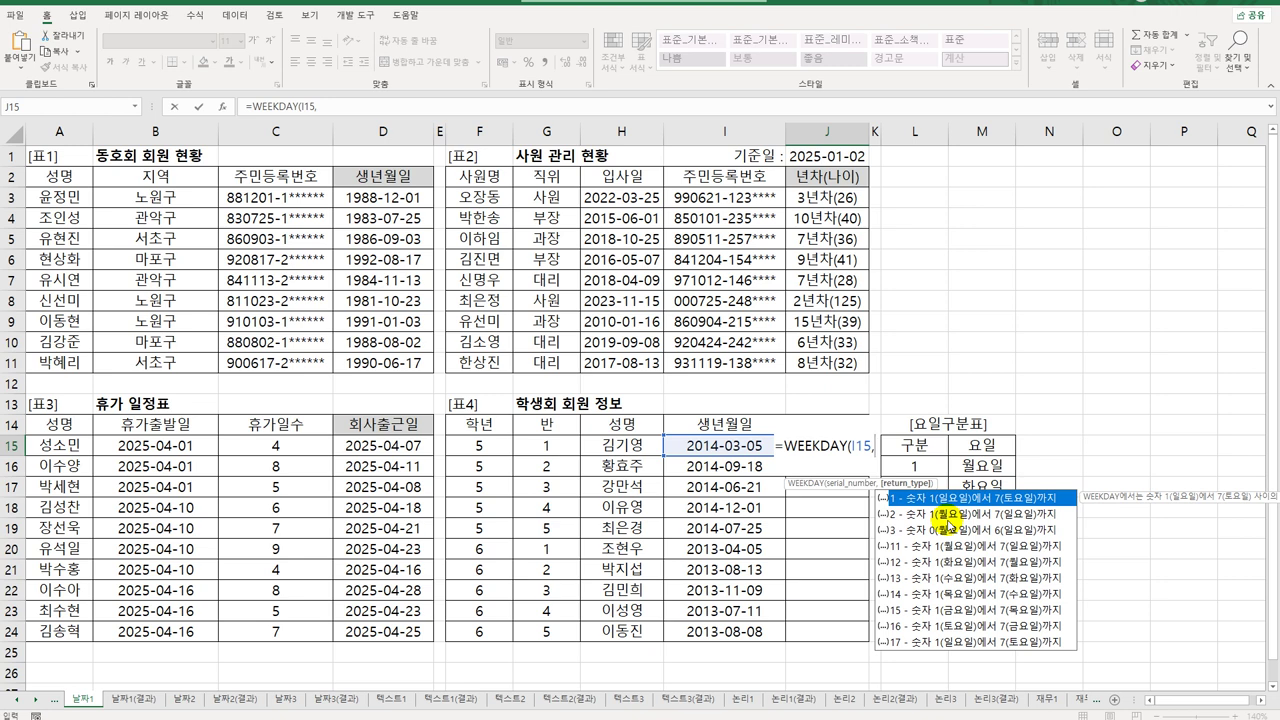
click(893, 514)
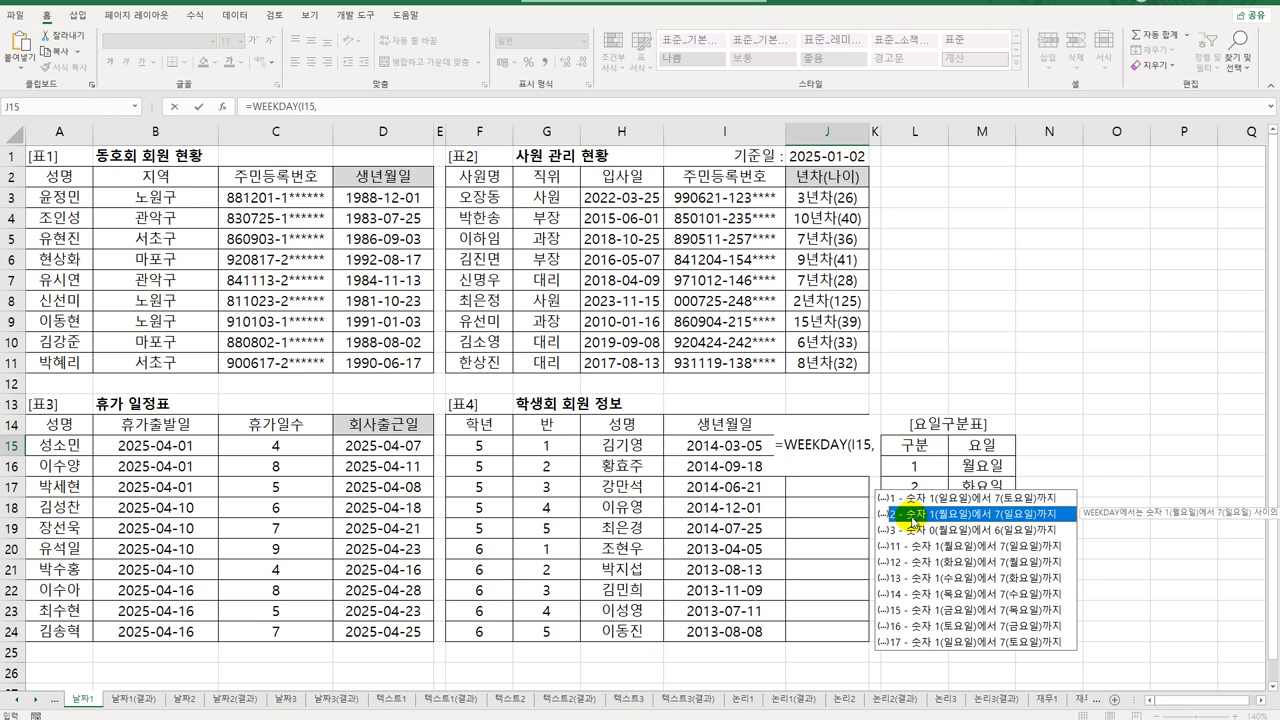
double_click(913, 518)
text())
key(Return)
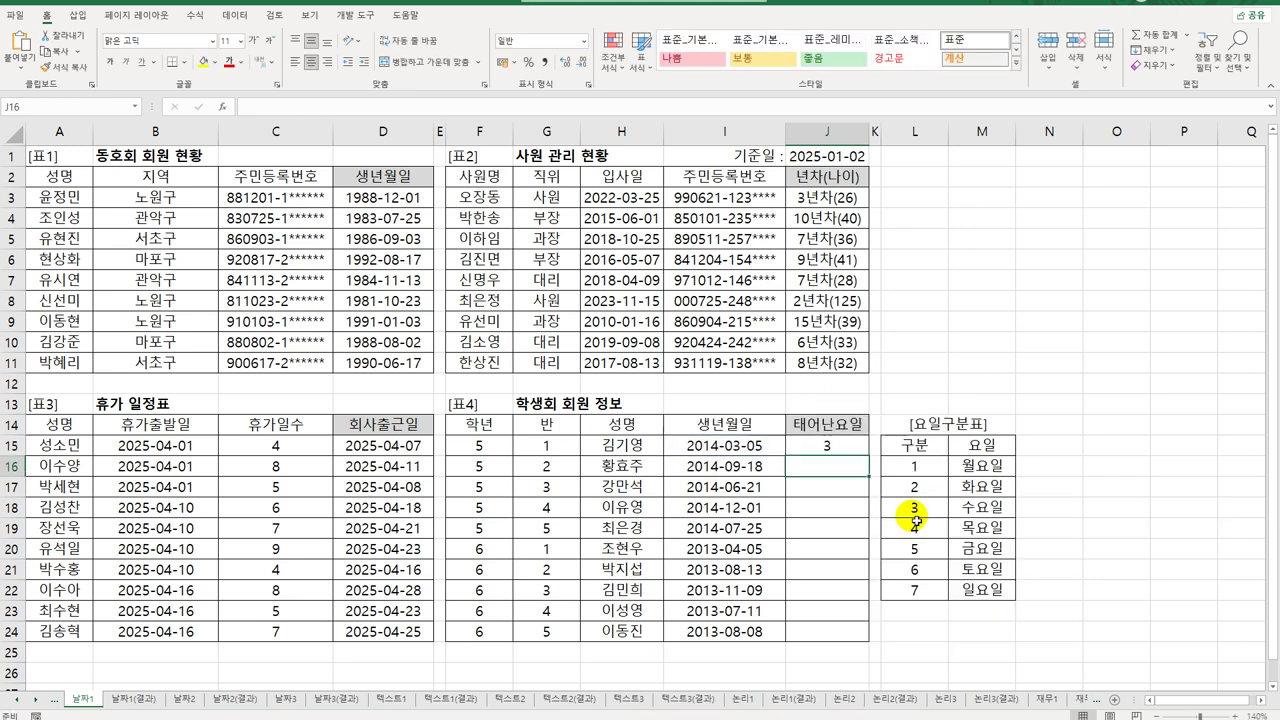
click(850, 447)
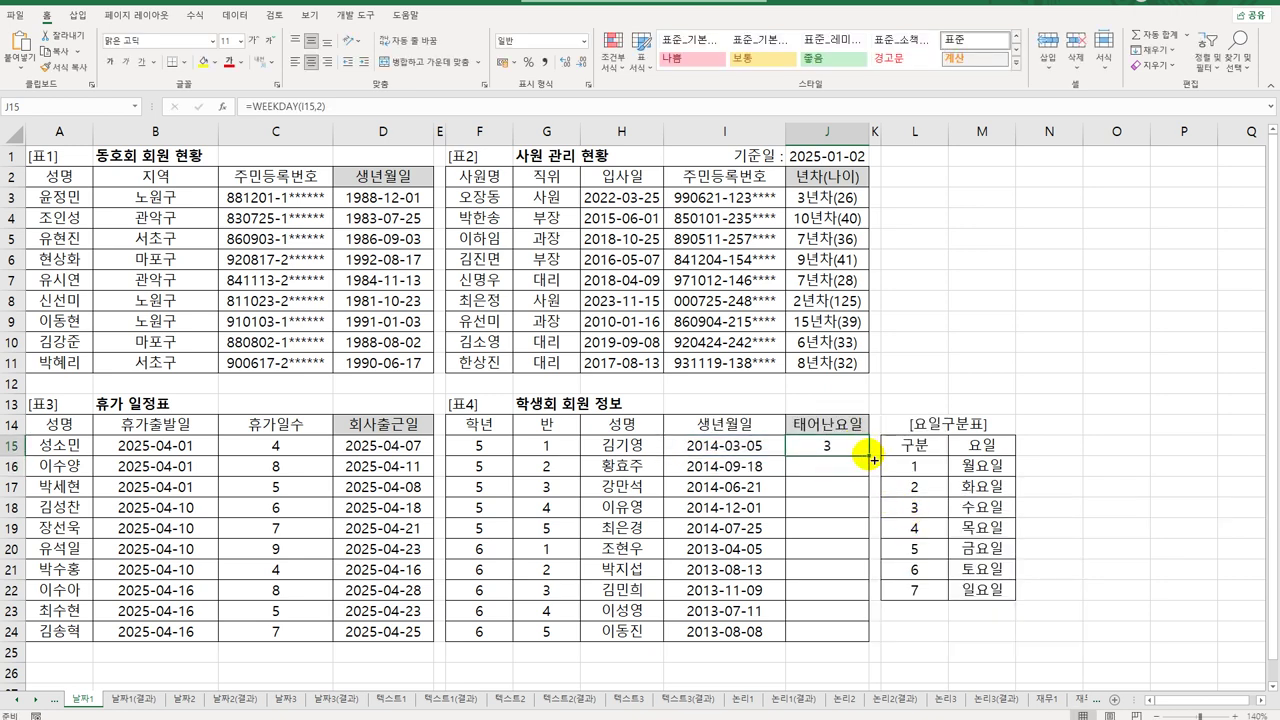
drag(868, 456, 840, 642)
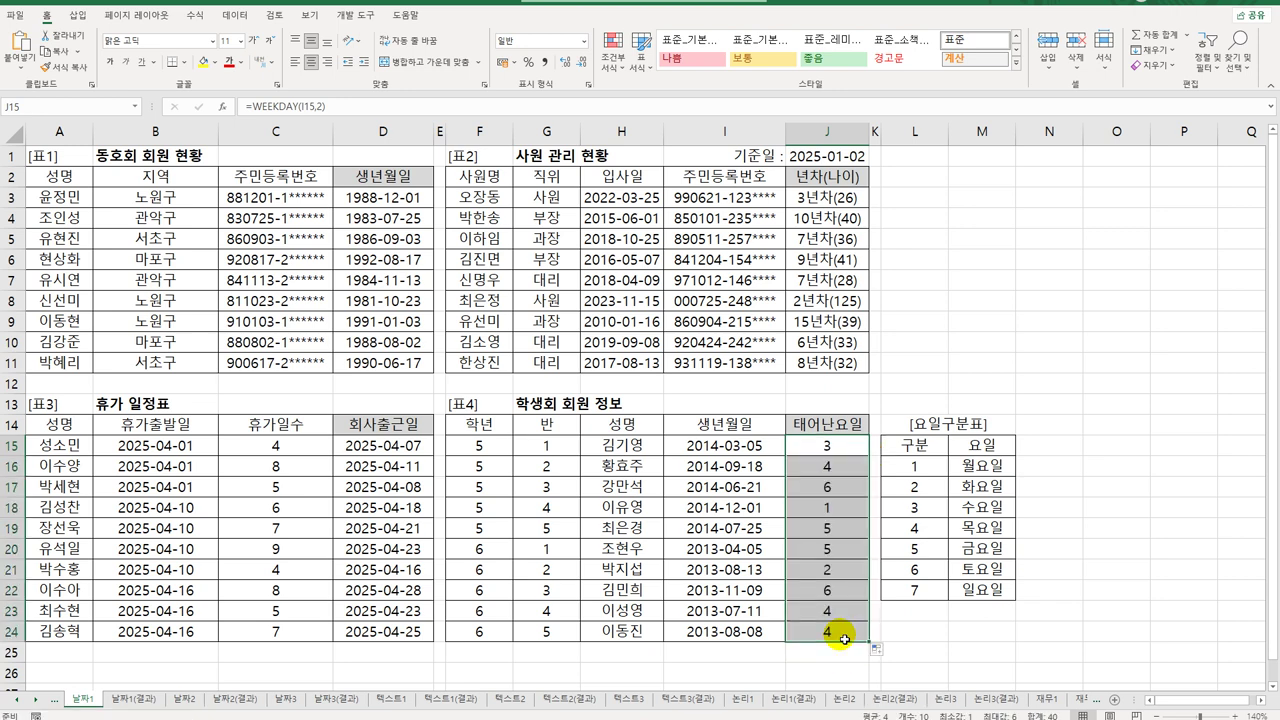
Edit the J15 formula to insert VLOOKUP( before WEEKDAY(I15,2), making the weekday number the lookup value
drag(915, 465, 970, 588)
click(842, 447)
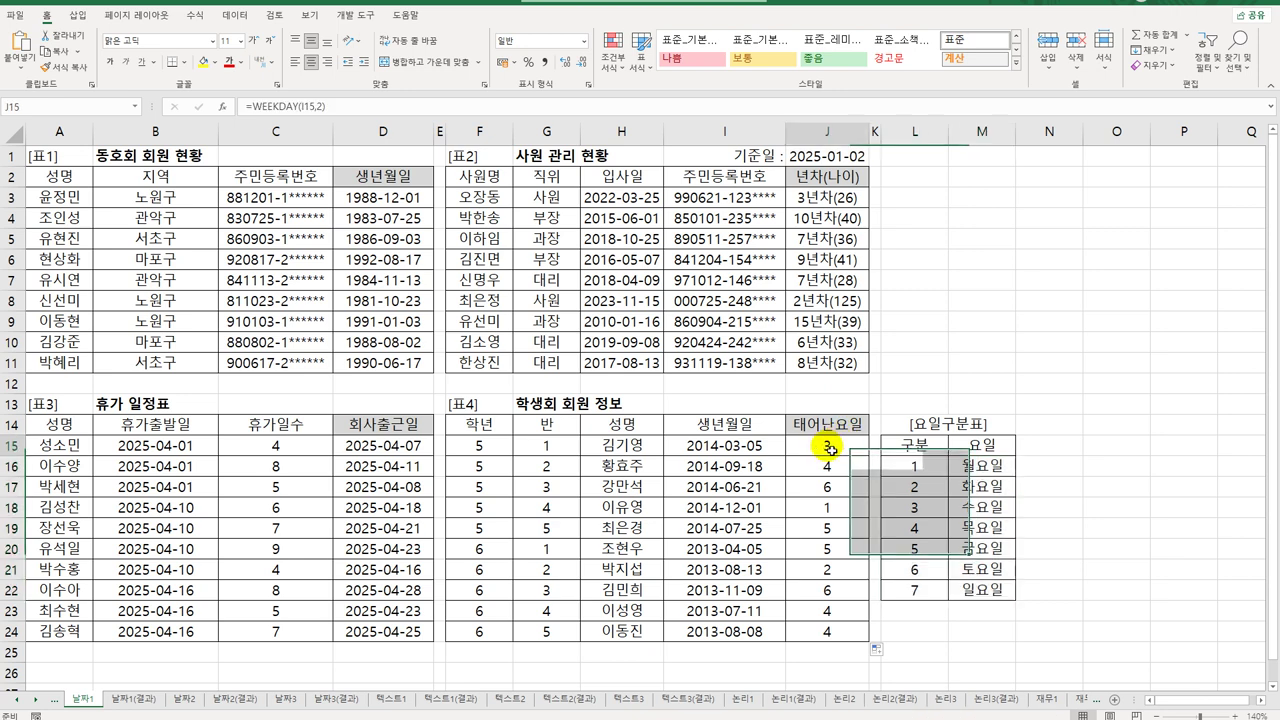
double_click(840, 447)
click(718, 444)
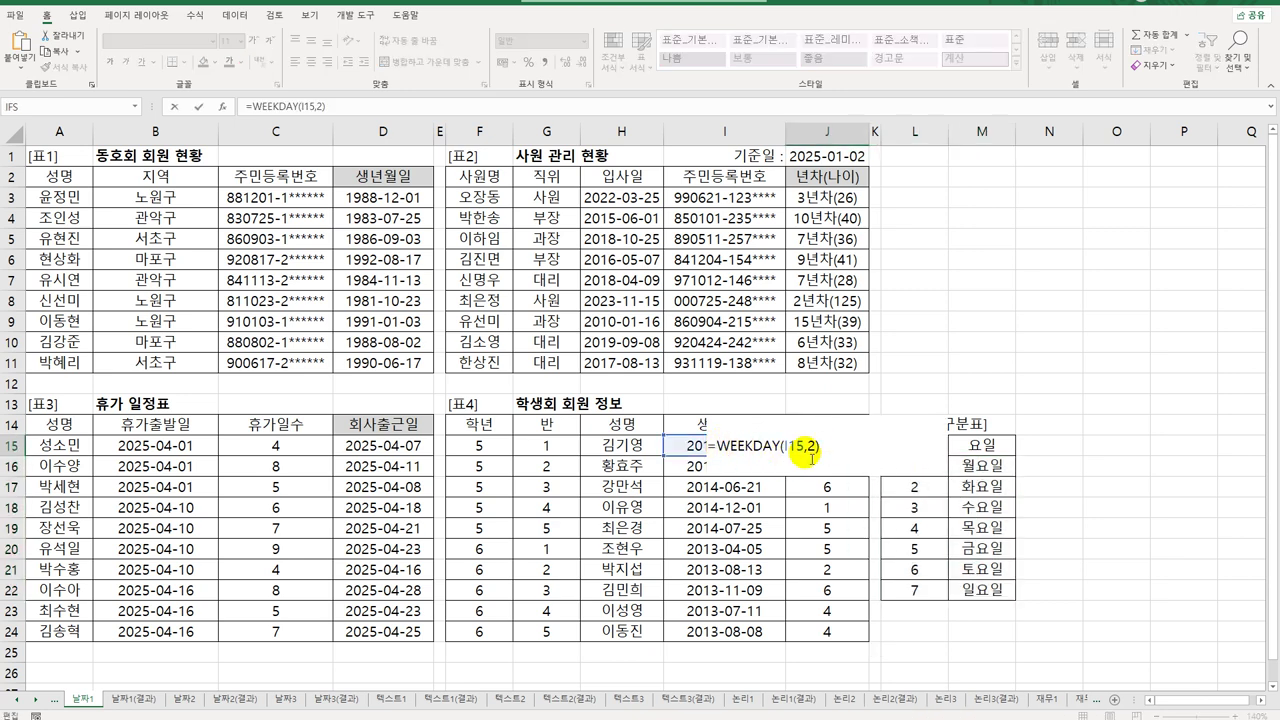
text(vl)
key(Tab)
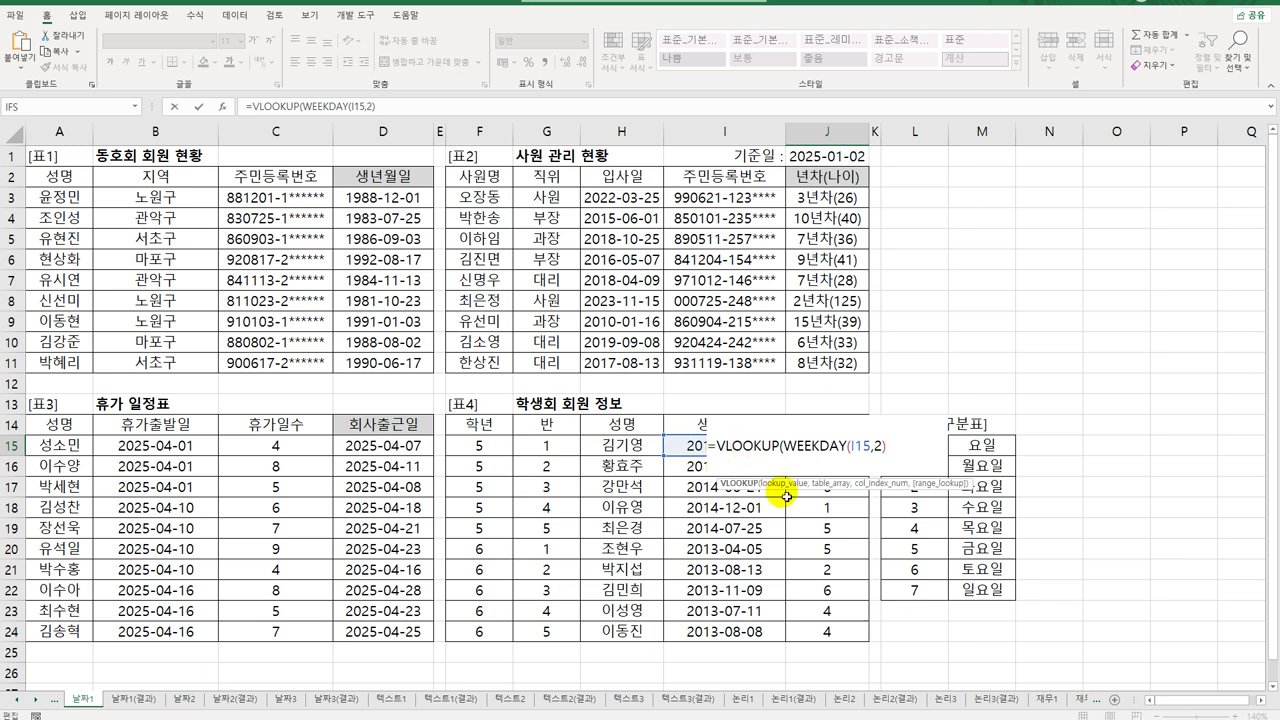
Open the VLOOKUP function arguments and set the table array to the absolute range $L$16:$M$22
click(209, 106)
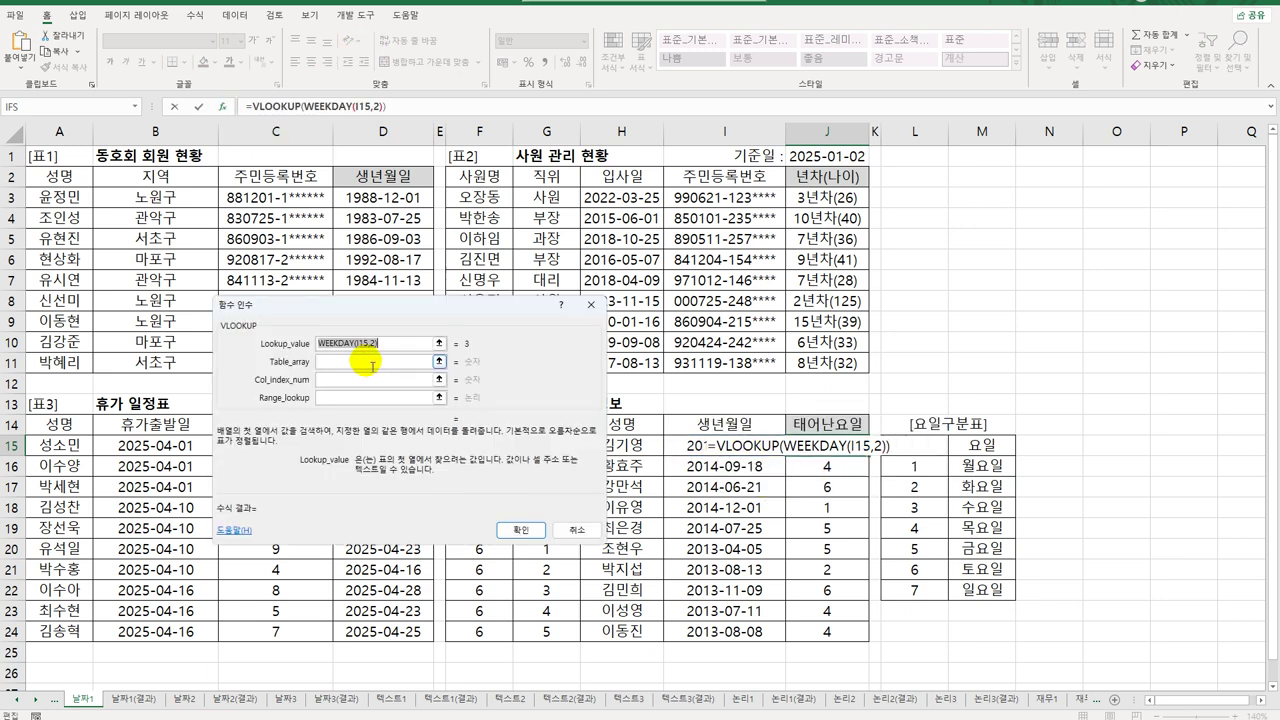
click(380, 358)
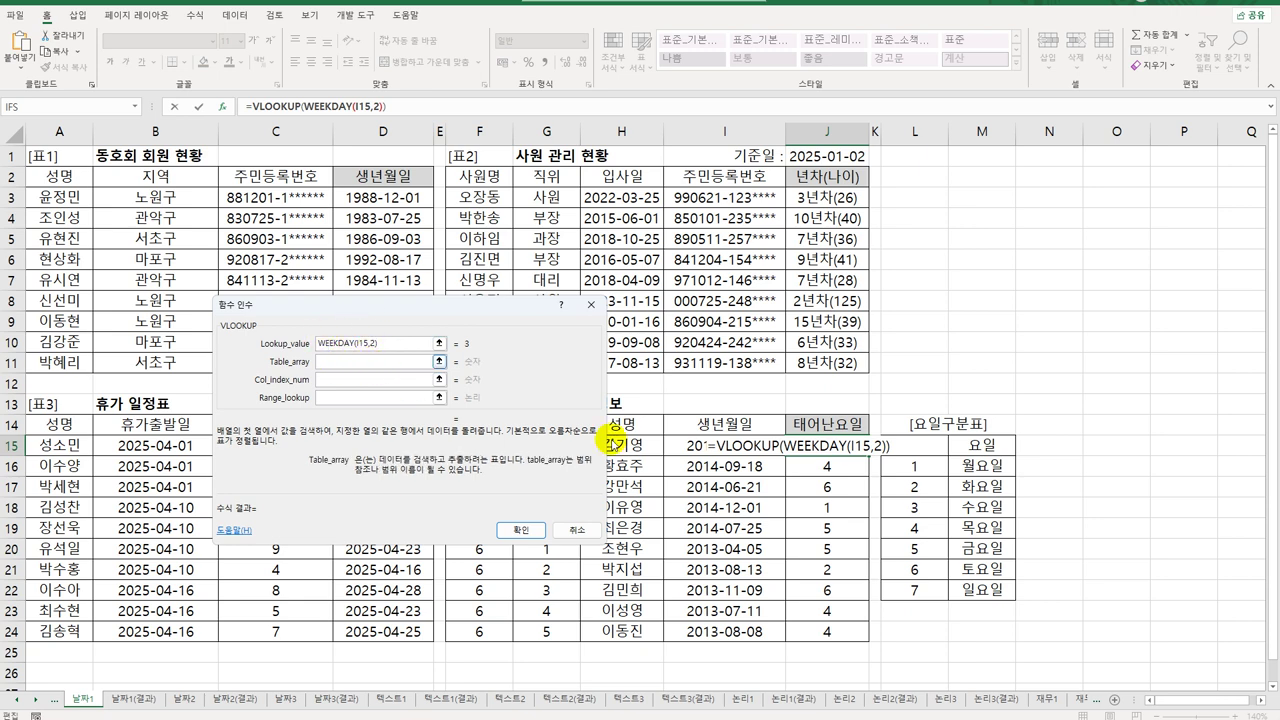
drag(914, 466, 960, 596)
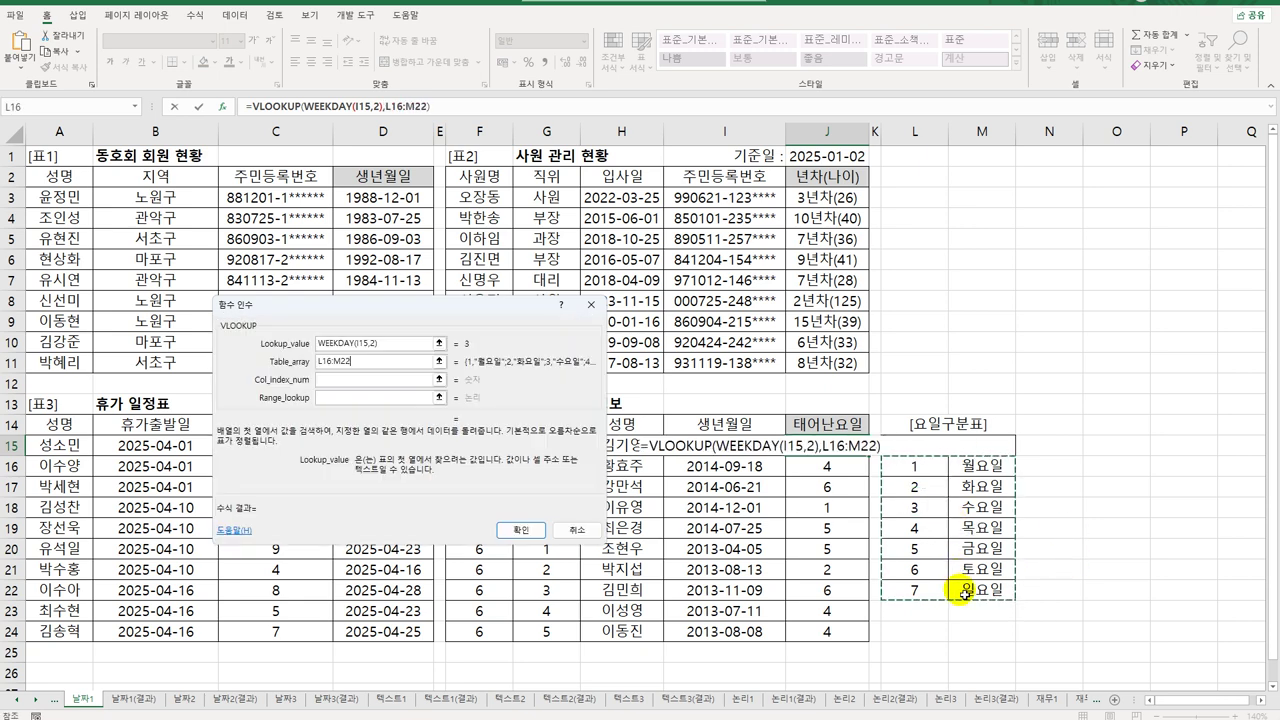
key(F4)
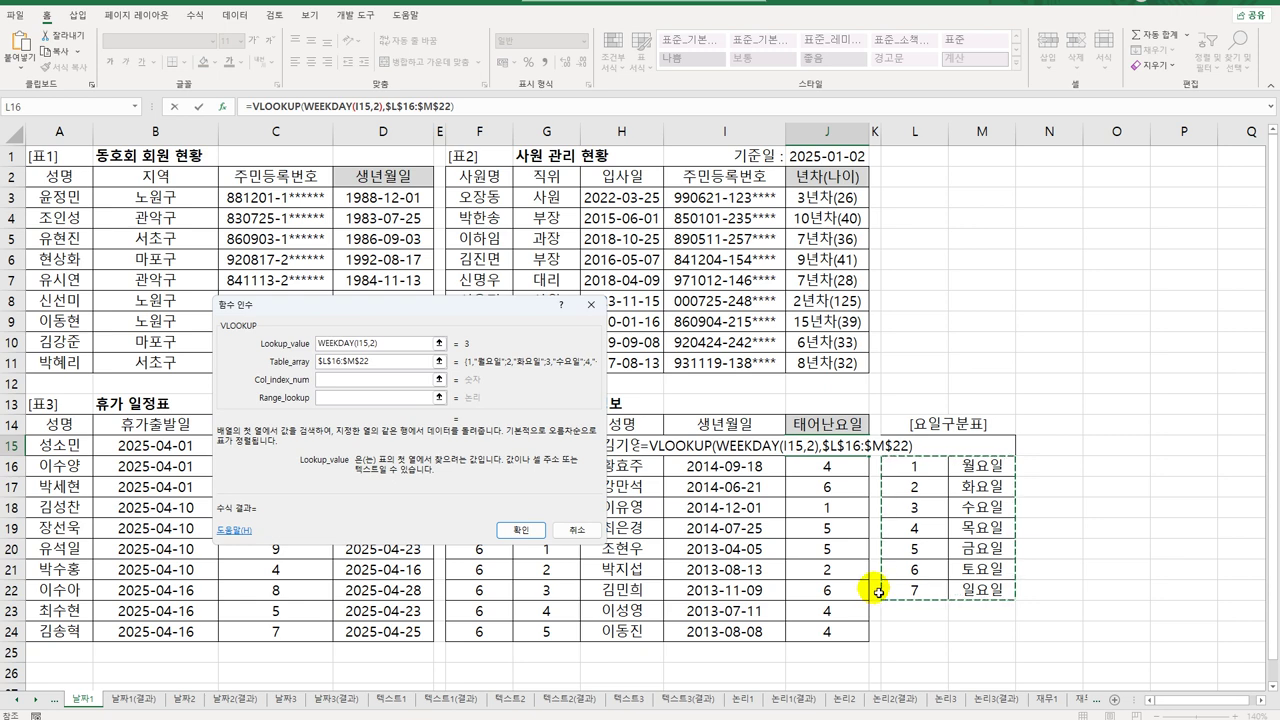
Complete the J15 VLOOKUP with column index 2 and range lookup 0, and fill the formula down to J24
click(380, 379)
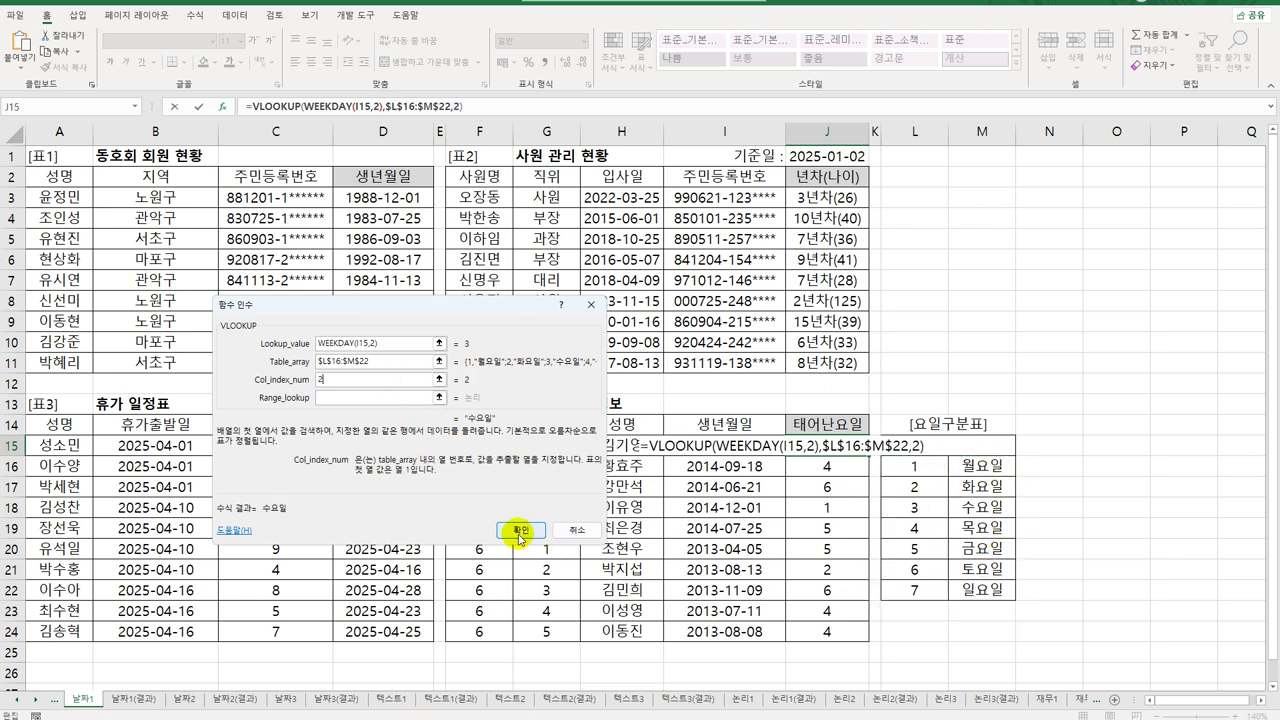
text(2)
click(383, 398)
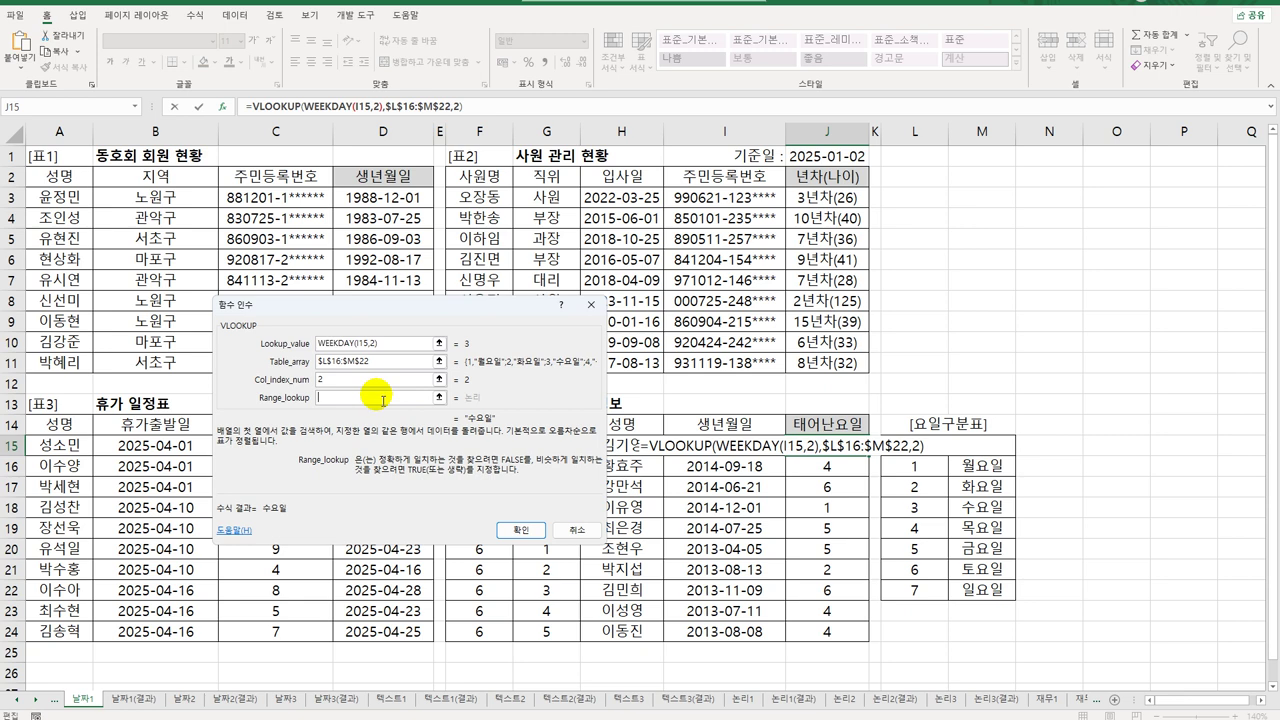
text(0)
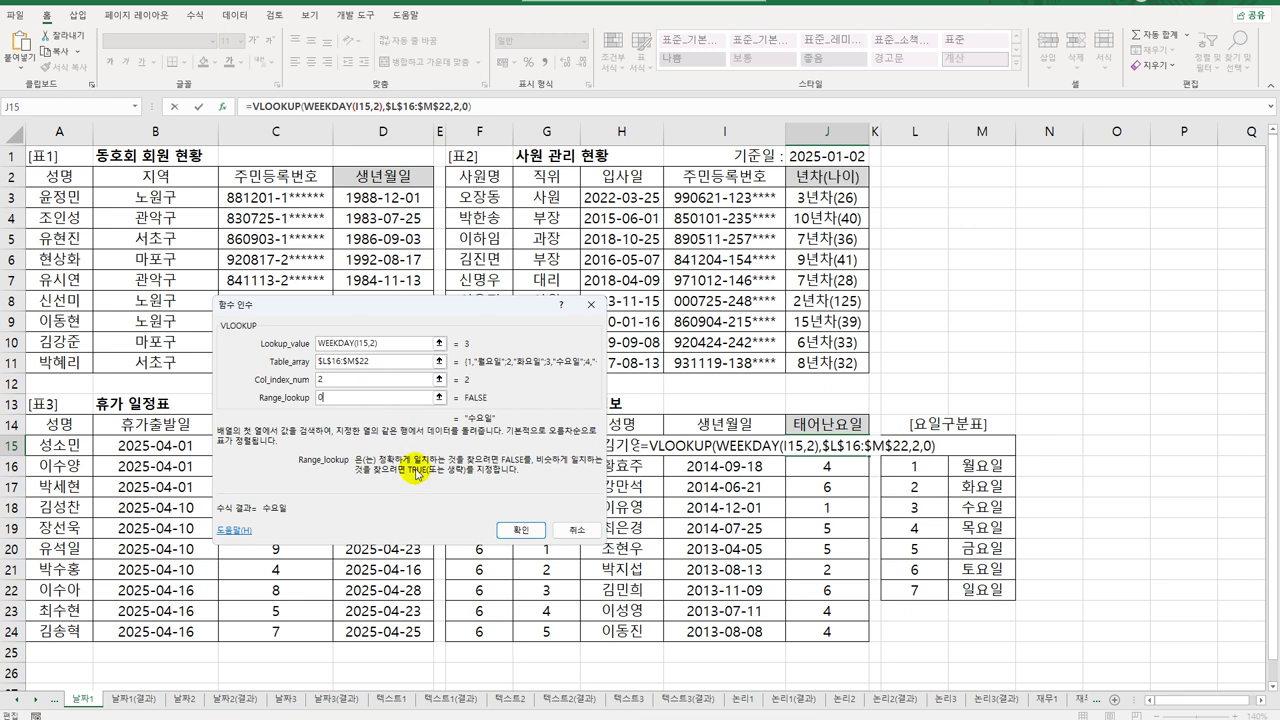
click(516, 531)
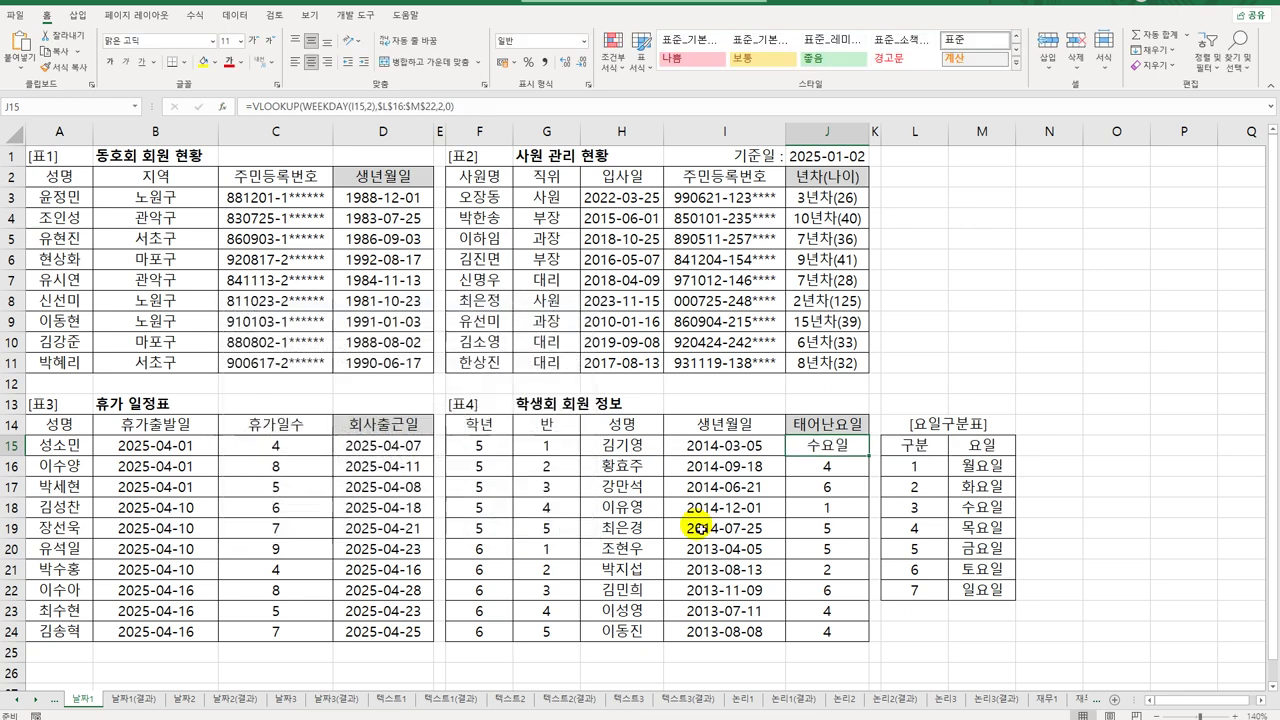
drag(870, 457, 849, 628)
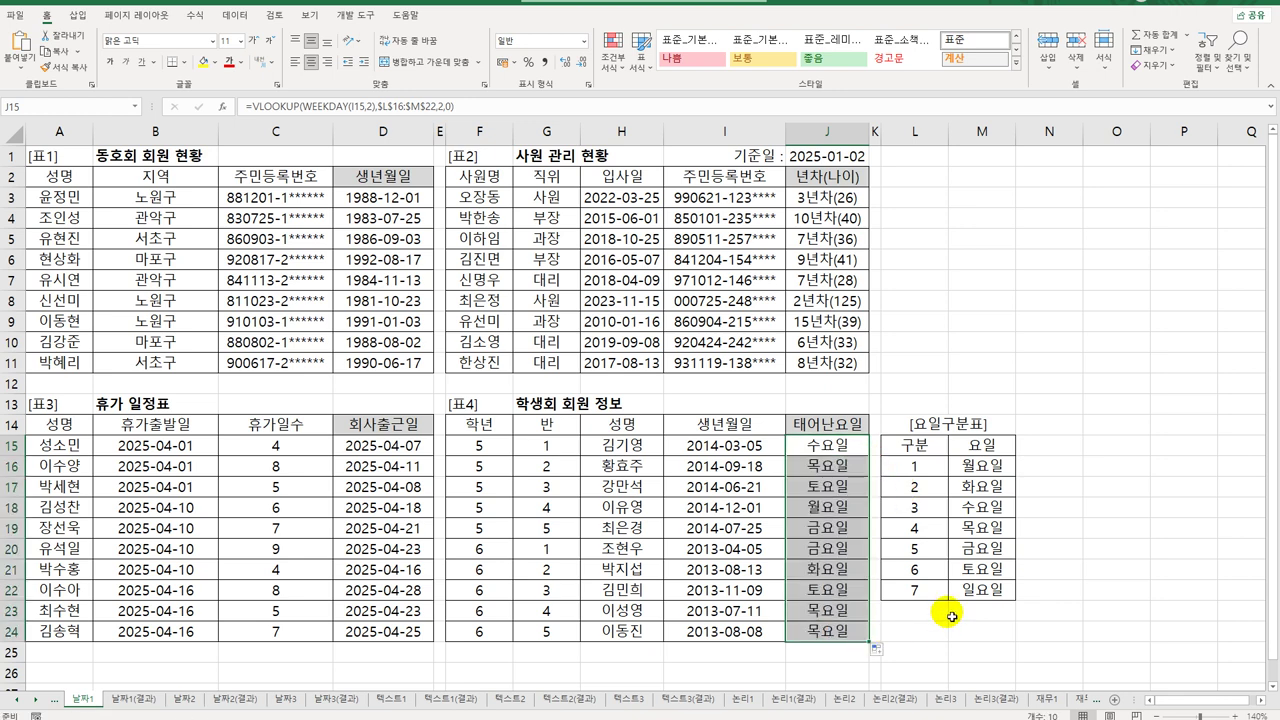
Compare the completed tables on the 날짜1 sheet with those on the 날짜1(결과) sheet
click(984, 467)
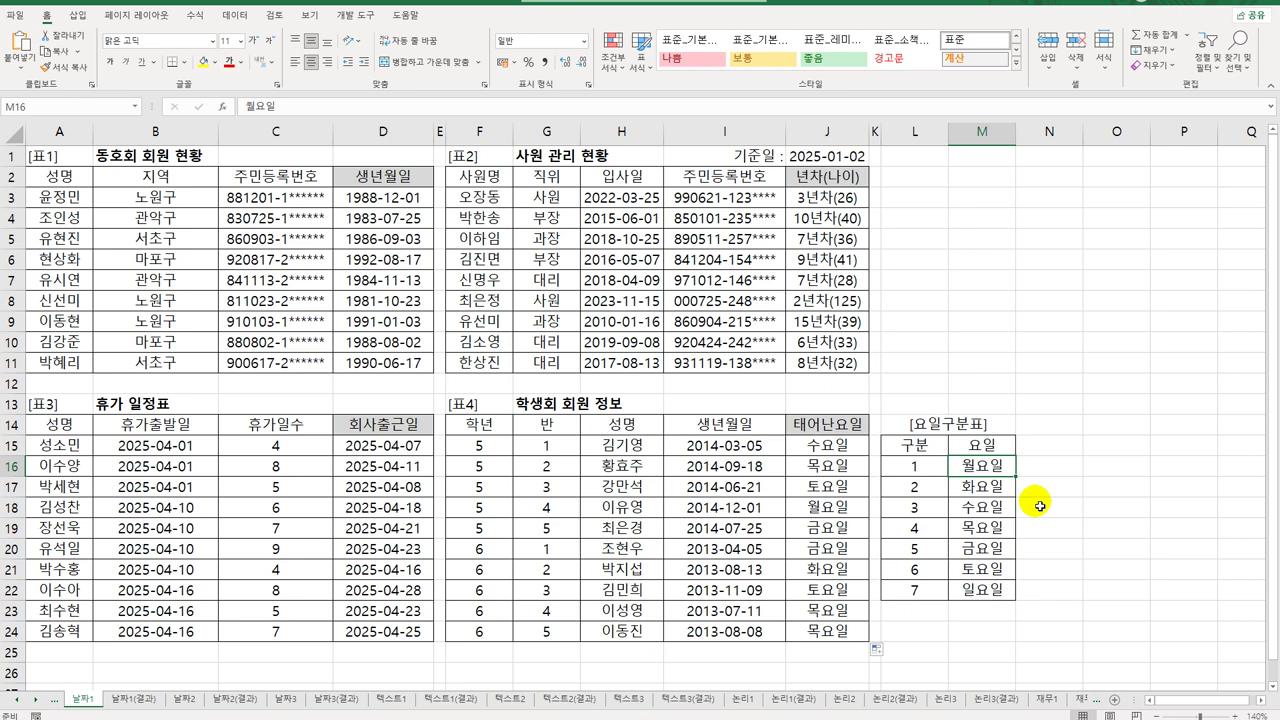
click(141, 706)
click(86, 706)
click(120, 706)
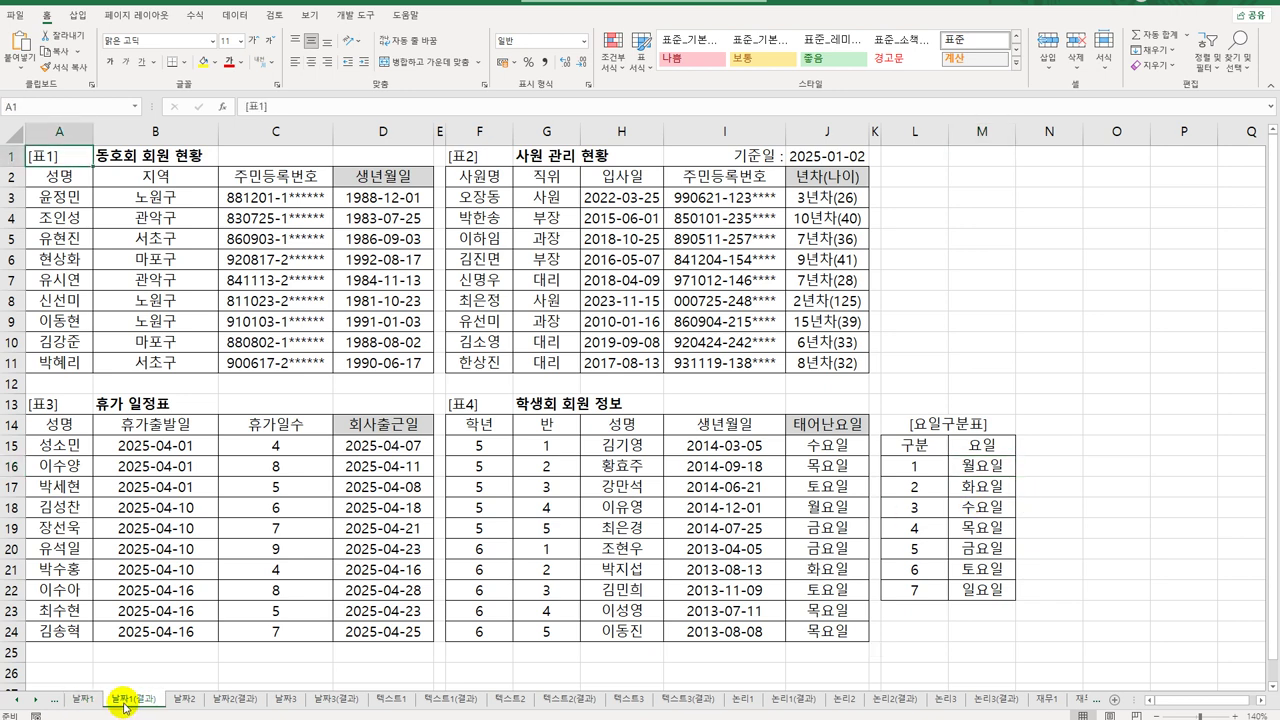
click(88, 706)
click(141, 706)
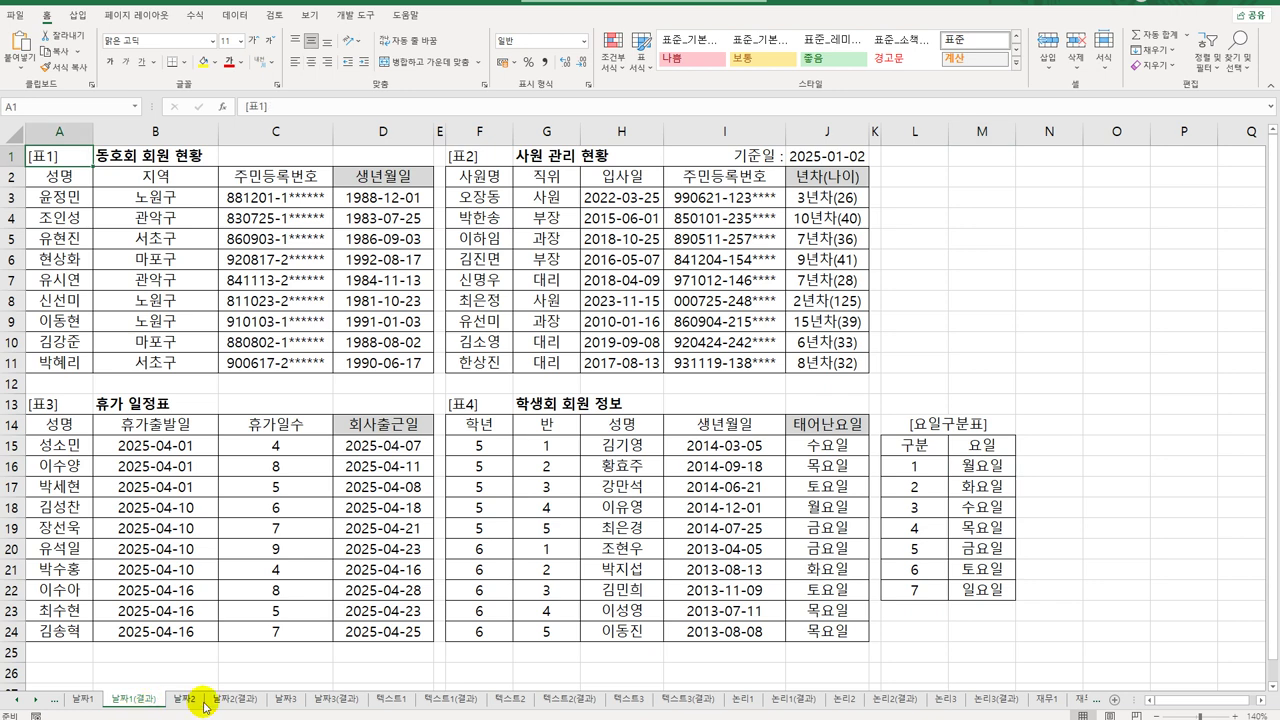
On the 날짜2 sheet, enter =WEEKDAY(C3,2) in D3 of the 요일 column and fill it down to D9
click(185, 700)
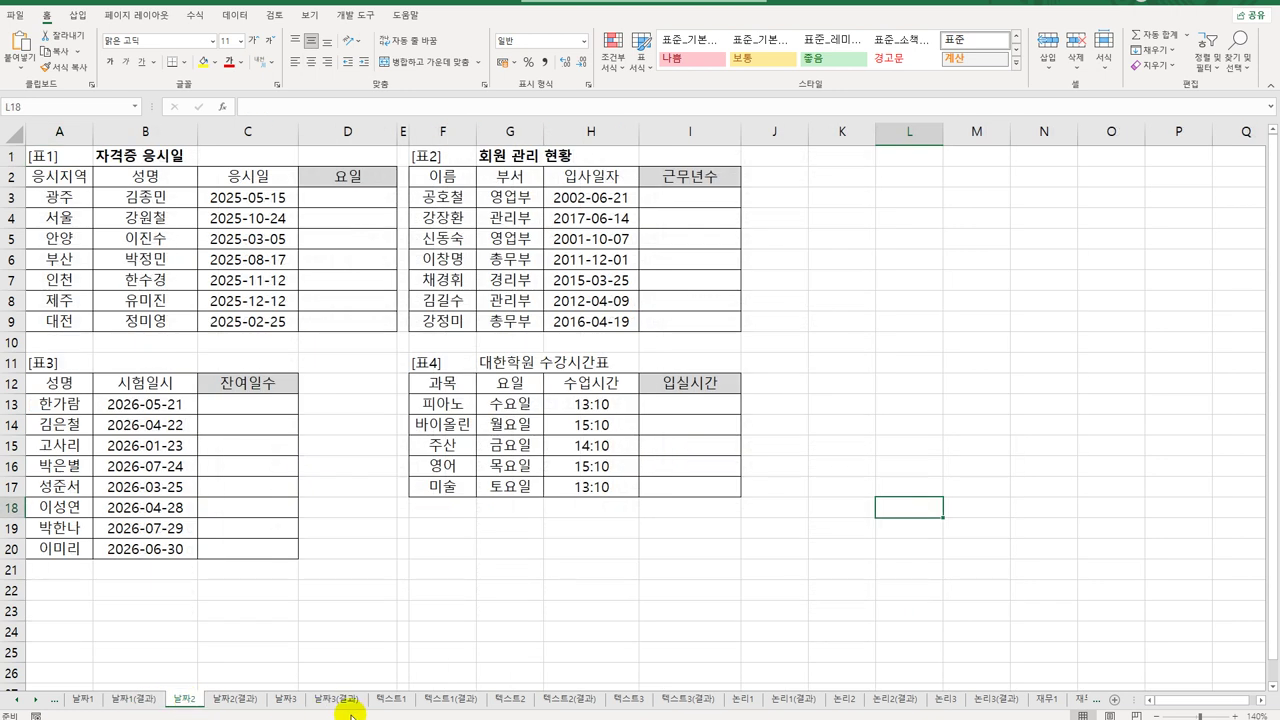
click(359, 204)
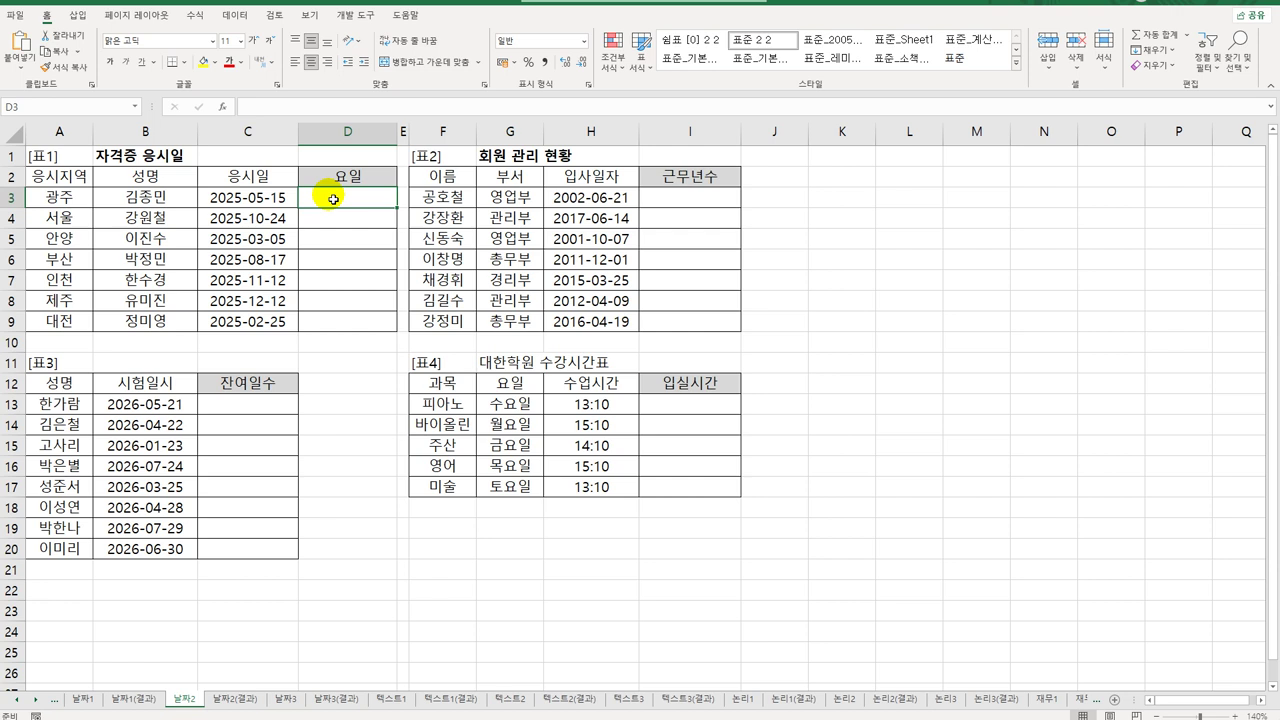
text(=w)
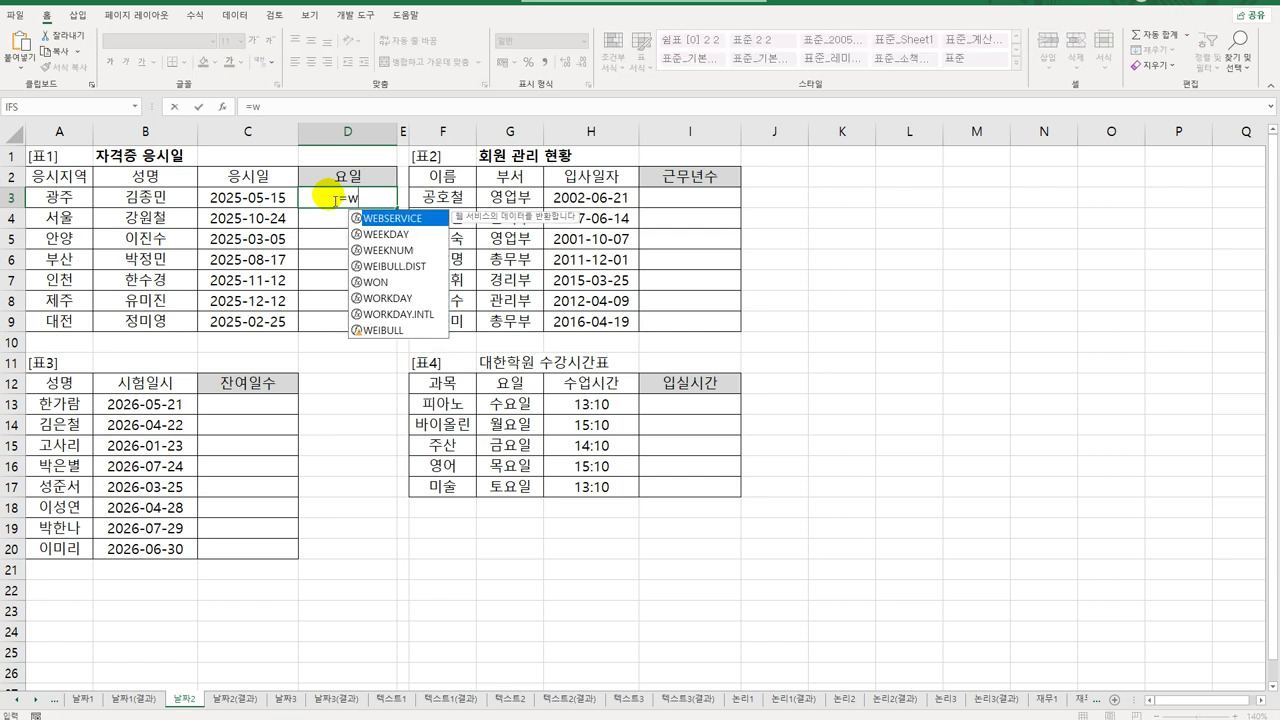
text(ee)
key(Tab)
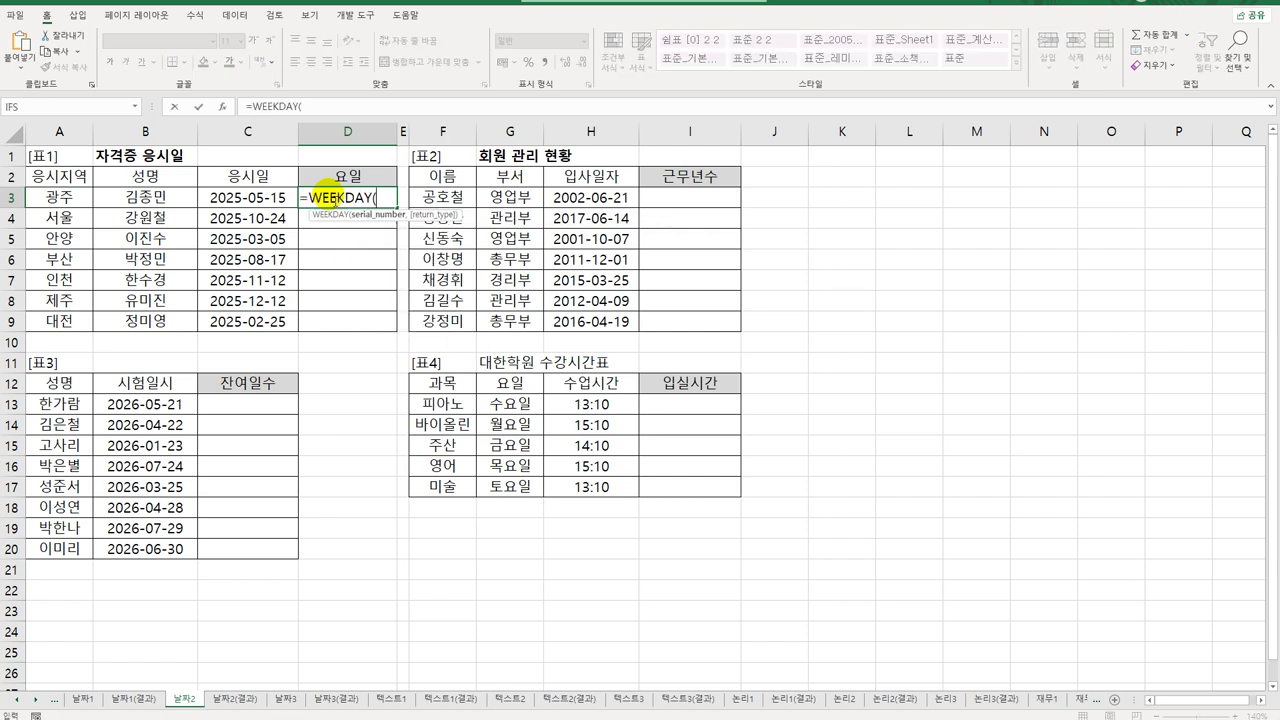
click(228, 197)
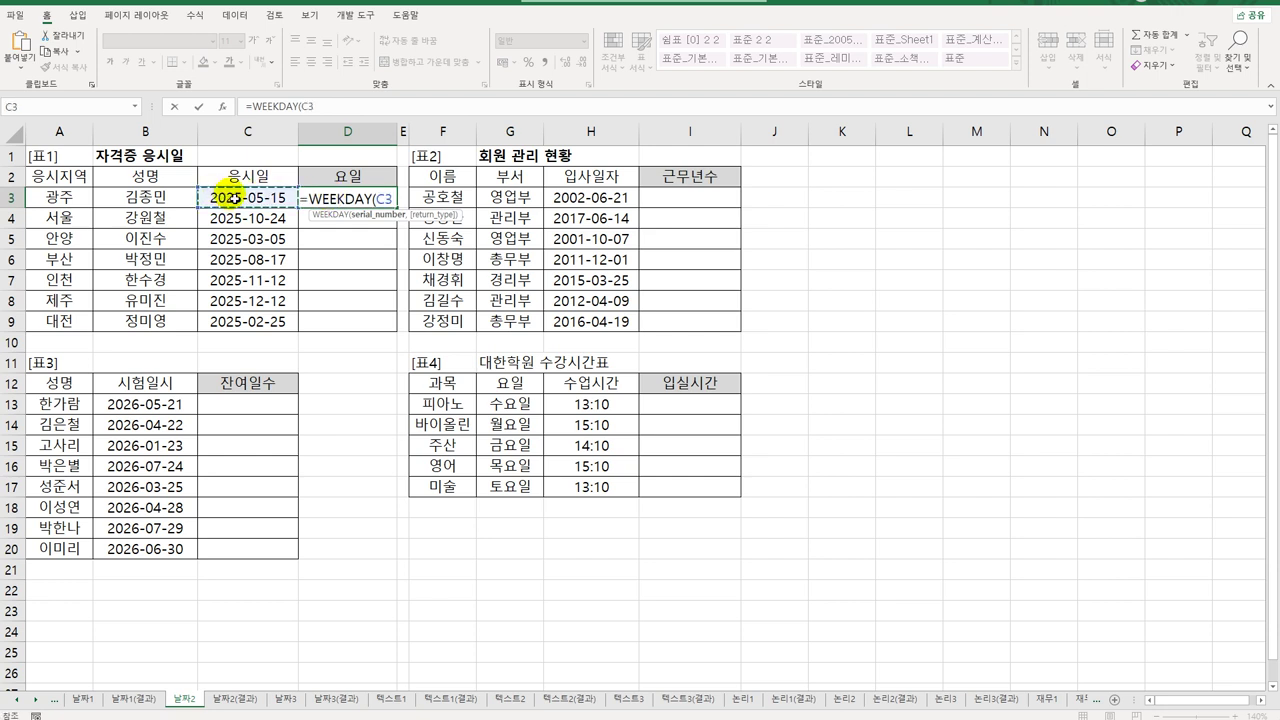
text(,2))
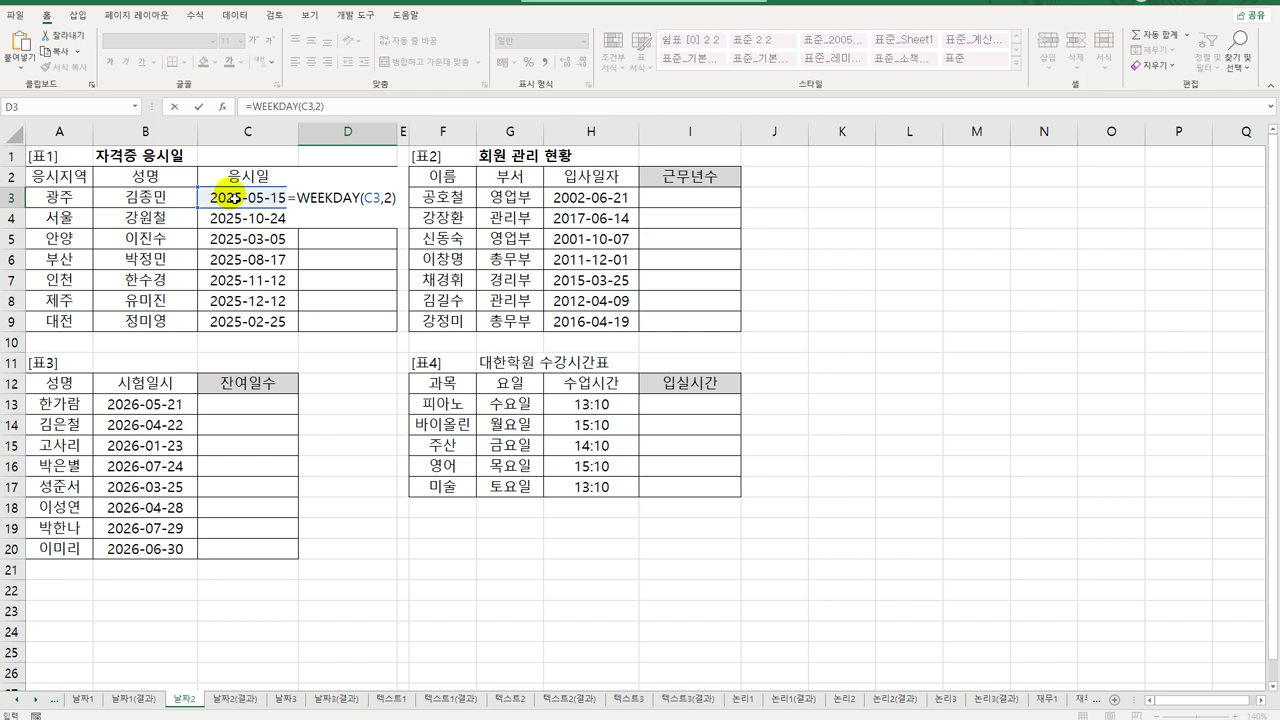
key(Return)
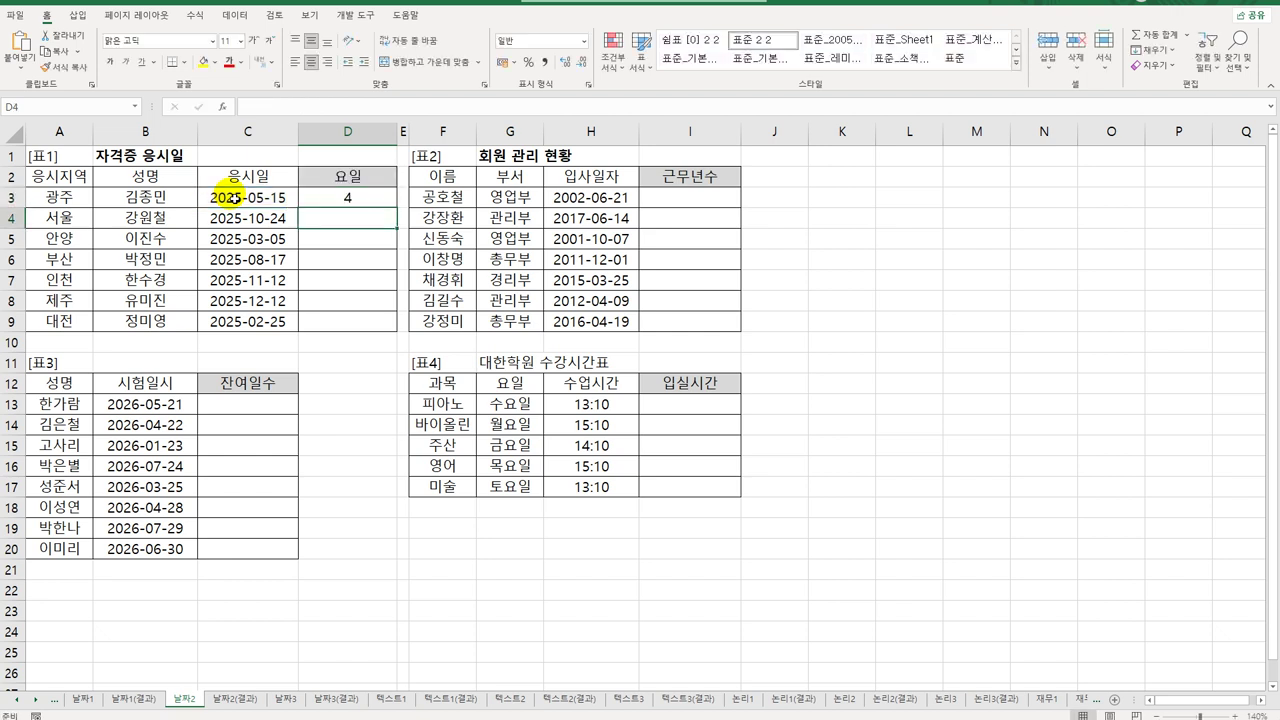
click(312, 196)
drag(401, 211, 371, 331)
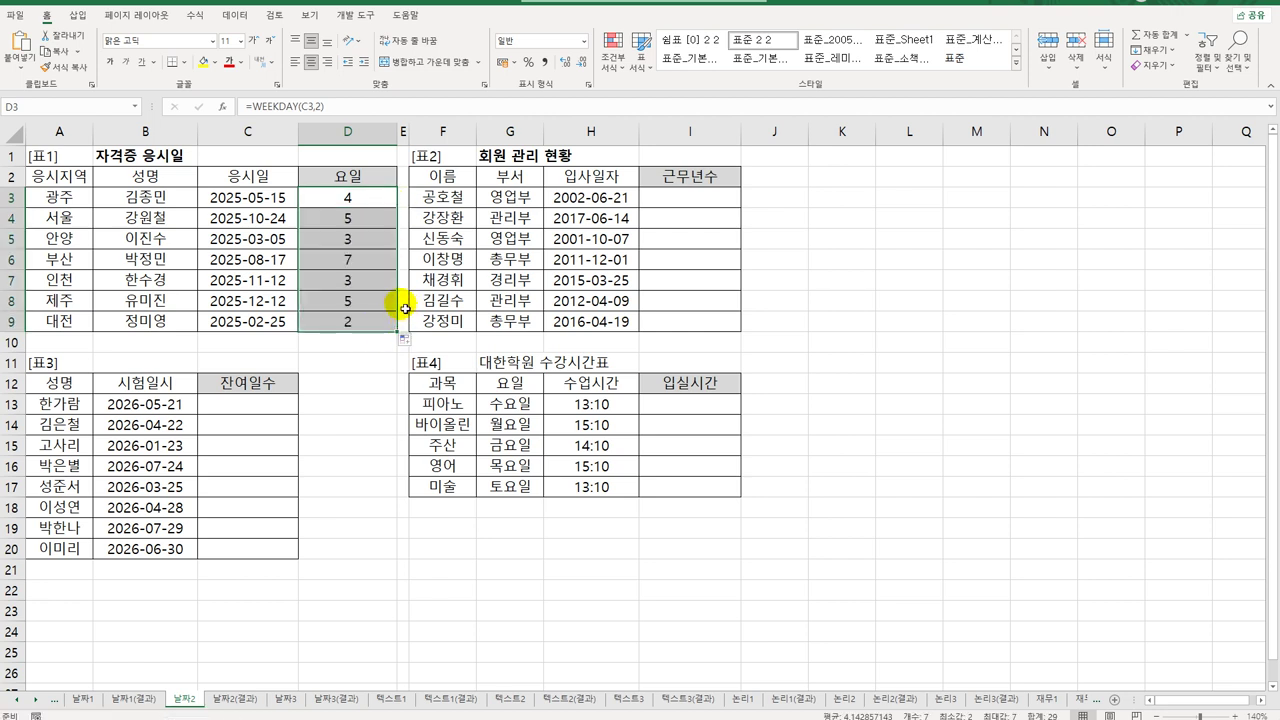
Extend the D3 formula to =IF(WEEKDAY(C3,2)<=5,"평일","주말") and fill it down to D9
click(341, 203)
double_click(341, 203)
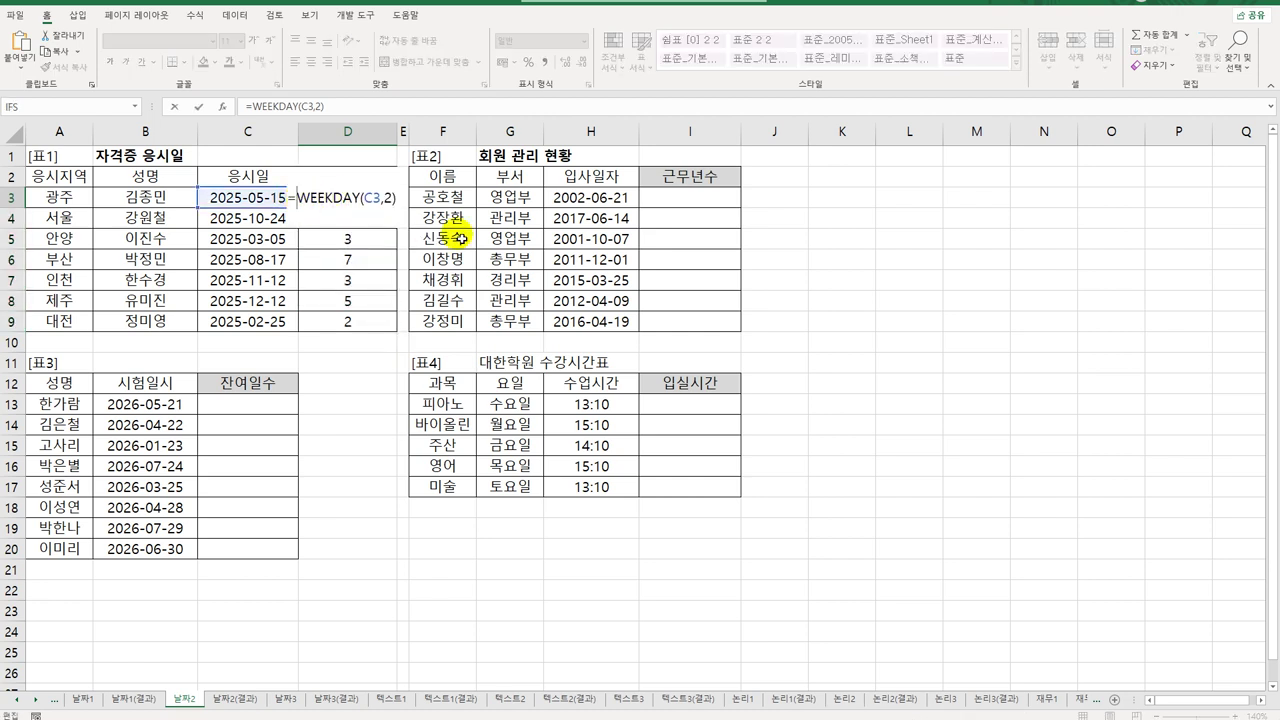
text(IF()
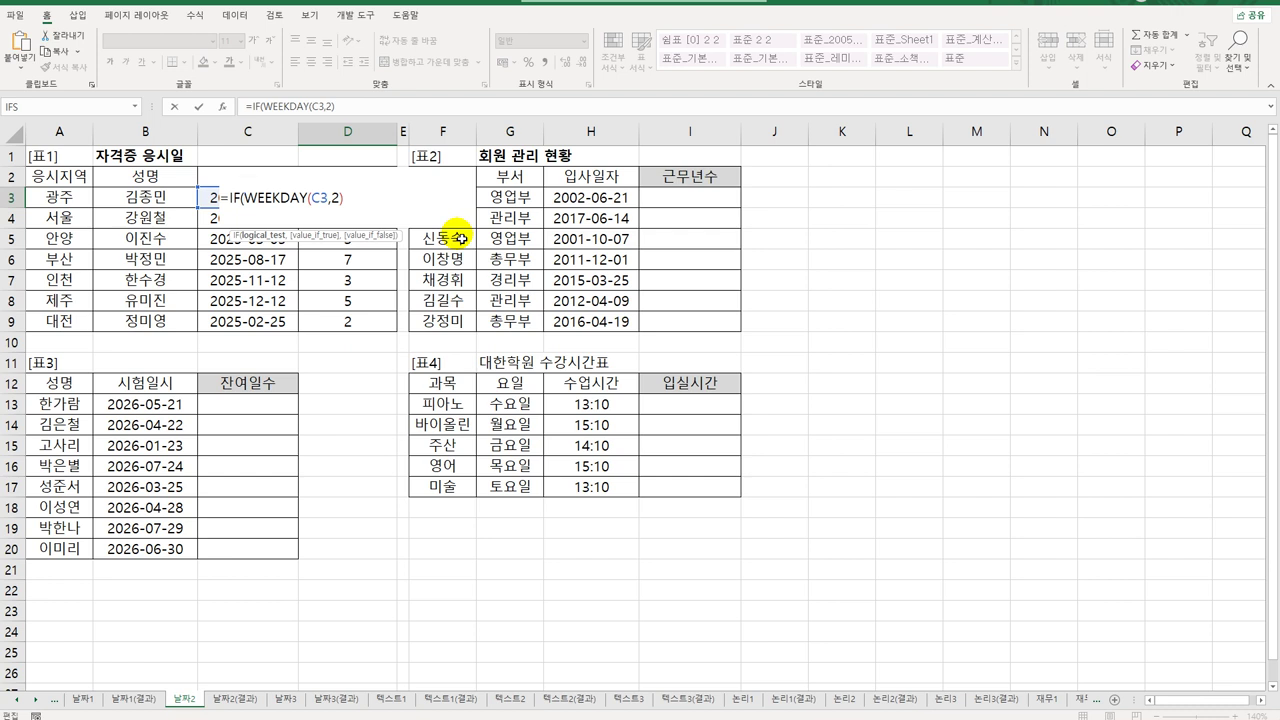
key(End)
text(<=5,"평일)
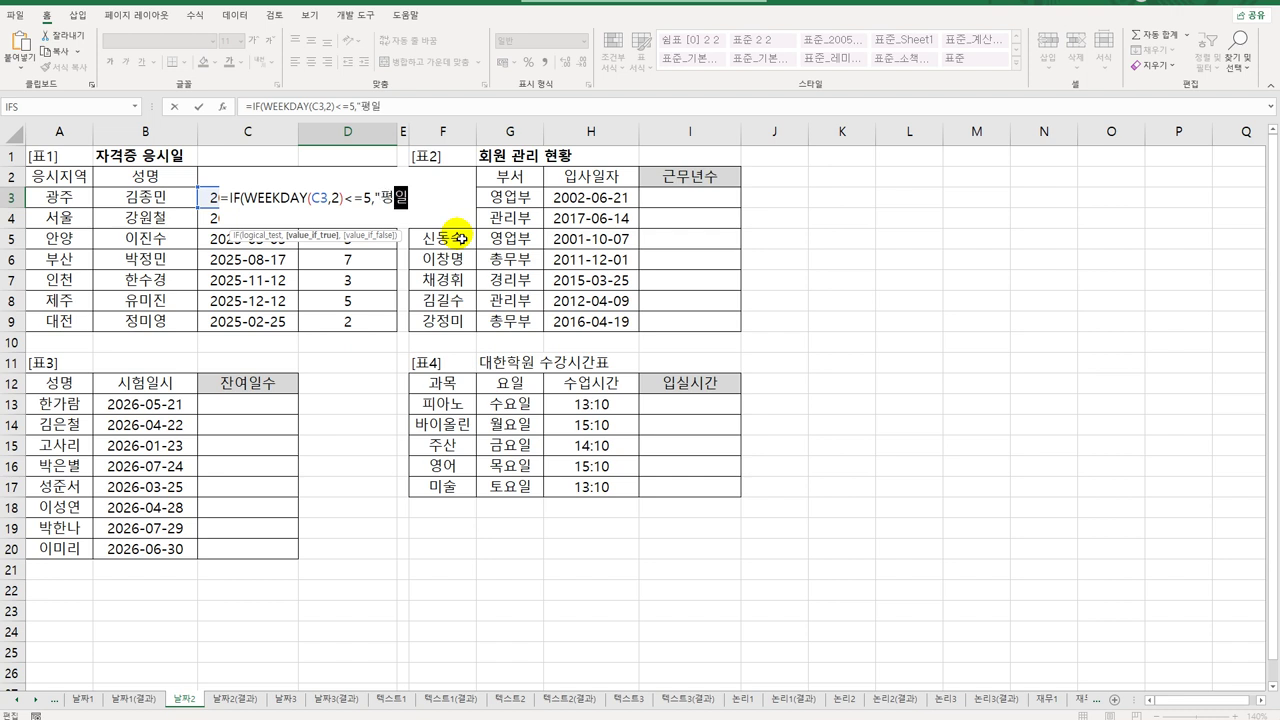
text(","주말"))
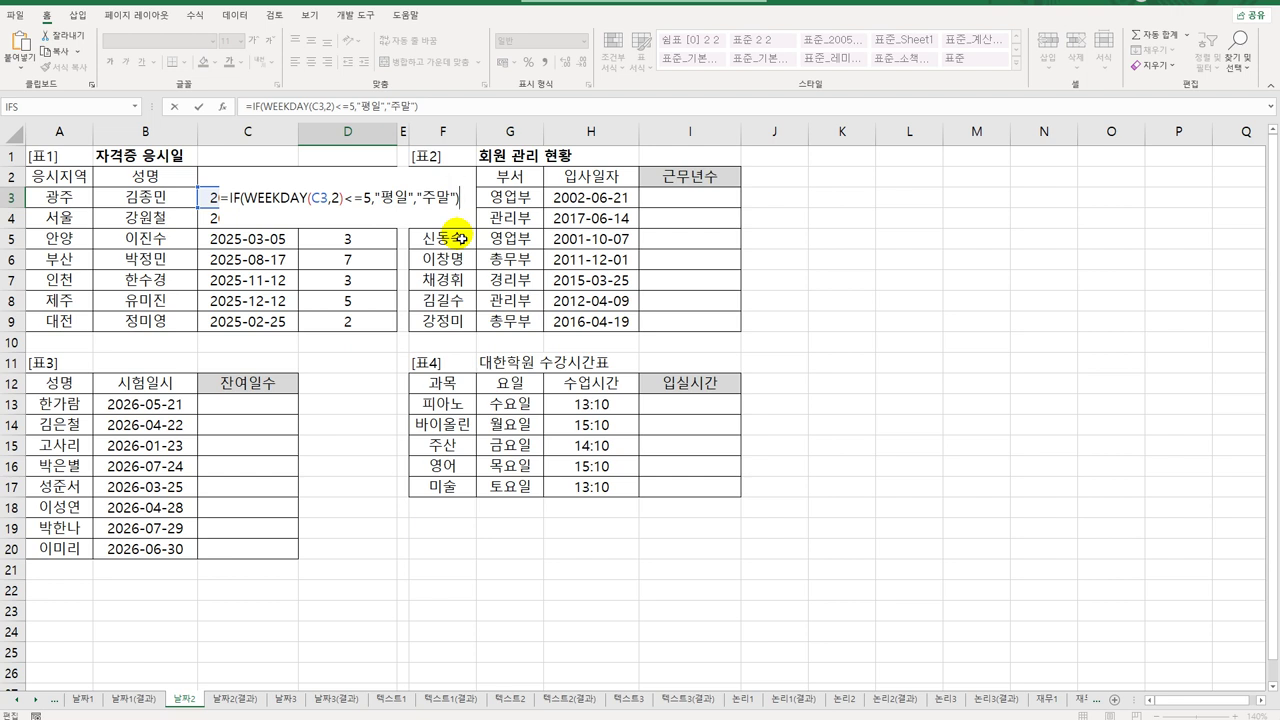
key(Return)
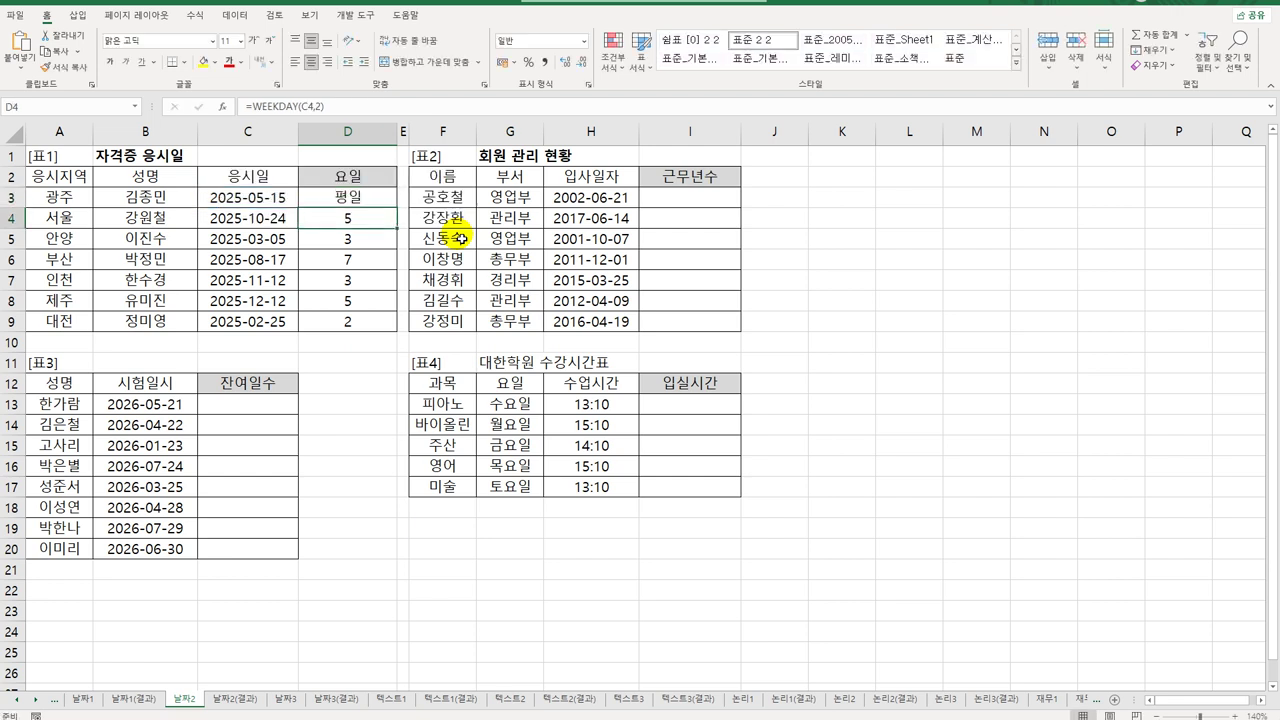
click(372, 199)
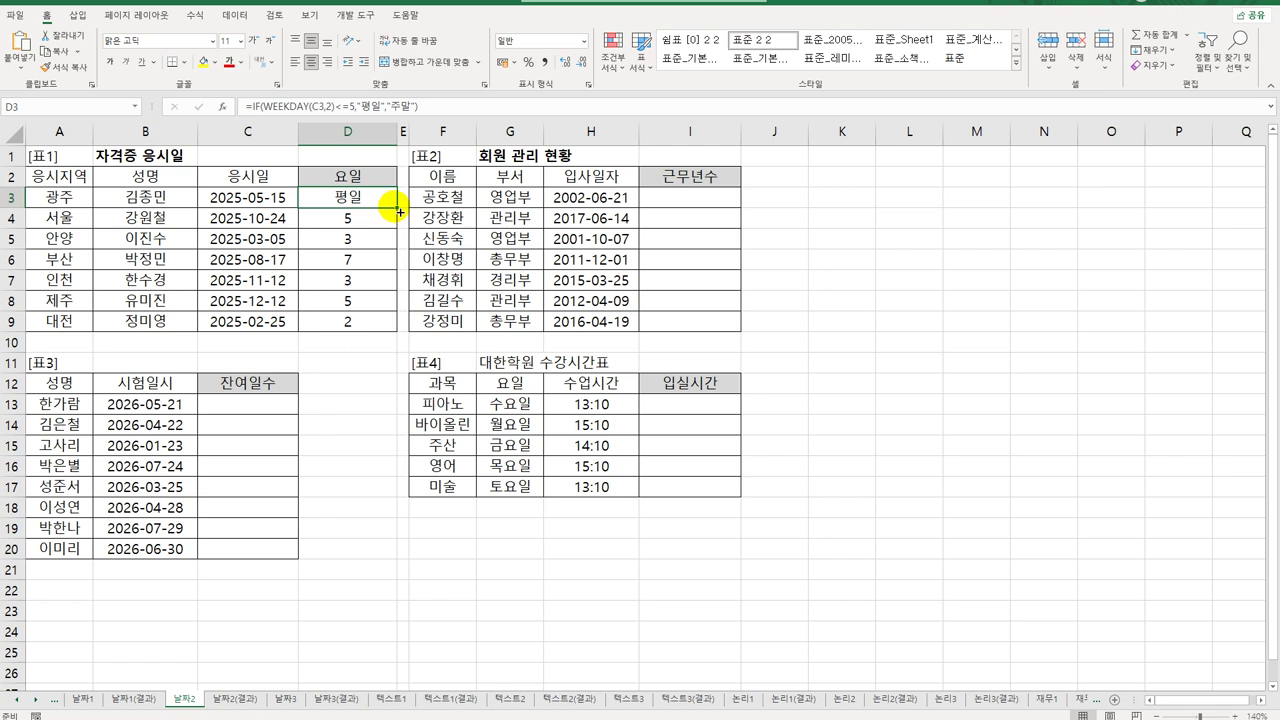
drag(397, 207, 371, 329)
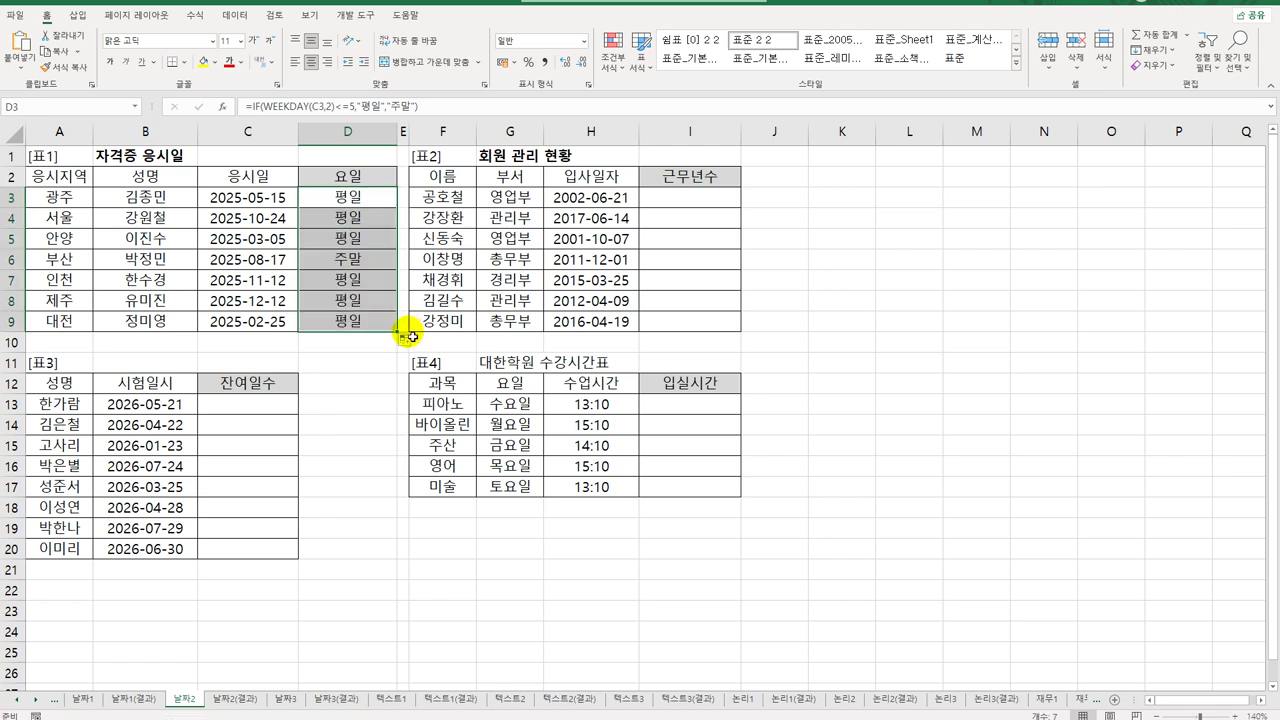
Enter =YEAR(TODAY())-YEAR(H3) in I3 of the 근무년수 column to calculate the years worked
click(712, 204)
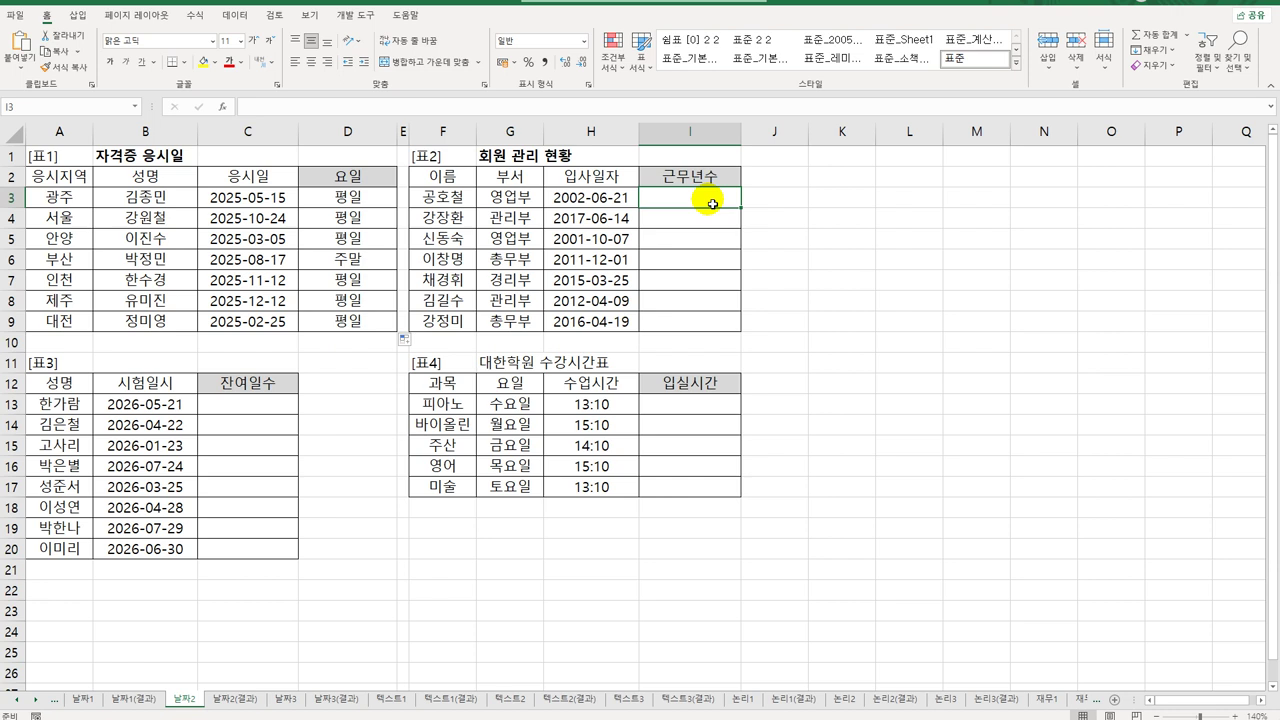
text(=)
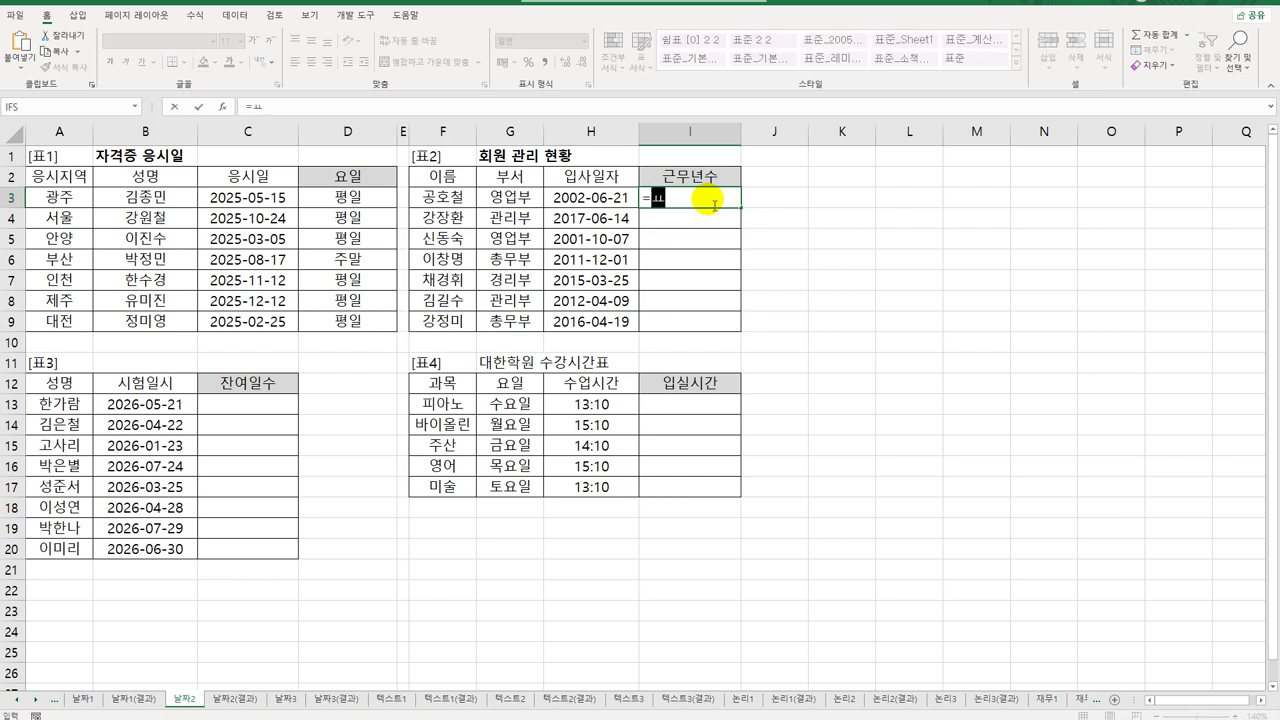
text(YEAR()
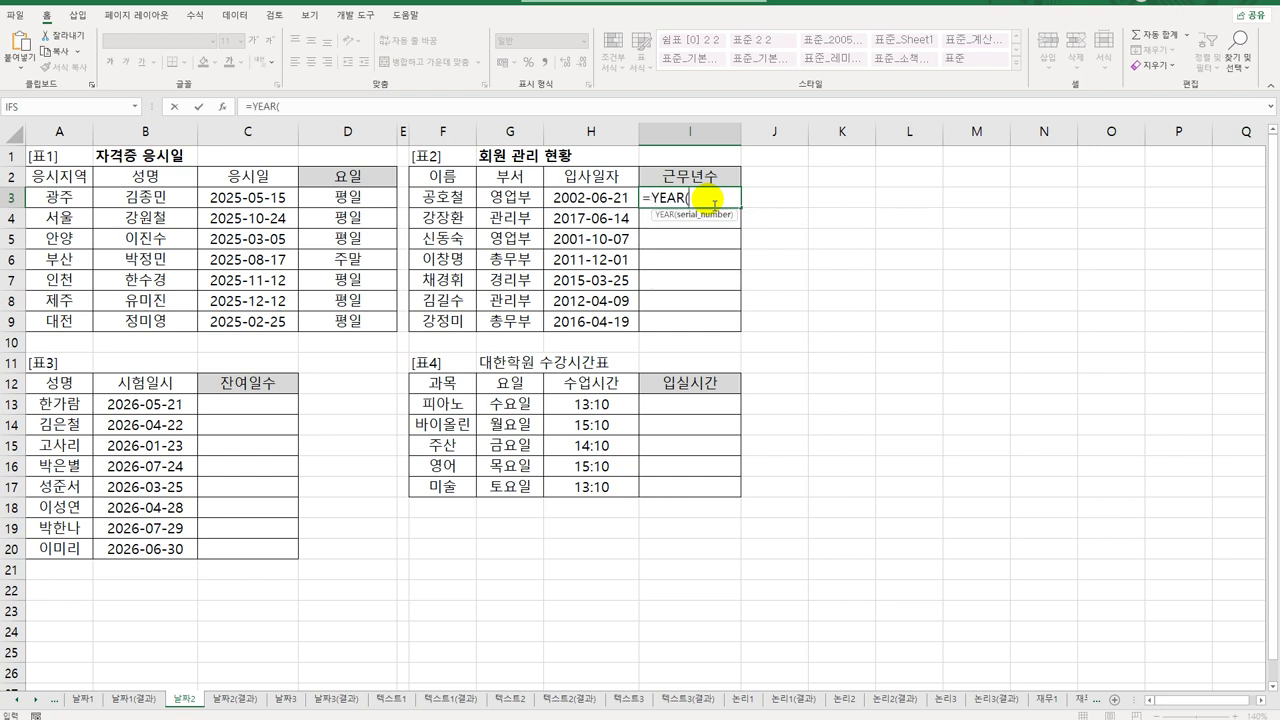
text(to)
key(Tab)
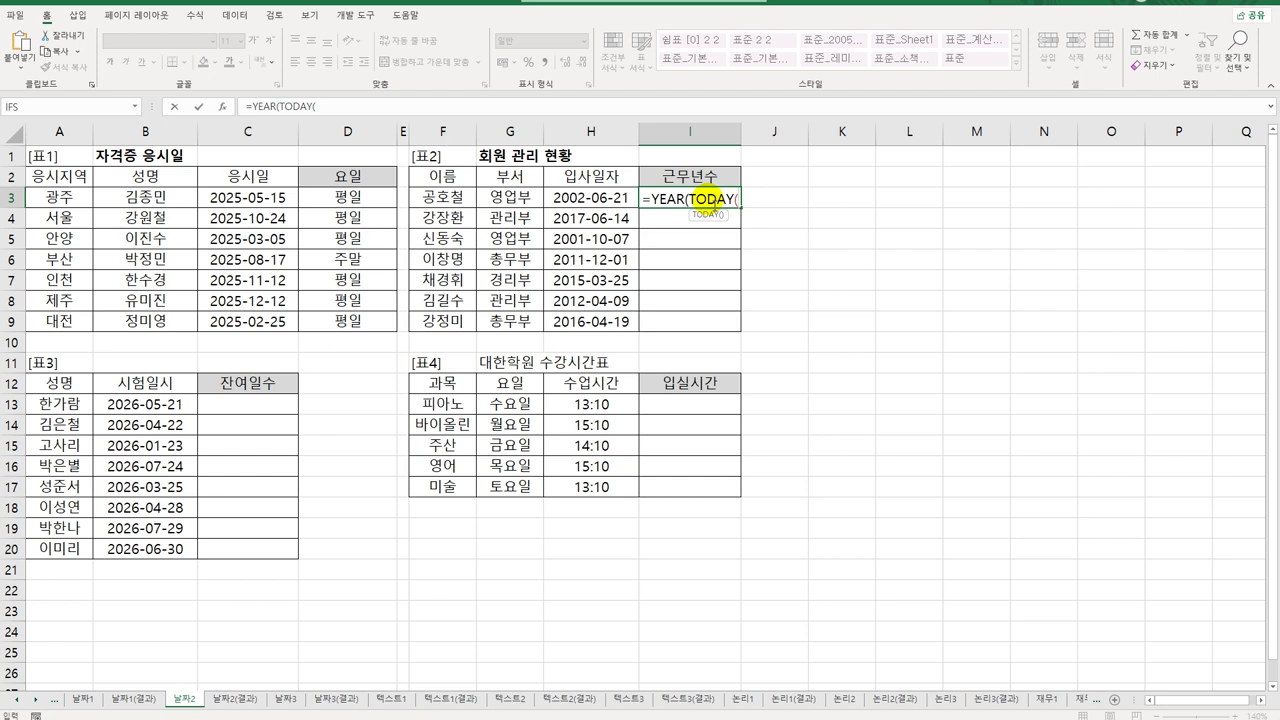
text()))
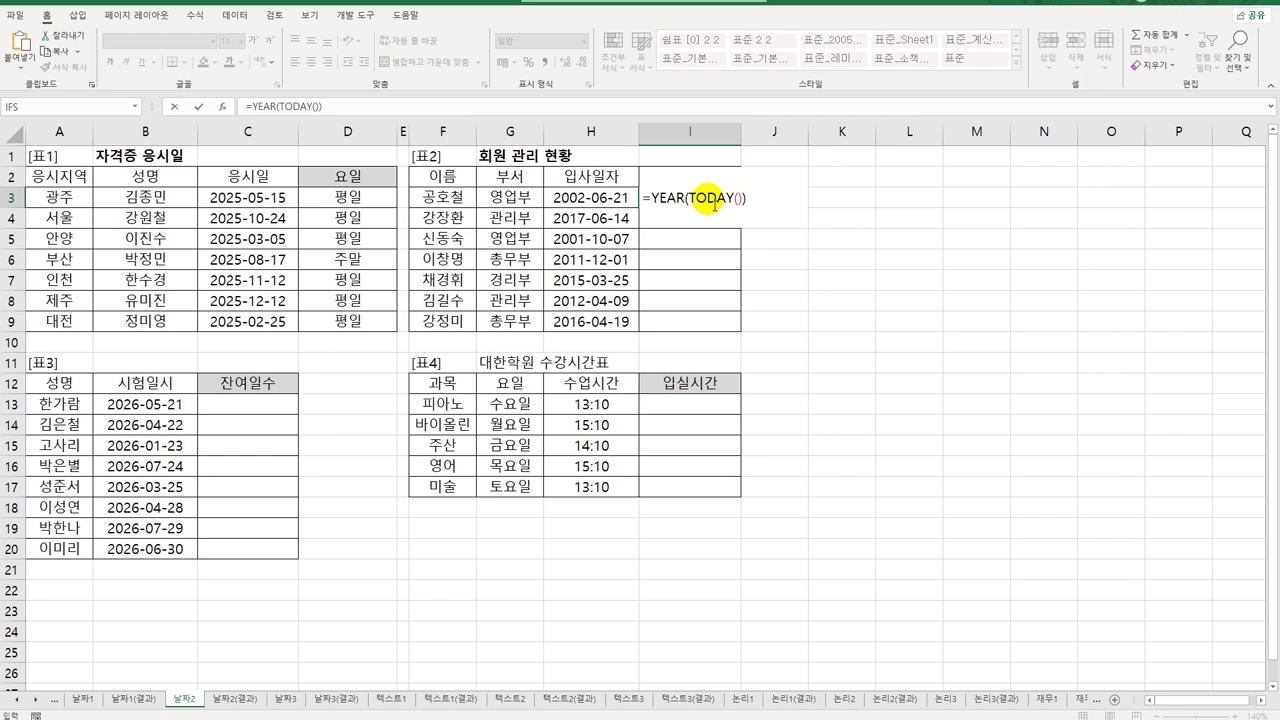
text(-y)
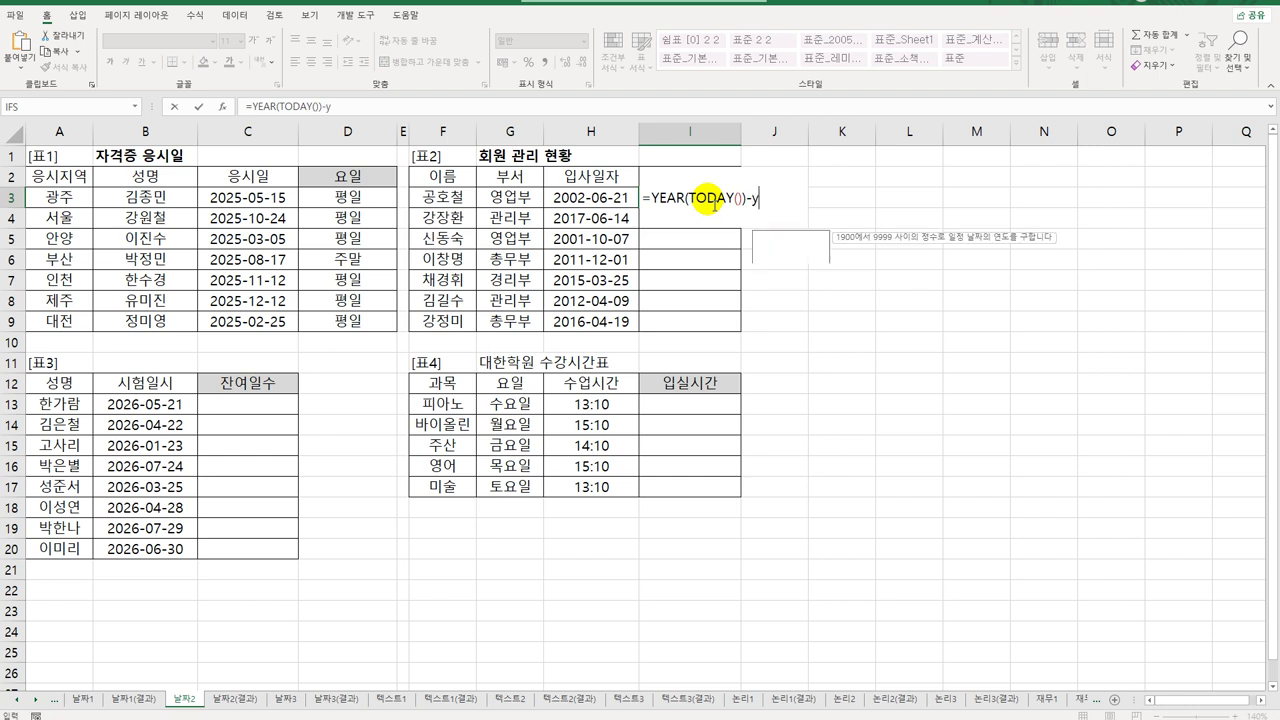
text(ear()
key(Left)
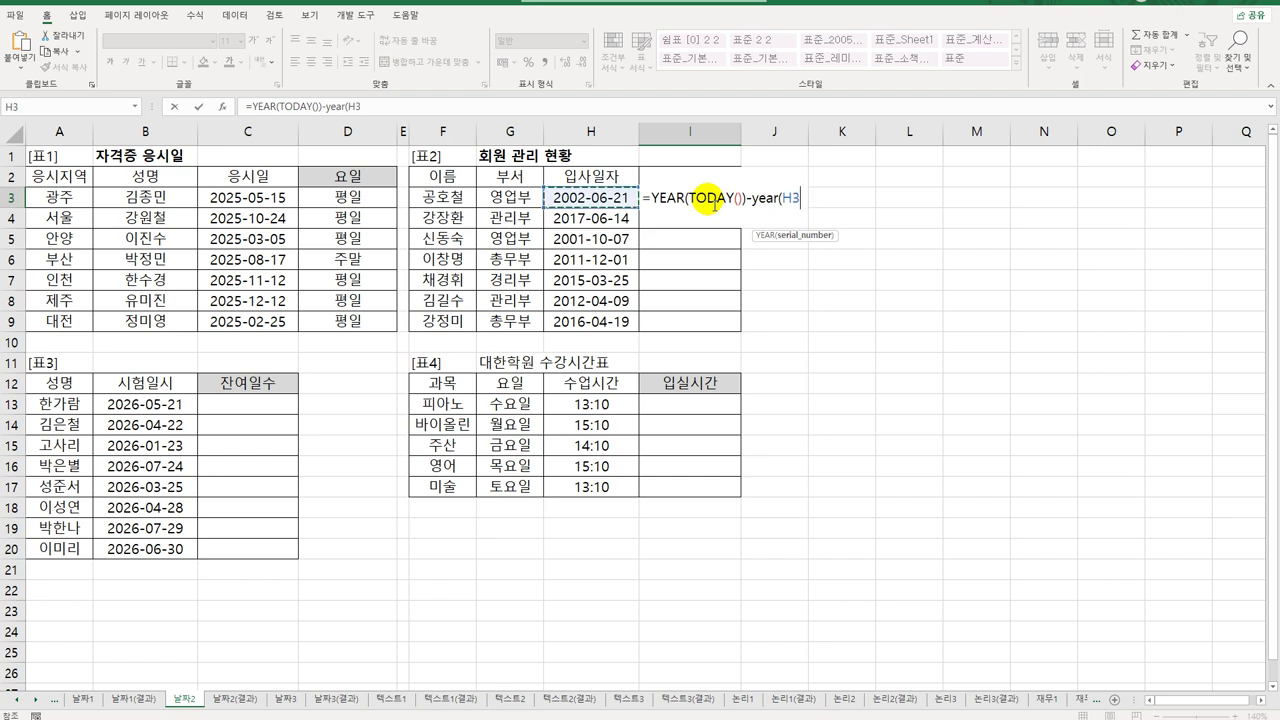
text())
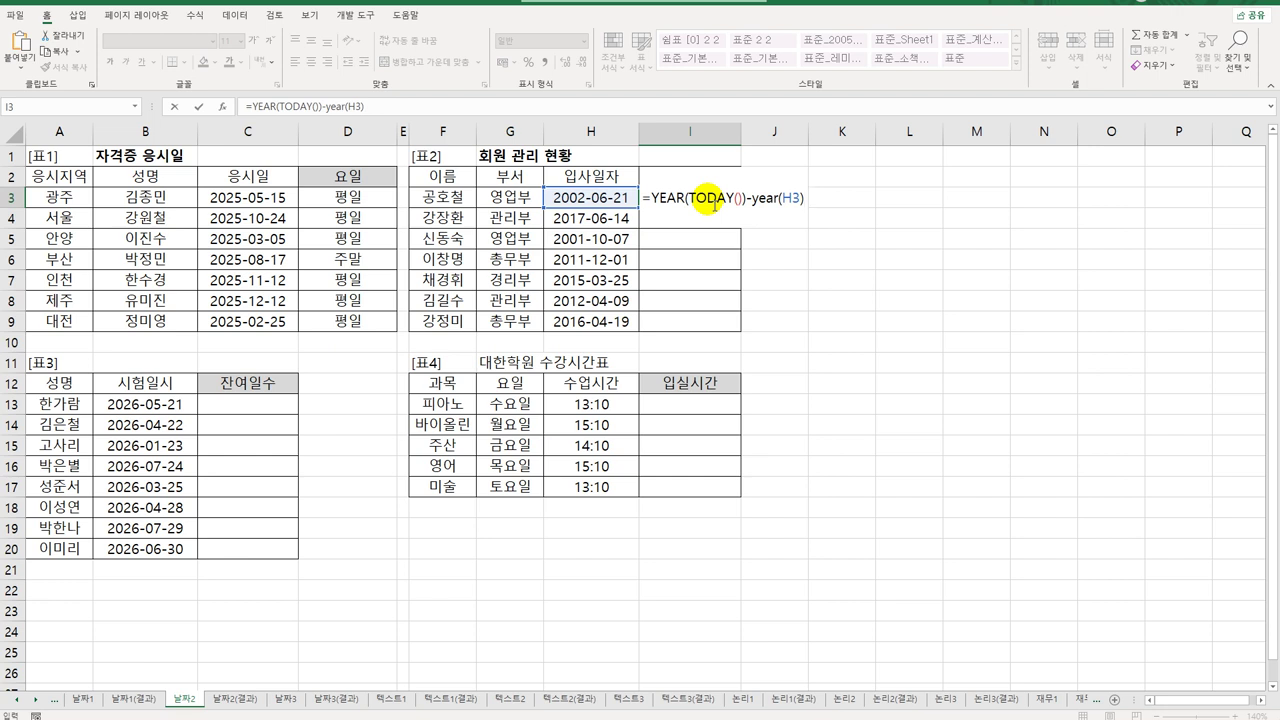
key(Return)
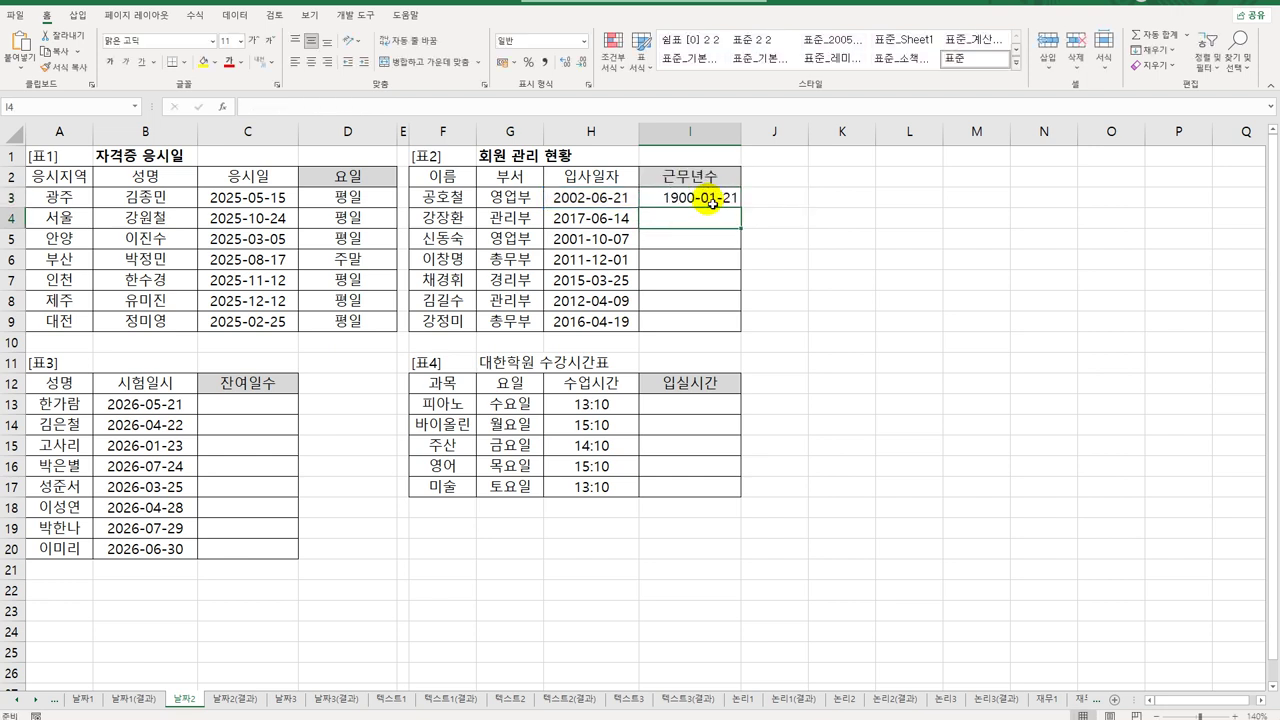
Set the number format of I3 to 일반 and fill the years-worked formula down to I9
click(712, 203)
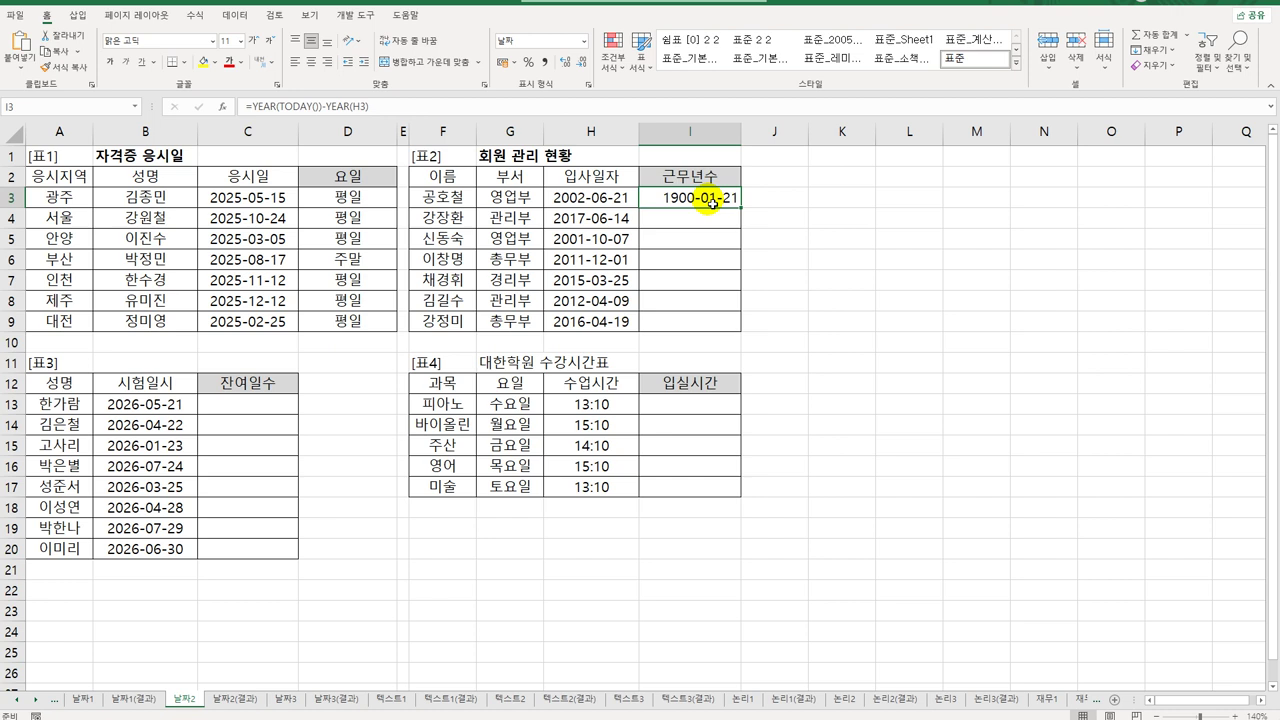
click(585, 45)
click(563, 70)
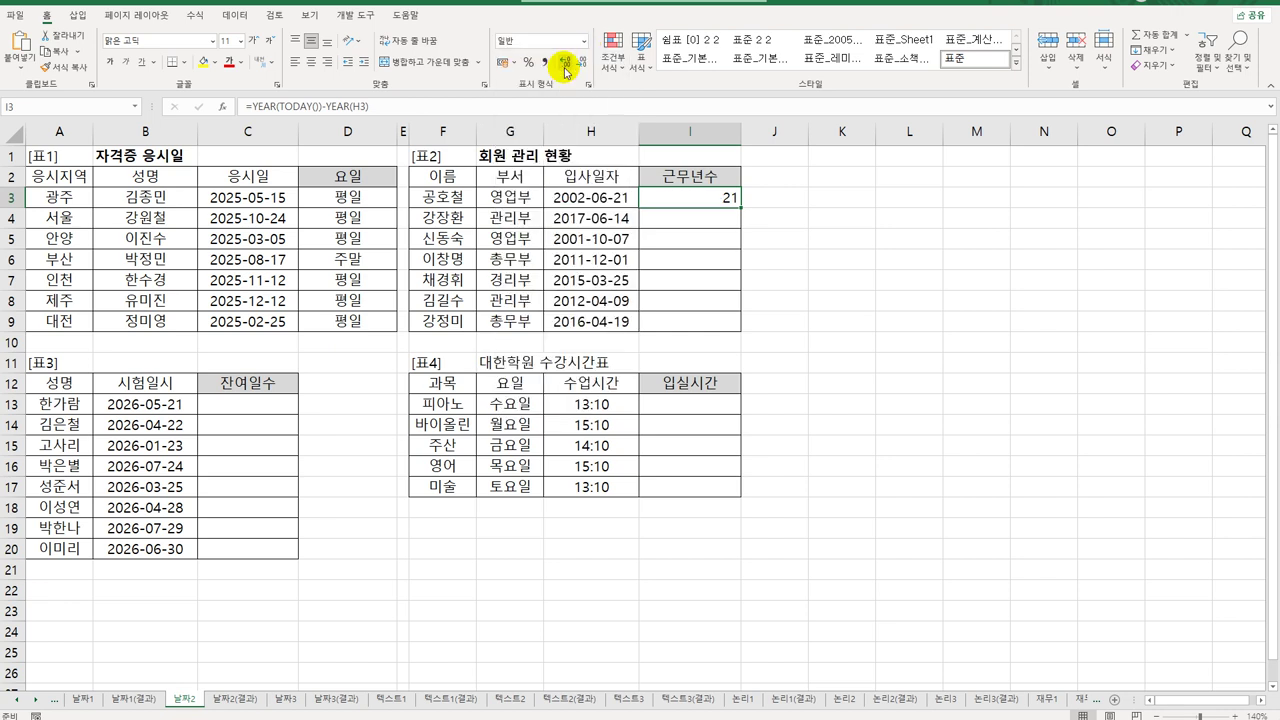
drag(741, 206, 727, 344)
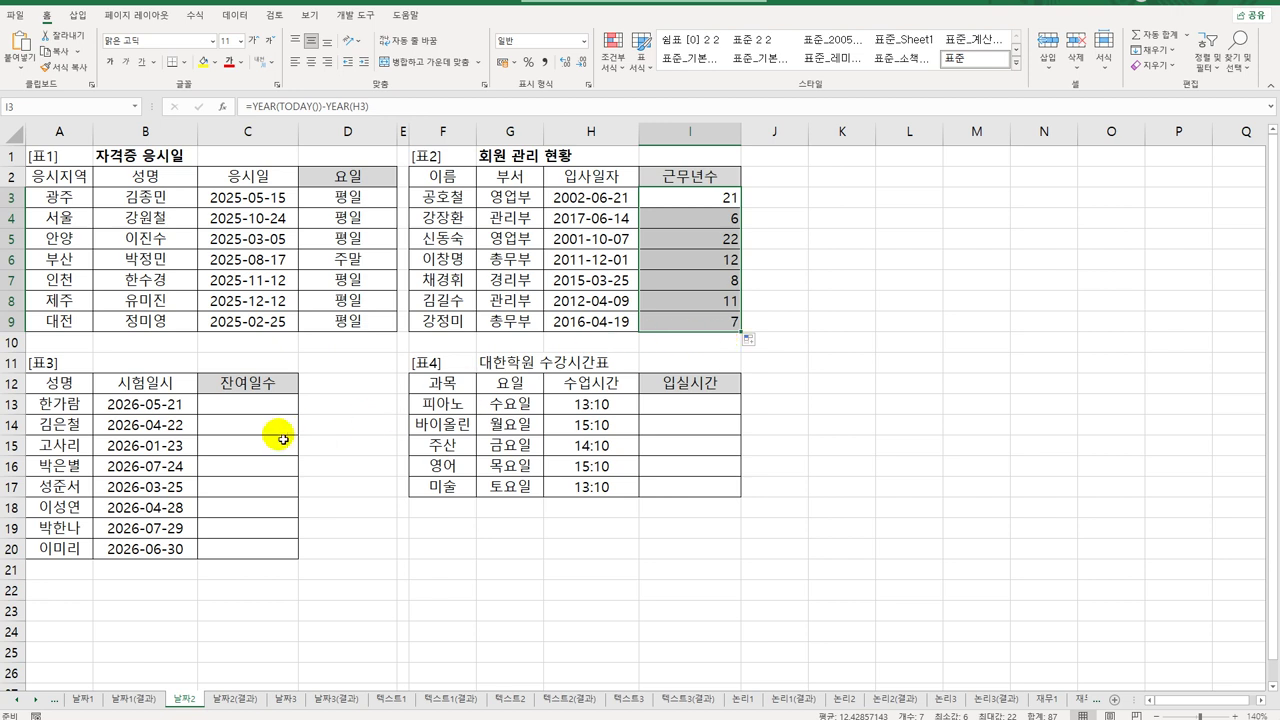
Enter =DAYS(B13,TODAY()) in C13 of the 잔여일수 column to calculate the days remaining until the exam
click(271, 412)
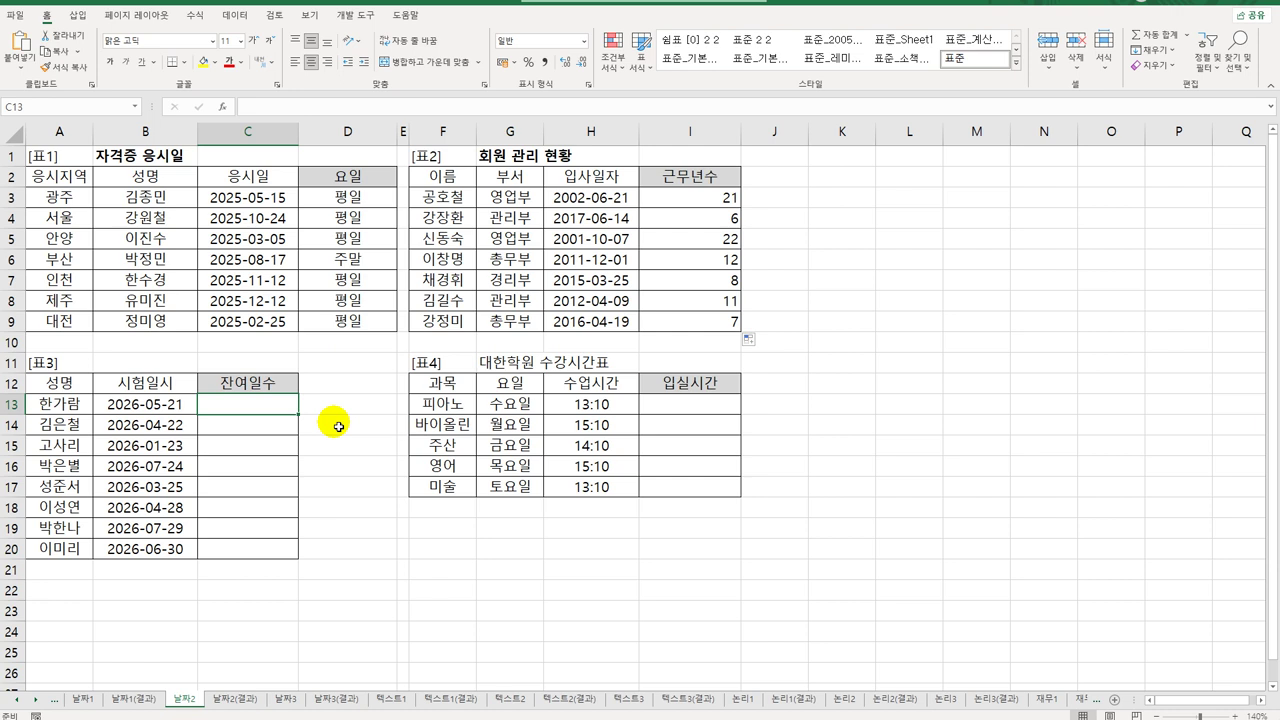
text(=)
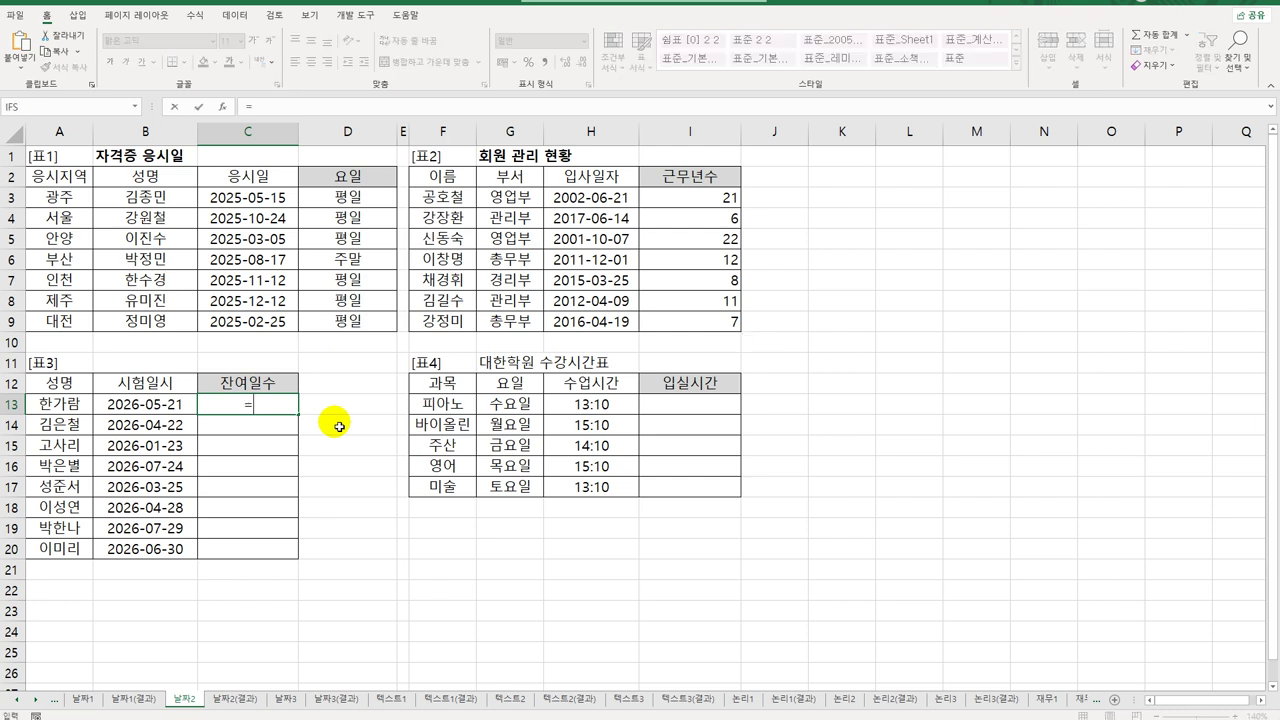
text(days)
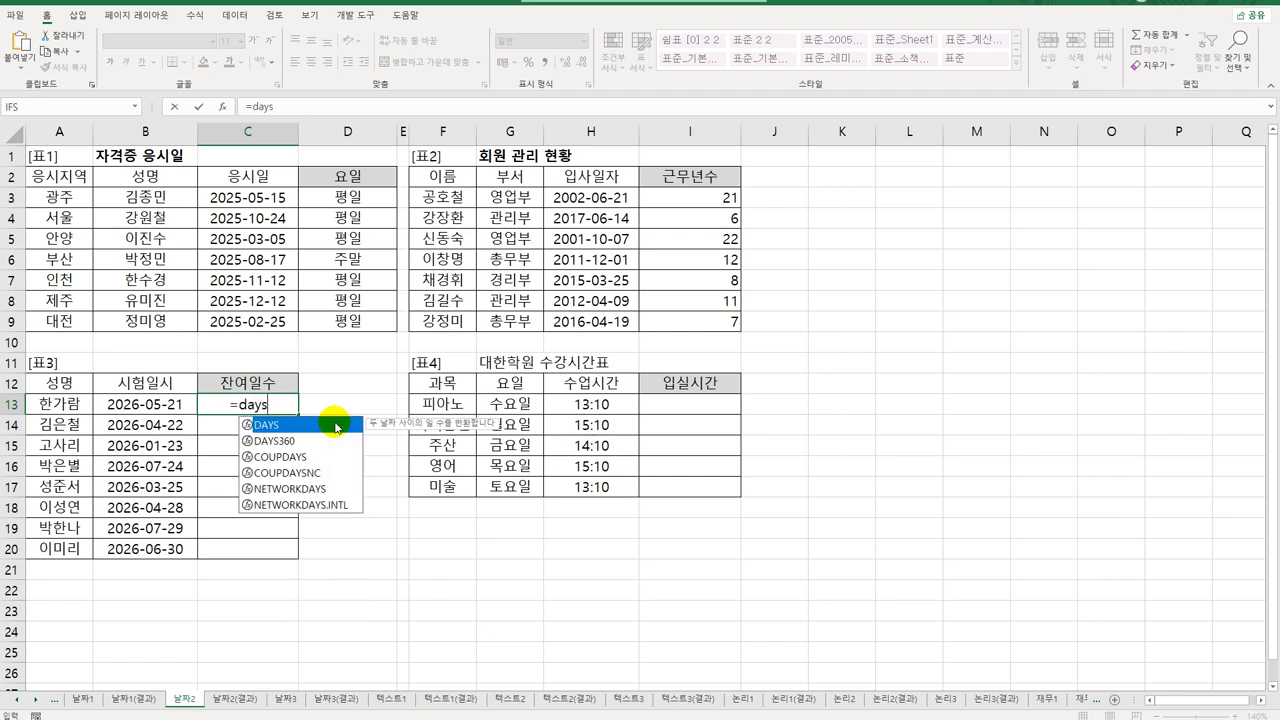
key(Tab)
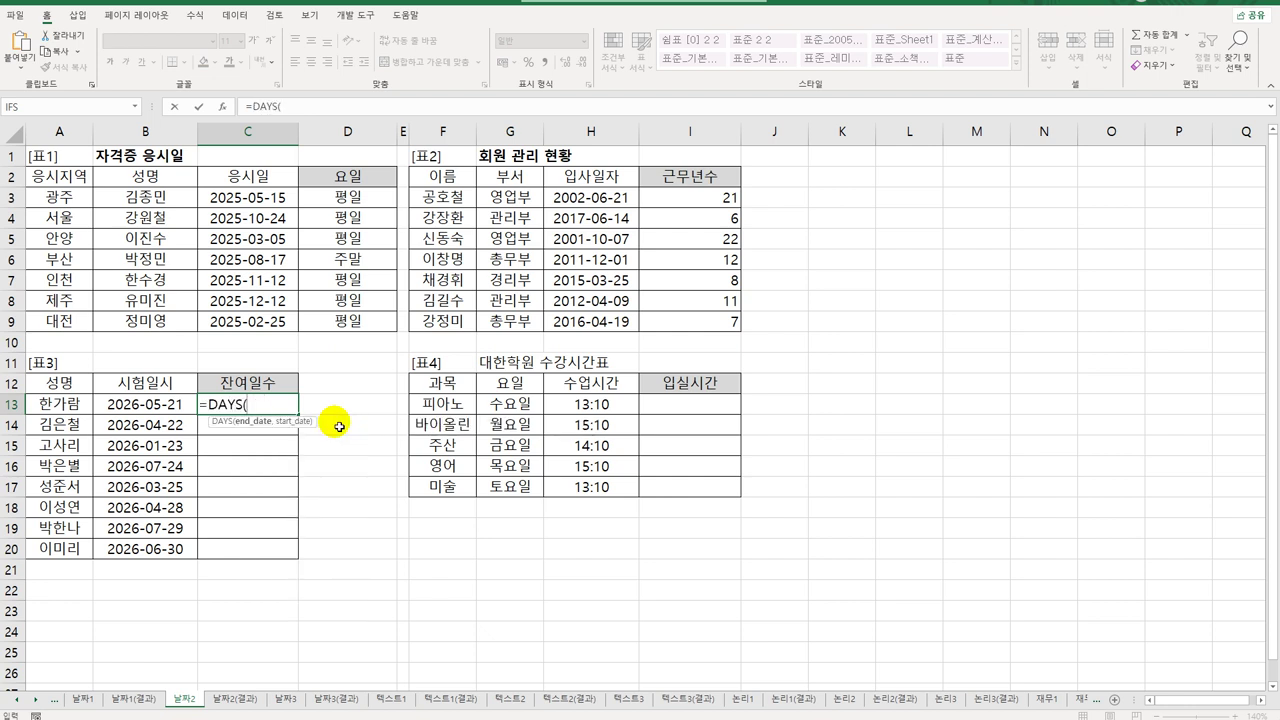
click(170, 404)
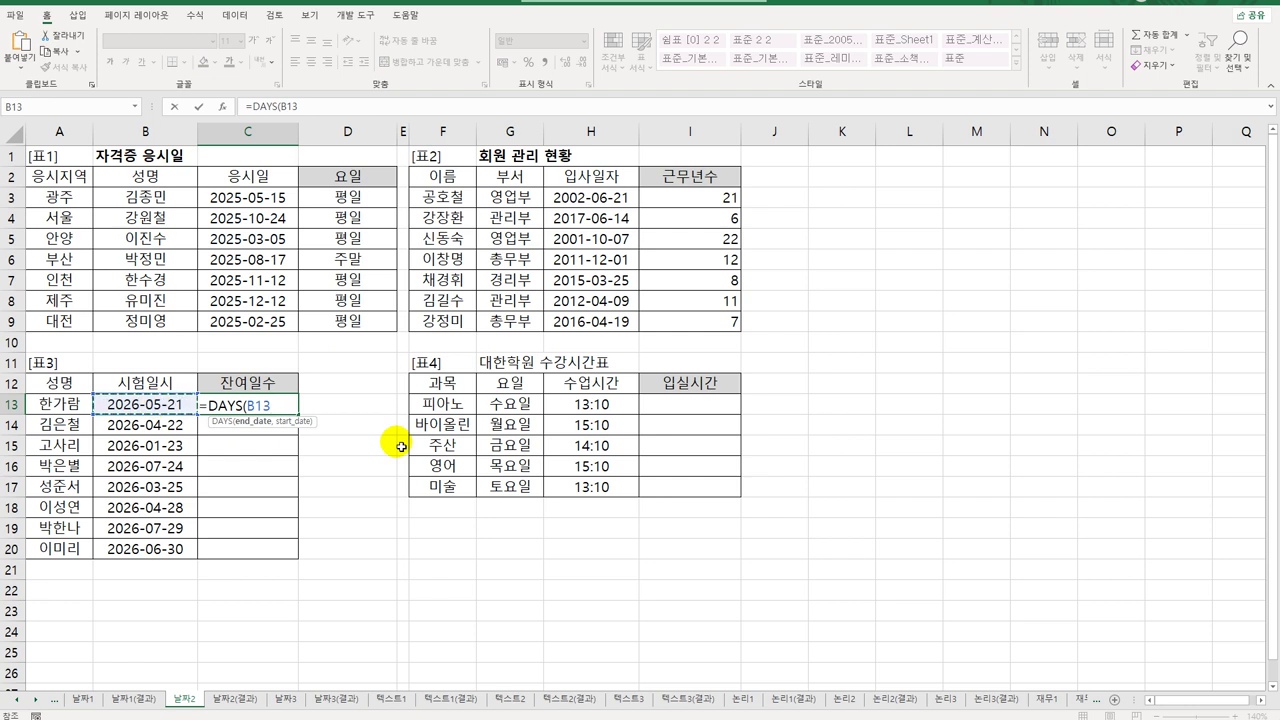
text(,to)
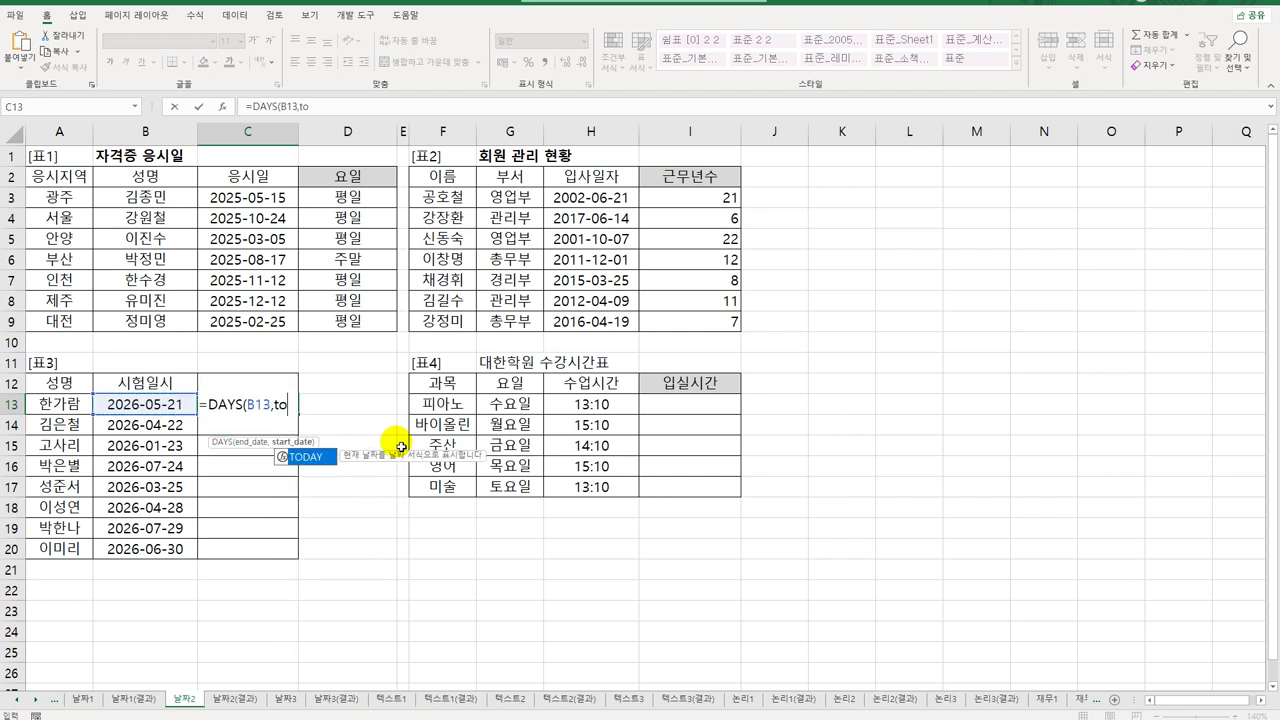
key(Tab)
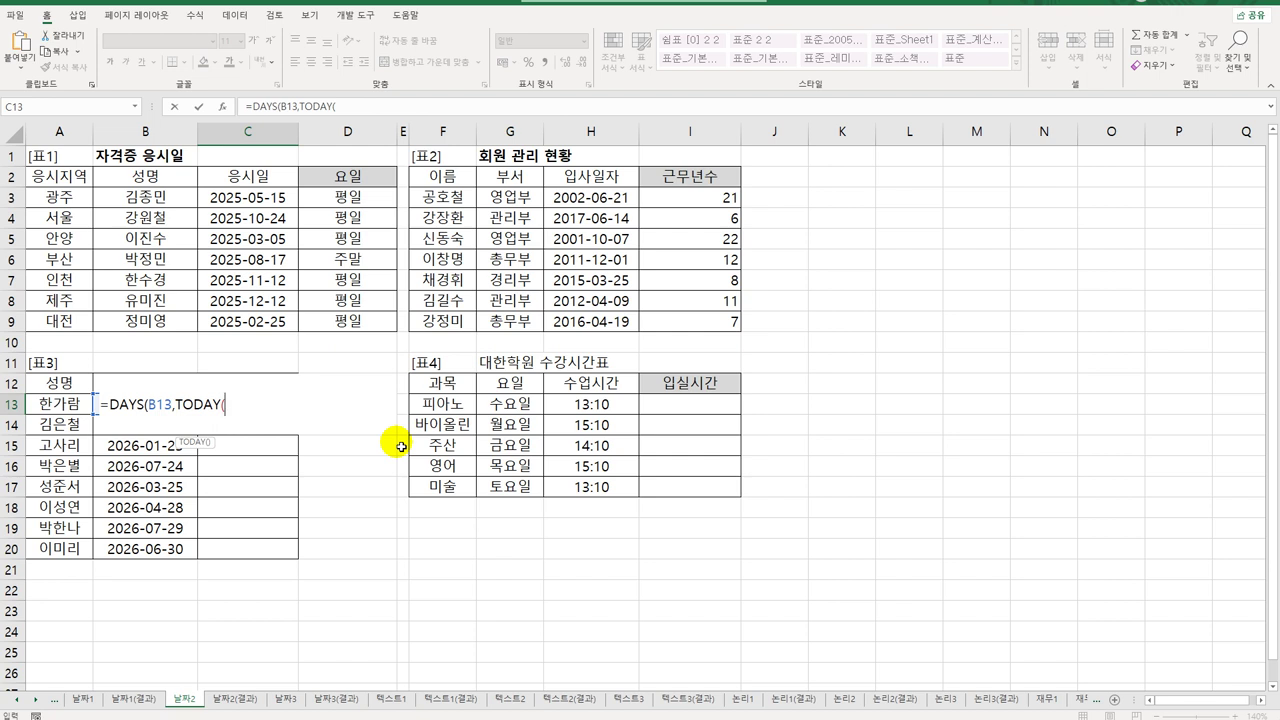
text())
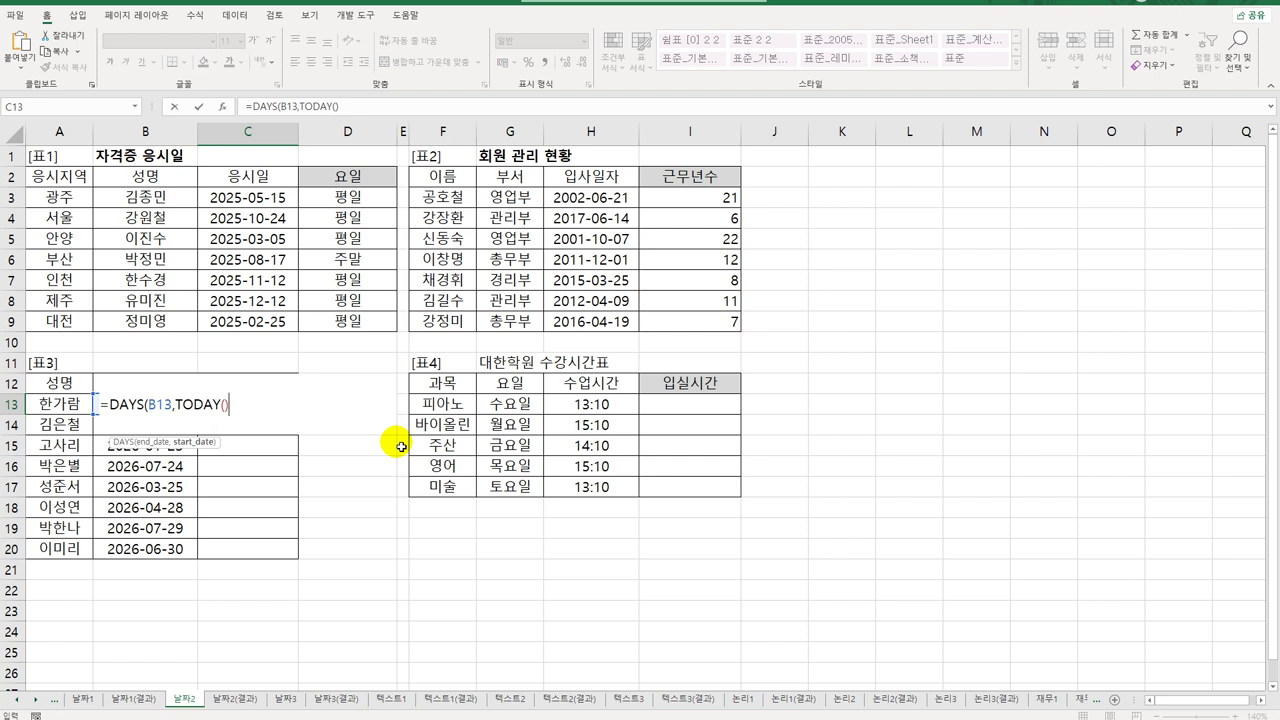
text())
key(Return)
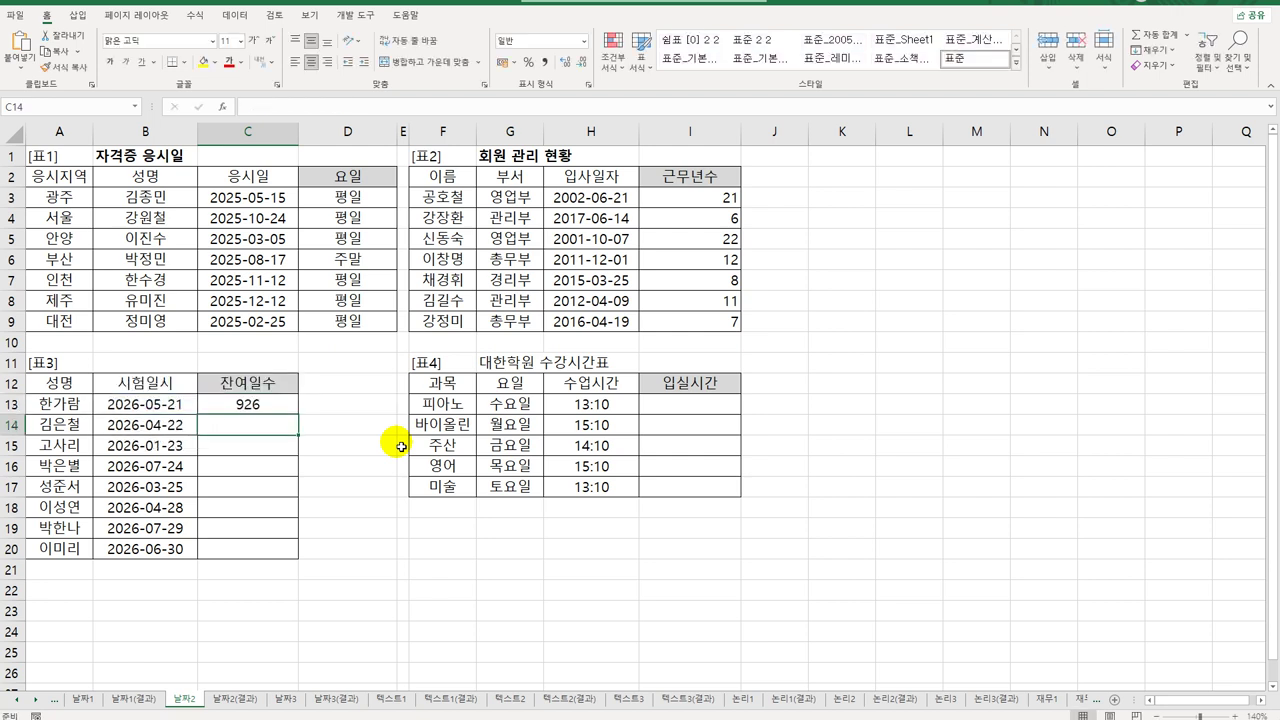
Fill the remaining-days formula from C13 down to C20
click(290, 408)
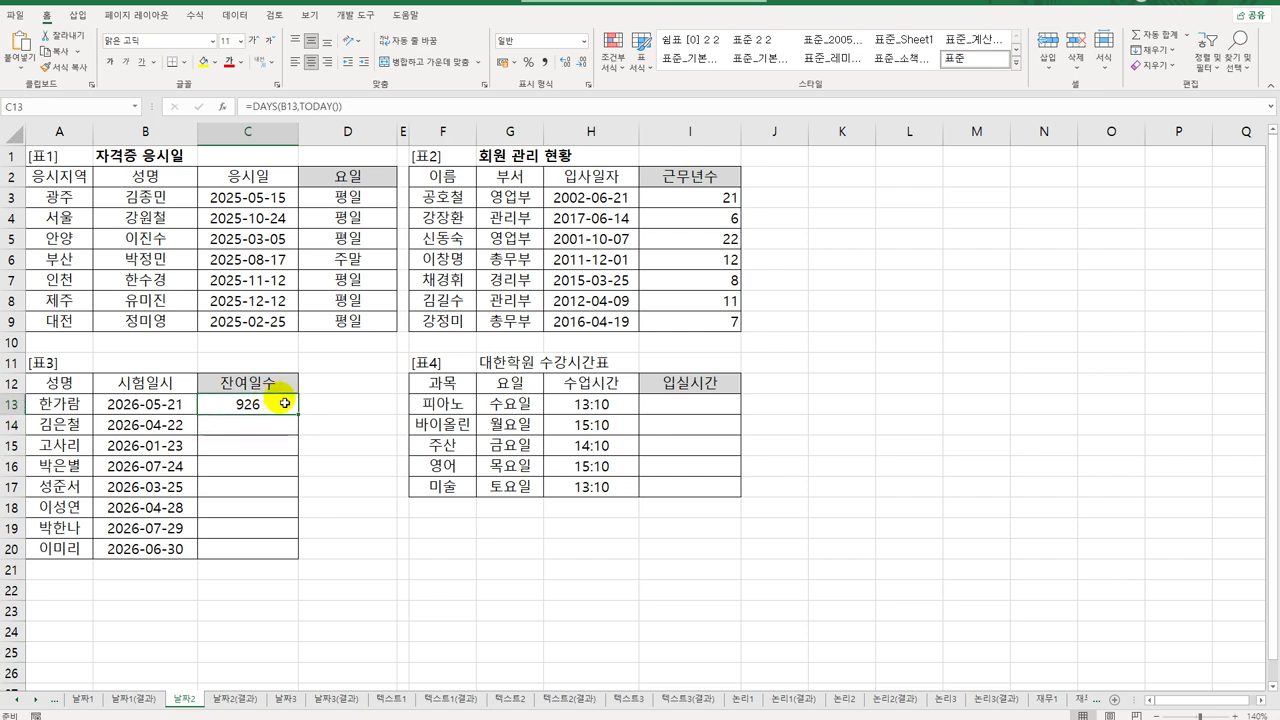
drag(298, 414, 295, 560)
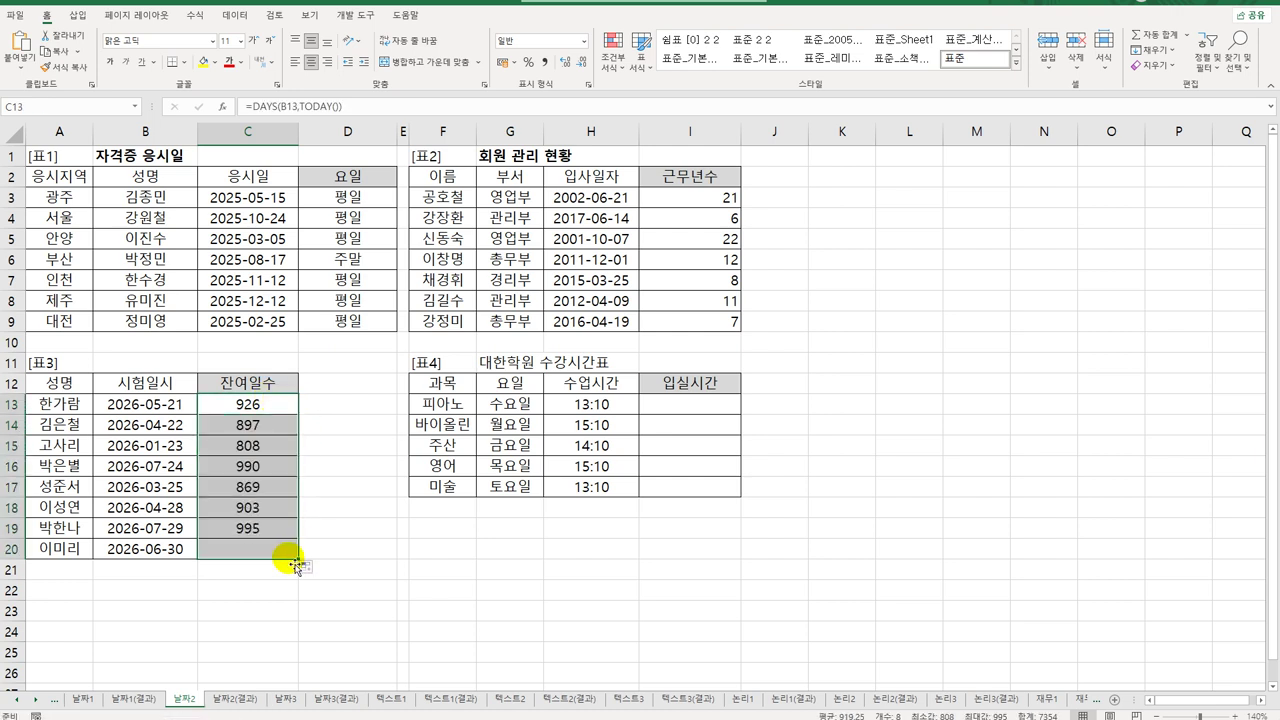
click(277, 404)
click(707, 203)
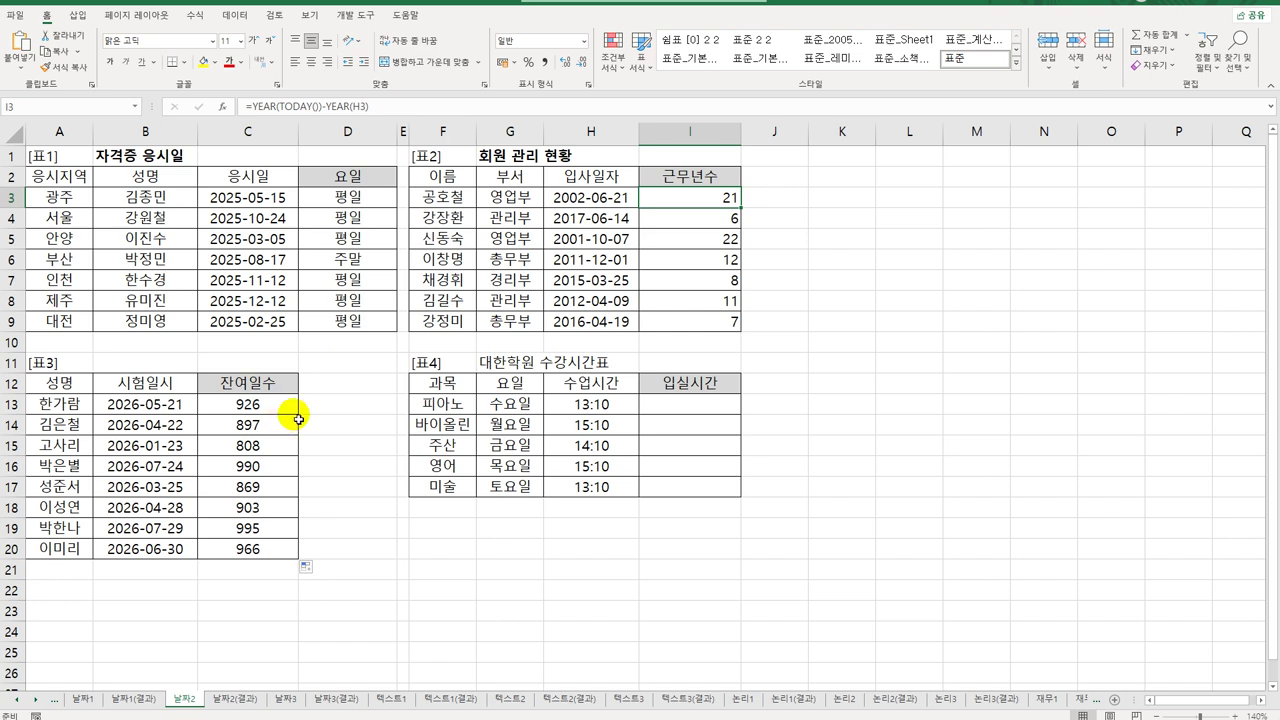
Enter =HOUR(H13)&"시" in I13 of the 입실시간 column to show the hour of the class time
click(688, 410)
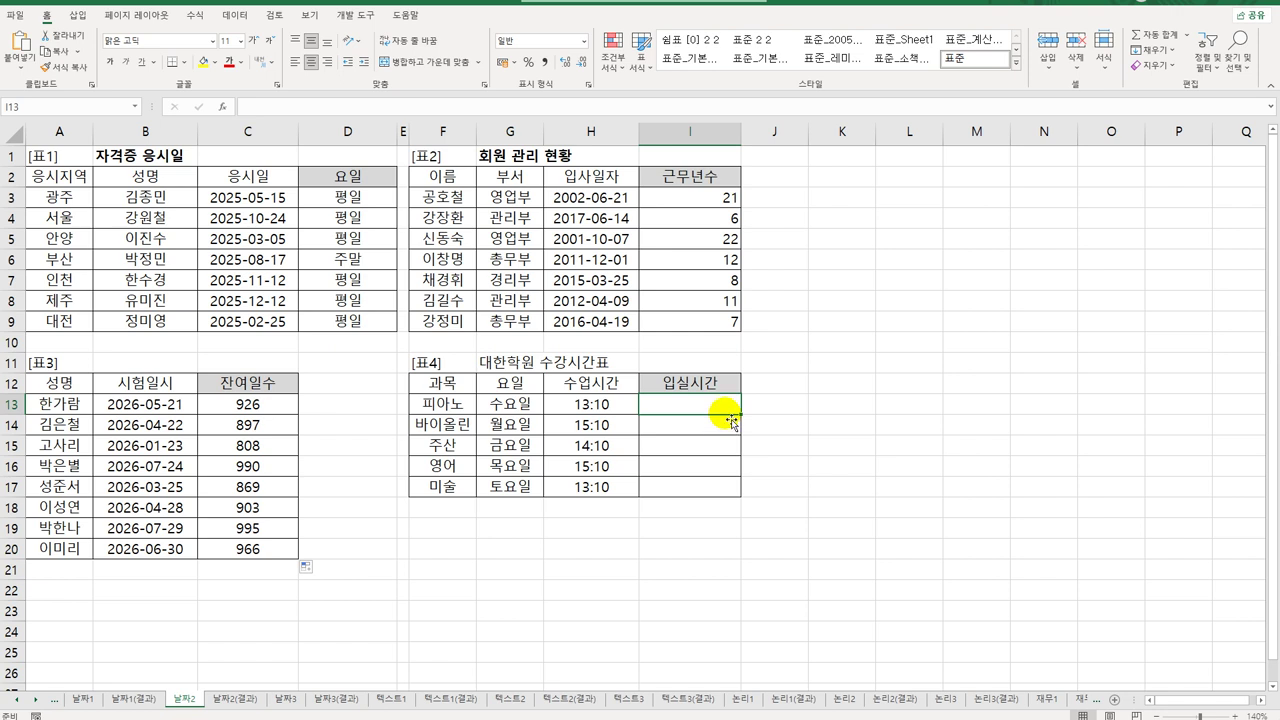
text(=hou)
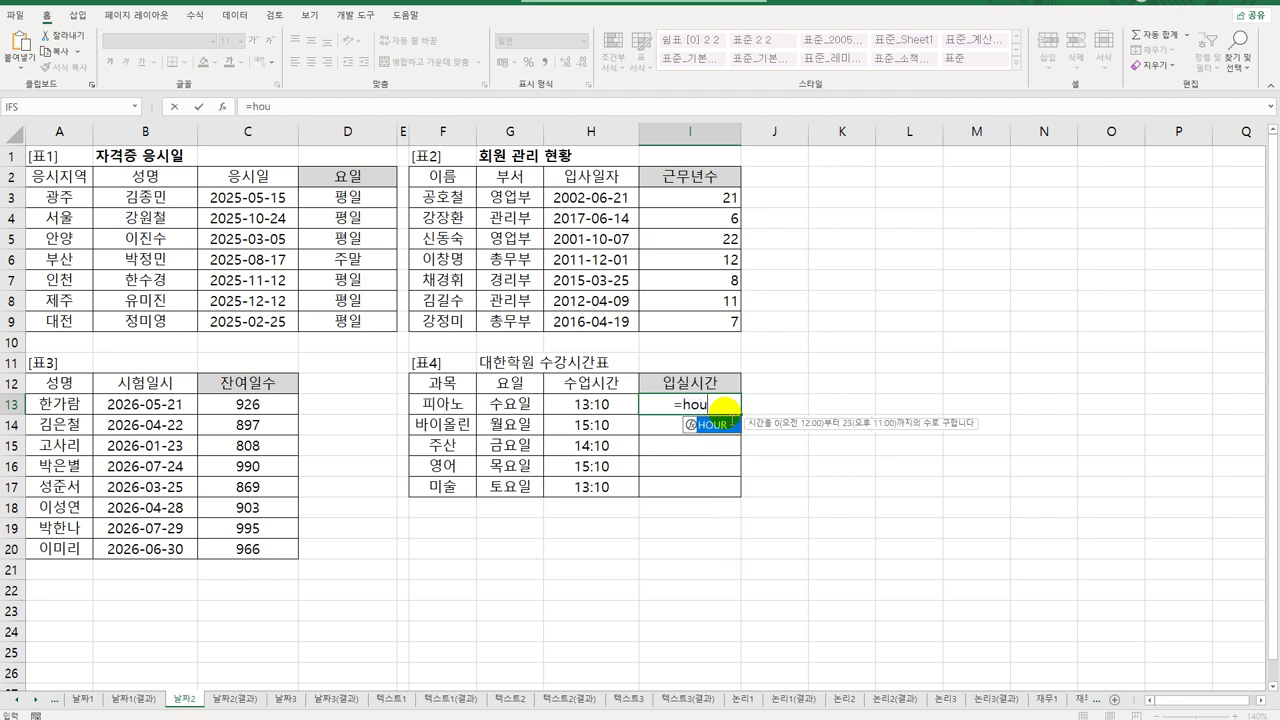
key(Left)
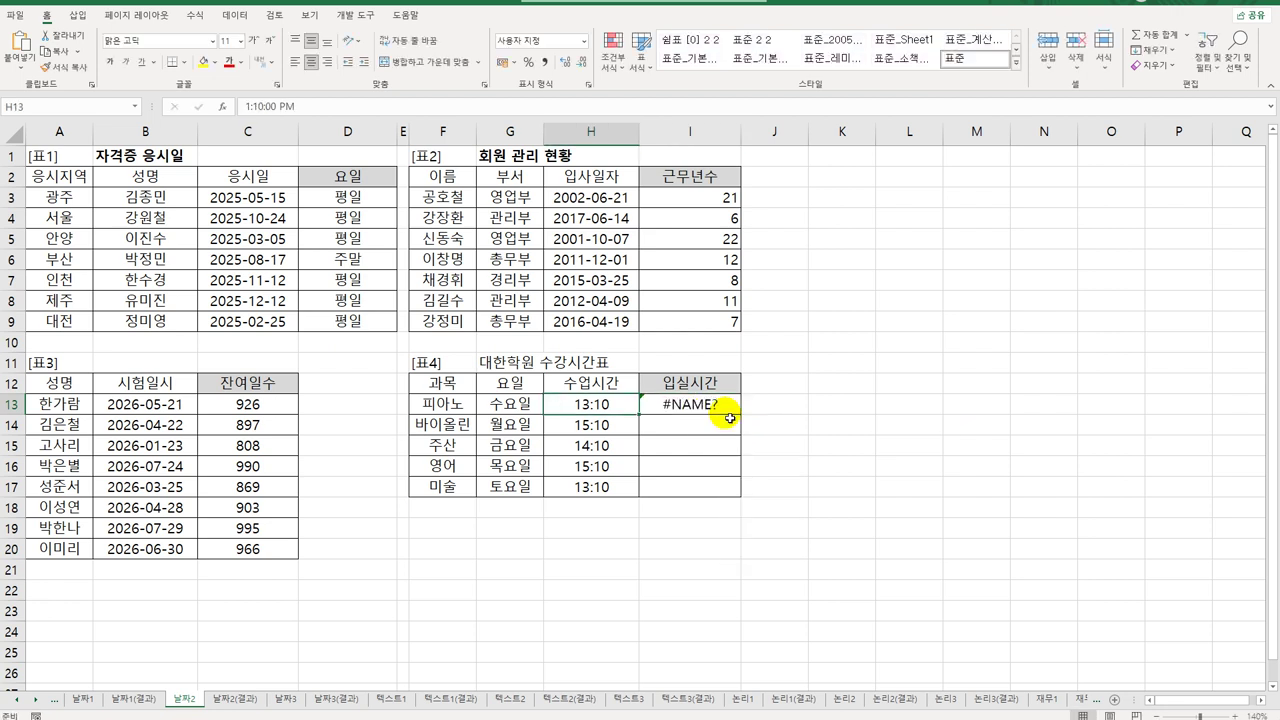
double_click(724, 405)
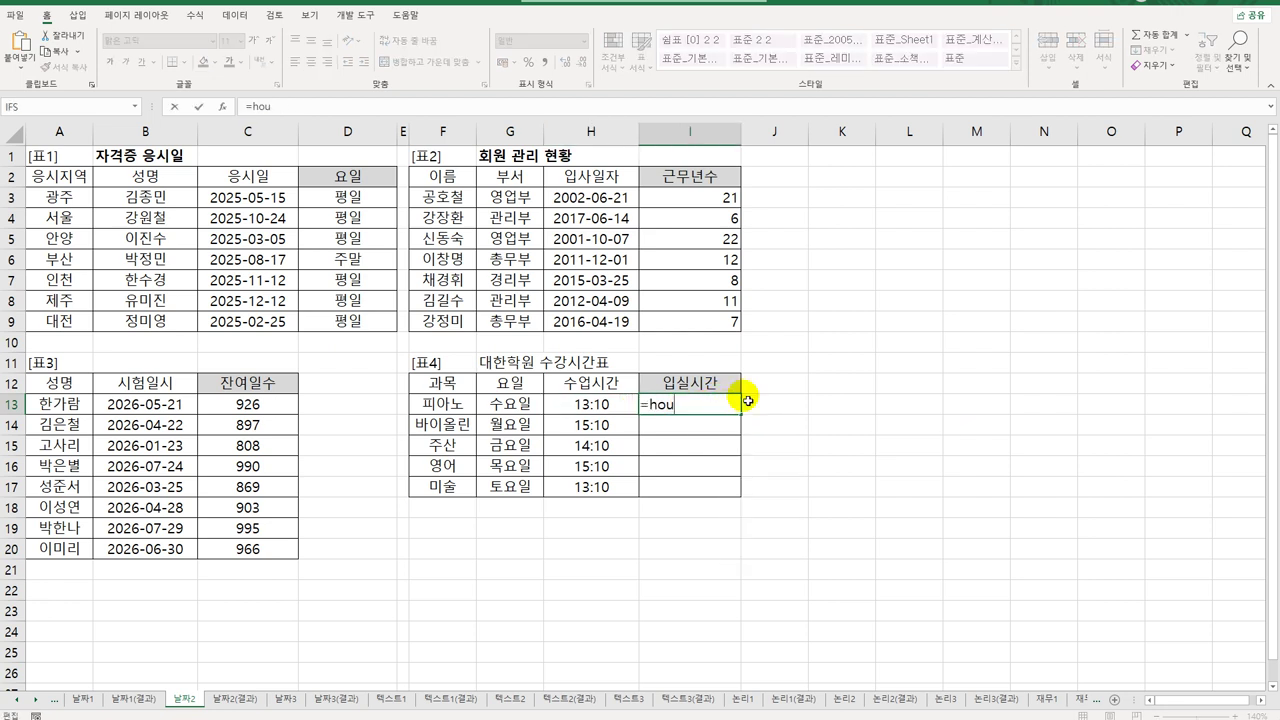
key(BackSpace)
key(BackSpace)
text(ou)
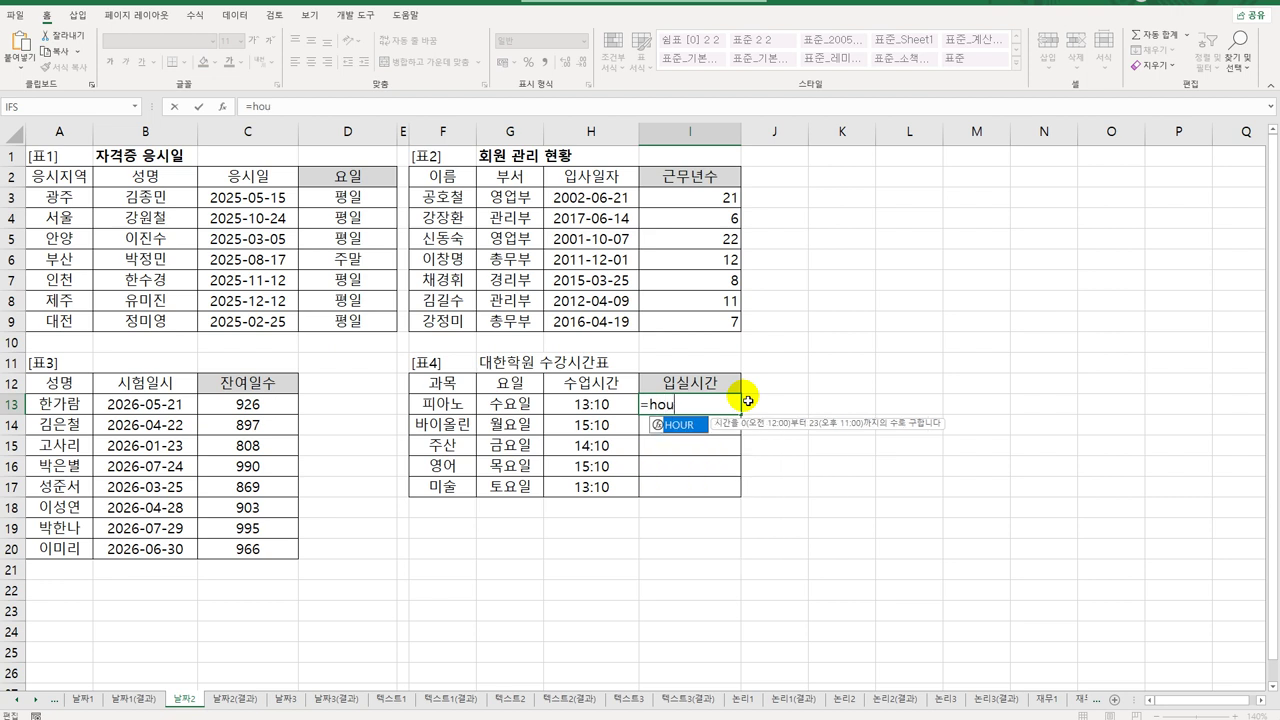
key(Tab)
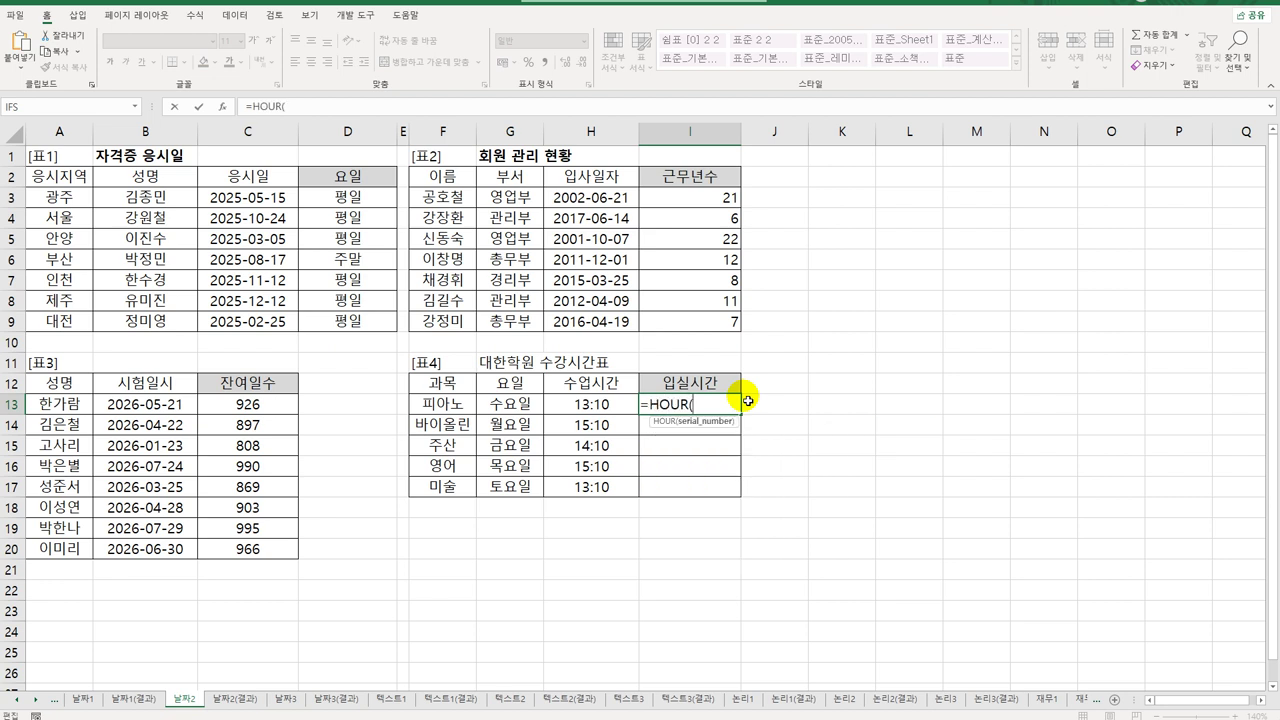
click(598, 406)
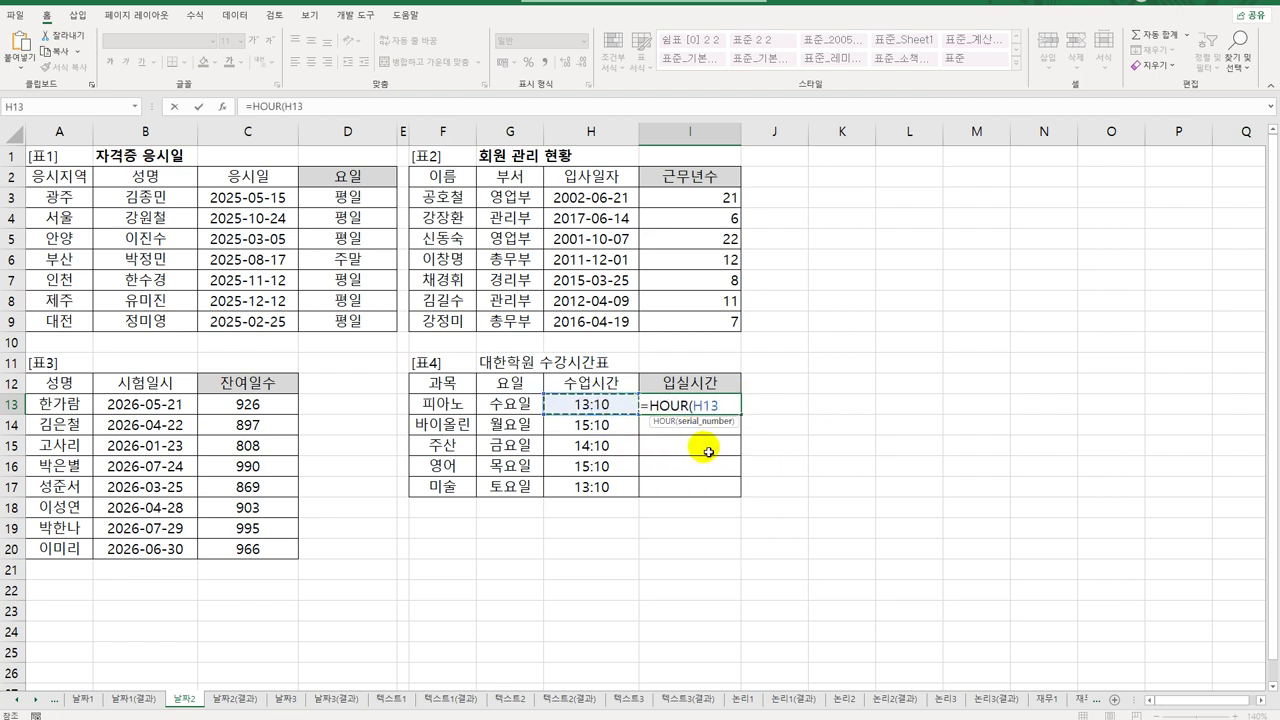
text())
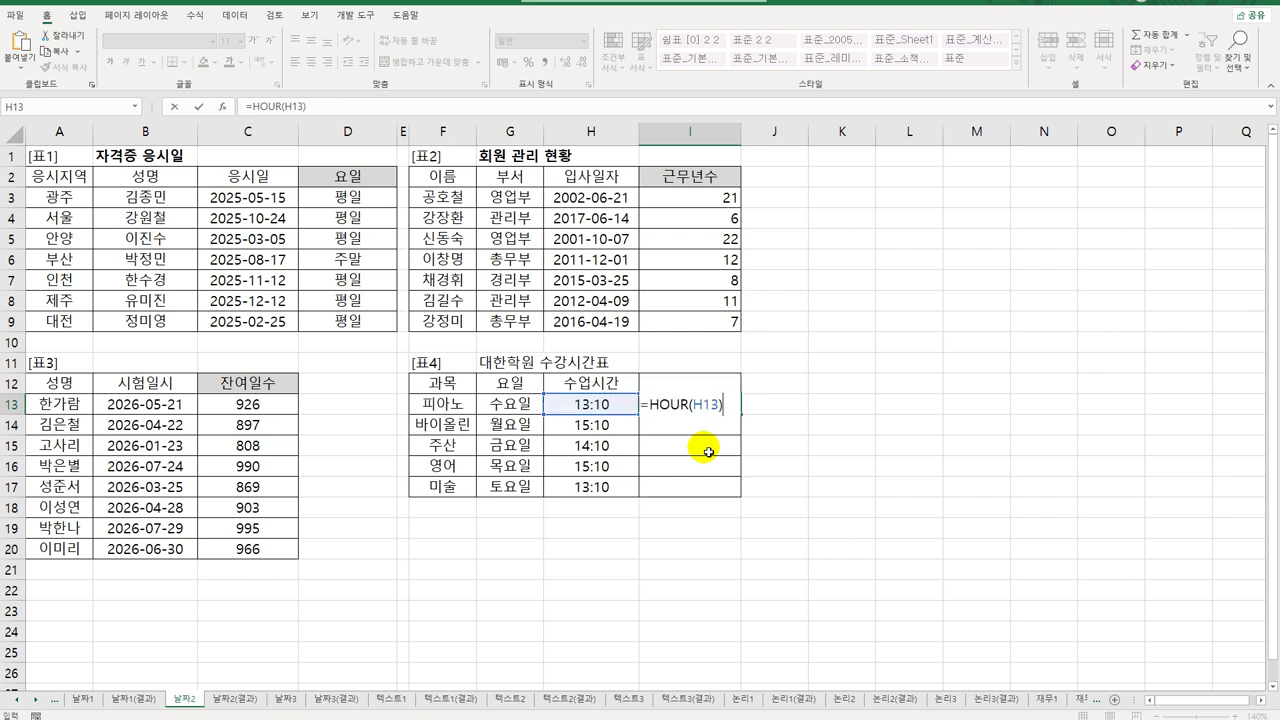
text(&"시")
key(Return)
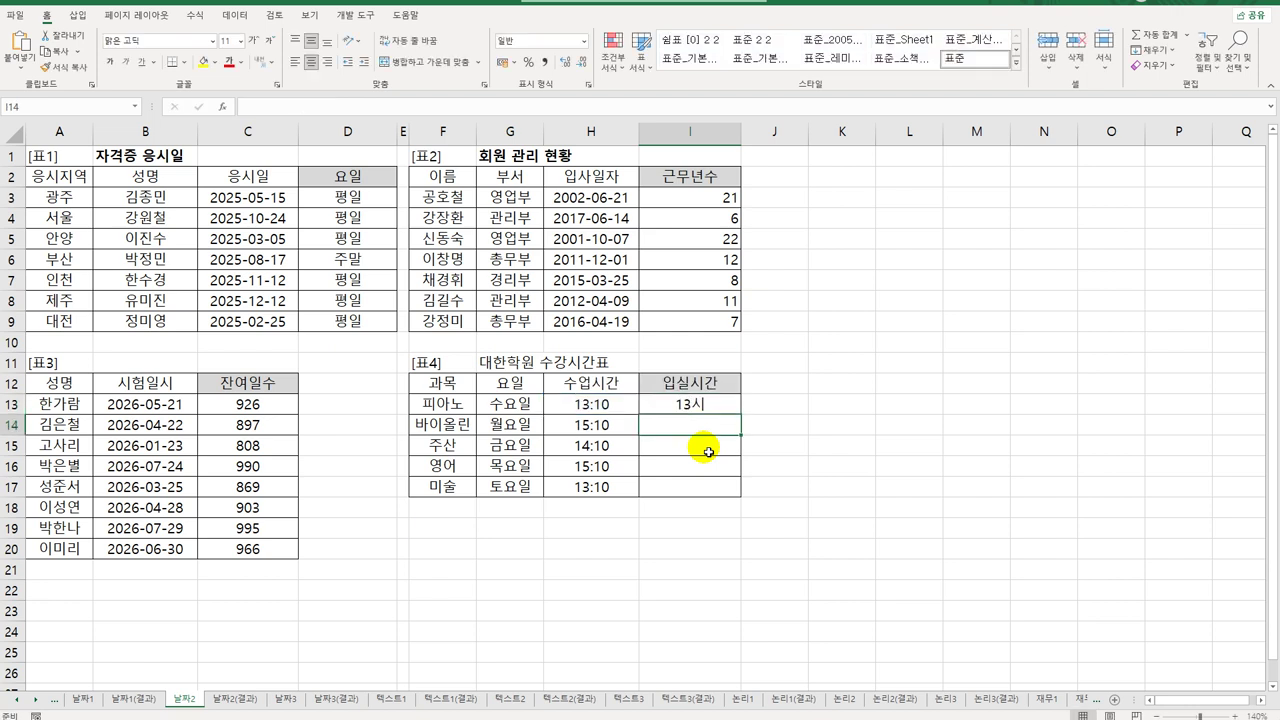
Fill the I13 hour formula down to I17 and compare the tables with the 날짜2(결과) sheet
click(722, 410)
drag(722, 410, 811, 490)
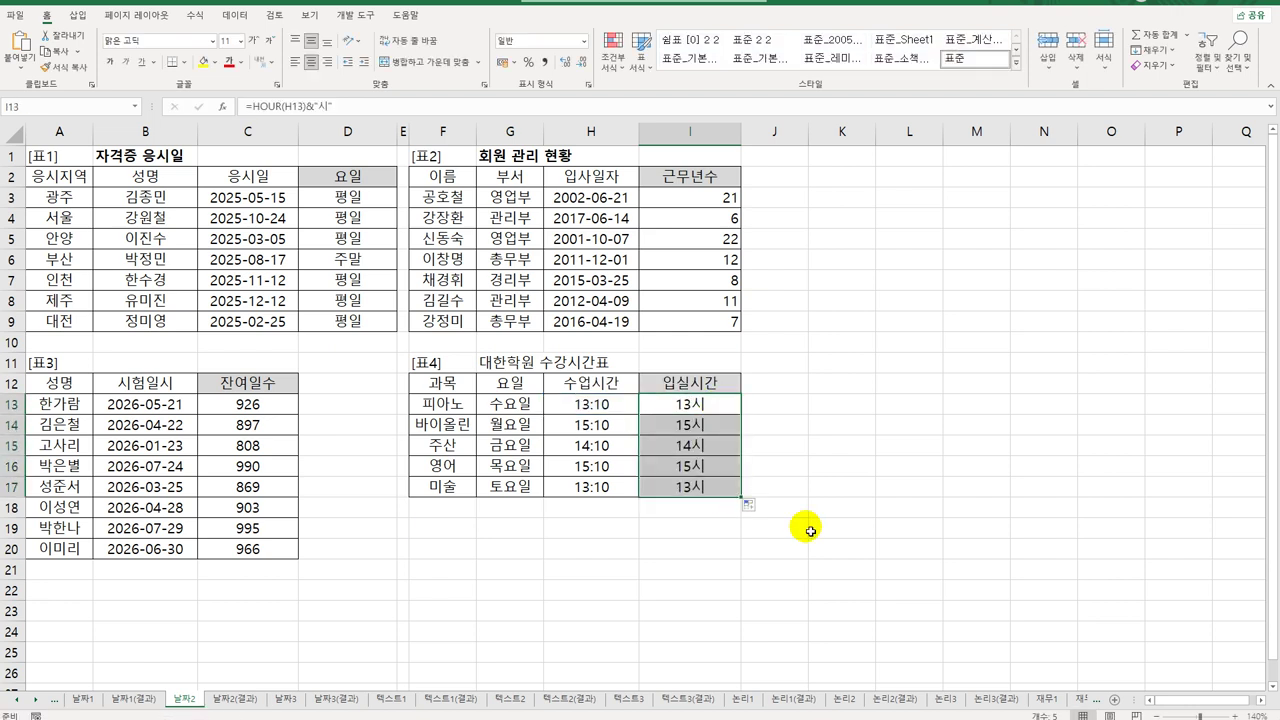
click(238, 699)
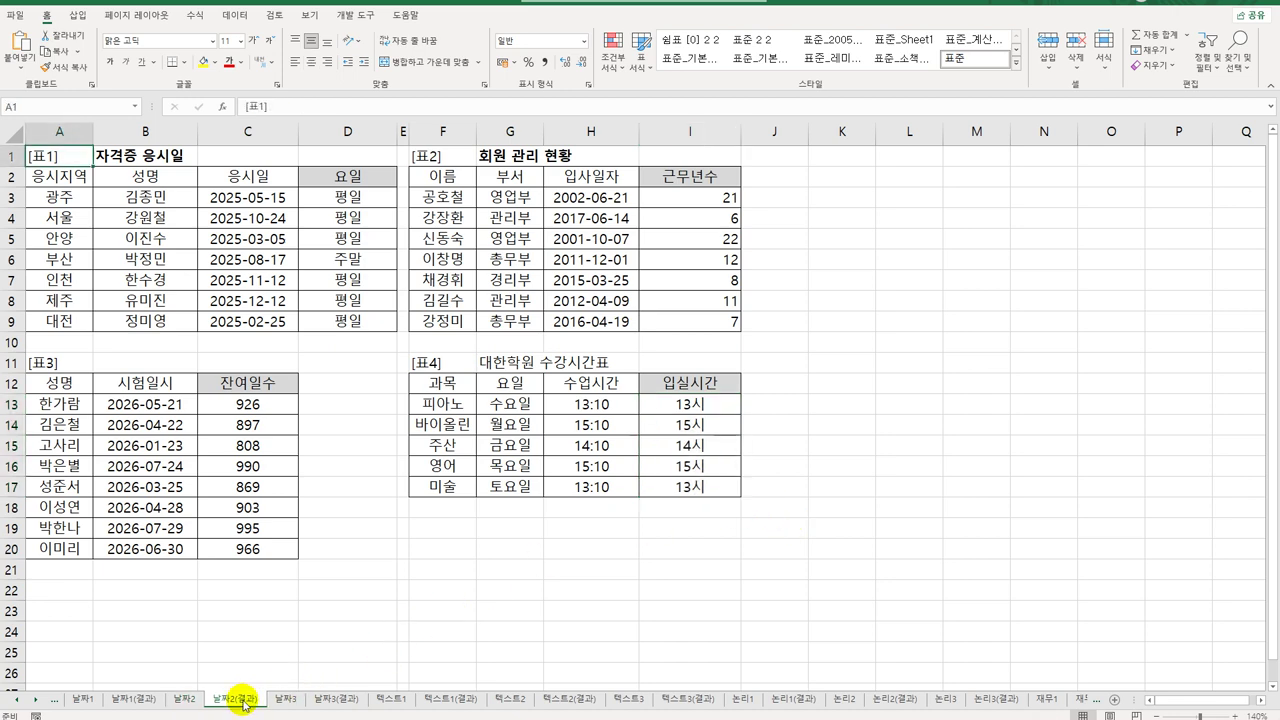
click(196, 700)
click(240, 700)
On the 날짜3 sheet, review the start date, event date and holiday table, and begin a NETWORKDAYS formula in D3 of the 작업일 column
click(285, 699)
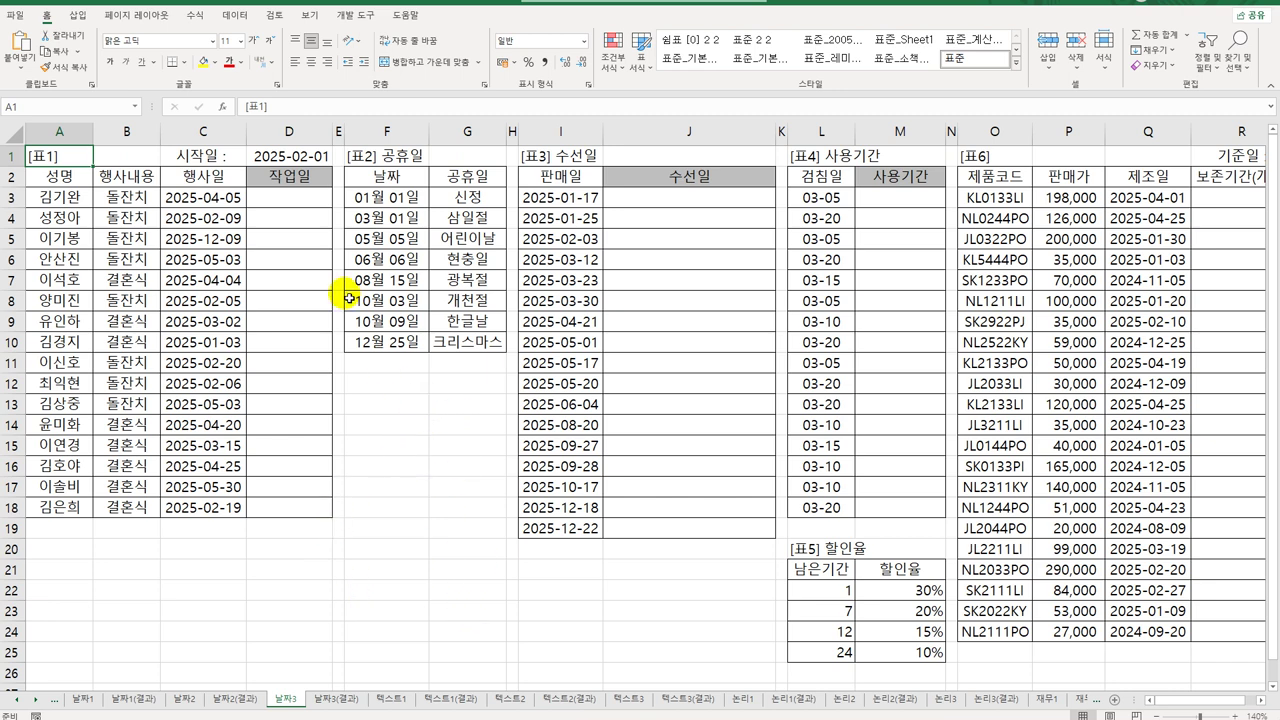
click(308, 211)
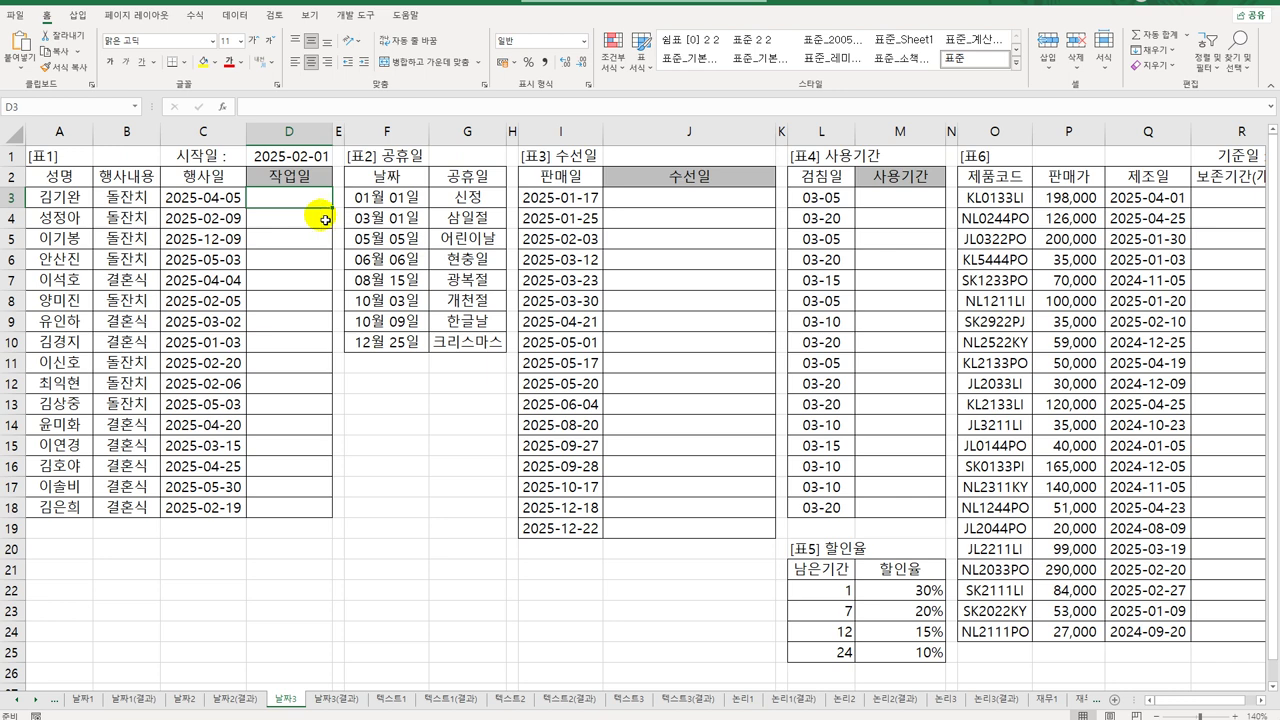
click(284, 156)
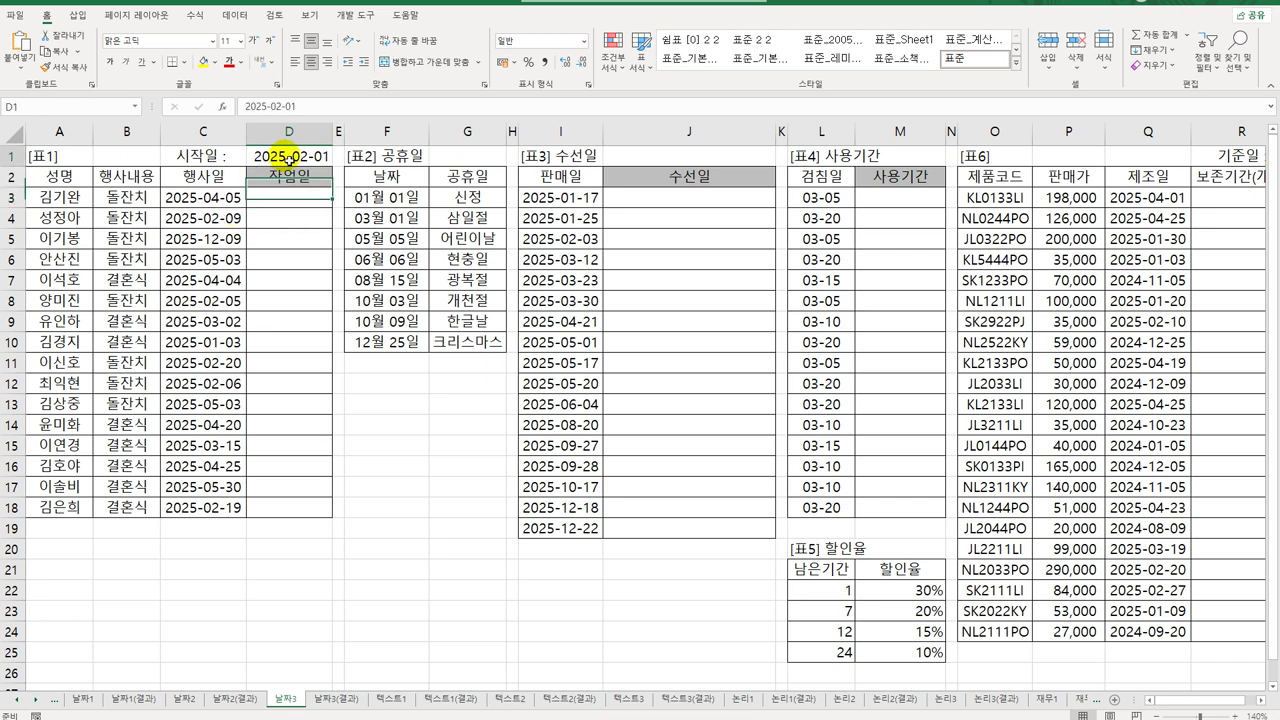
click(209, 201)
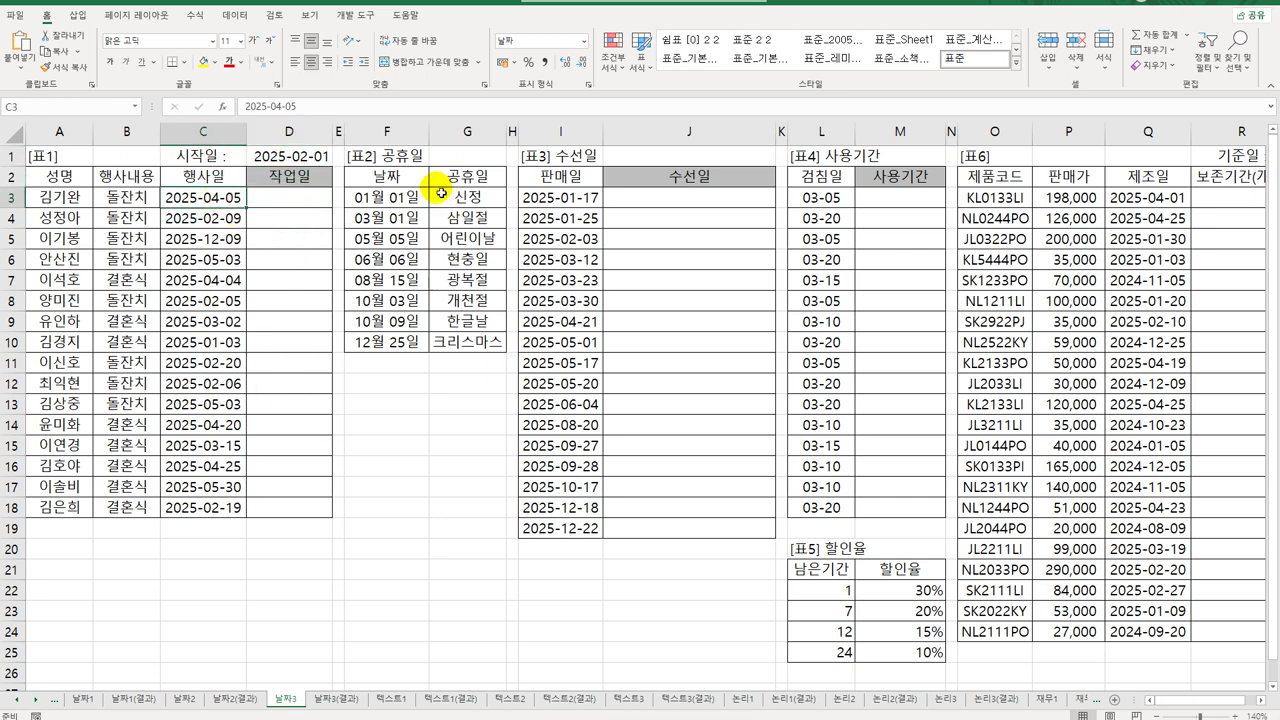
drag(441, 193, 476, 362)
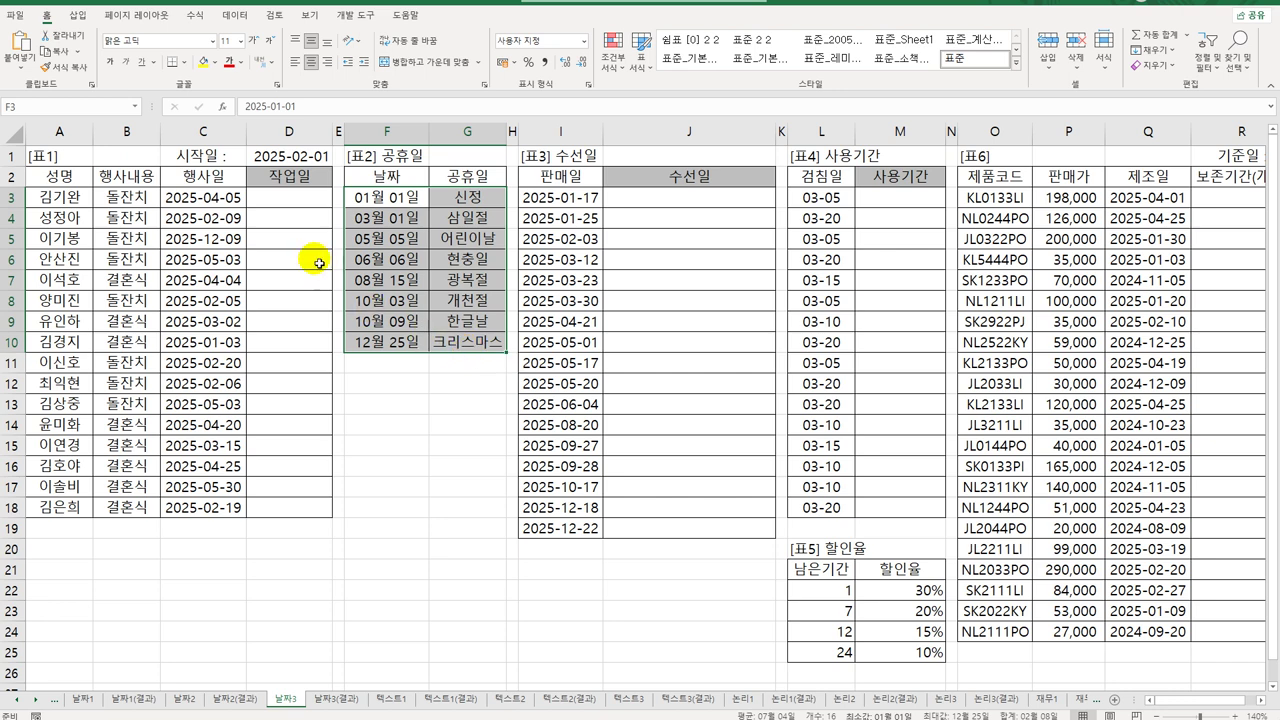
click(310, 208)
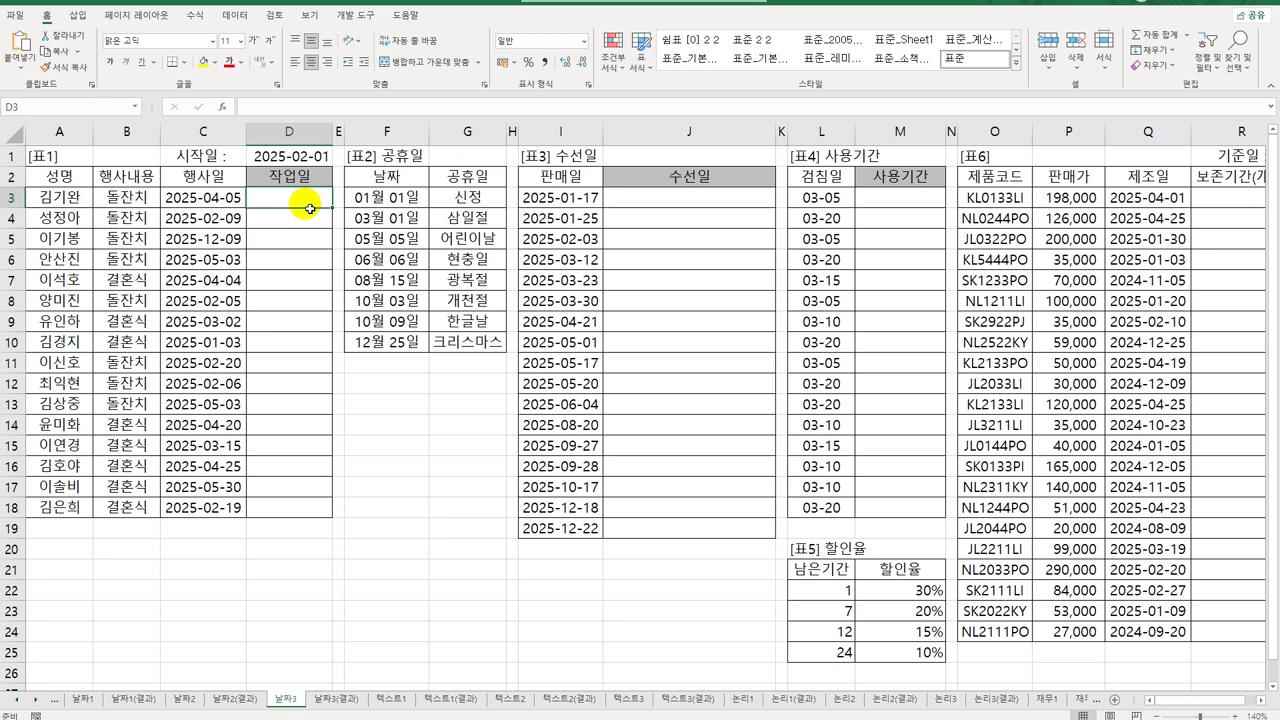
text(=)
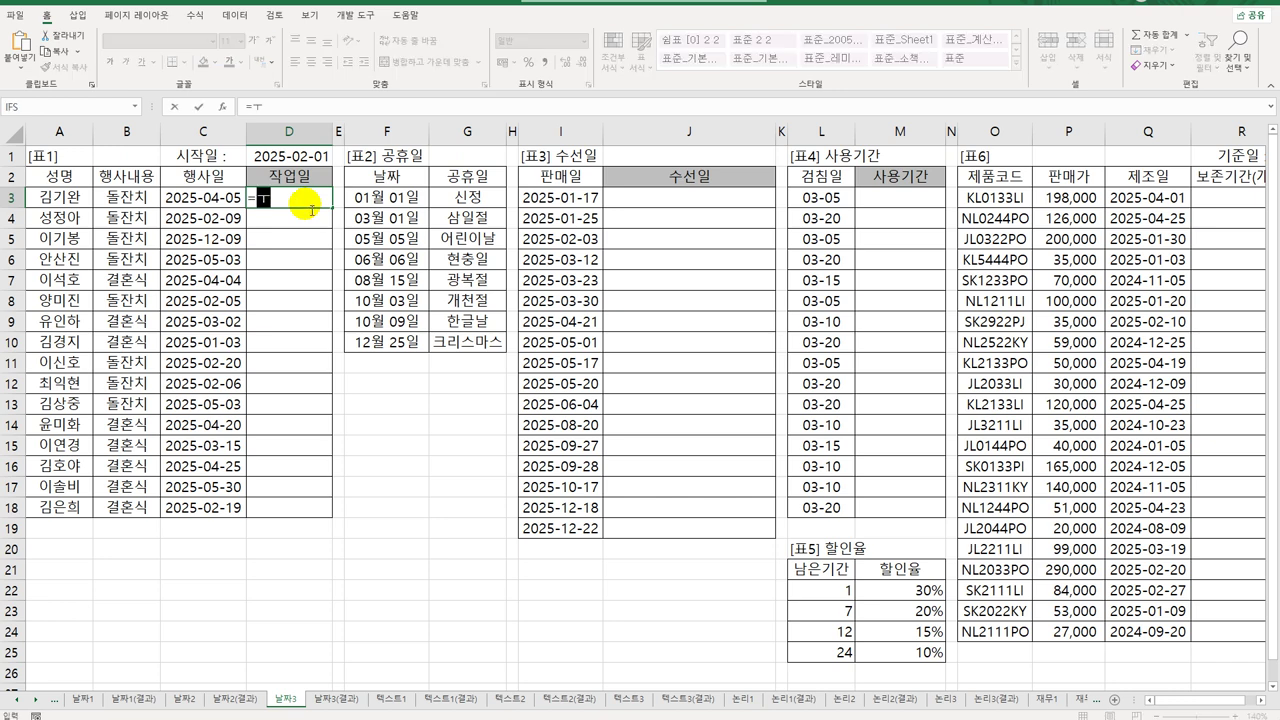
text(net)
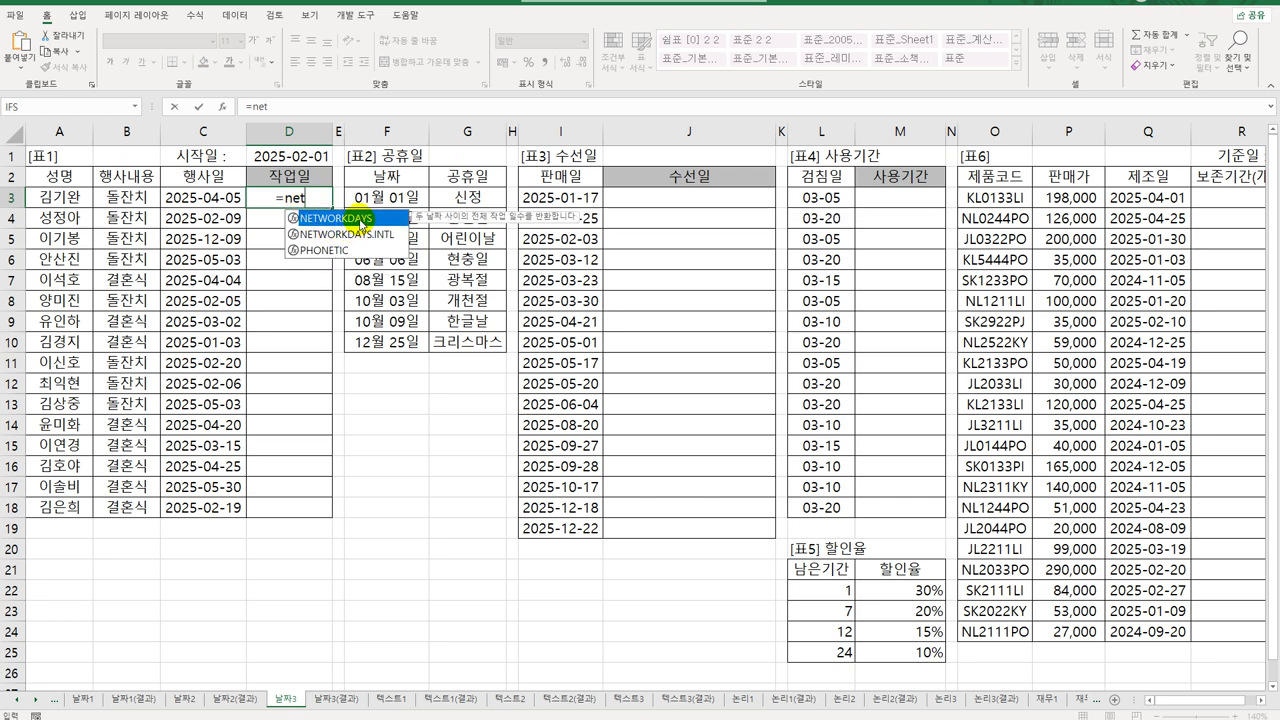
double_click(360, 222)
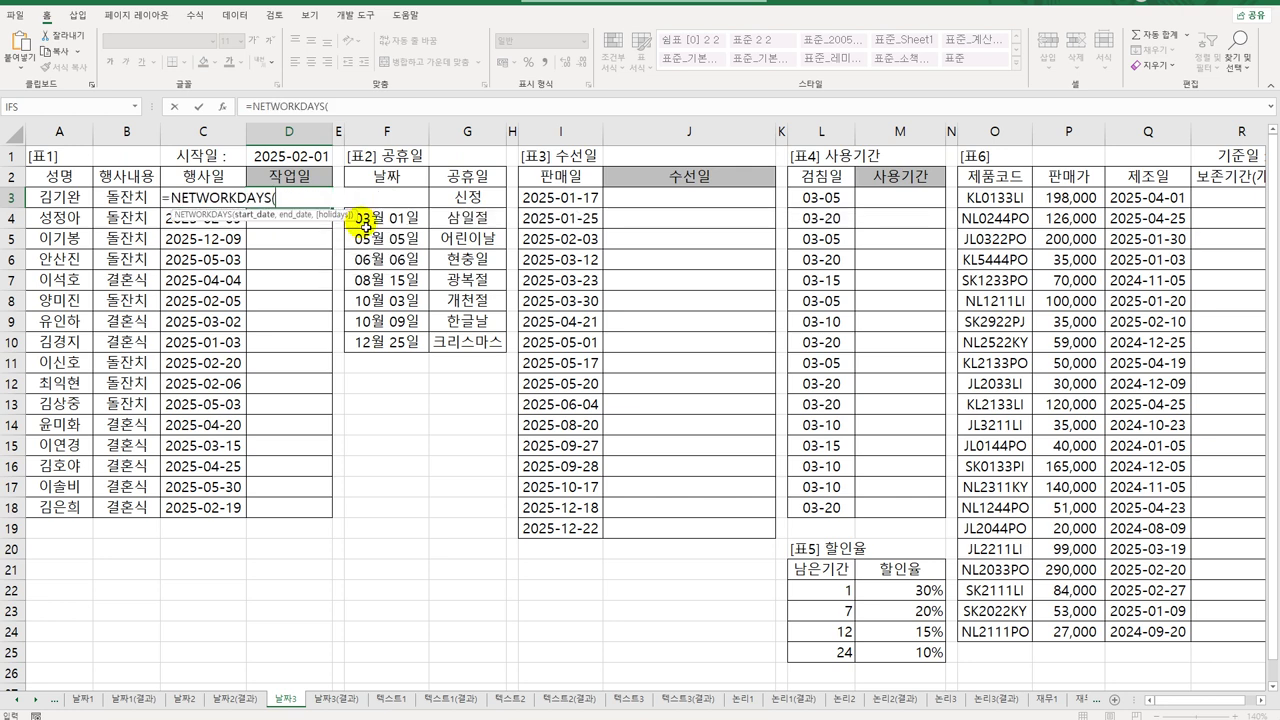
Complete the NETWORKDAYS formula in D3 with start date $D$1, end date C3 and holidays $F$3:$F$10
click(222, 106)
drag(440, 322, 586, 202)
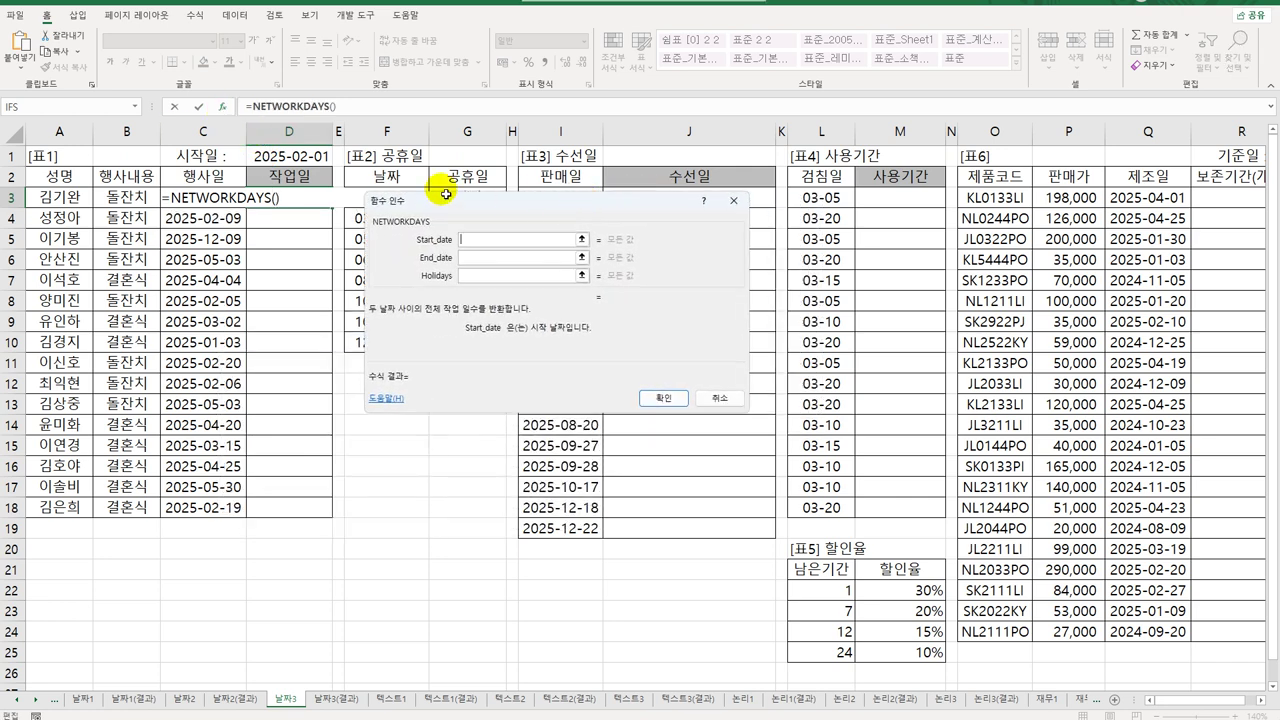
click(307, 157)
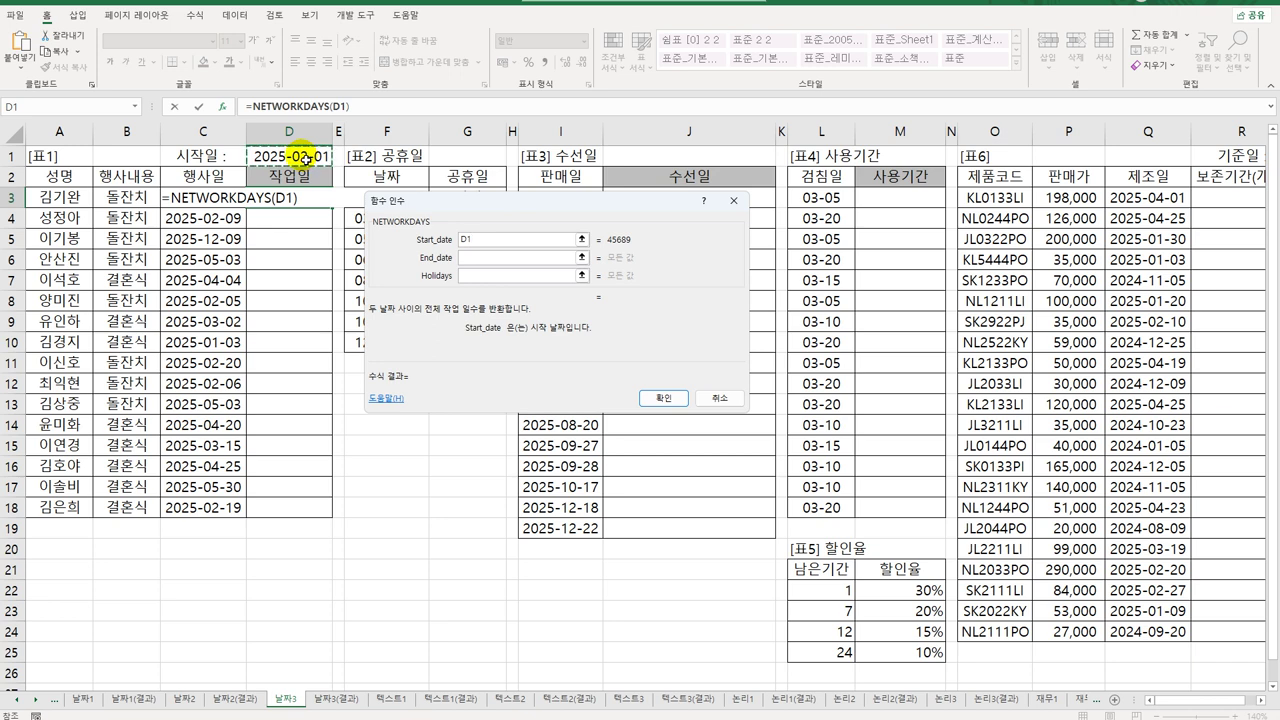
key(F4)
click(478, 264)
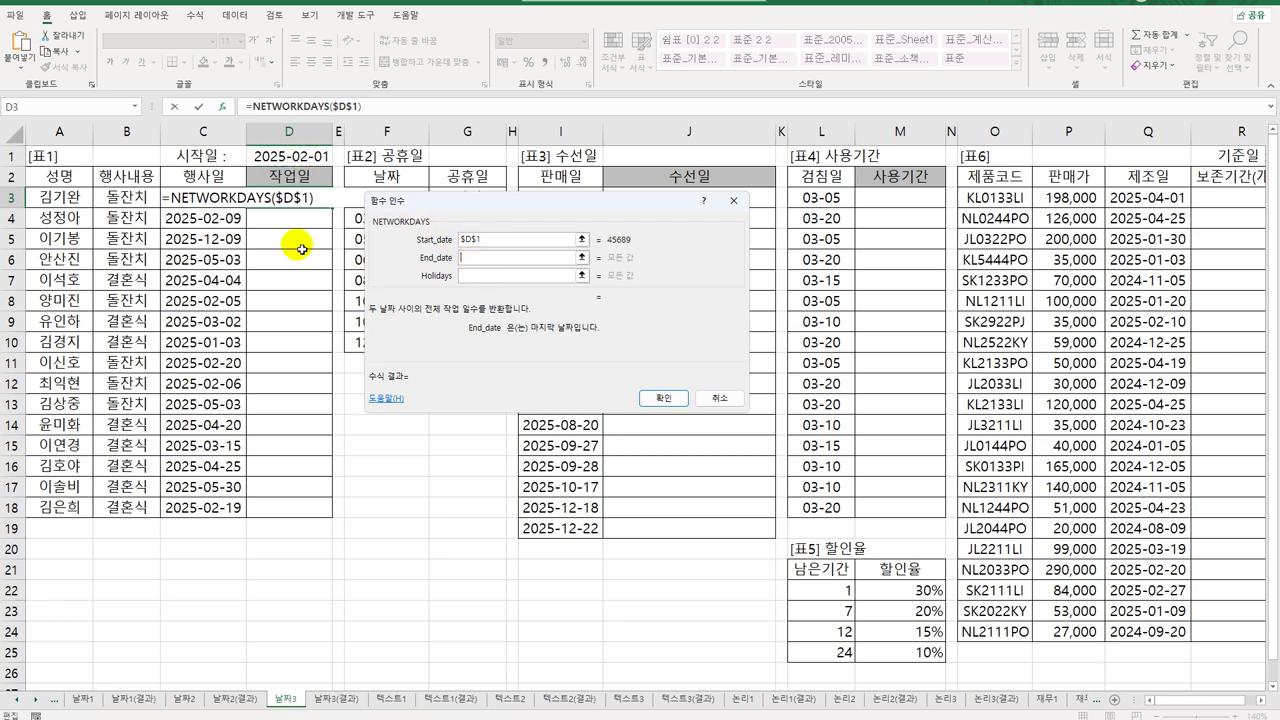
click(178, 200)
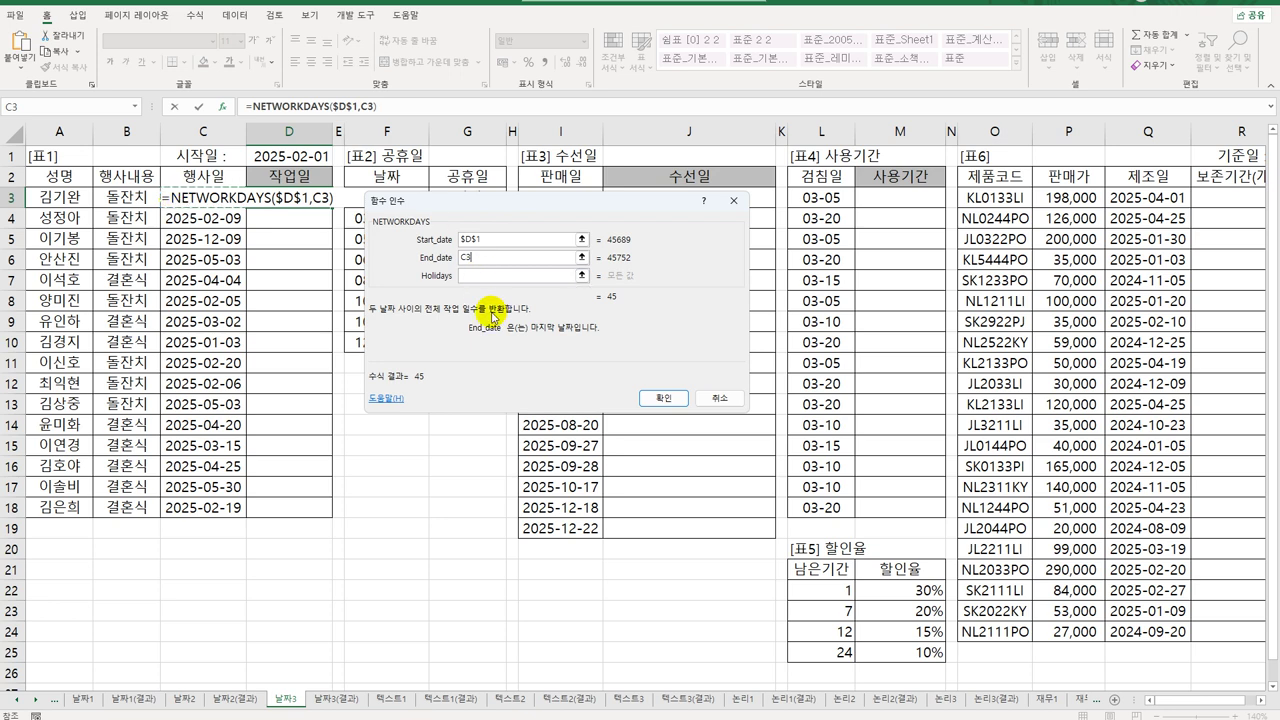
click(481, 276)
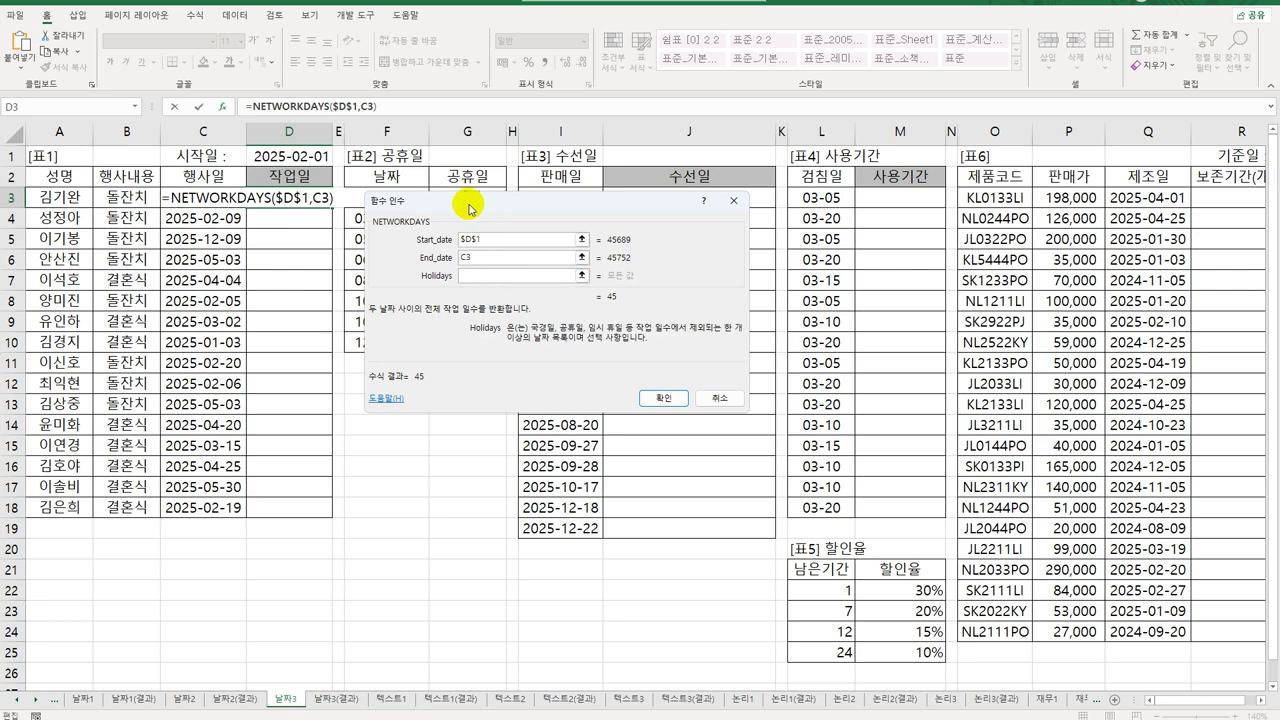
drag(468, 207, 465, 405)
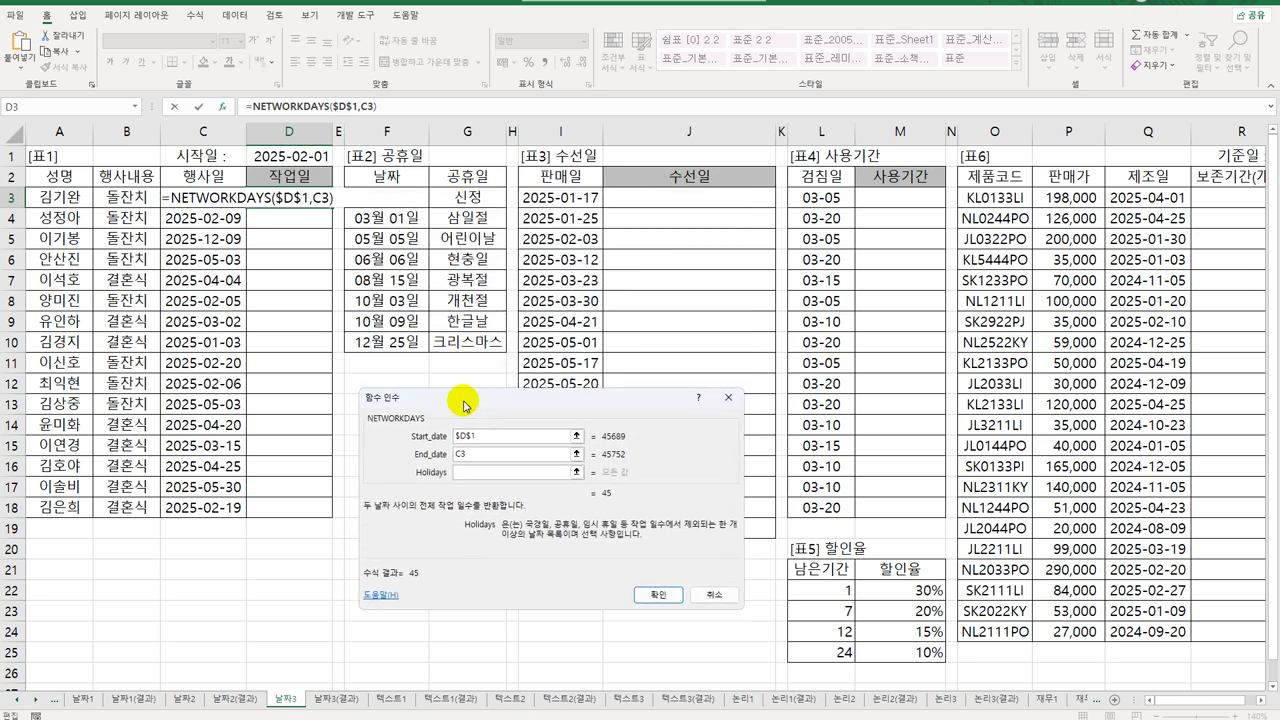
drag(390, 198, 395, 350)
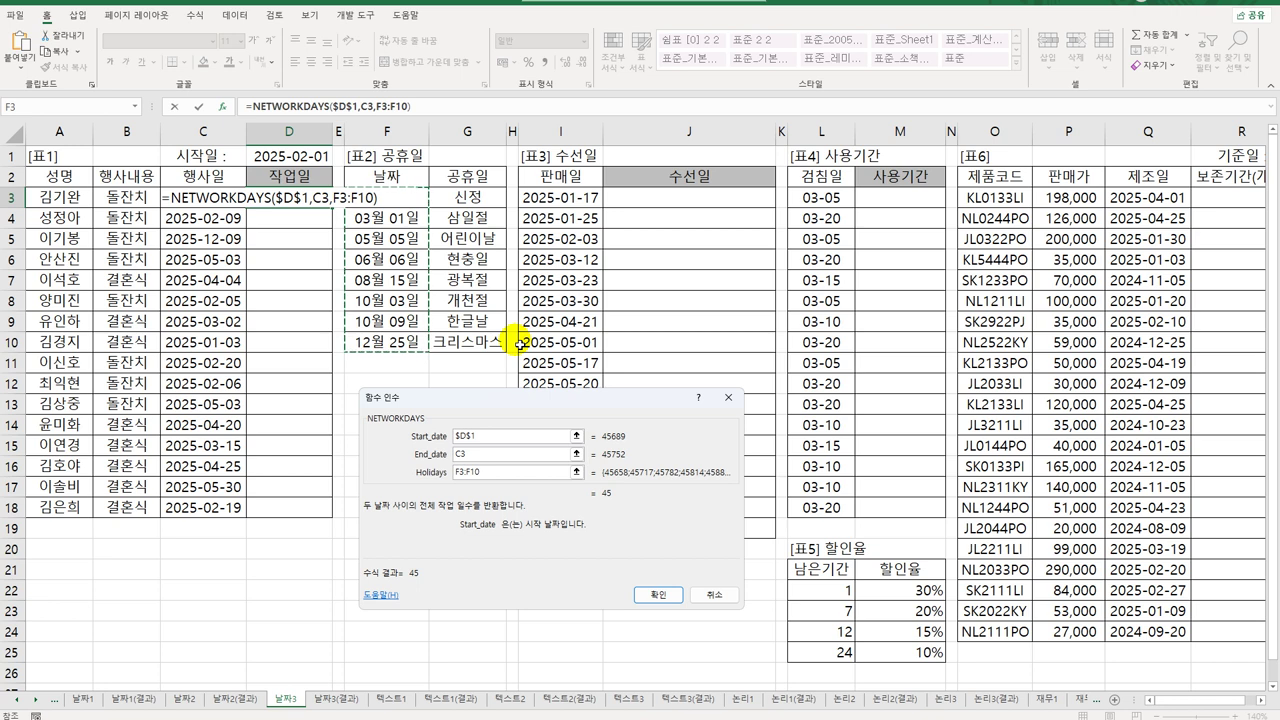
key(F4)
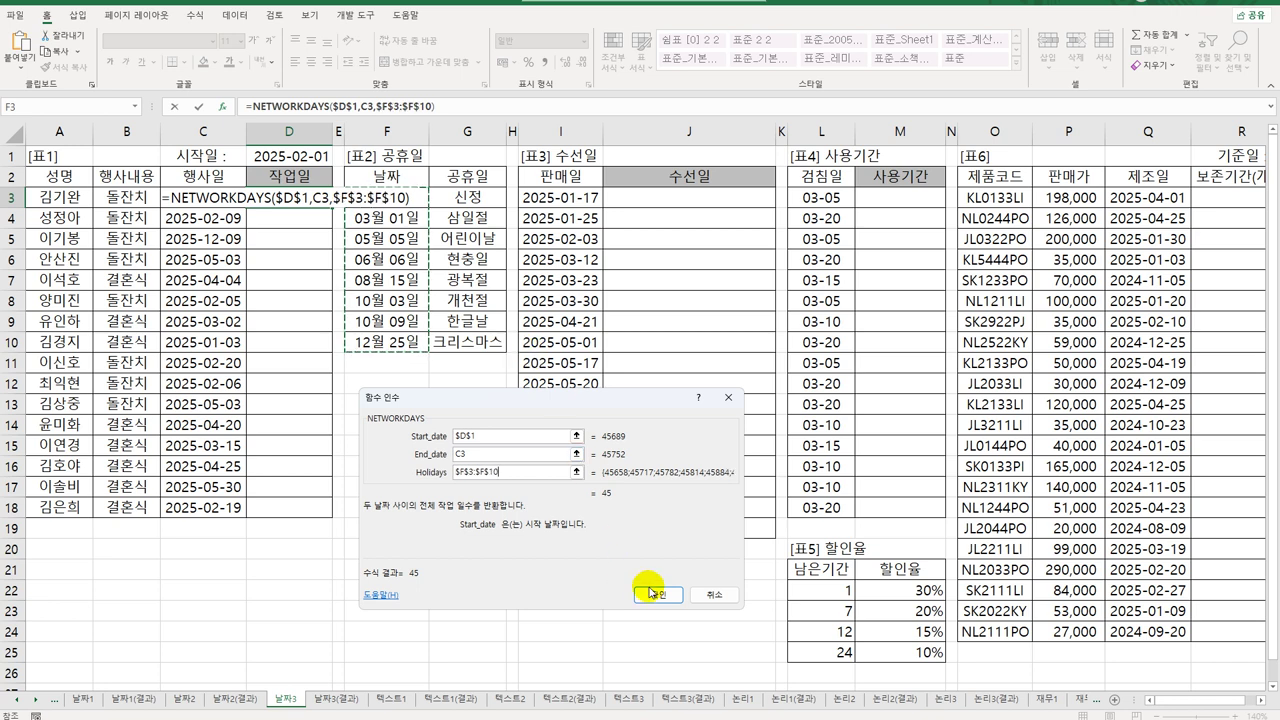
click(656, 595)
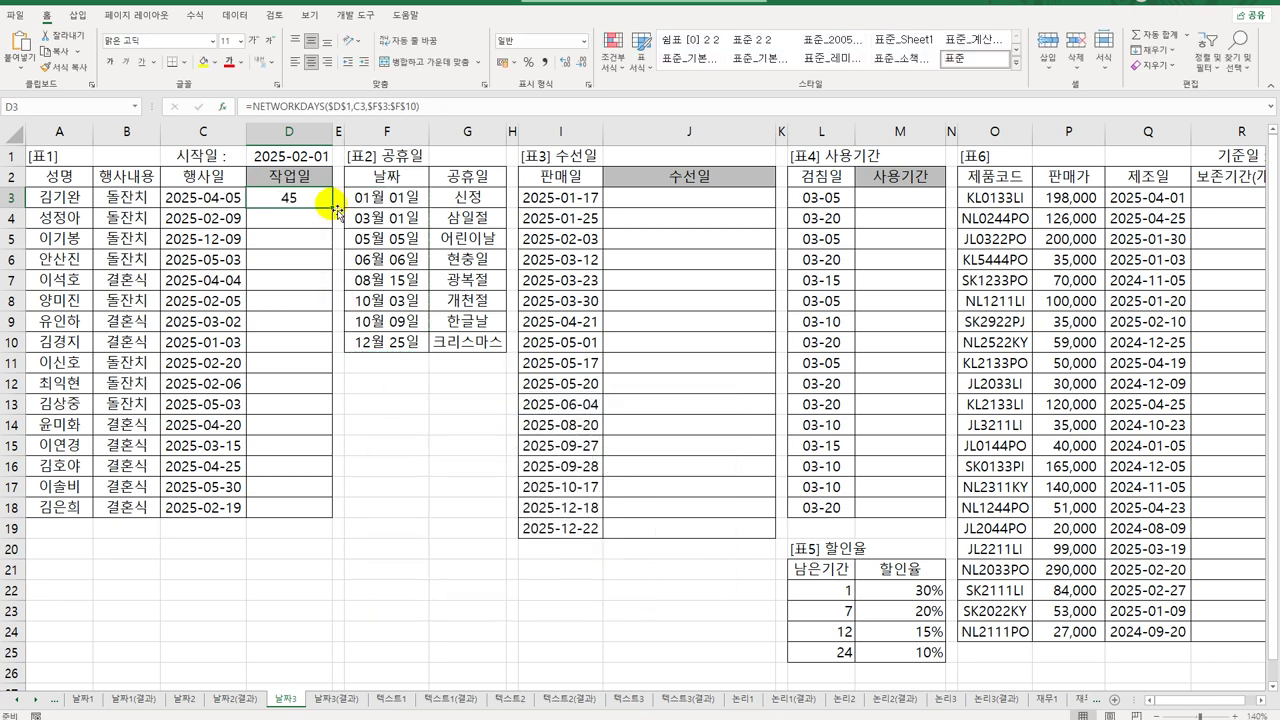
Fill the NETWORKDAYS formula from D3 down to D18 and check the 작업일 results for negative values
drag(335, 210, 323, 503)
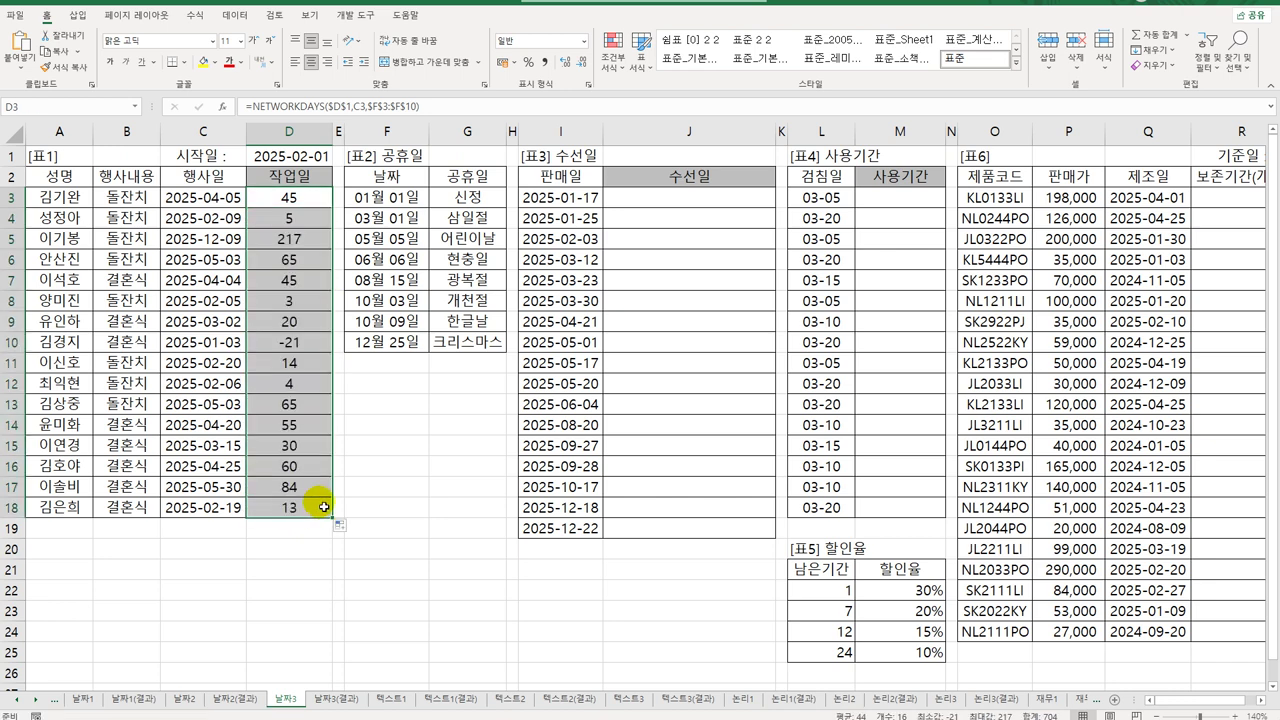
click(300, 341)
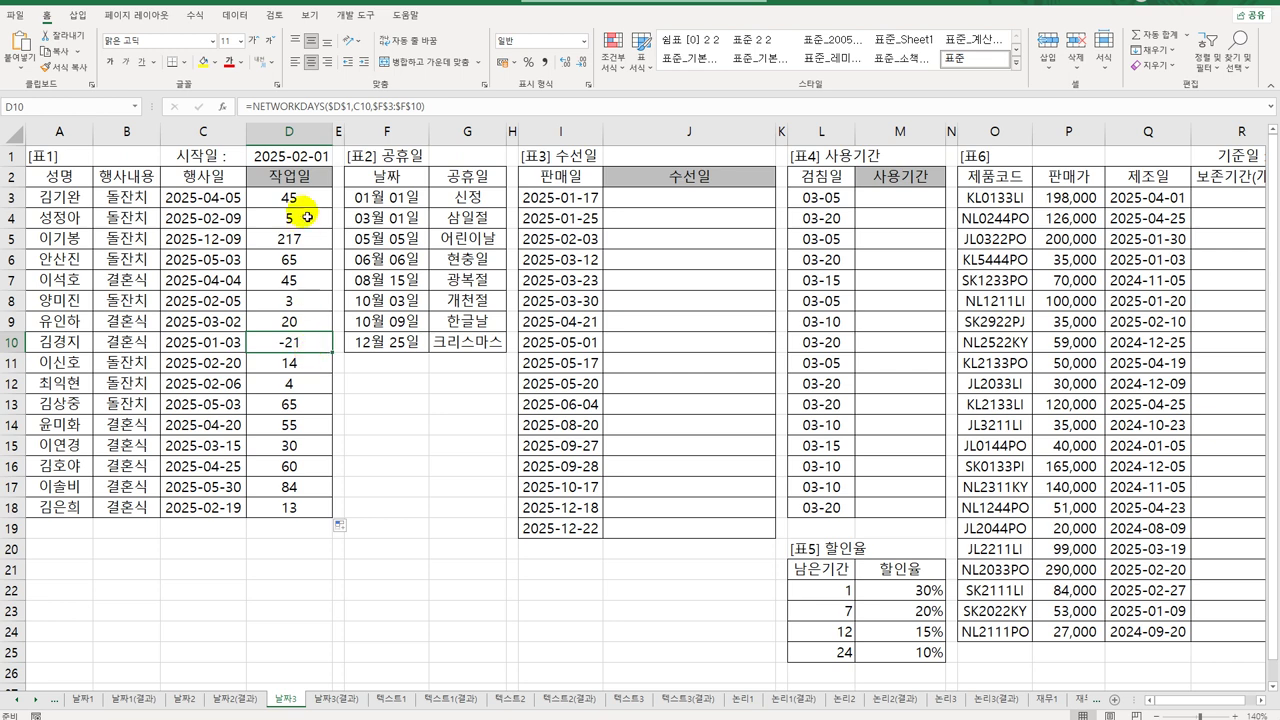
drag(300, 200, 284, 508)
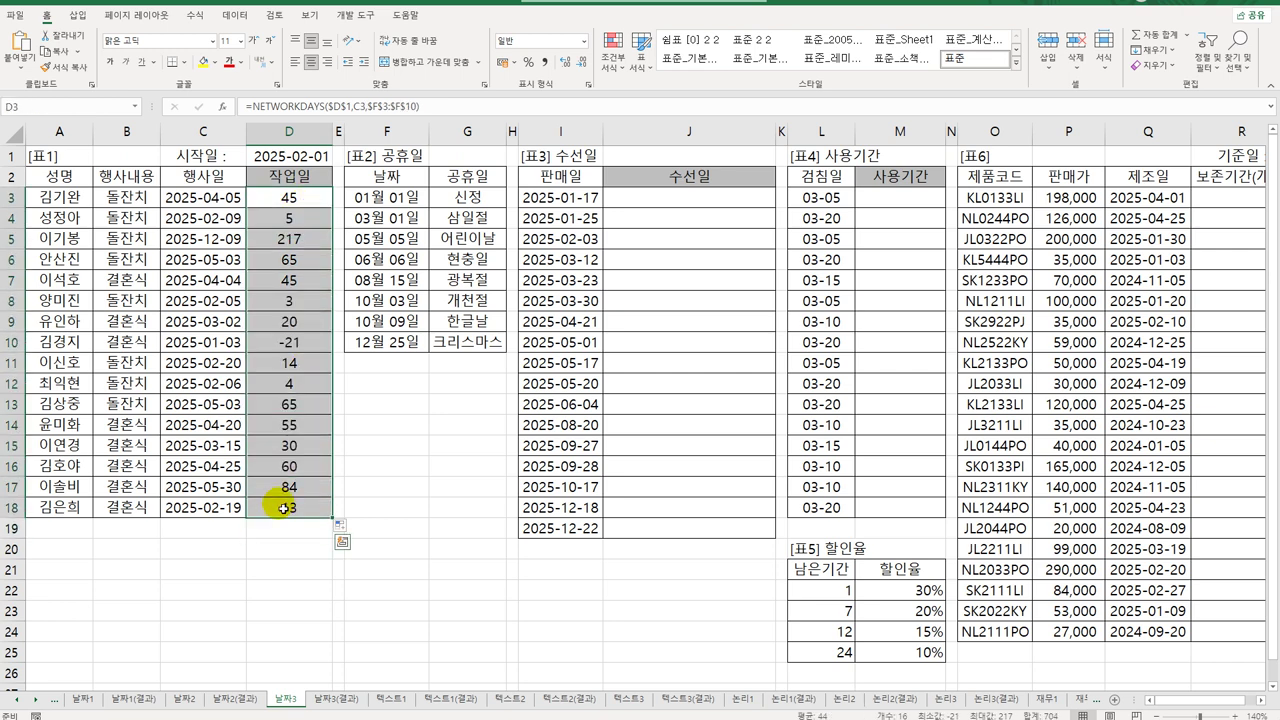
Wrap the NETWORKDAYS formula in D3 in an IF that returns "" when the result is below 0
double_click(310, 202)
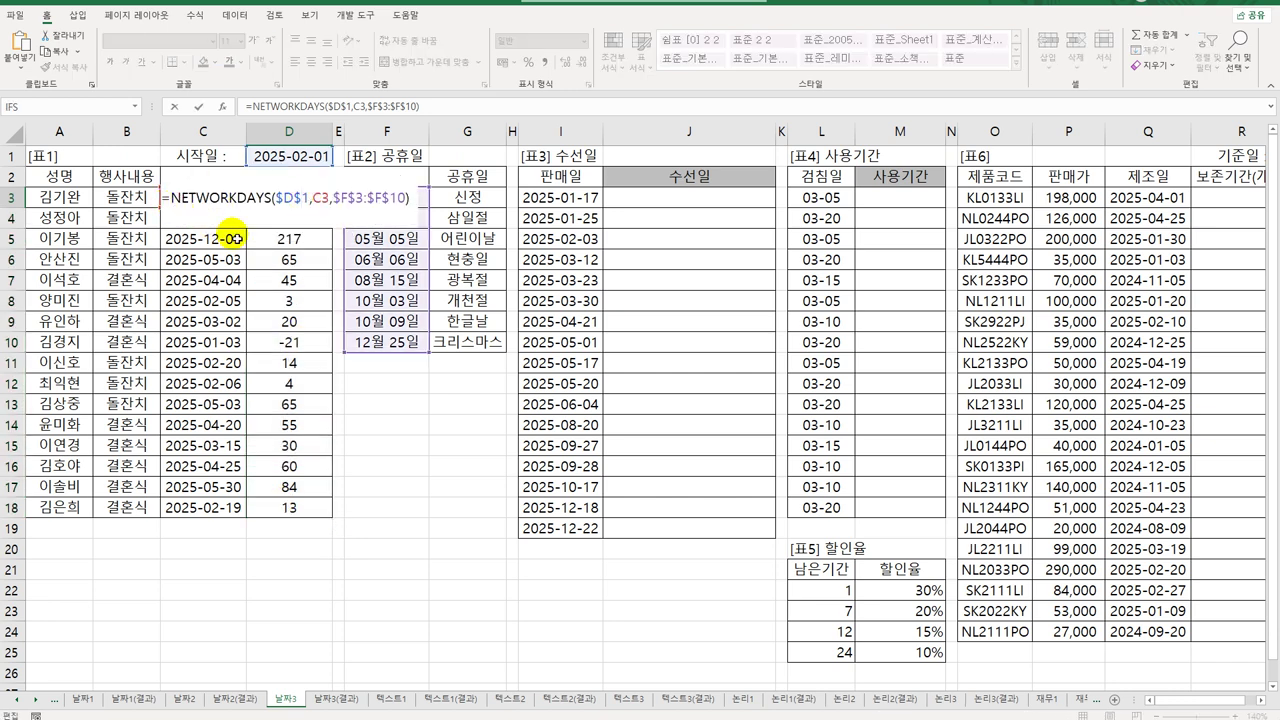
text(IF()
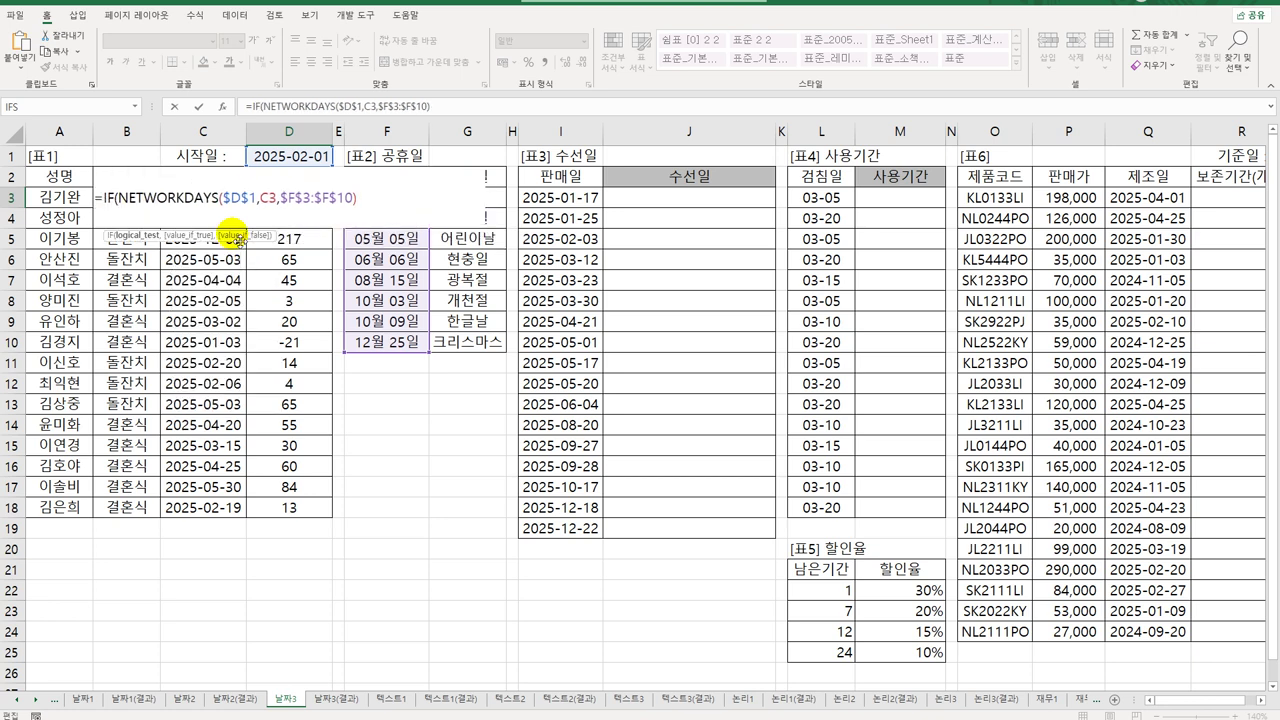
text(<0,"",)
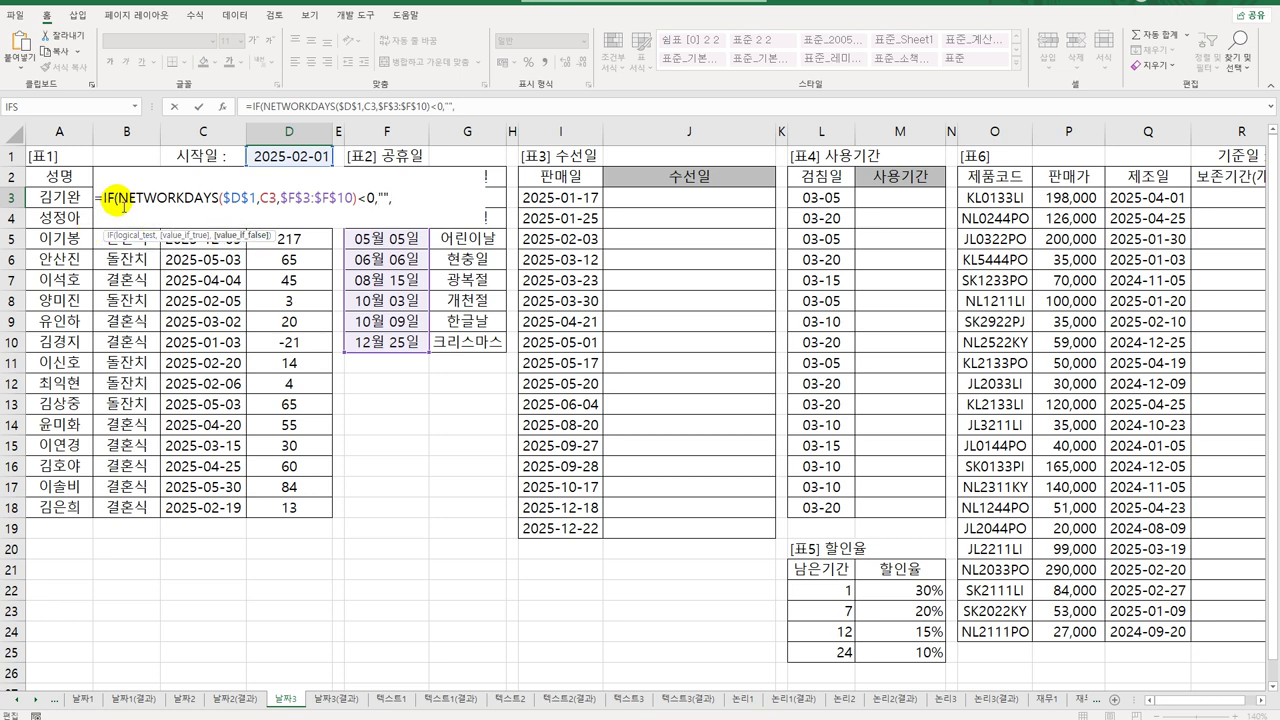
Finish the D3 IF with a copy of the NETWORKDAYS expression inside TEXT, formatted as "000", as its false value
drag(117, 198, 357, 202)
key(ctrl+c)
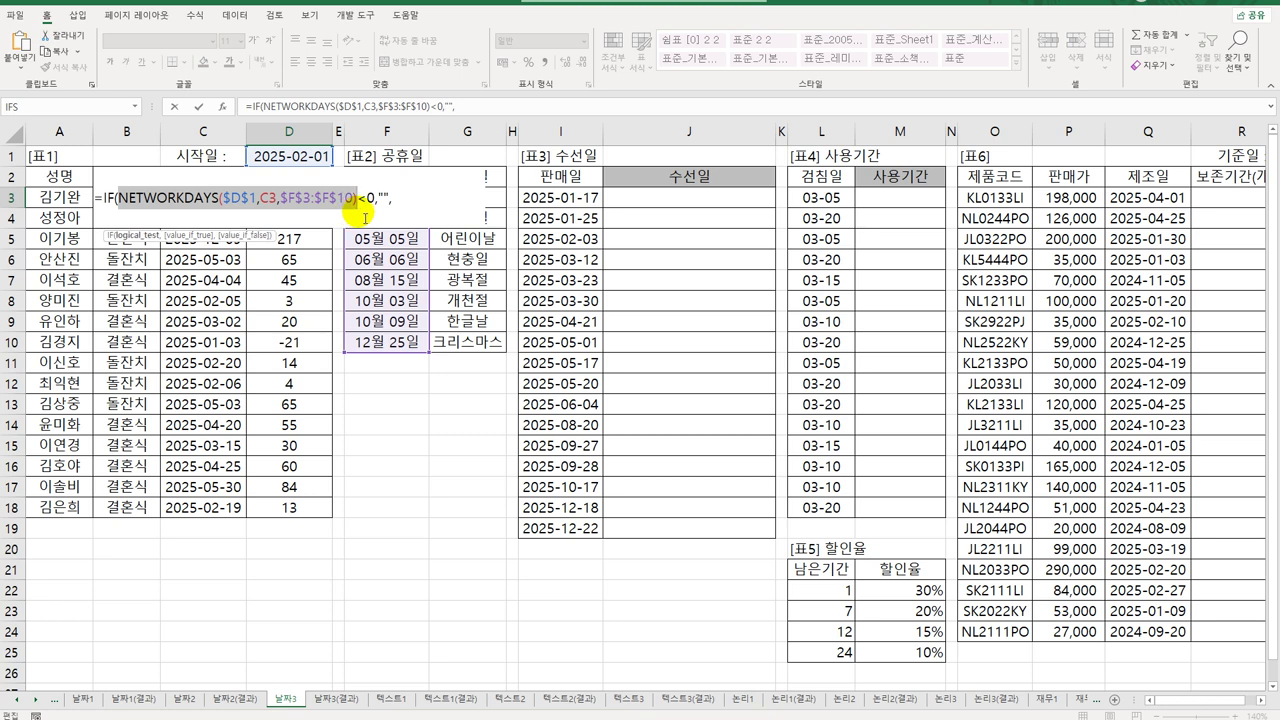
click(394, 212)
text(tex)
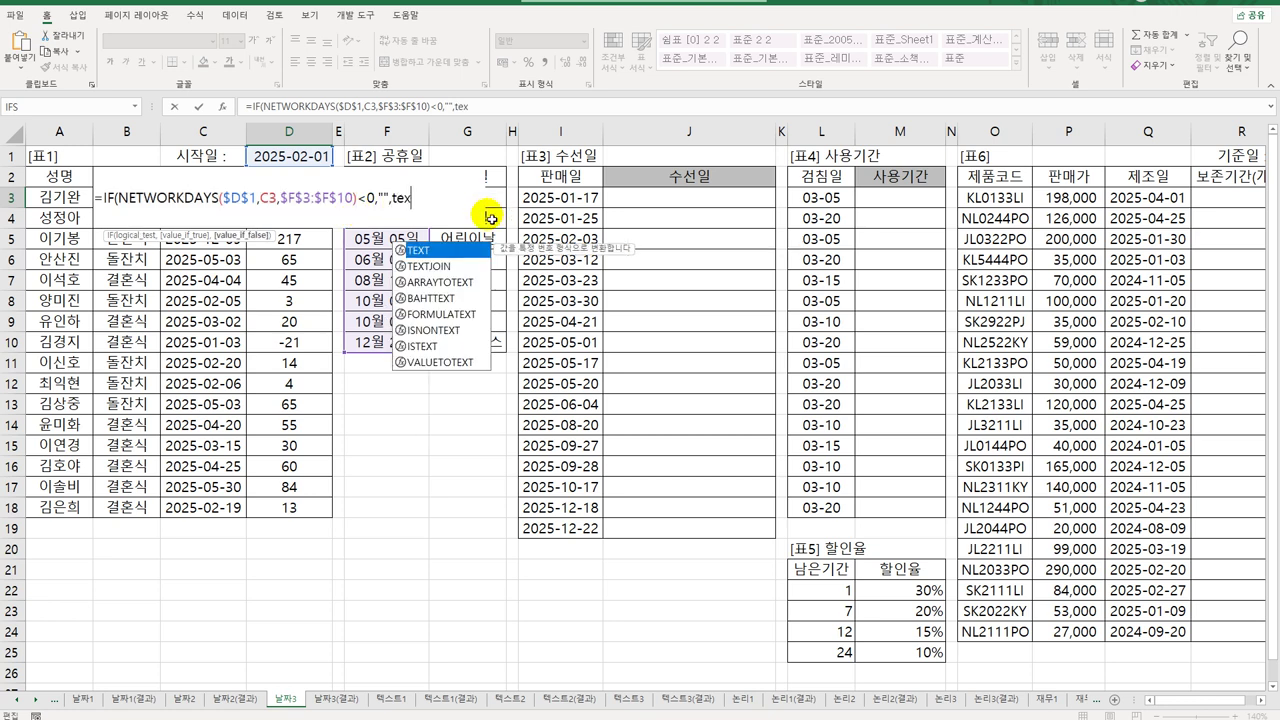
key(Tab)
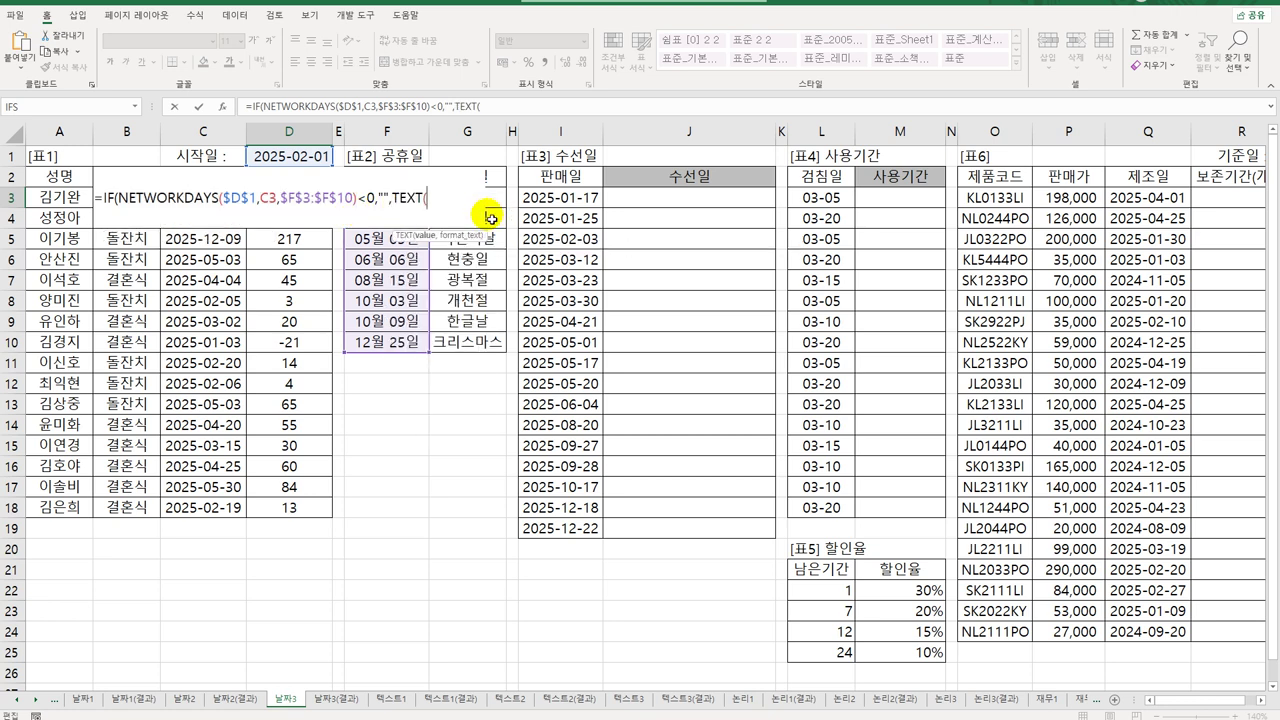
key(ctrl+v)
text(,)
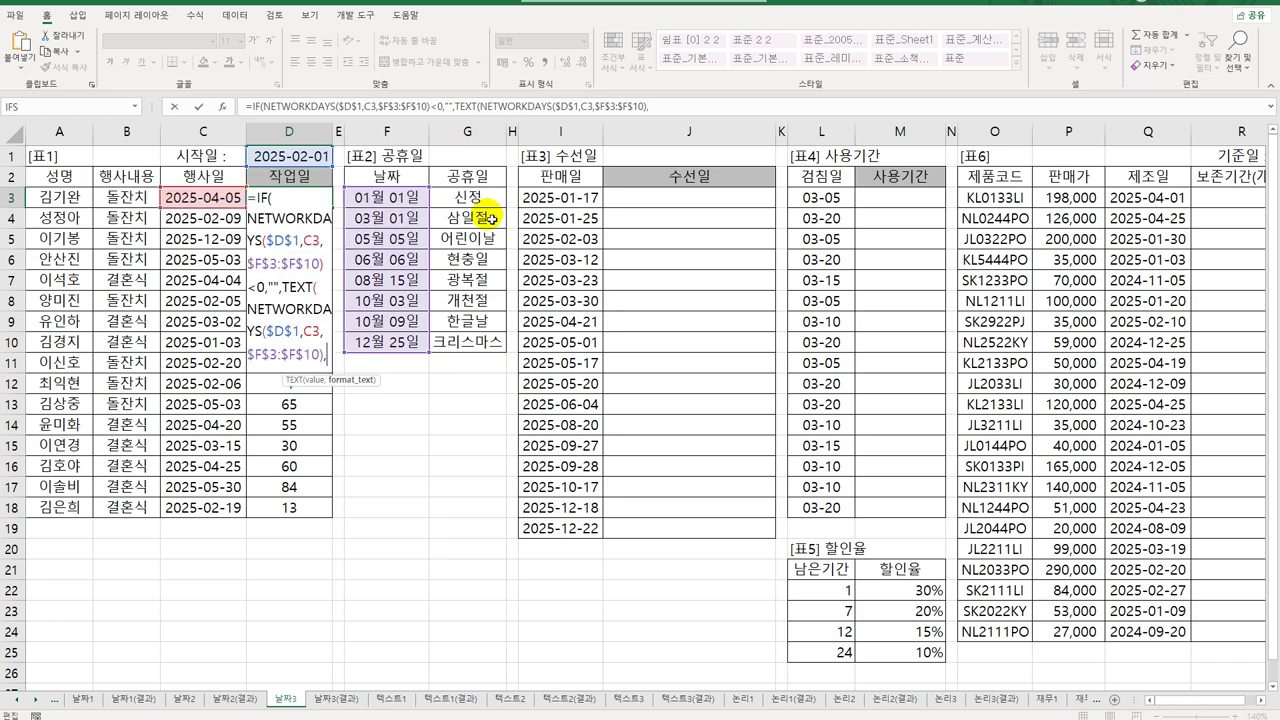
text("00)
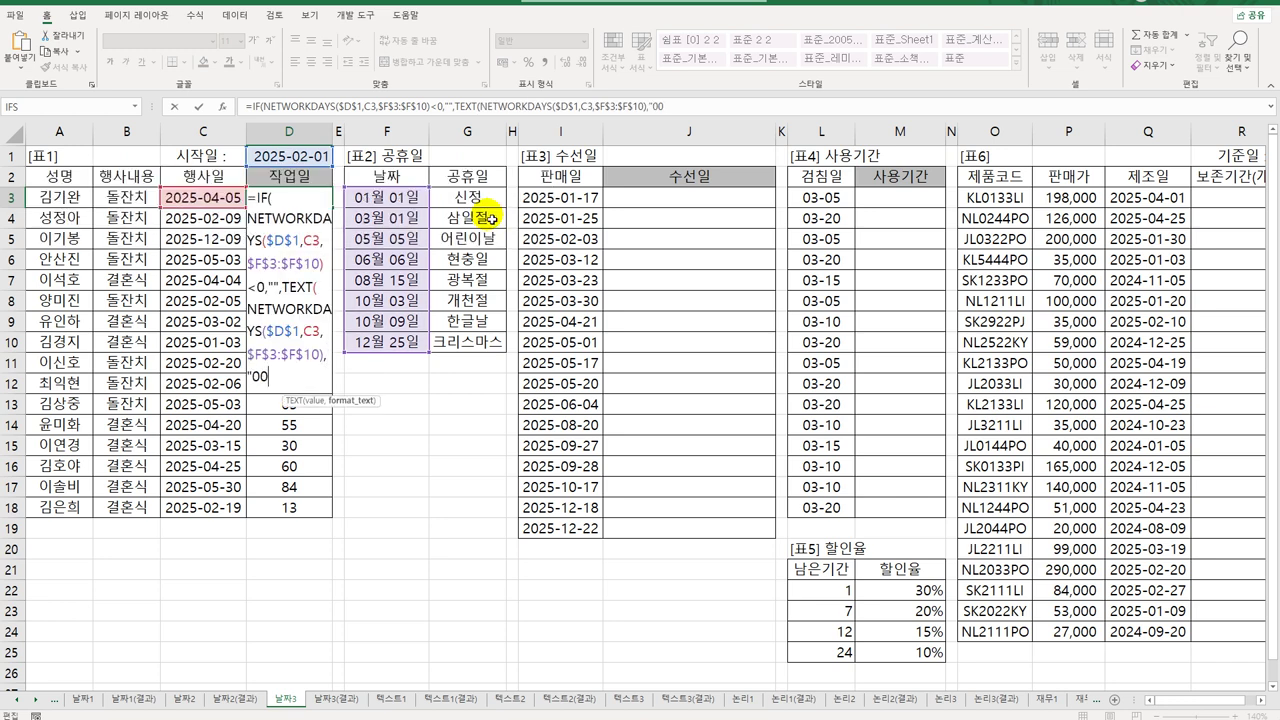
text(0")))
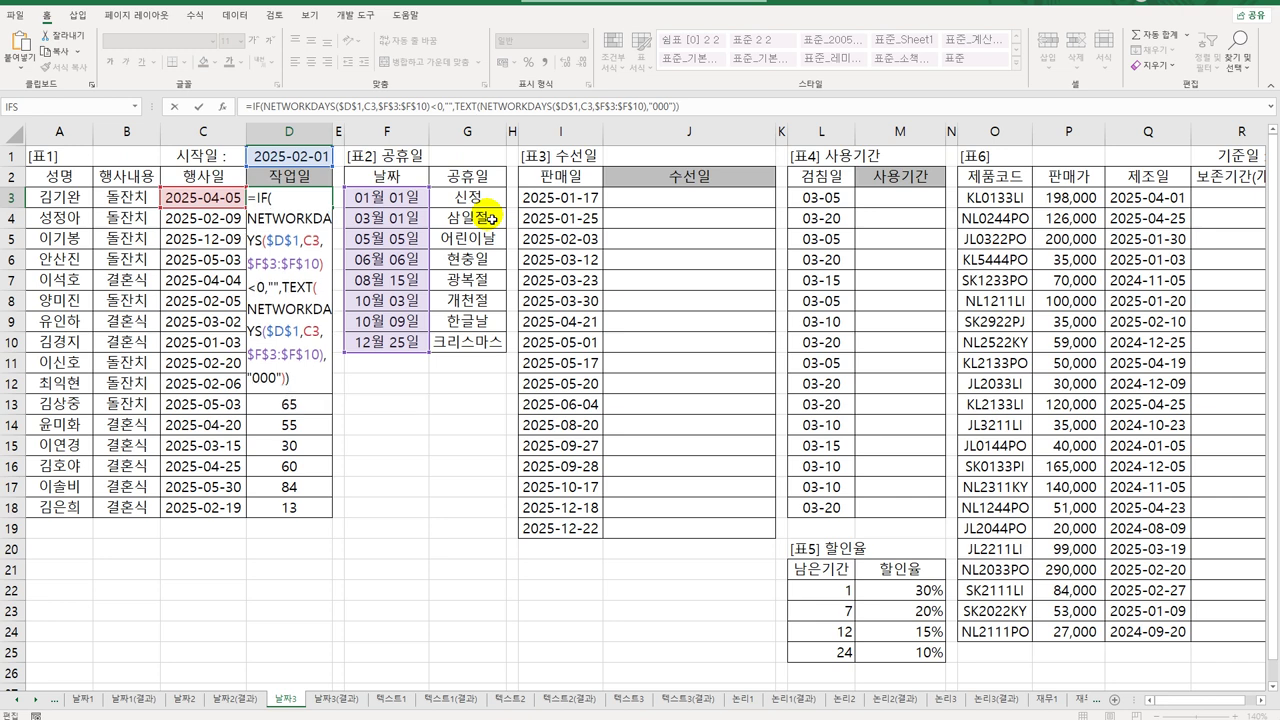
key(Return)
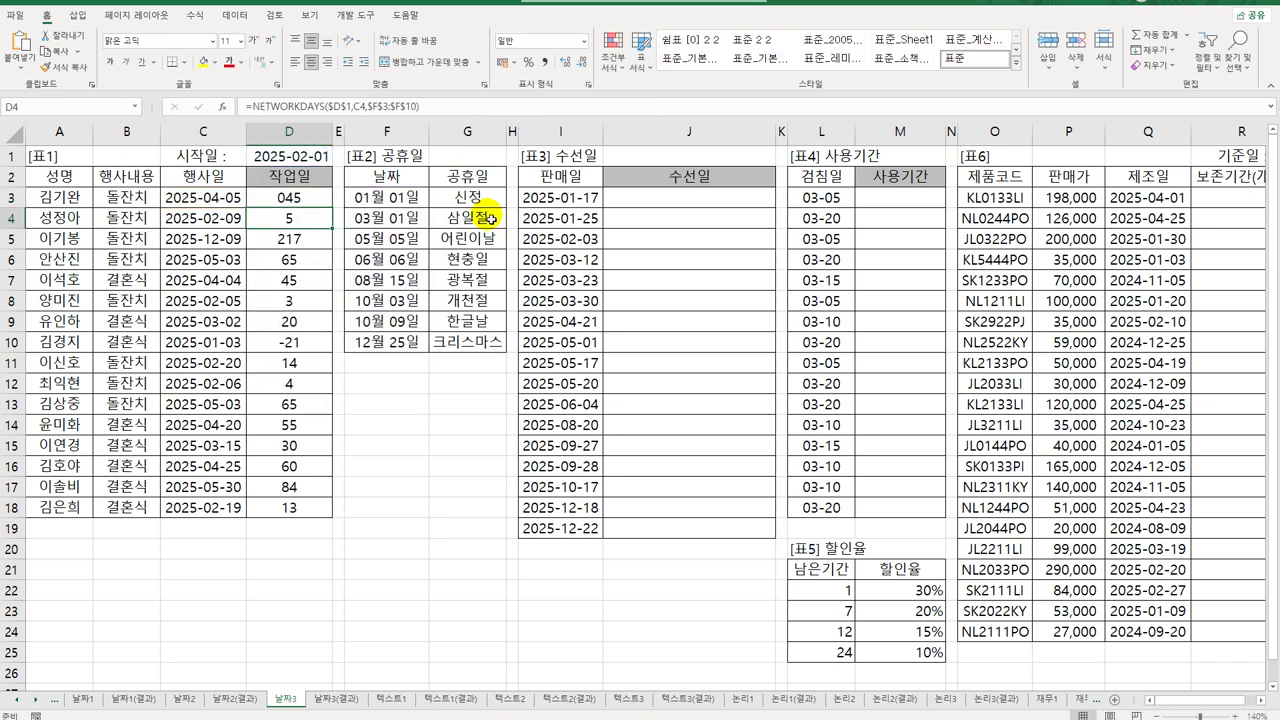
Fill the revised D3 formula down to D18 and check the result in D10
click(318, 199)
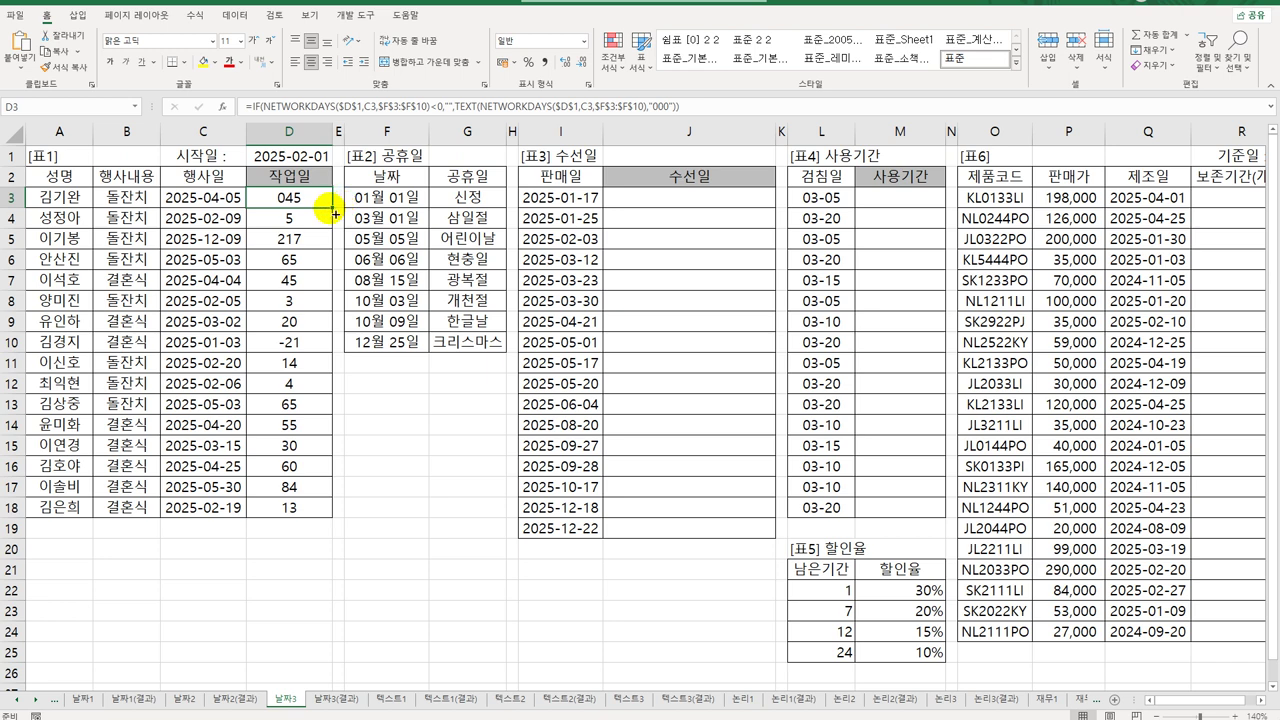
mouse_move(336, 214)
mouse_down()
mouse_move(340, 368)
mouse_move(315, 519)
mouse_up()
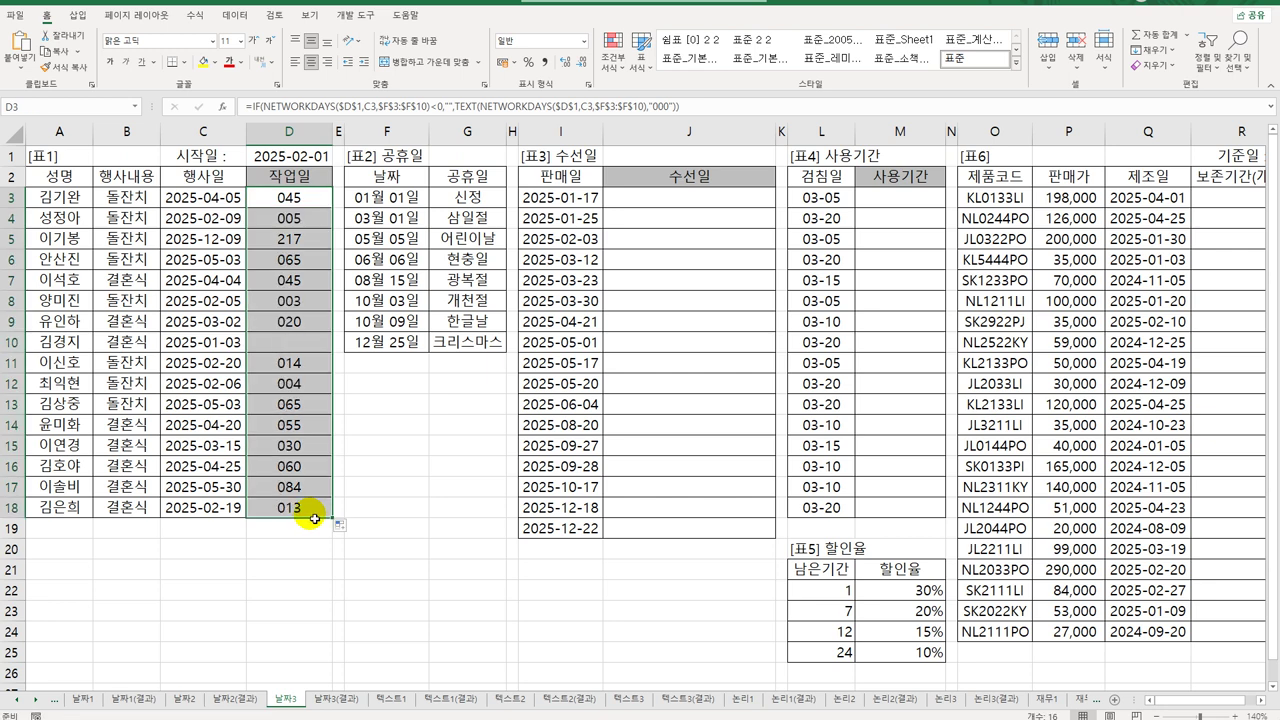
click(325, 347)
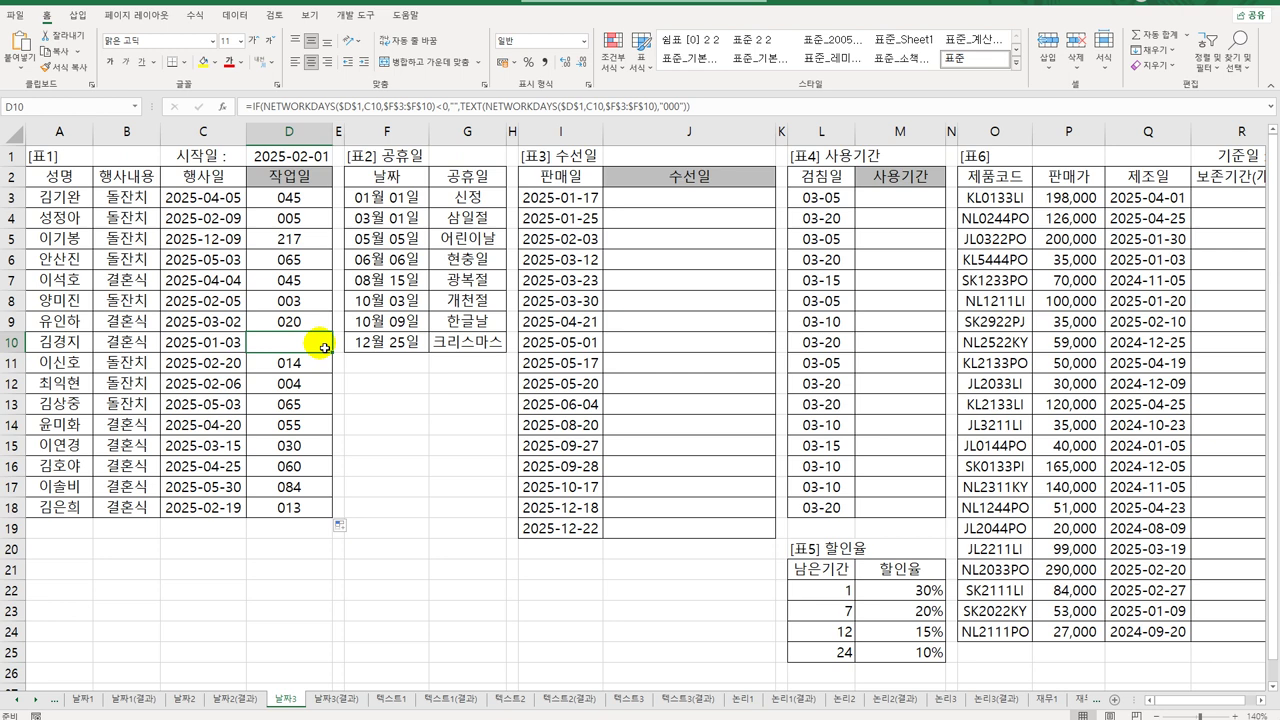
Begin a TEXT formula in J3 of the 수선일 column with the format "yyyy년 m월 d일 aaaa", leaving its value argument empty
click(726, 198)
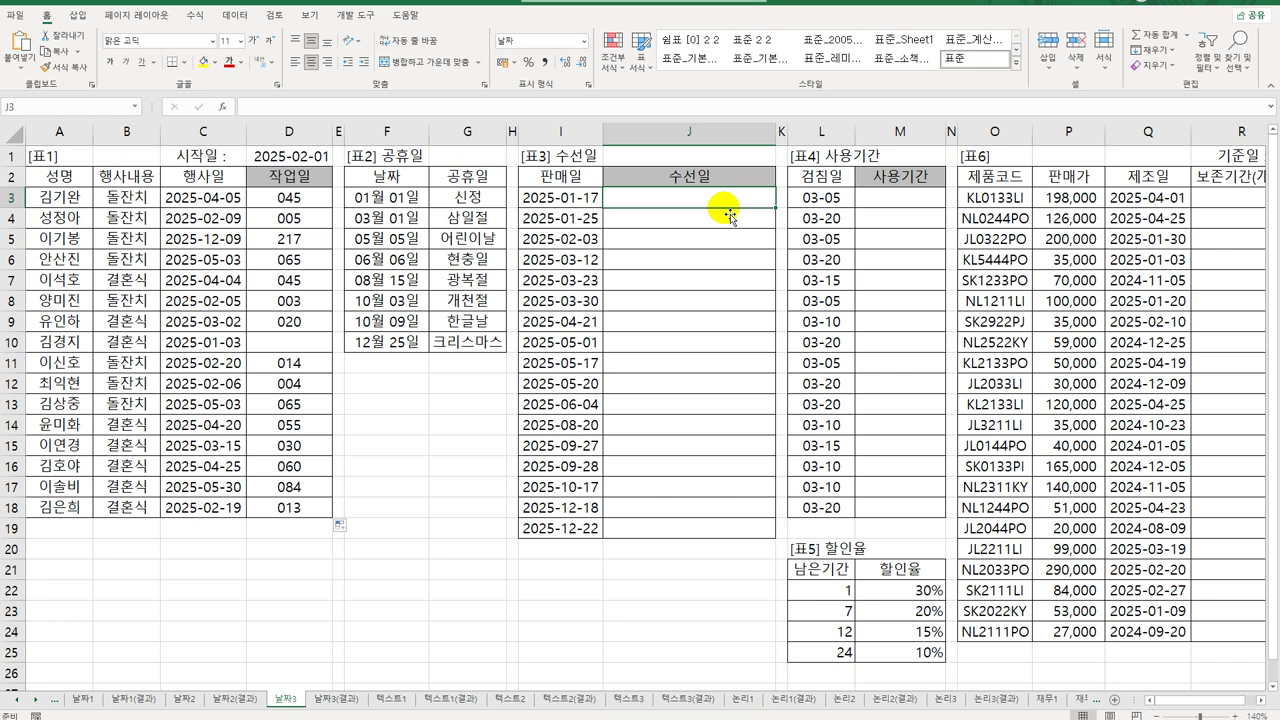
text(=)
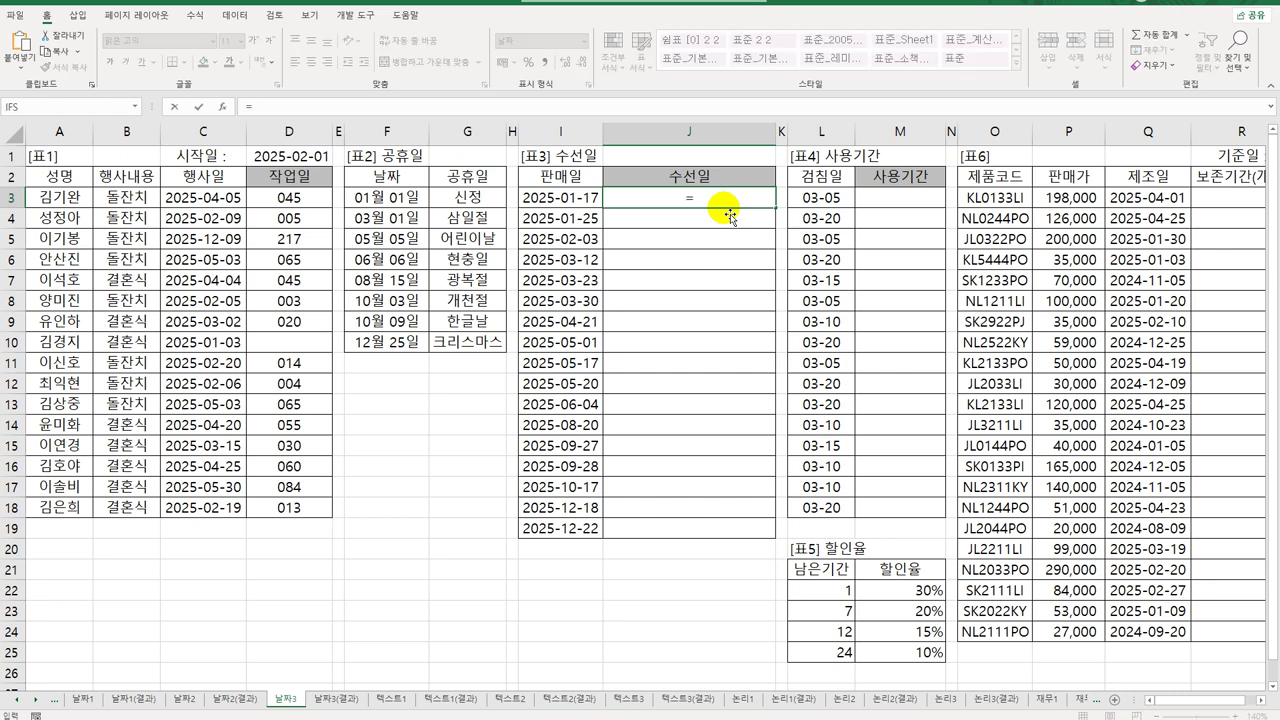
text(text()
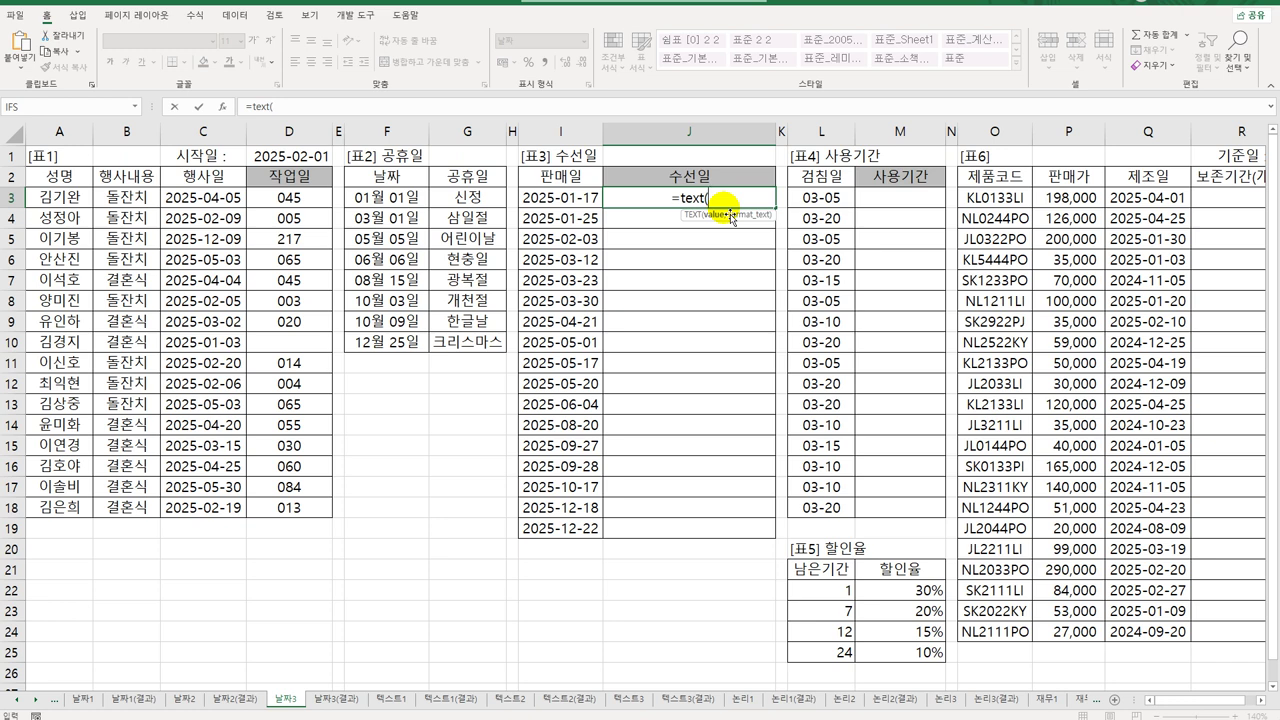
text(,"yyyy)
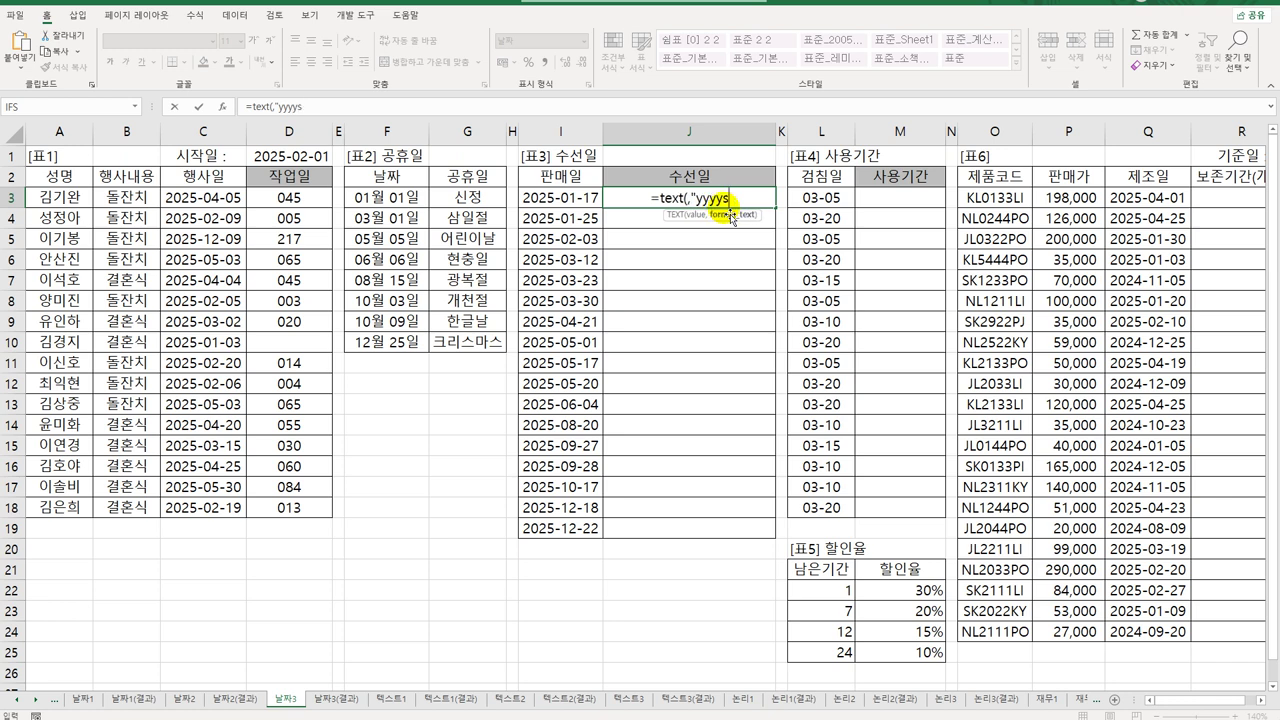
text(년)
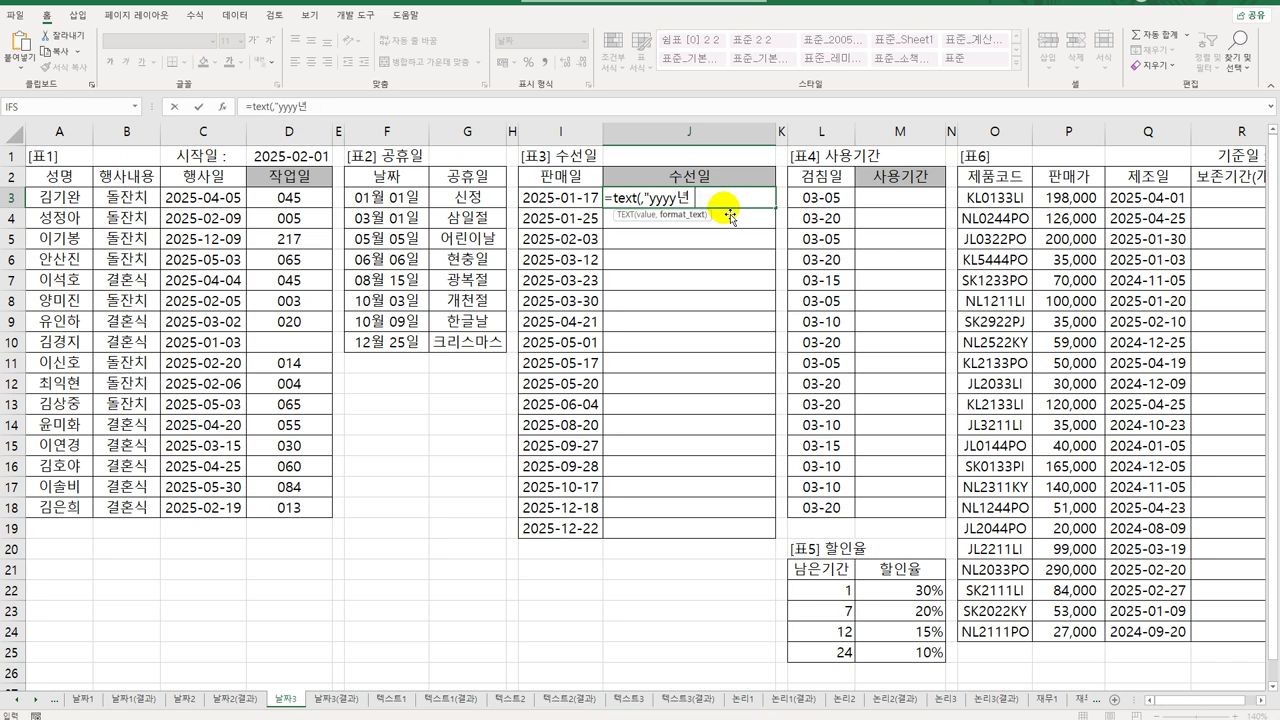
text( m월 d일 aaaa)
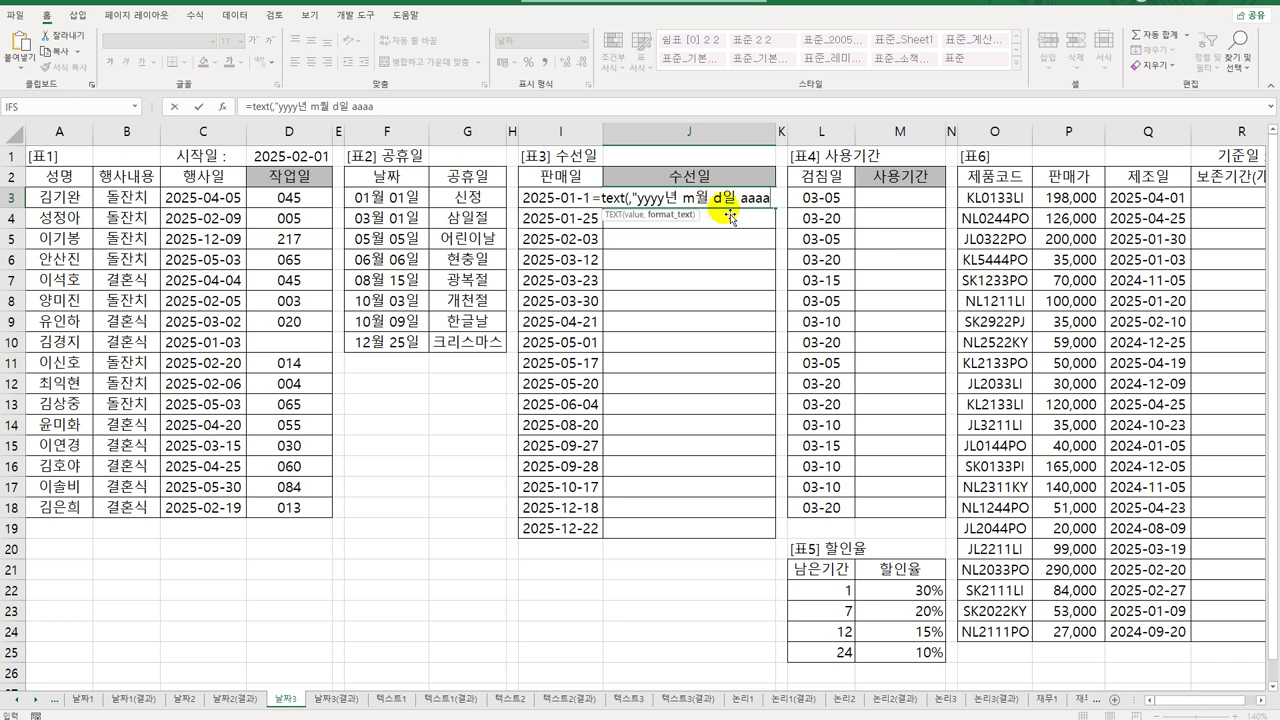
text("))
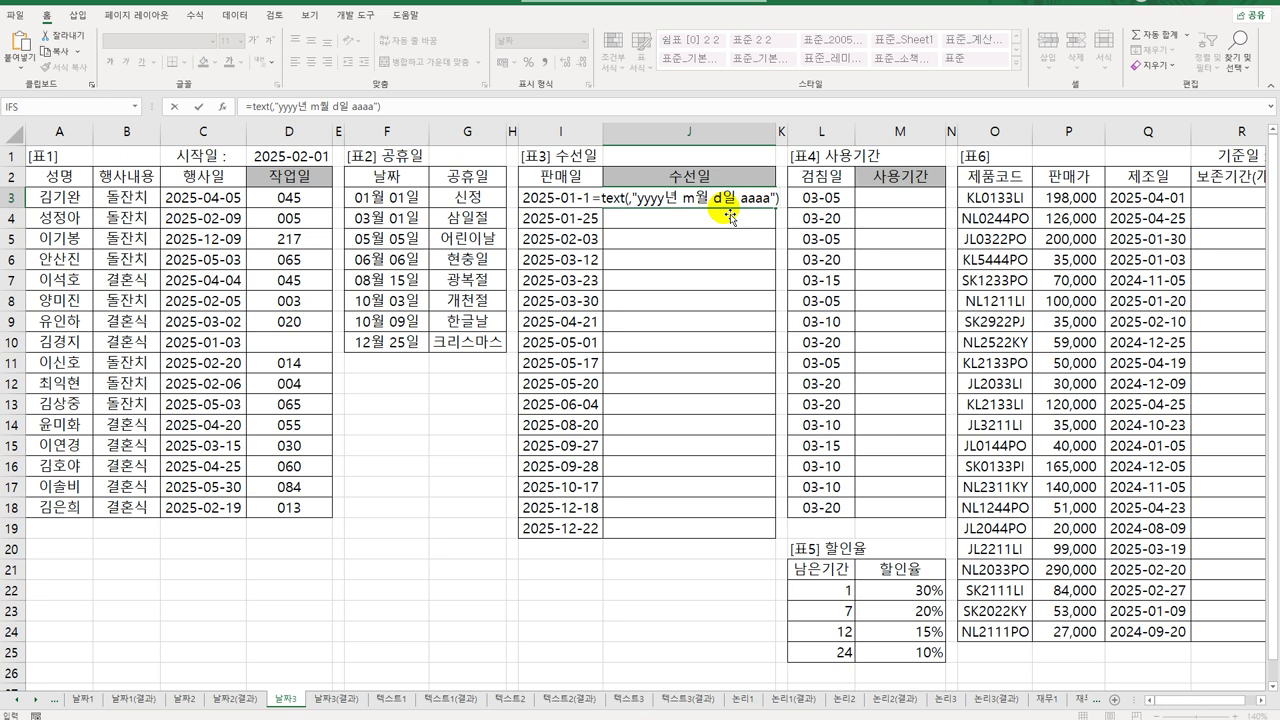
Complete the J3 TEXT formula with a WORKDAY value that adds 3 workdays to I3, using $F$3:$F$10 as holidays
click(628, 199)
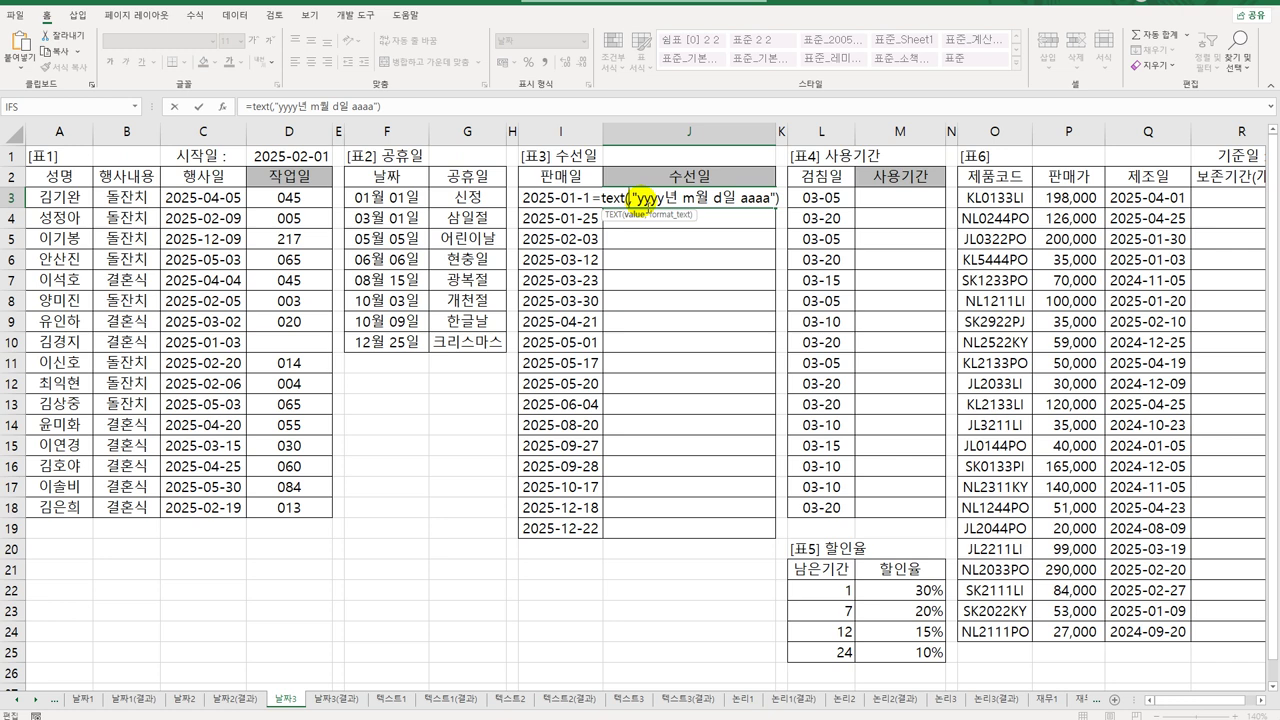
text(wor)
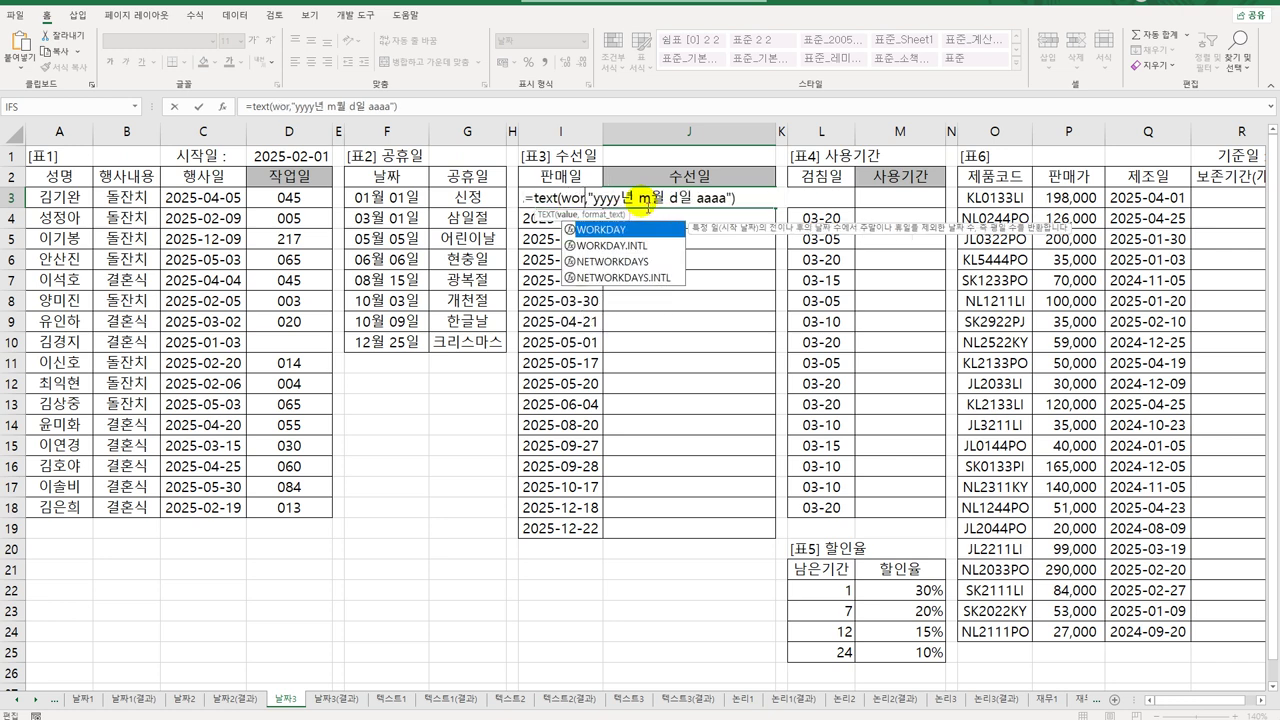
key(Tab)
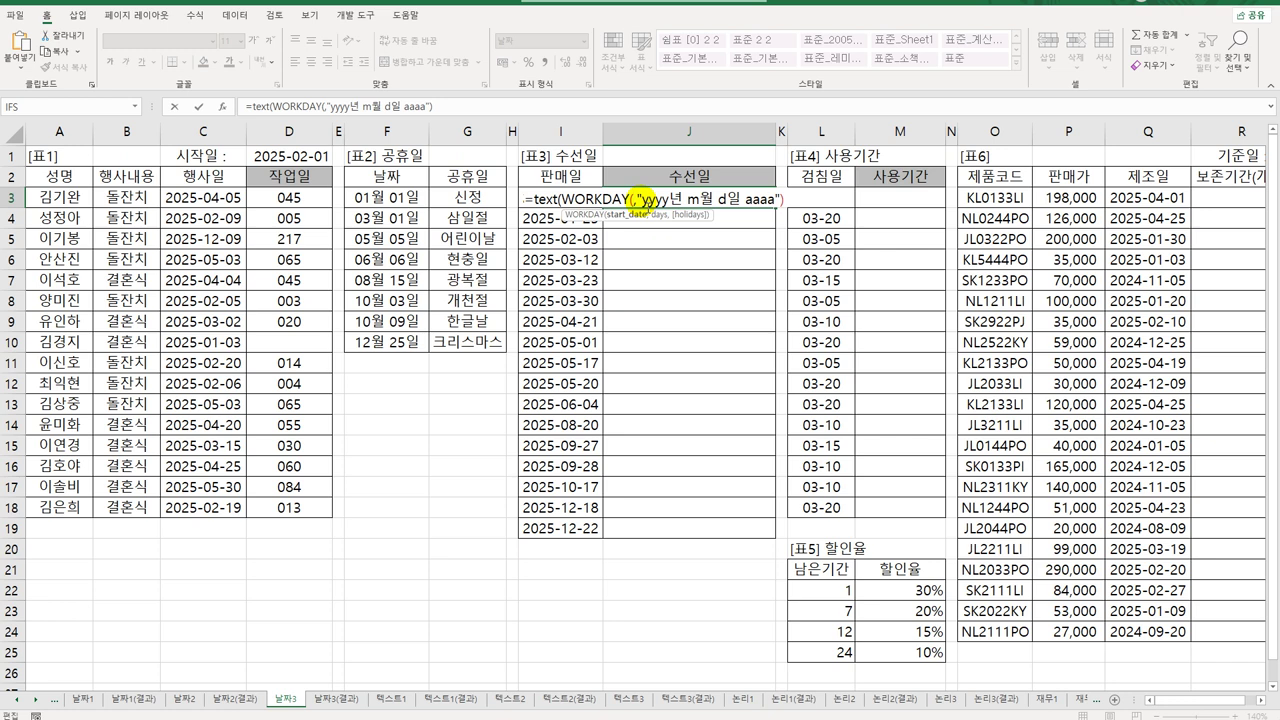
click(524, 200)
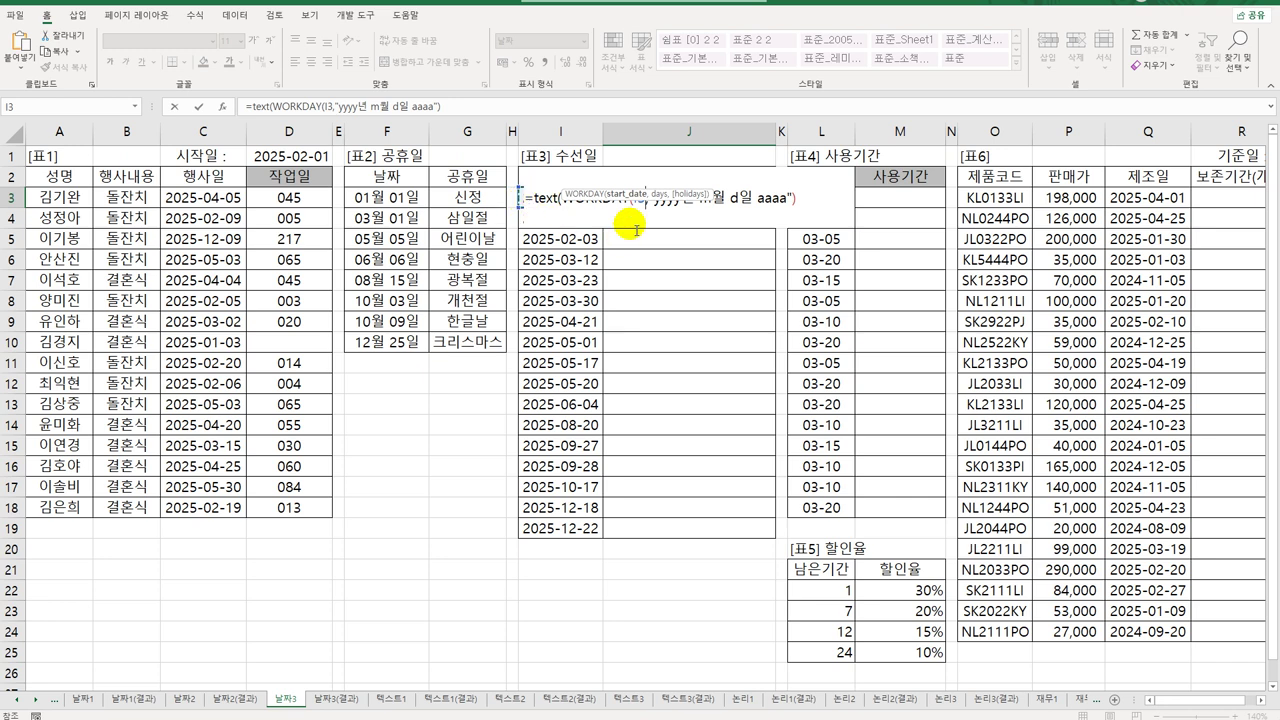
text(,)
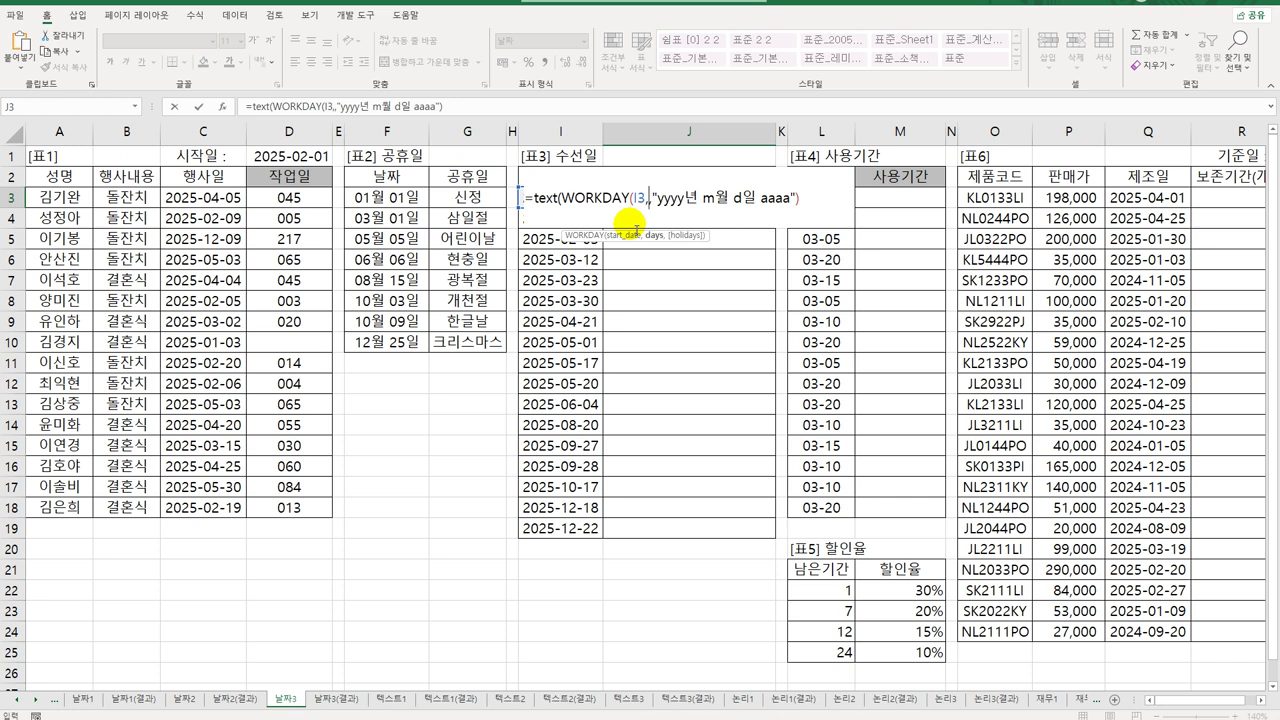
text(3)
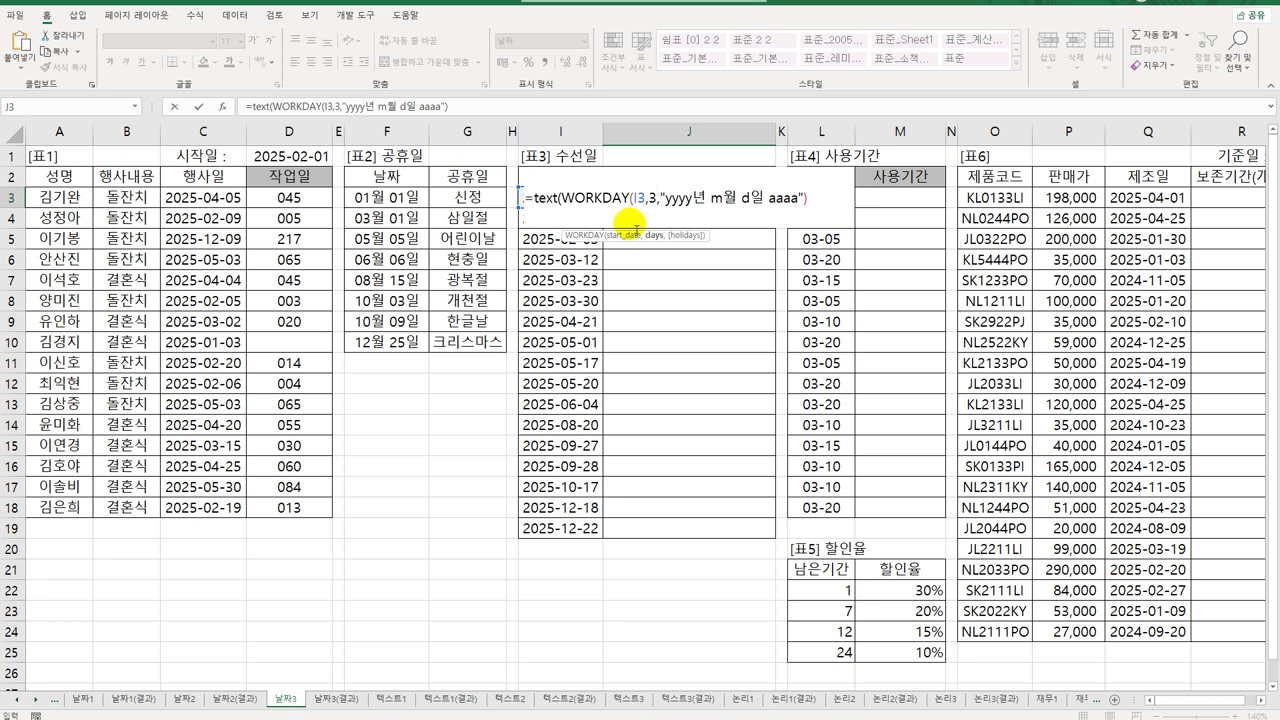
text(,)
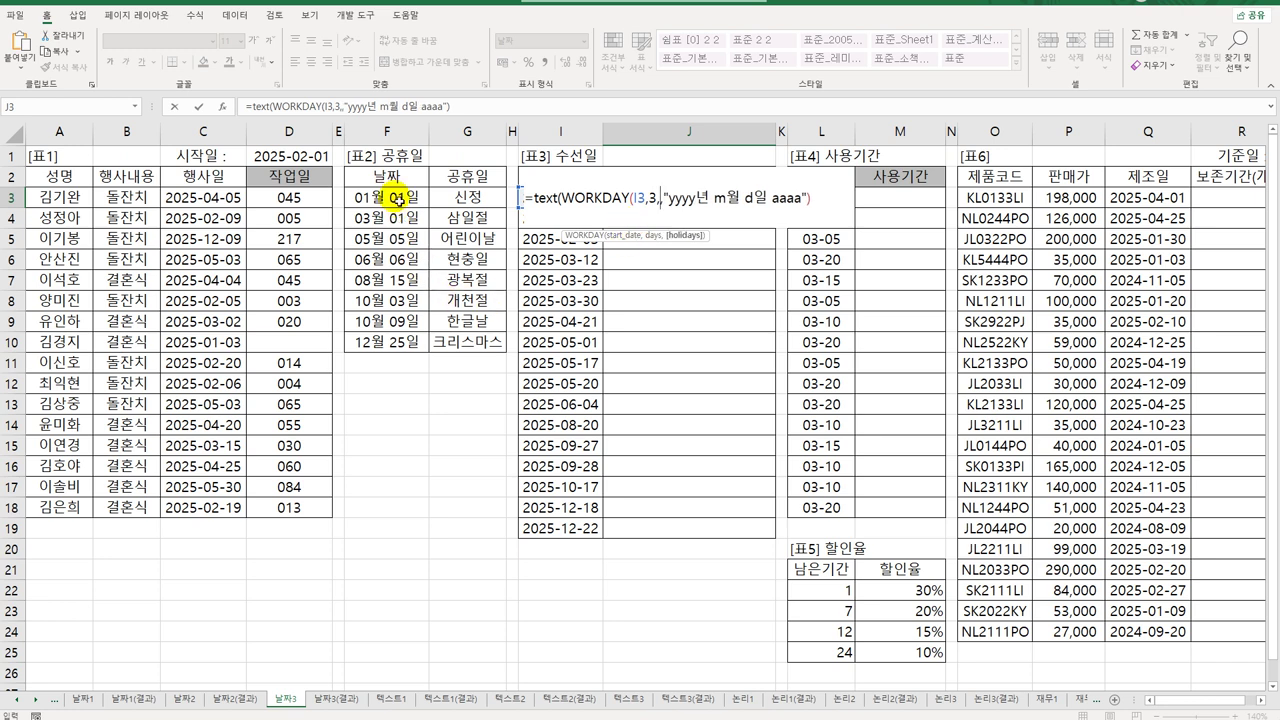
drag(394, 198, 407, 340)
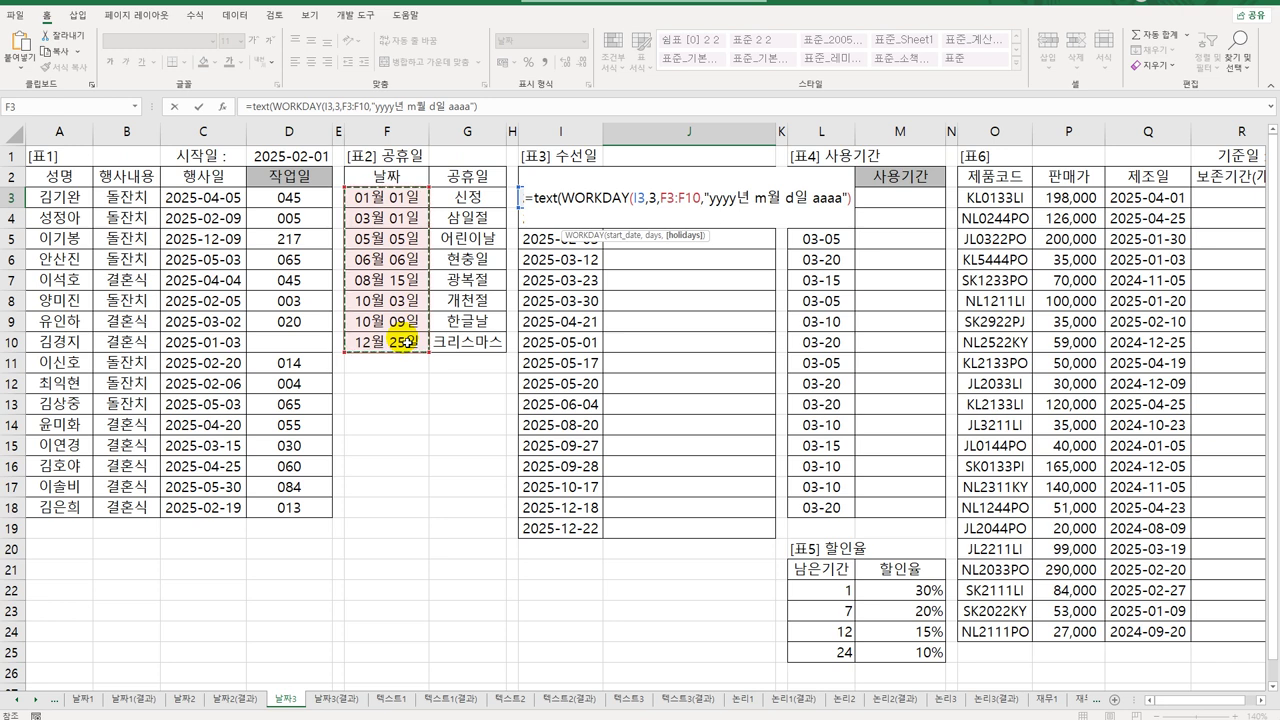
key(F4)
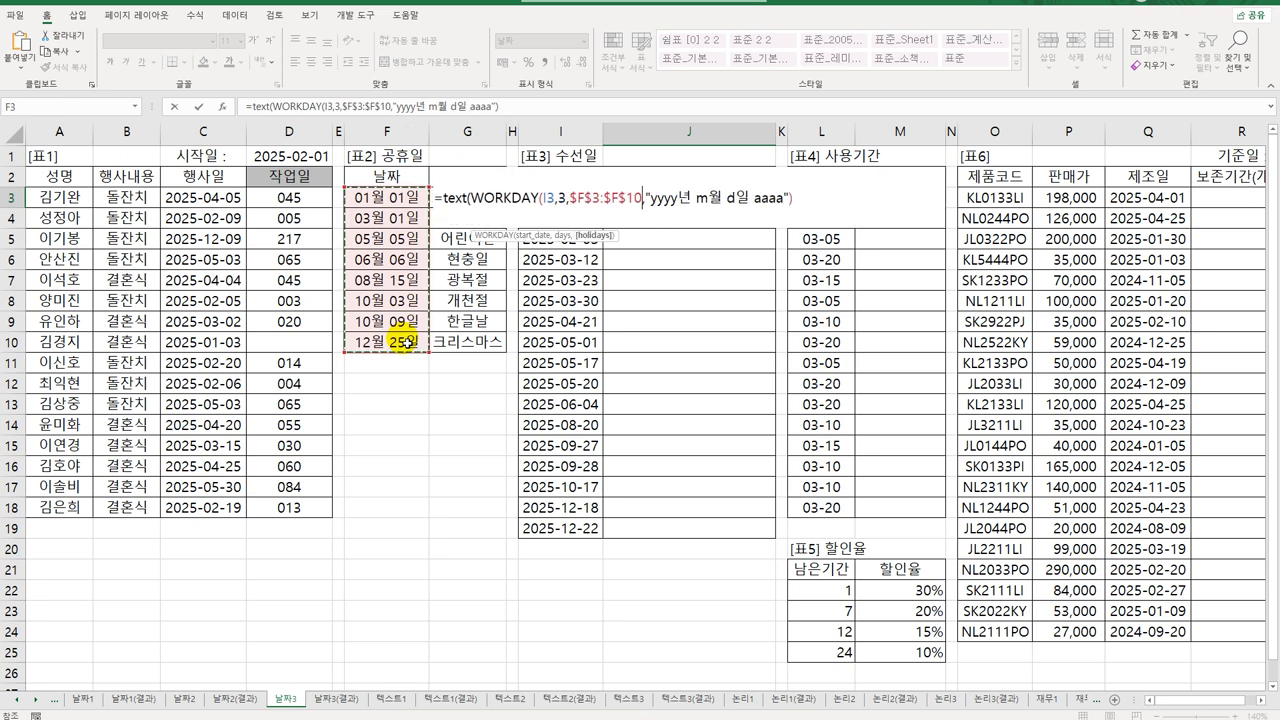
text())
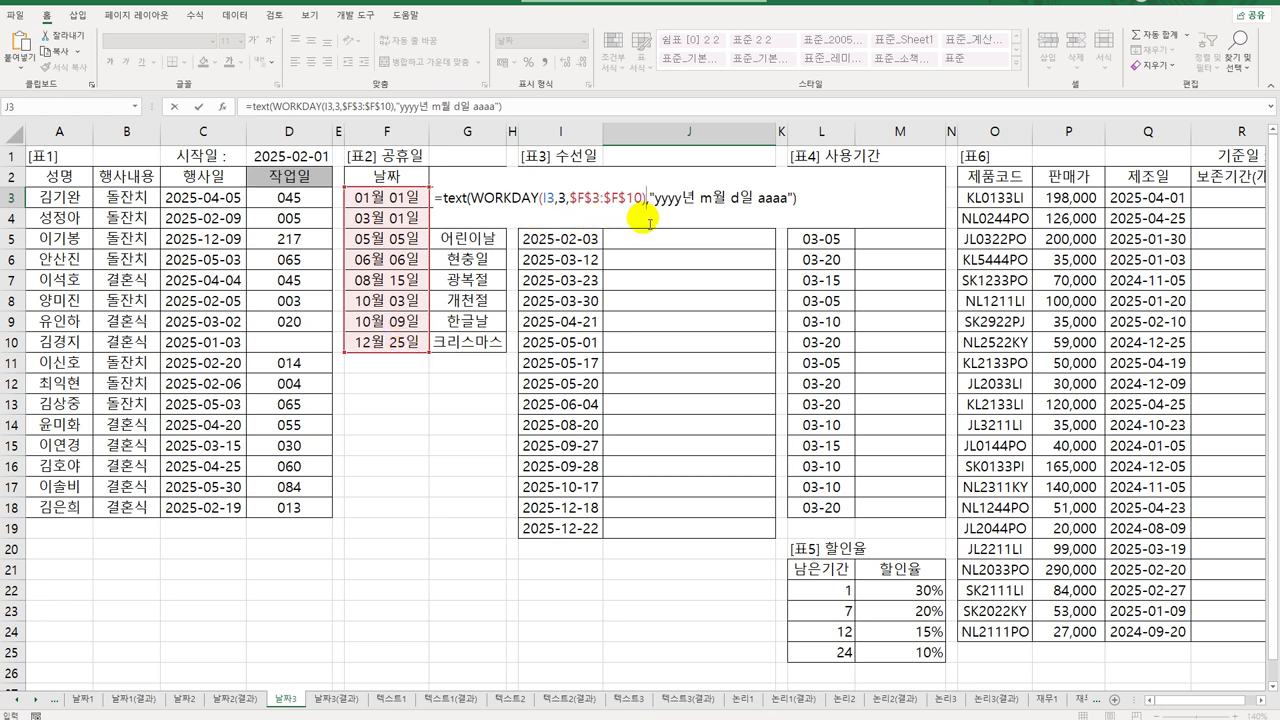
key(ctrl+Return)
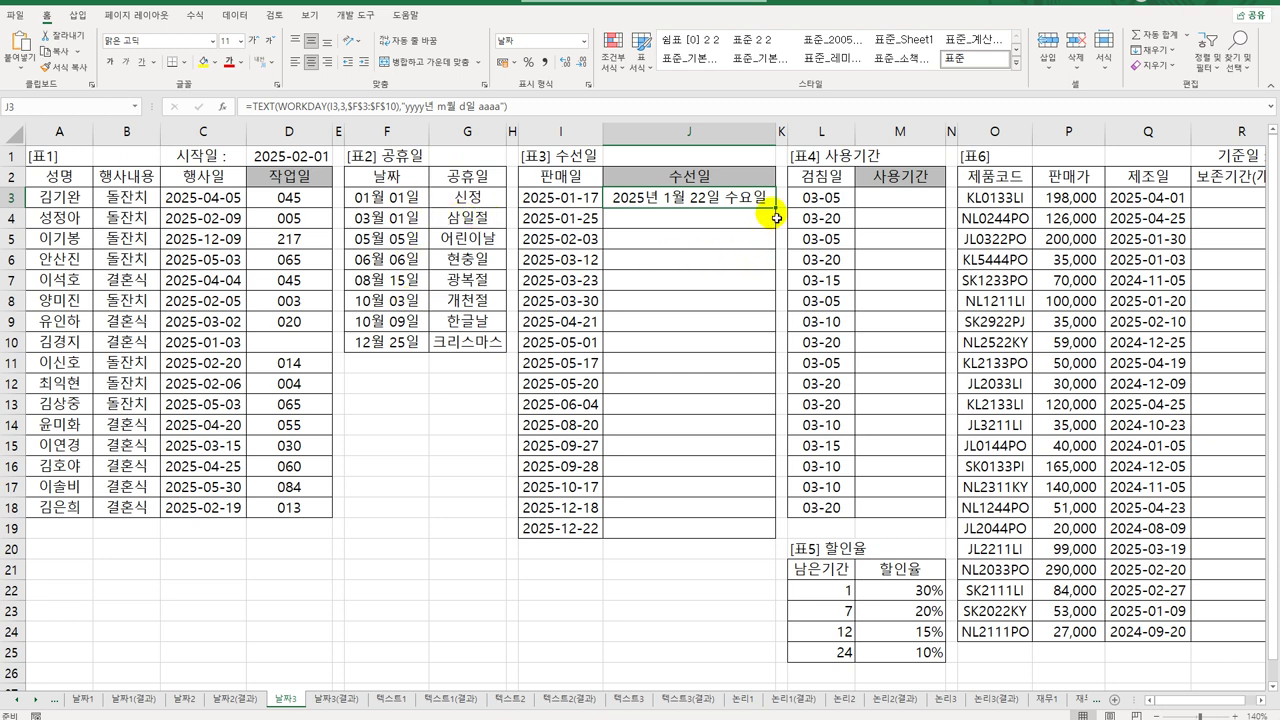
Fill the J3 formula down to J19 and review it against the 판매일 dates and the holiday list
drag(777, 210, 746, 524)
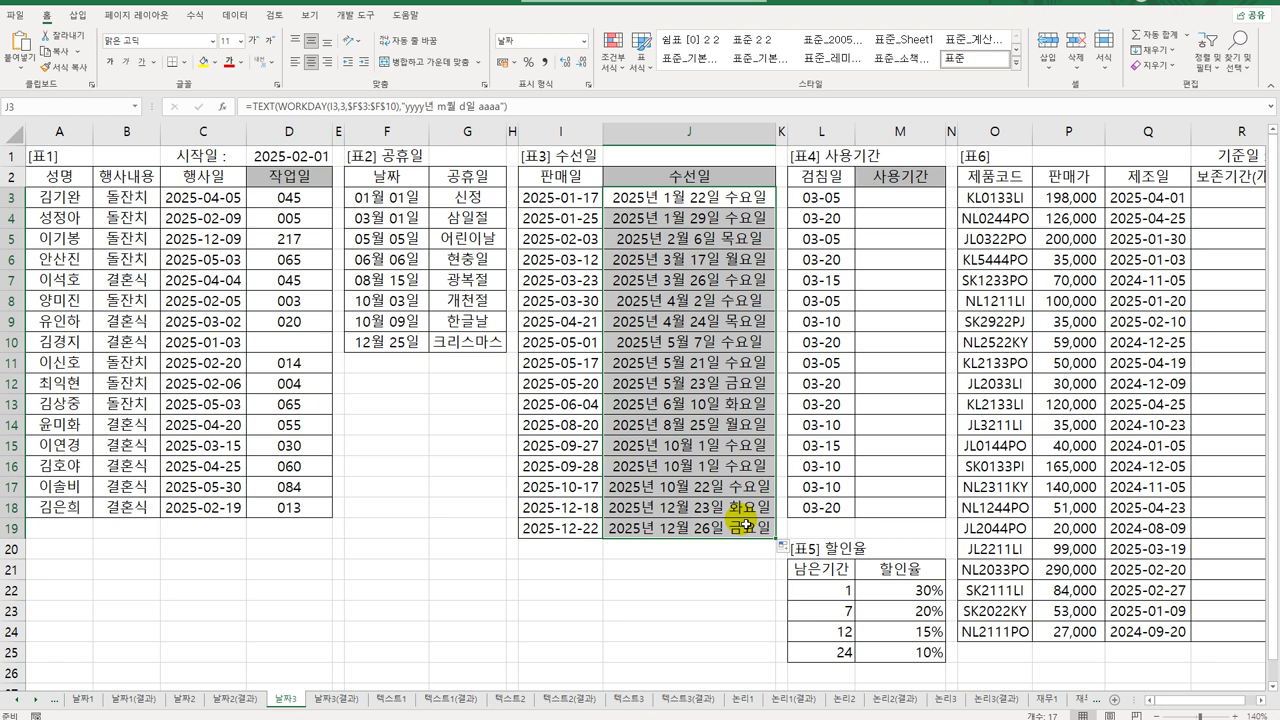
click(590, 198)
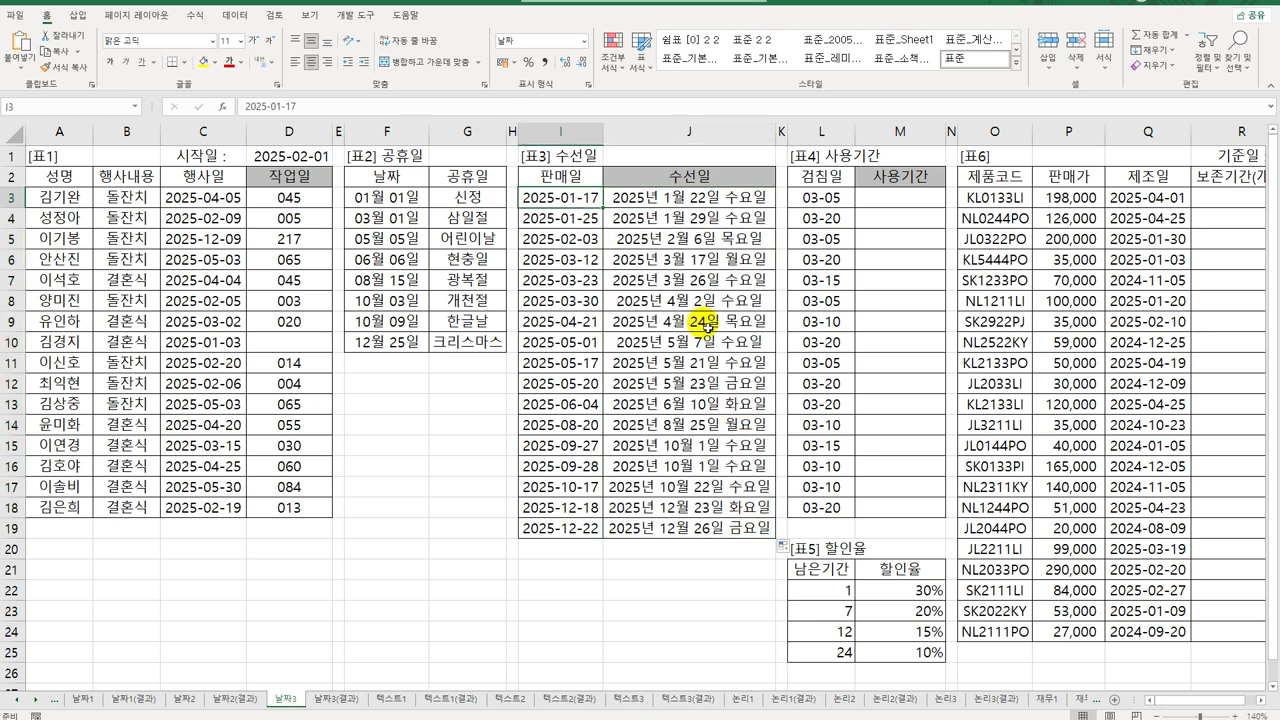
click(705, 197)
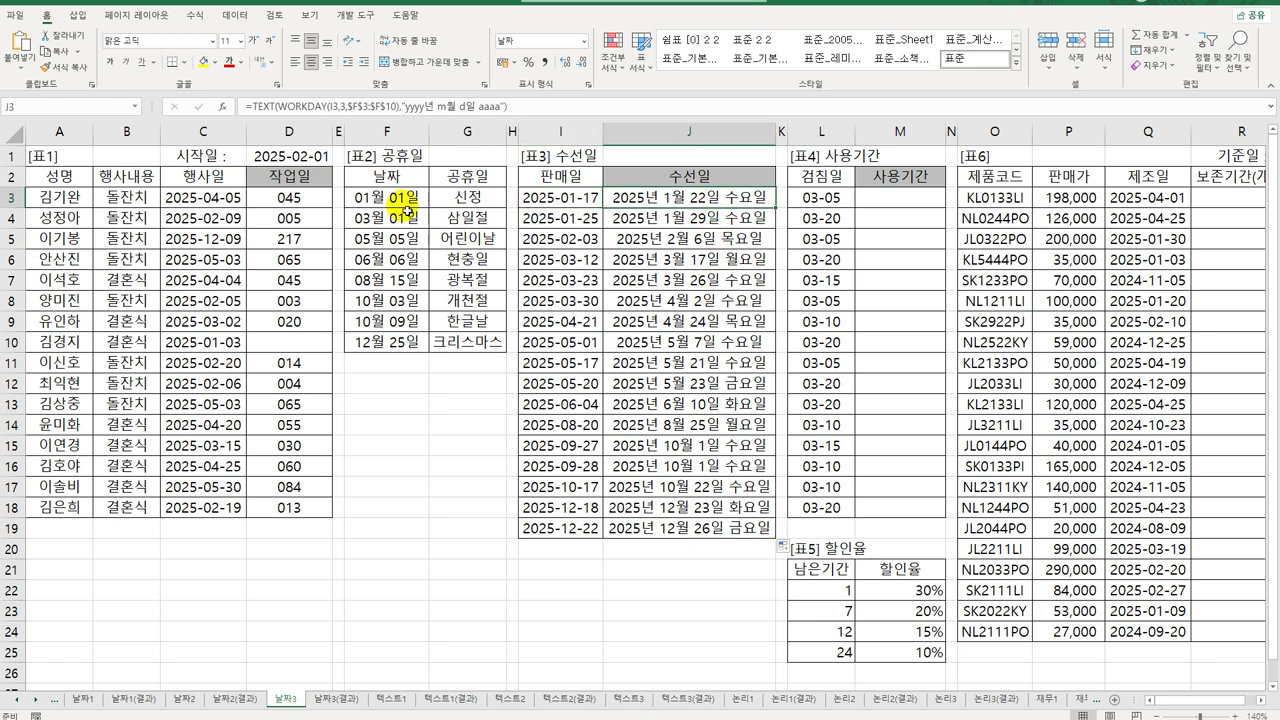
drag(407, 208, 390, 341)
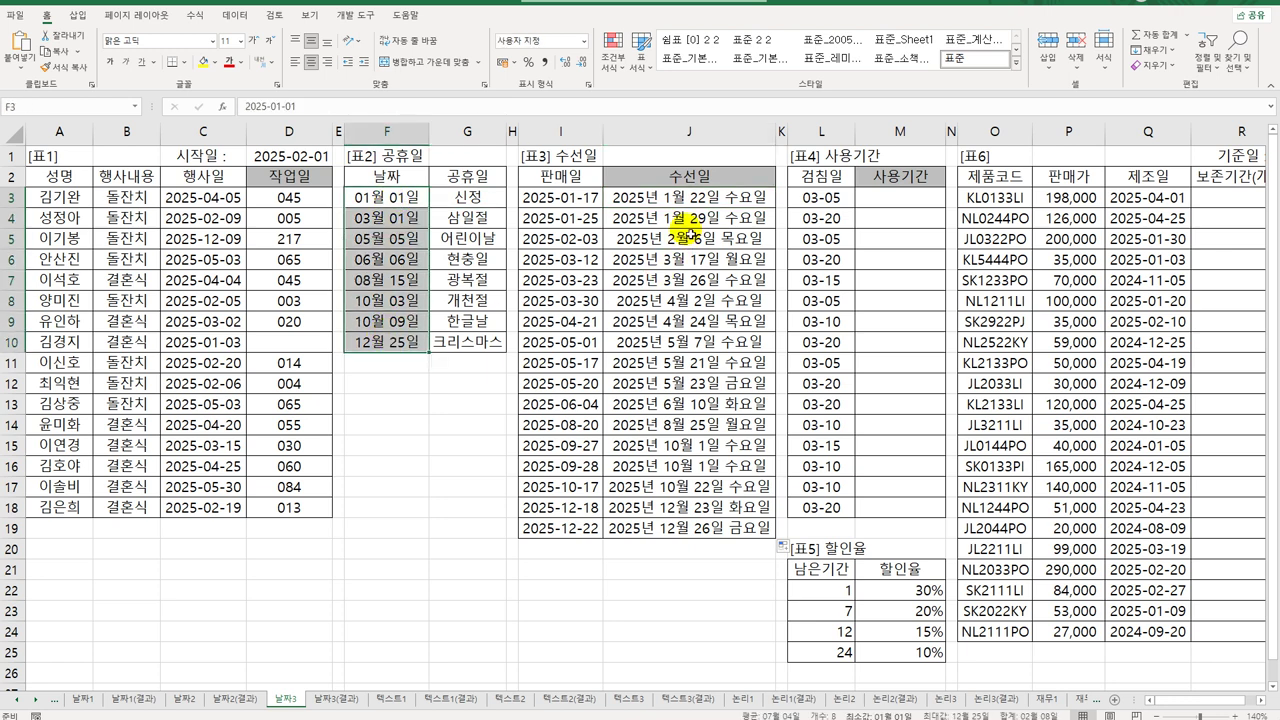
click(690, 197)
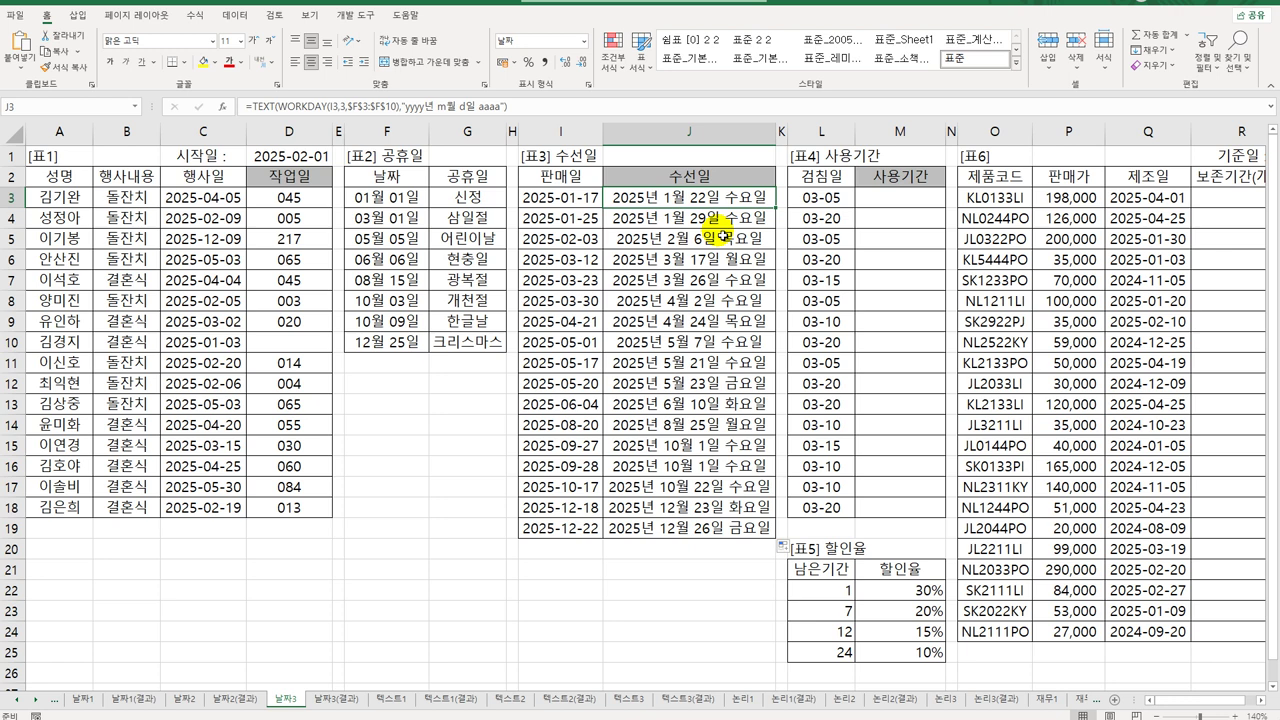
click(933, 207)
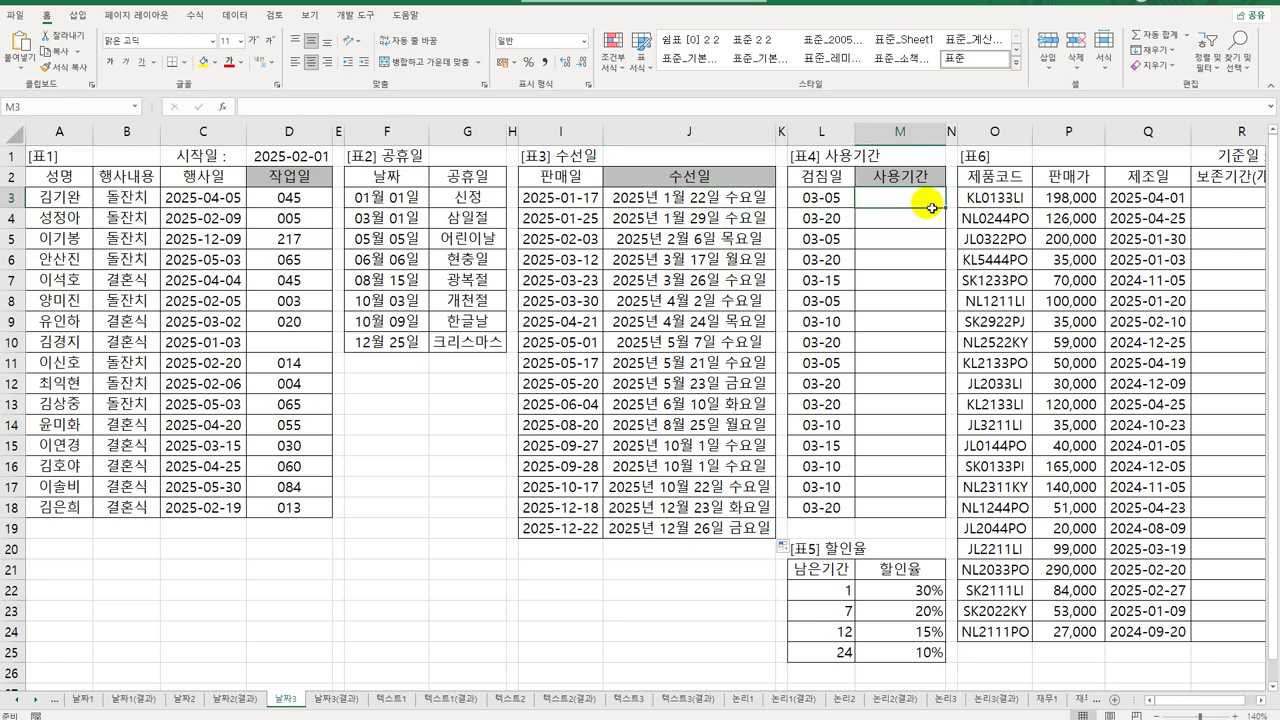
click(828, 197)
click(890, 213)
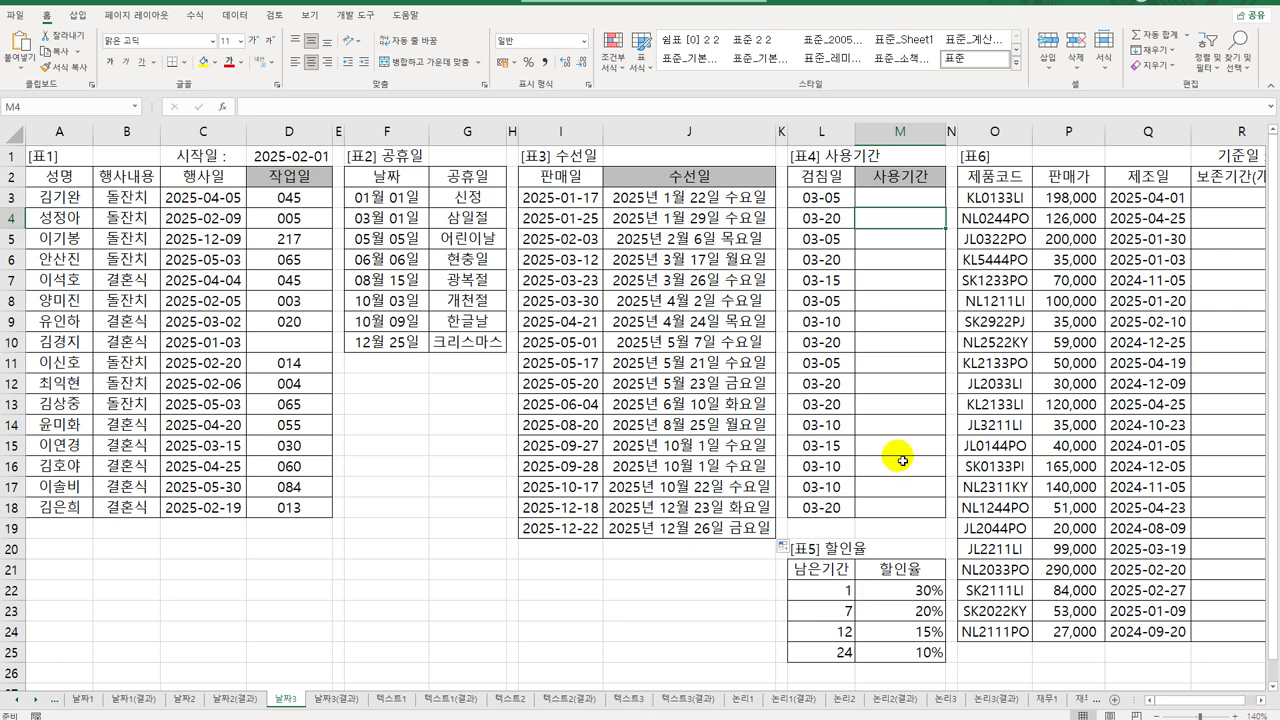
click(898, 201)
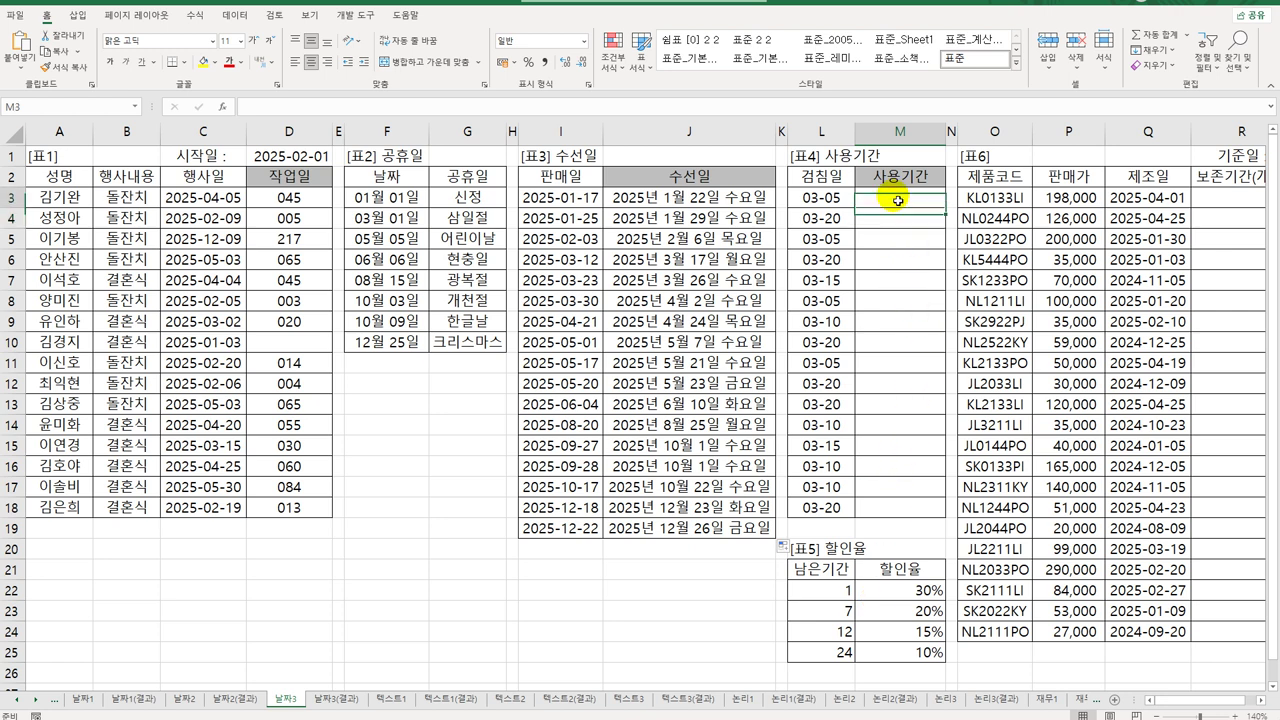
drag(898, 201, 878, 511)
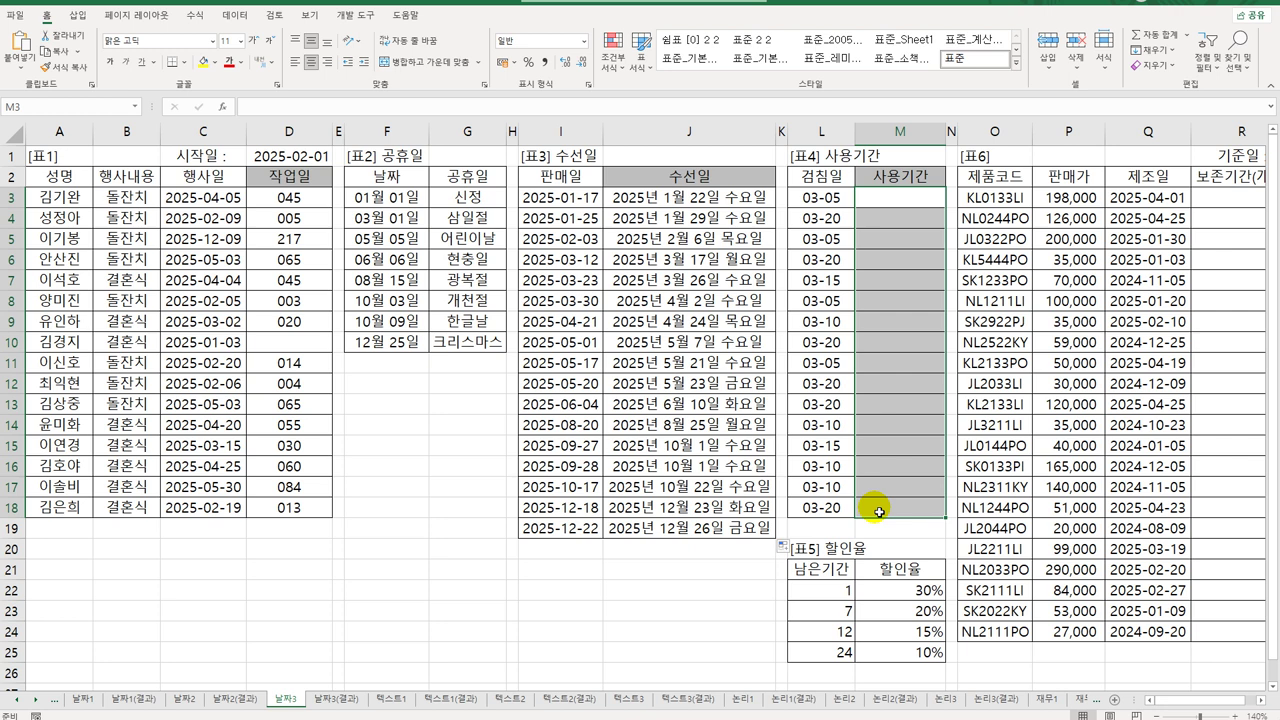
Enter an EDATE formula in M3 of the 사용기간 column that returns the date 1 month after L3
click(911, 209)
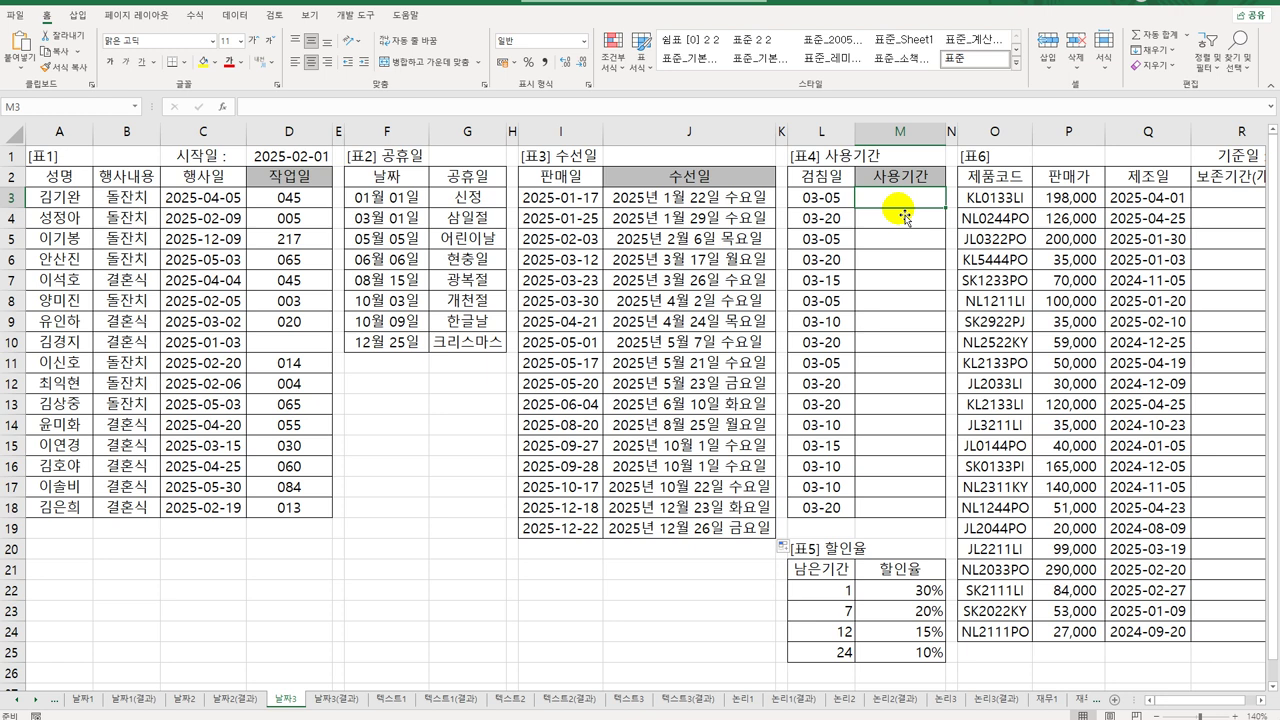
text(=EDATE()
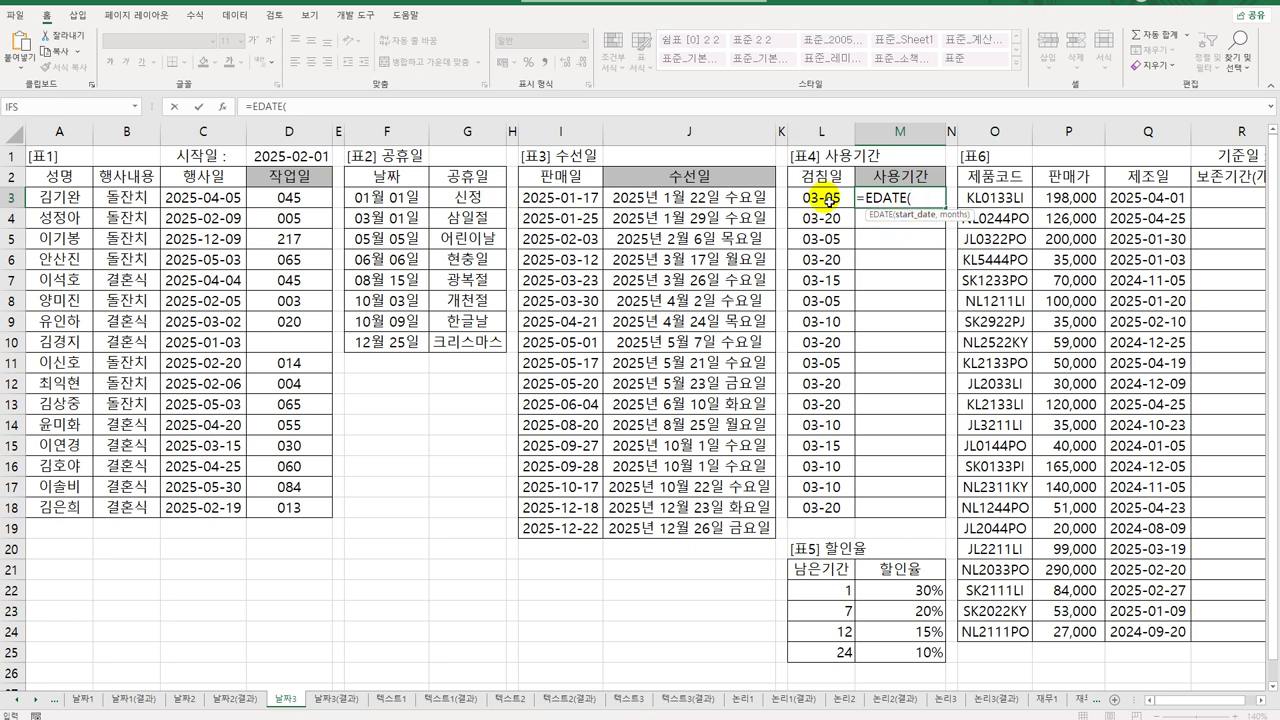
click(826, 200)
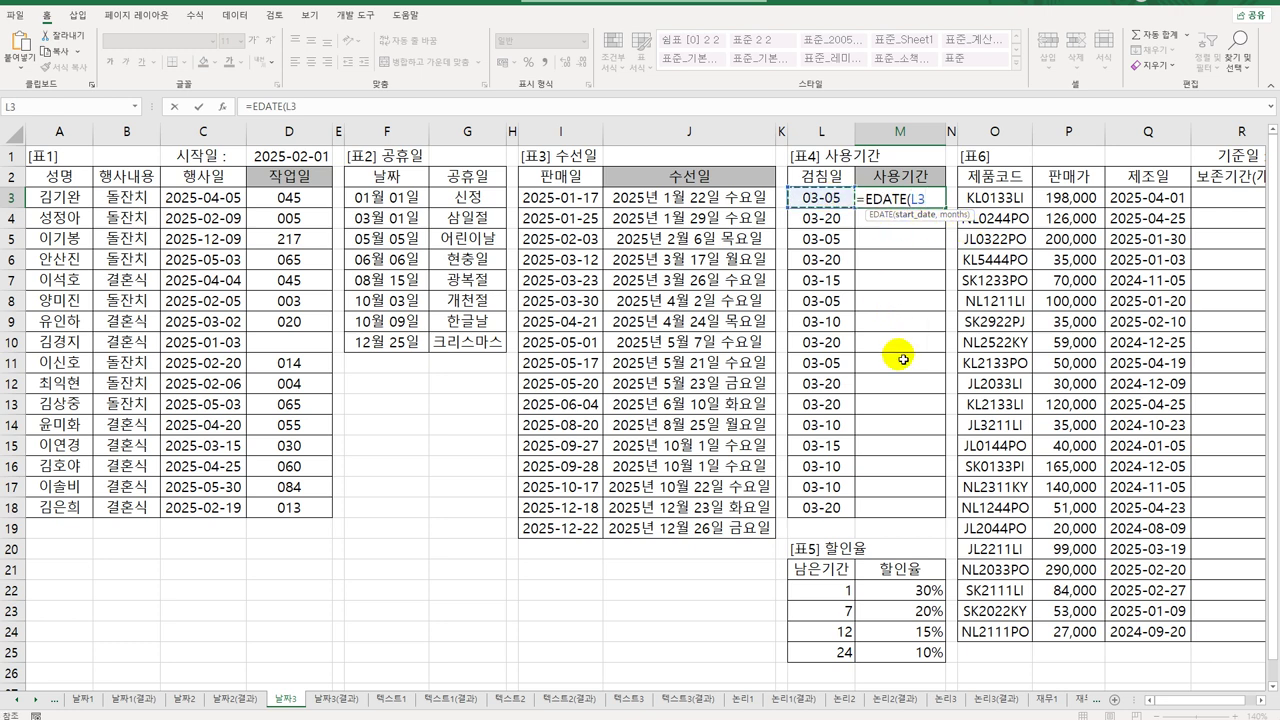
text(,1)
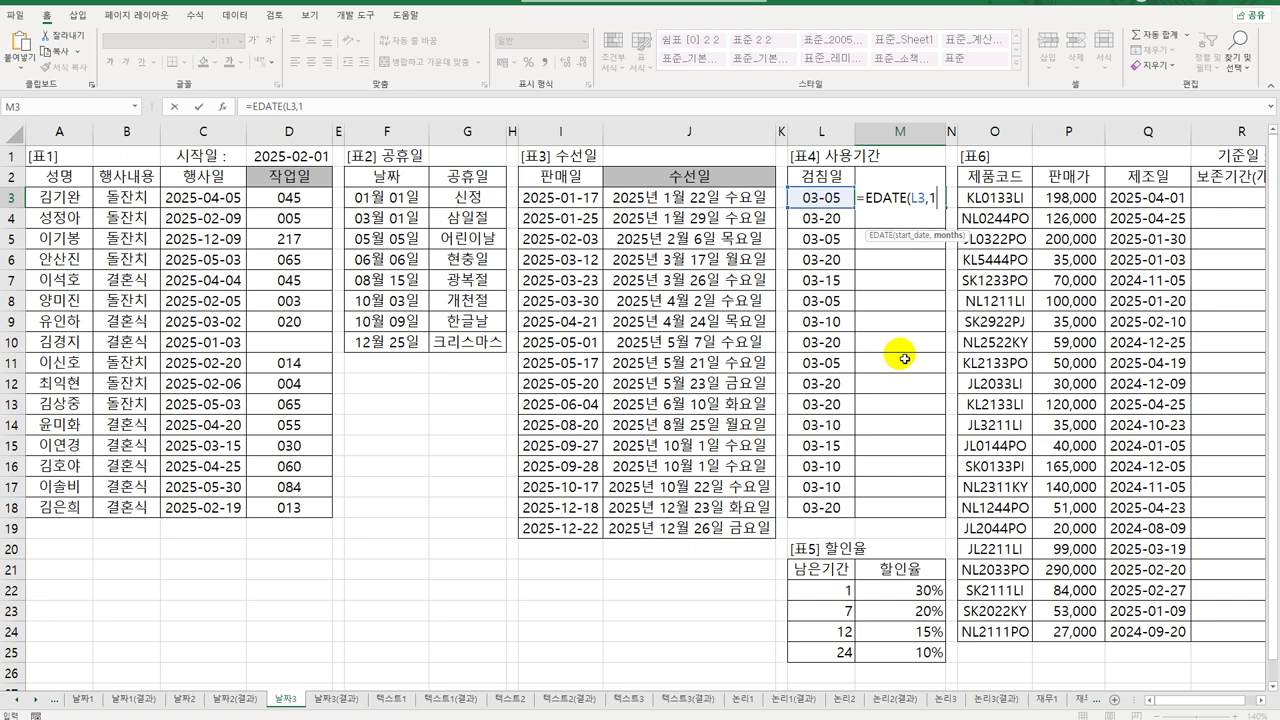
text())
key(Return)
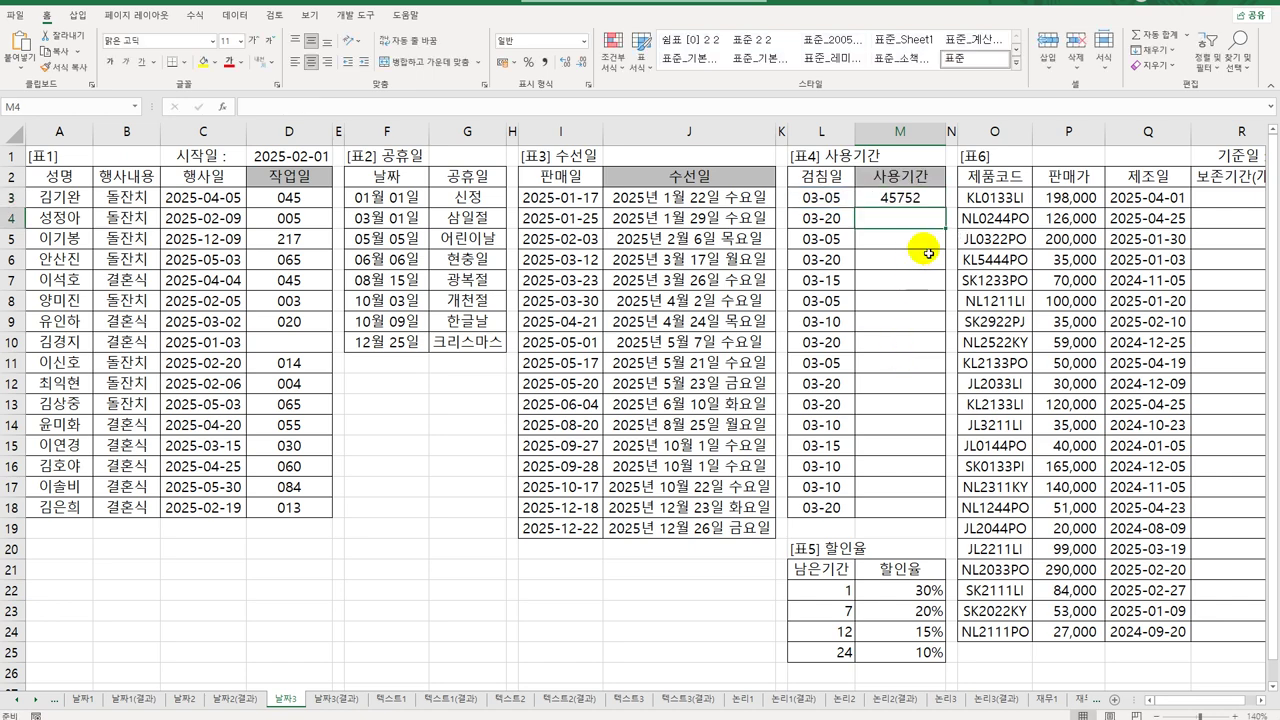
click(918, 198)
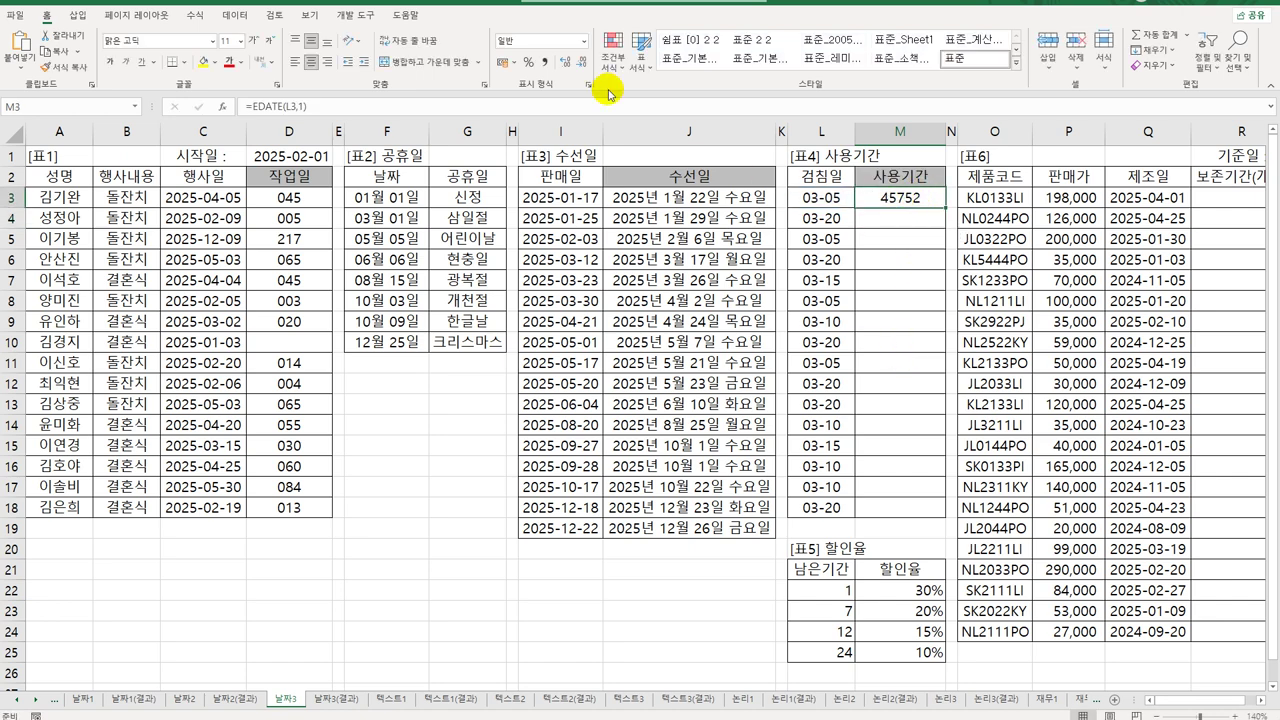
click(585, 46)
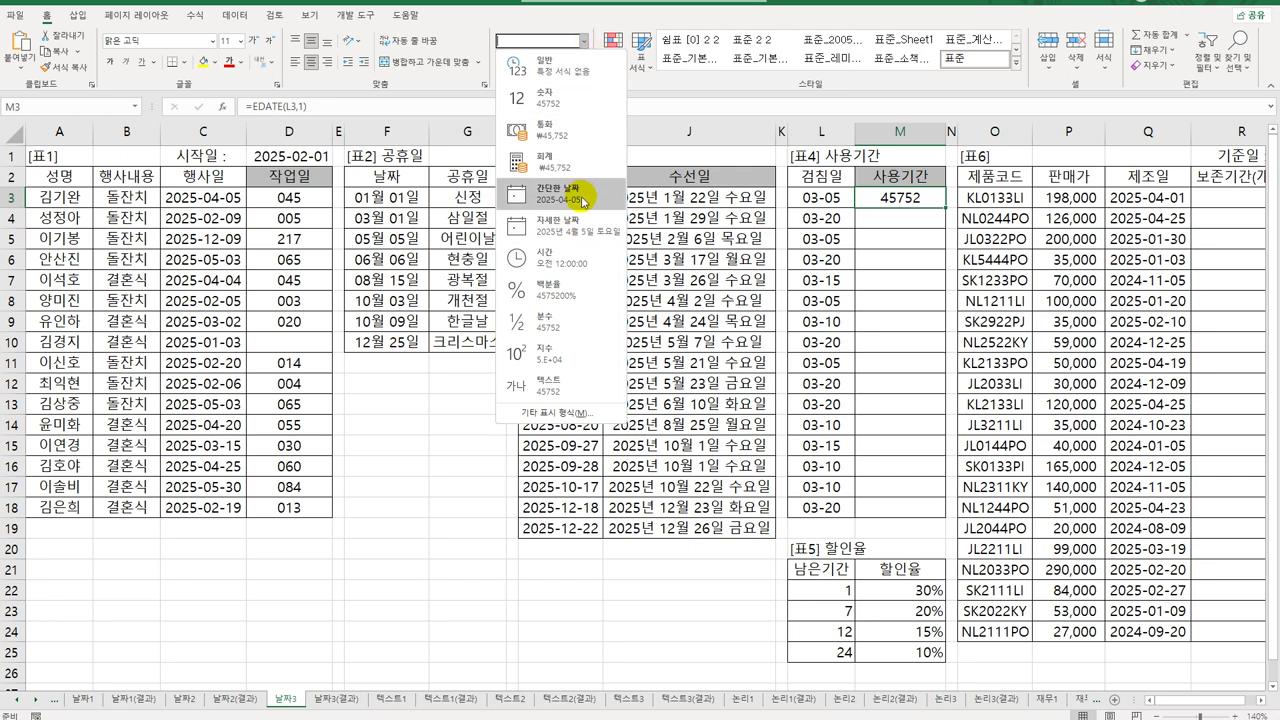
right_click(916, 198)
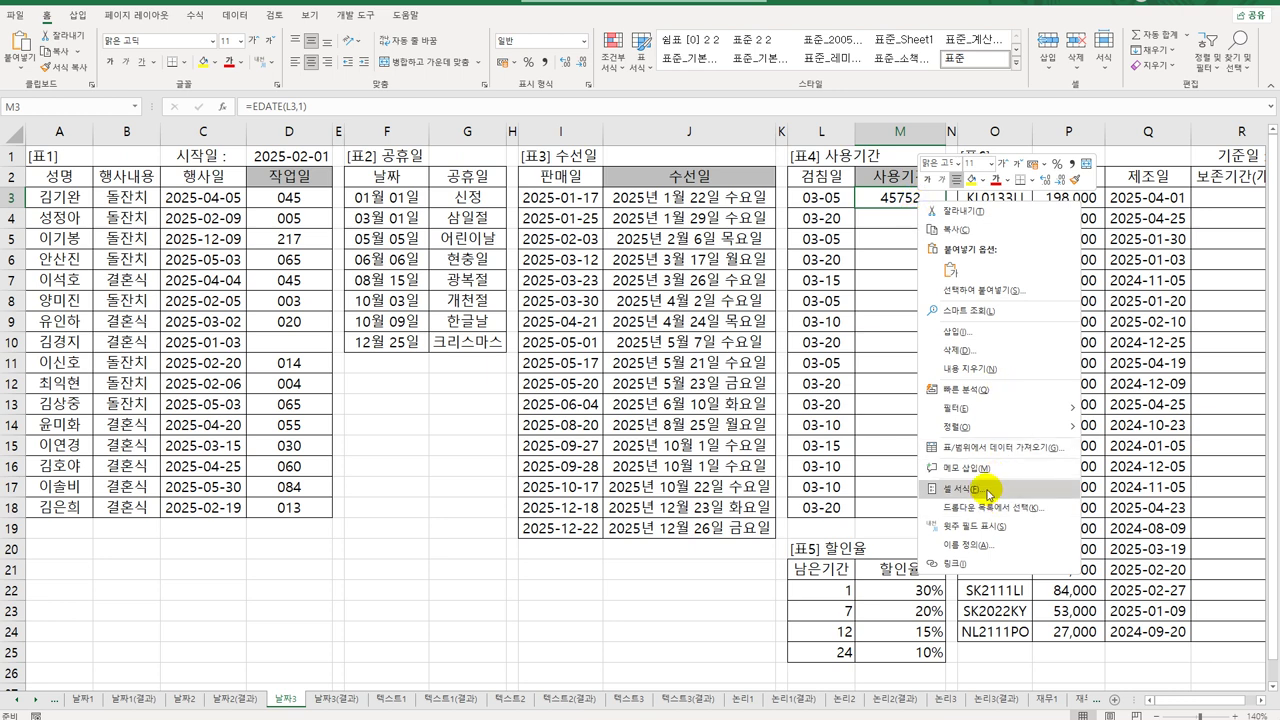
click(893, 200)
Wrap the EDATE expression in M3 in a TEXT function with the format "mm/dd"
double_click(889, 204)
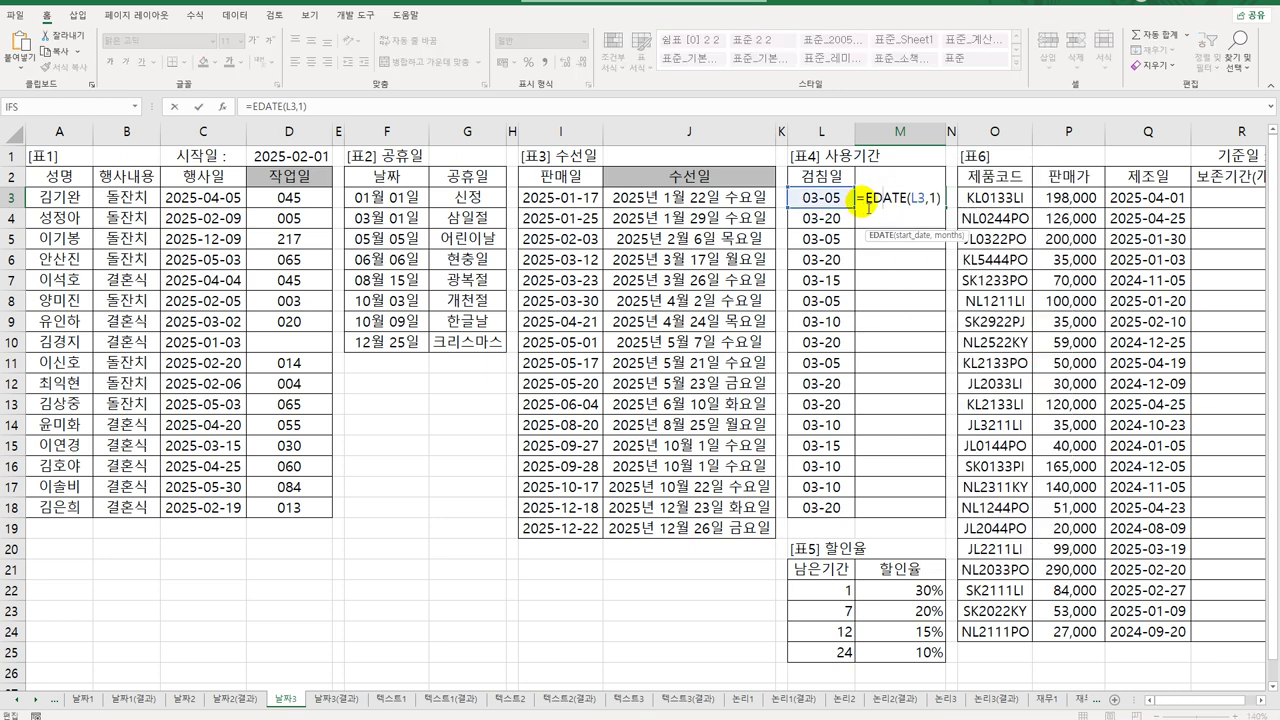
click(864, 198)
text(text)
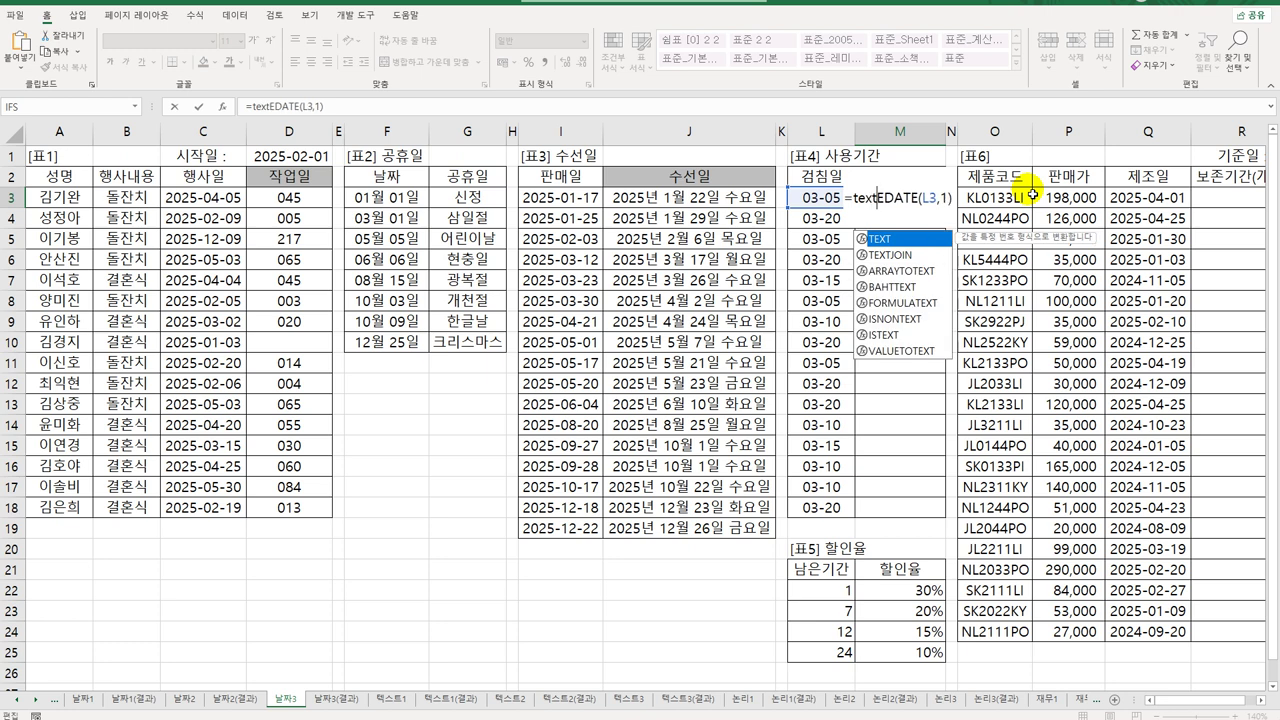
key(Tab)
key(End)
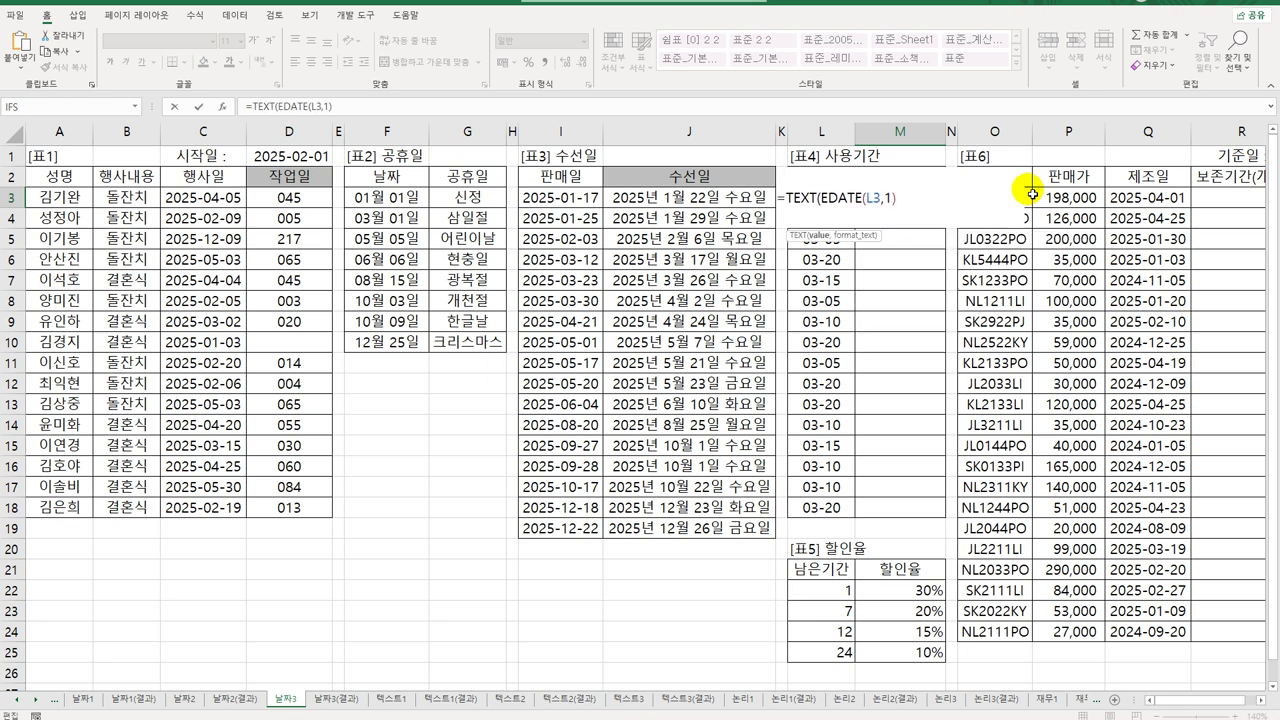
text(,"mm)
text(/dd")
text())
key(ctrl+Return)
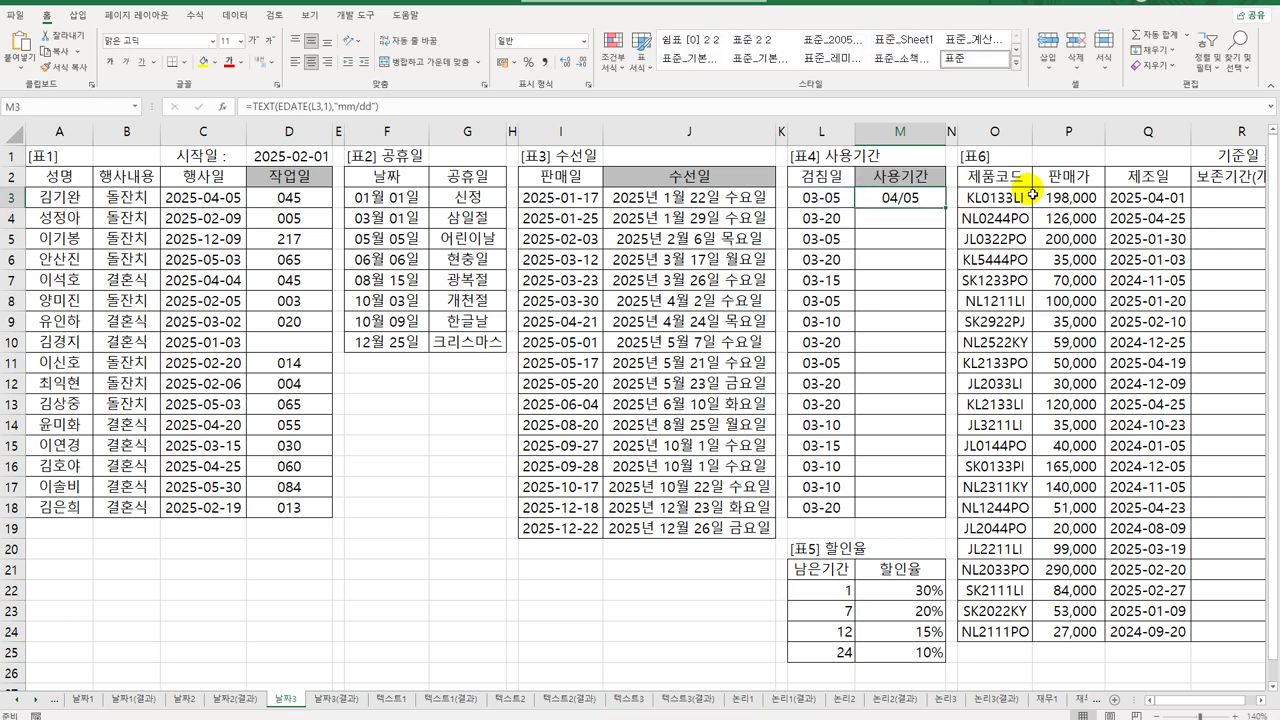
Change the months argument of EDATE in M3 to -1 and check the revised formula
double_click(892, 198)
click(898, 203)
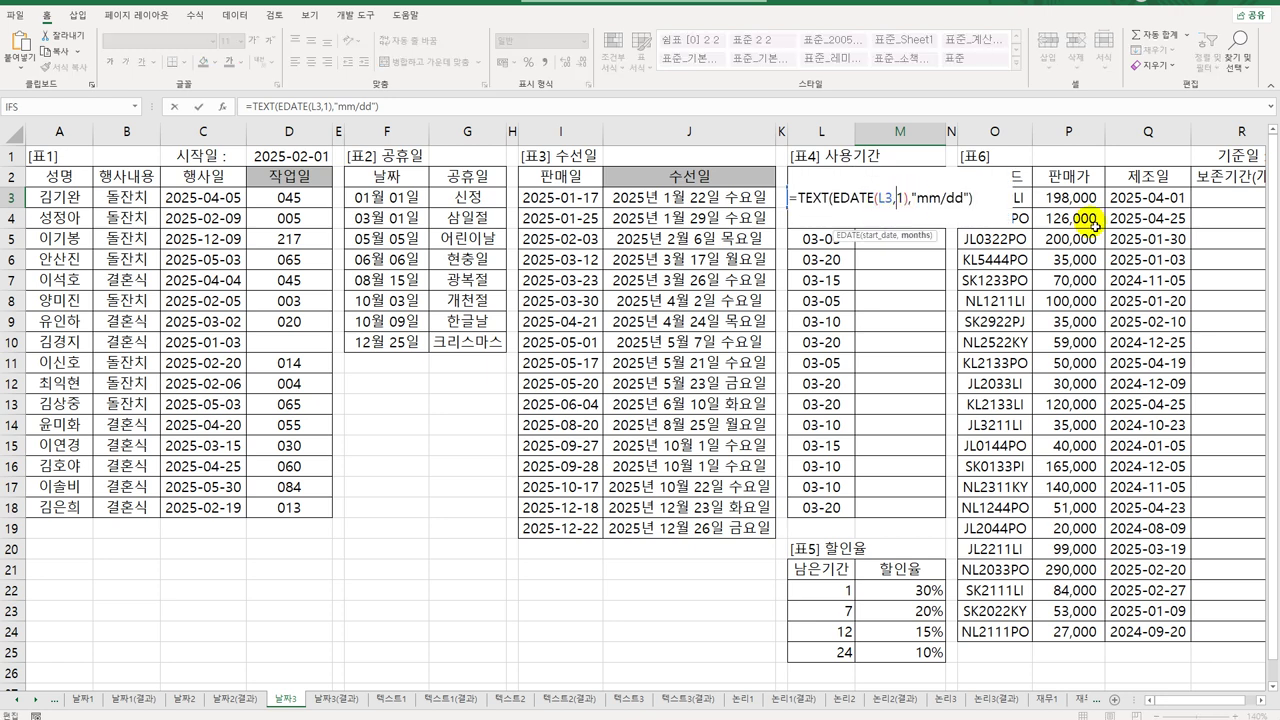
text(-)
key(Return)
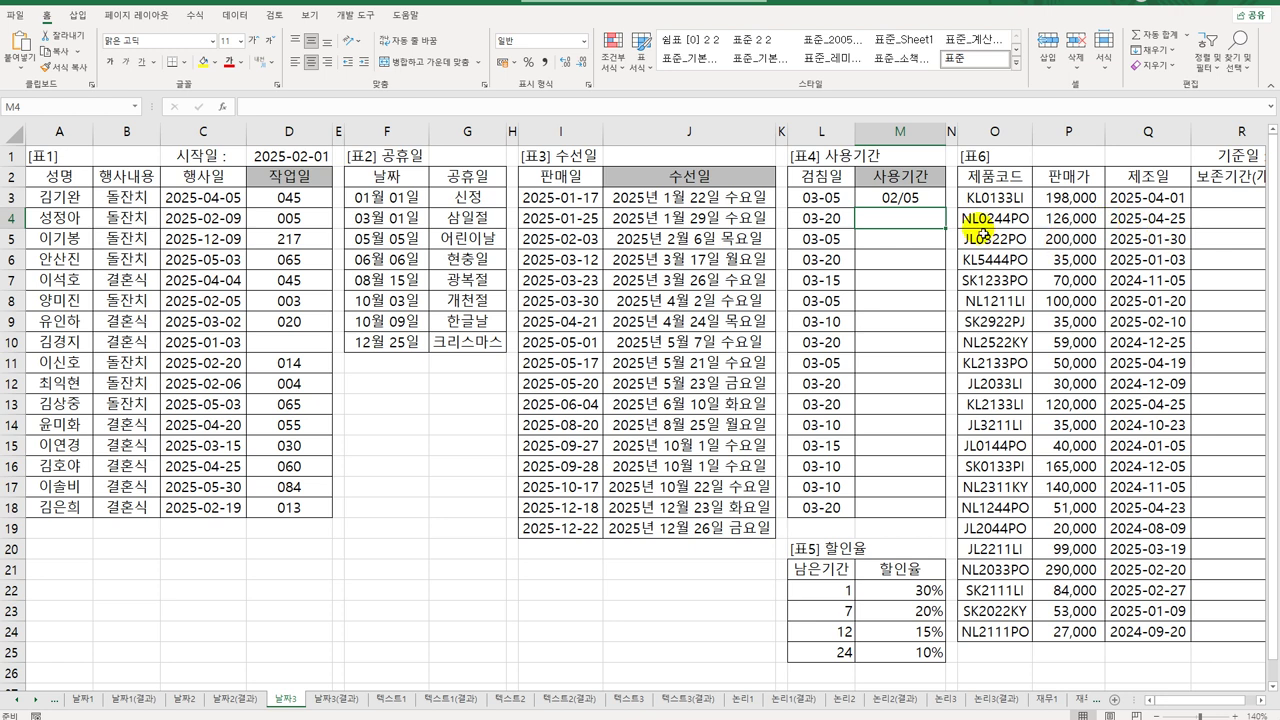
click(905, 200)
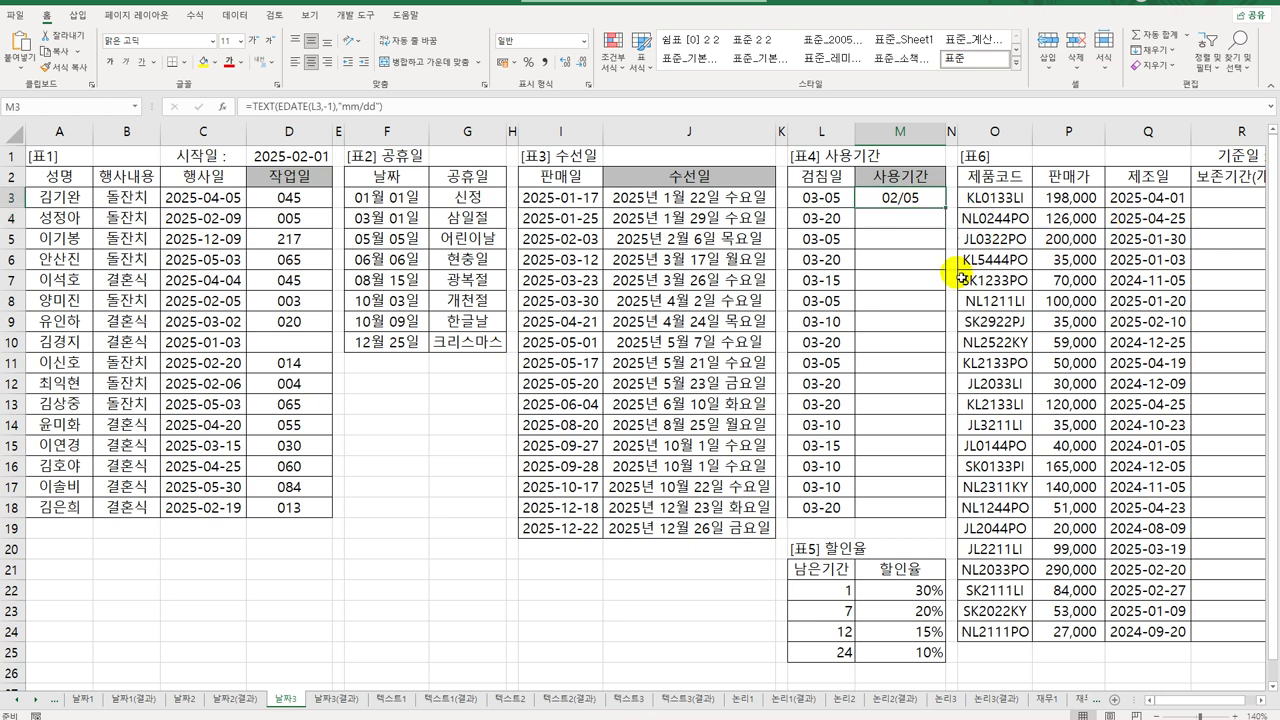
Add 1 day to the EDATE result inside the TEXT formula in M3
double_click(903, 203)
key(Right)
key(Right)
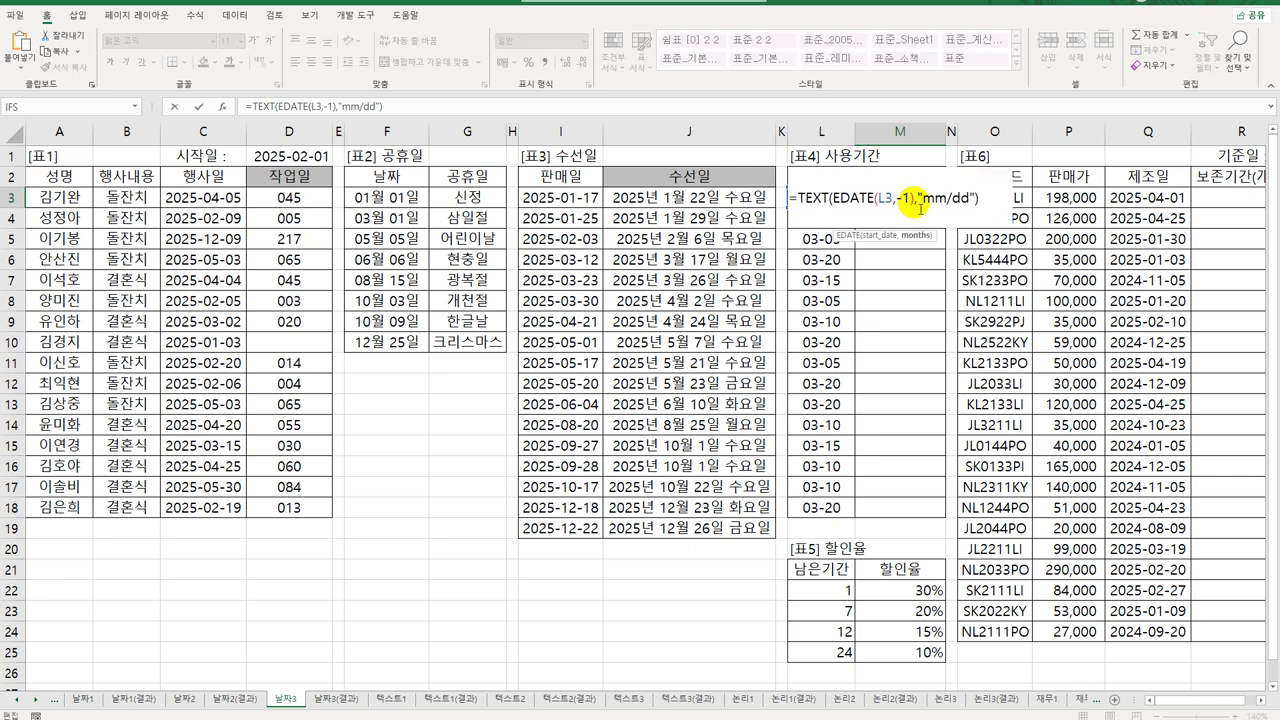
text(+1)
key(ctrl+Return)
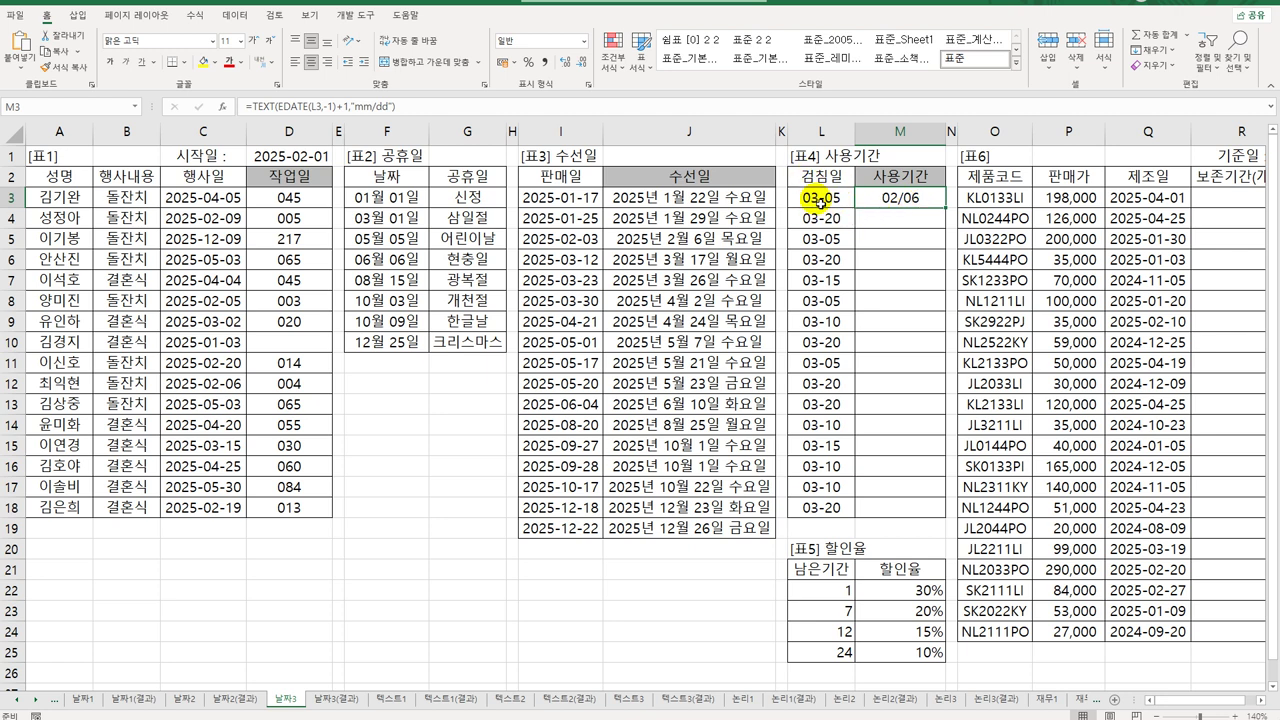
Append "~" and TEXT(L3,"mm/dd") to the M3 formula, and fill it down to M18
double_click(910, 198)
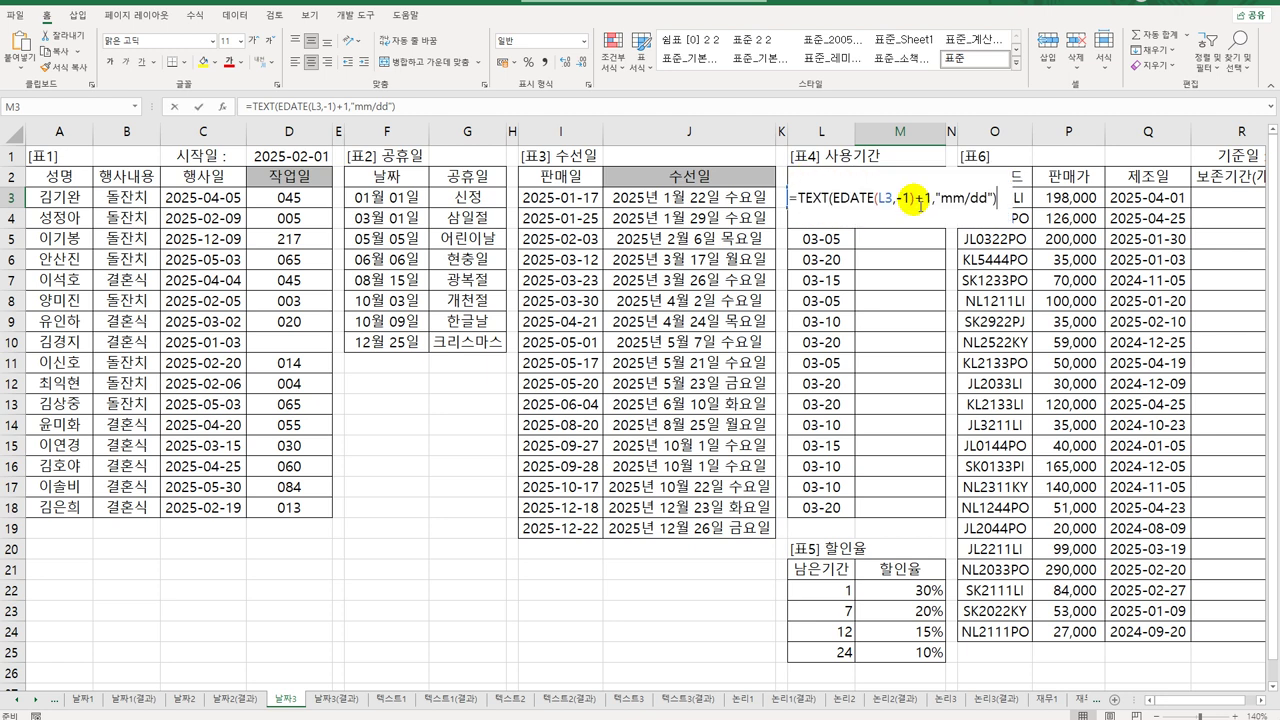
click(993, 207)
text(&)
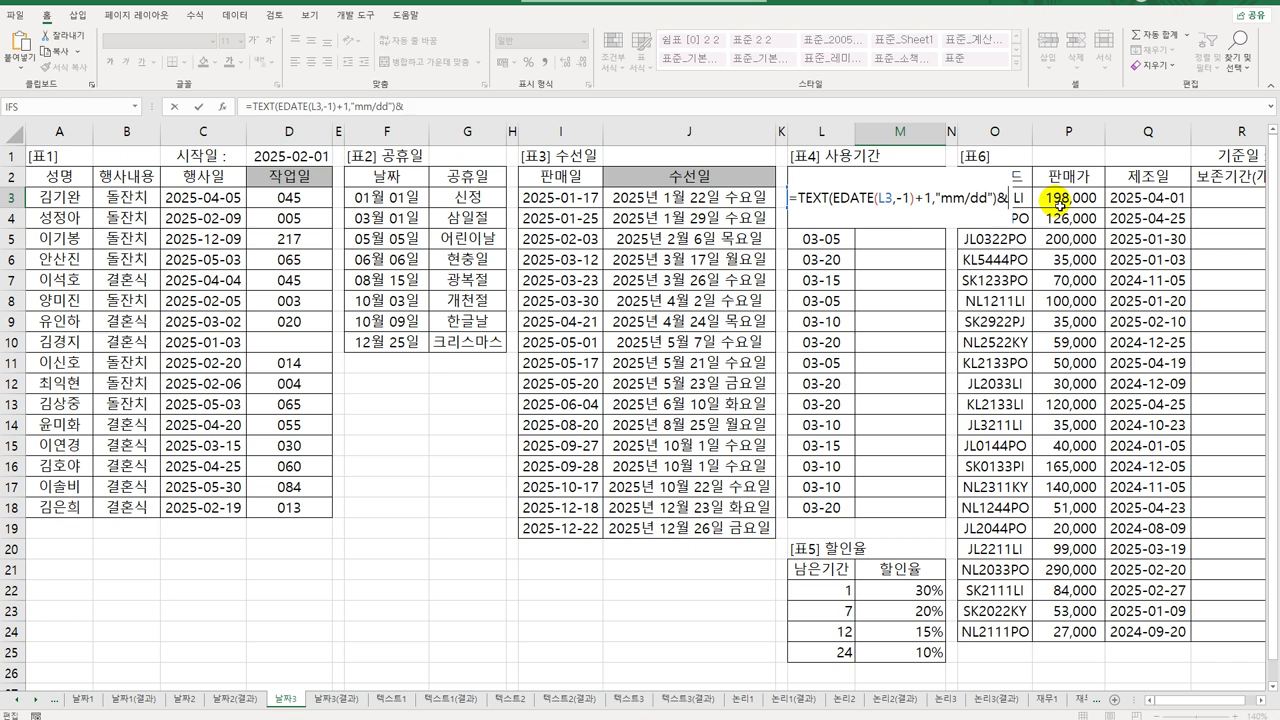
text(")
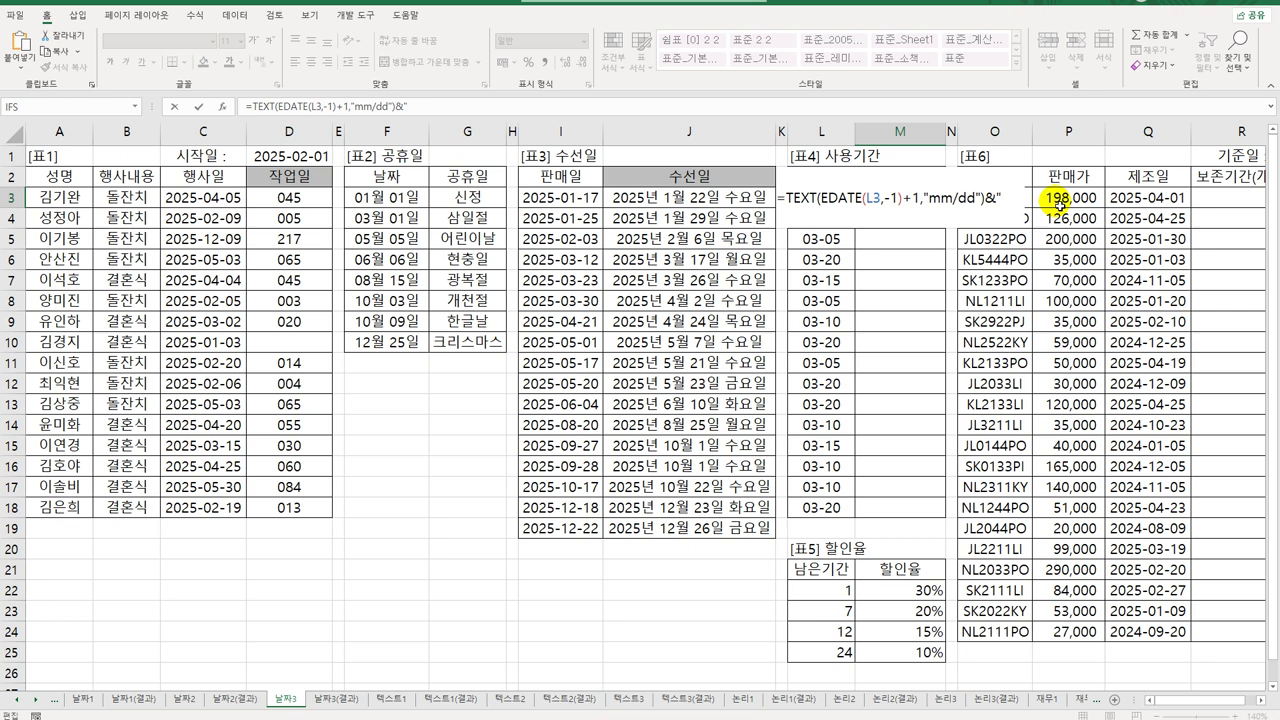
text(~"&)
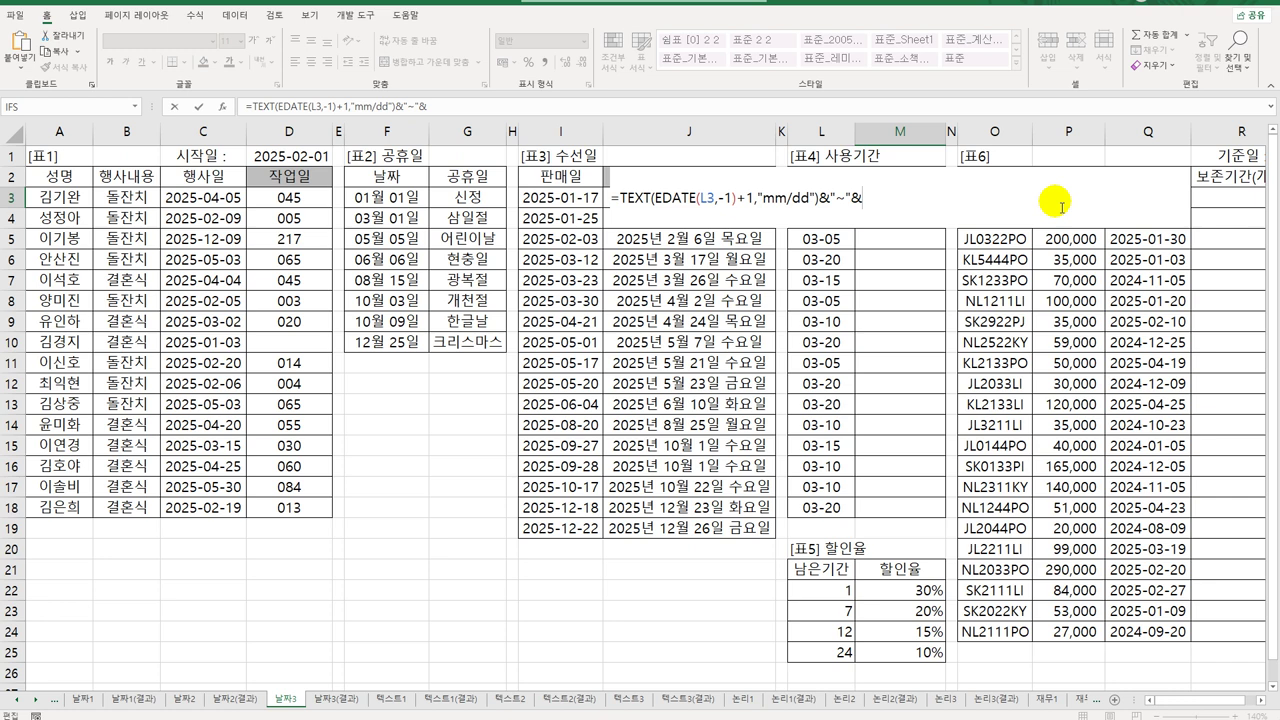
text(text)
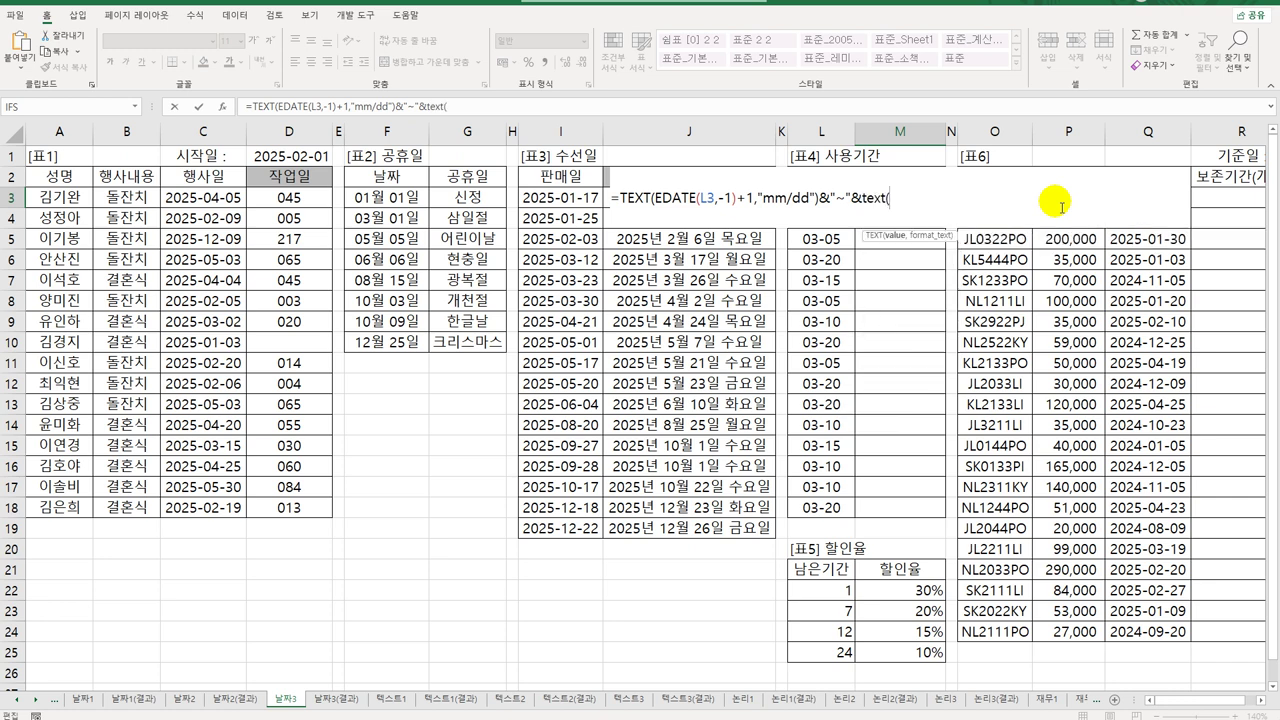
text((l3,"mm/dd"))
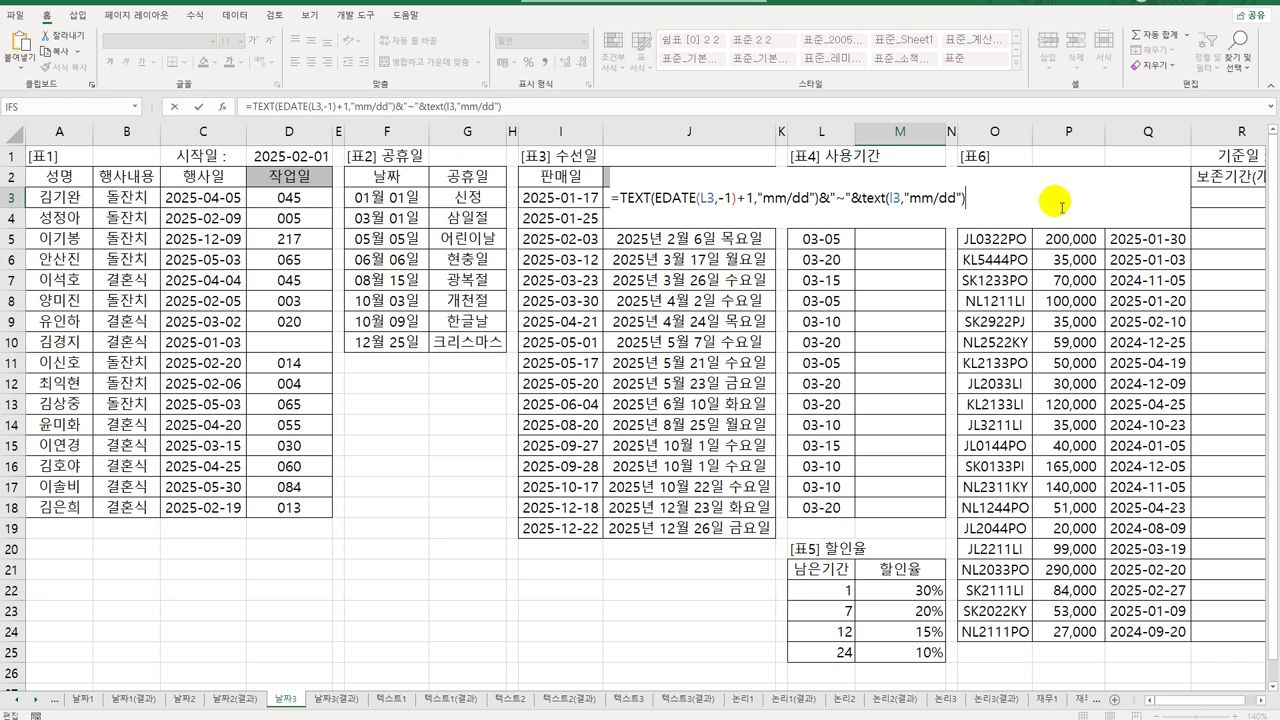
key(ctrl+Return)
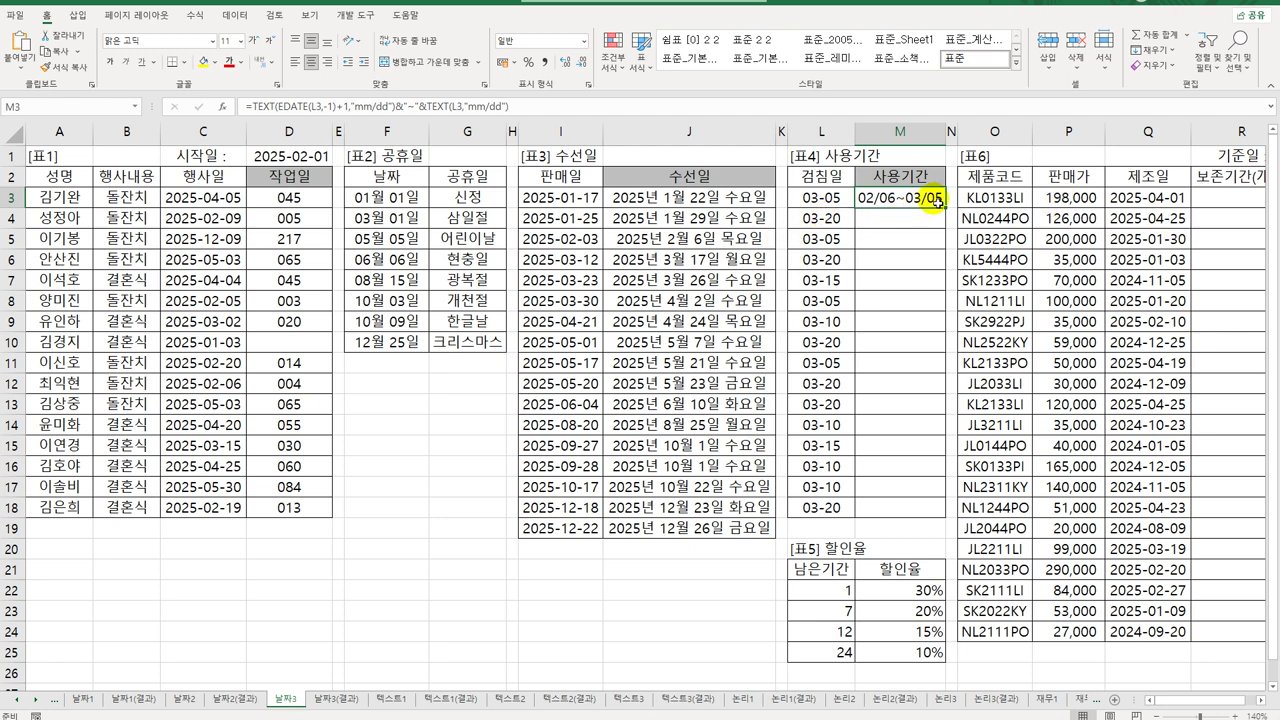
drag(938, 201, 922, 510)
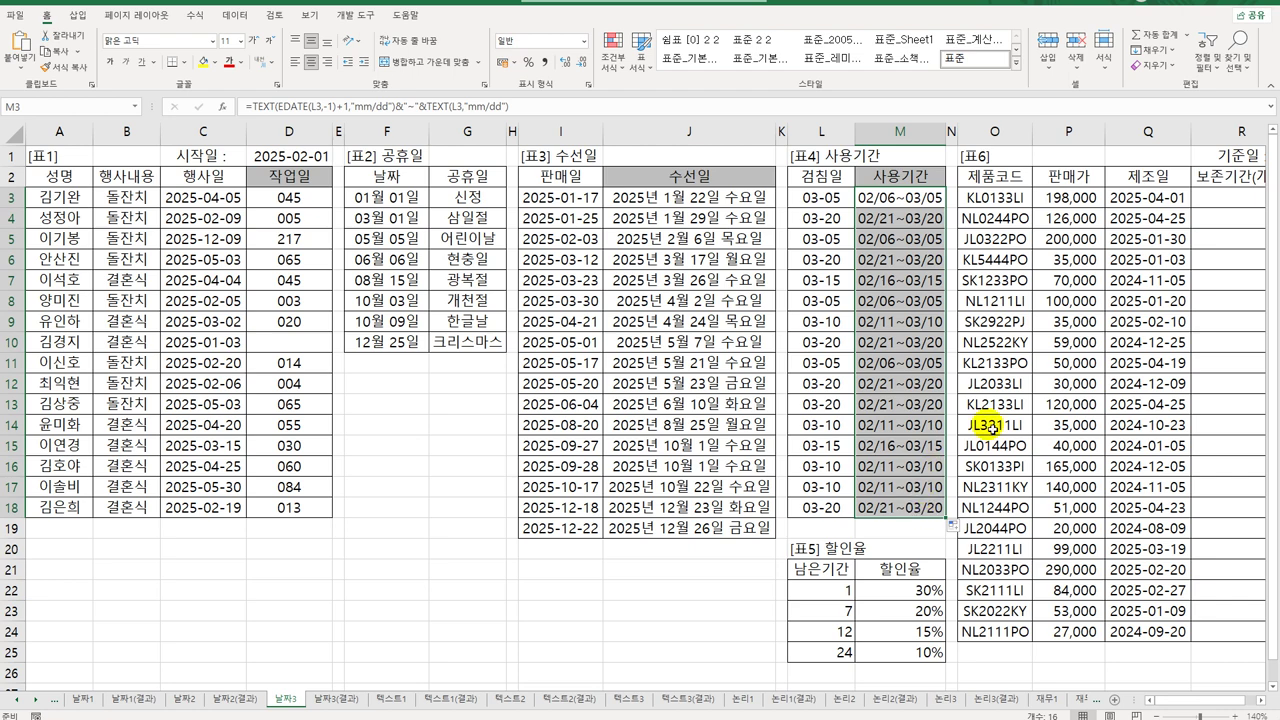
Auto-fit the width of column S so the 기준일 date in S1 displays in full
click(1212, 197)
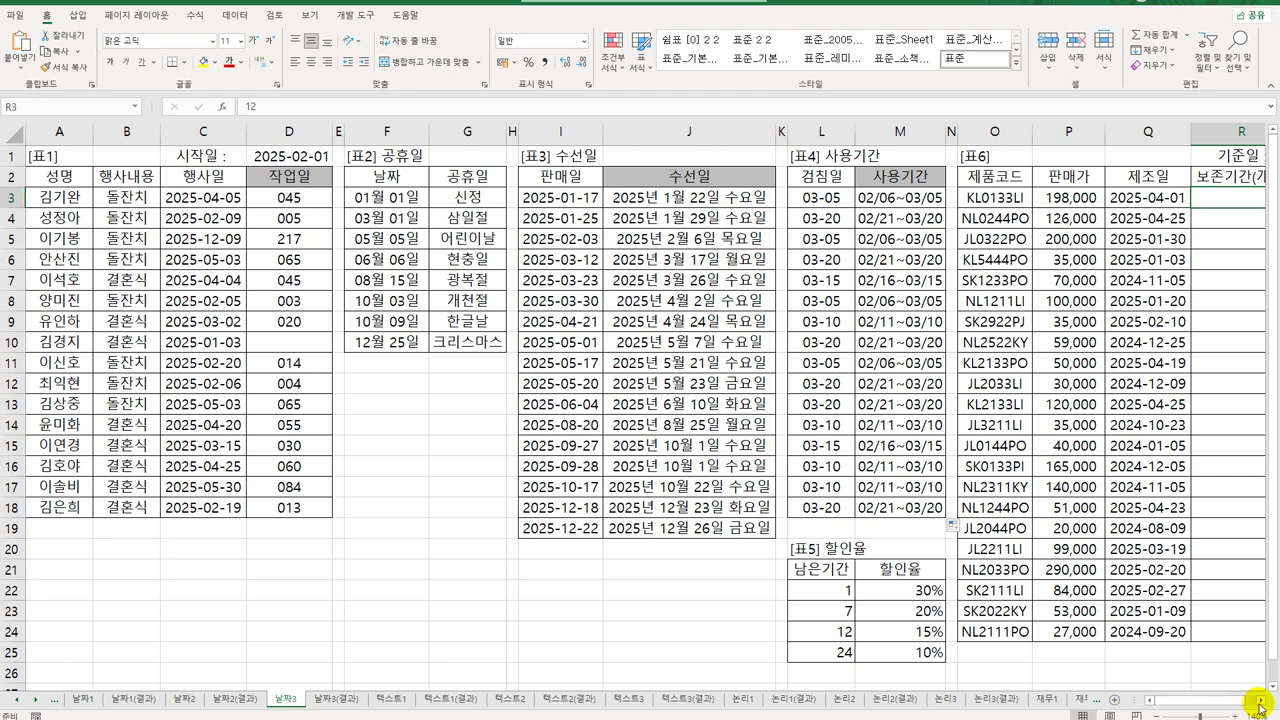
scroll(1199, 253, right, 3)
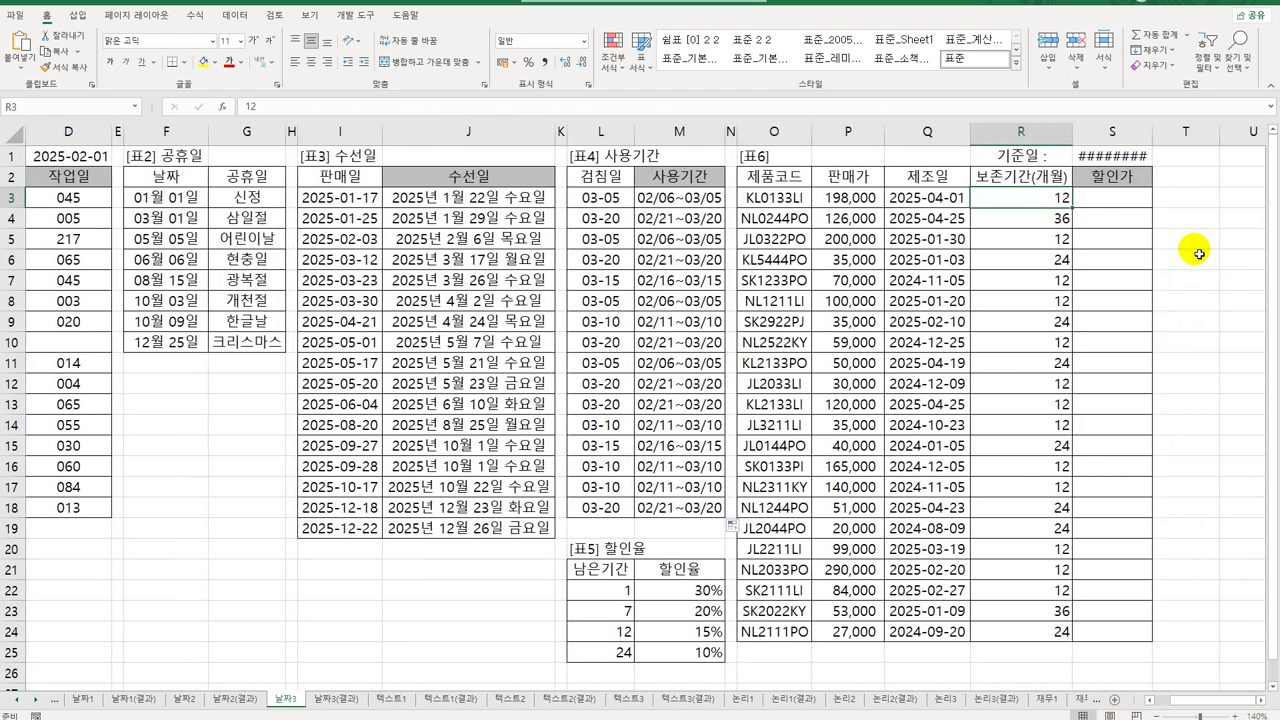
double_click(1152, 128)
click(1127, 206)
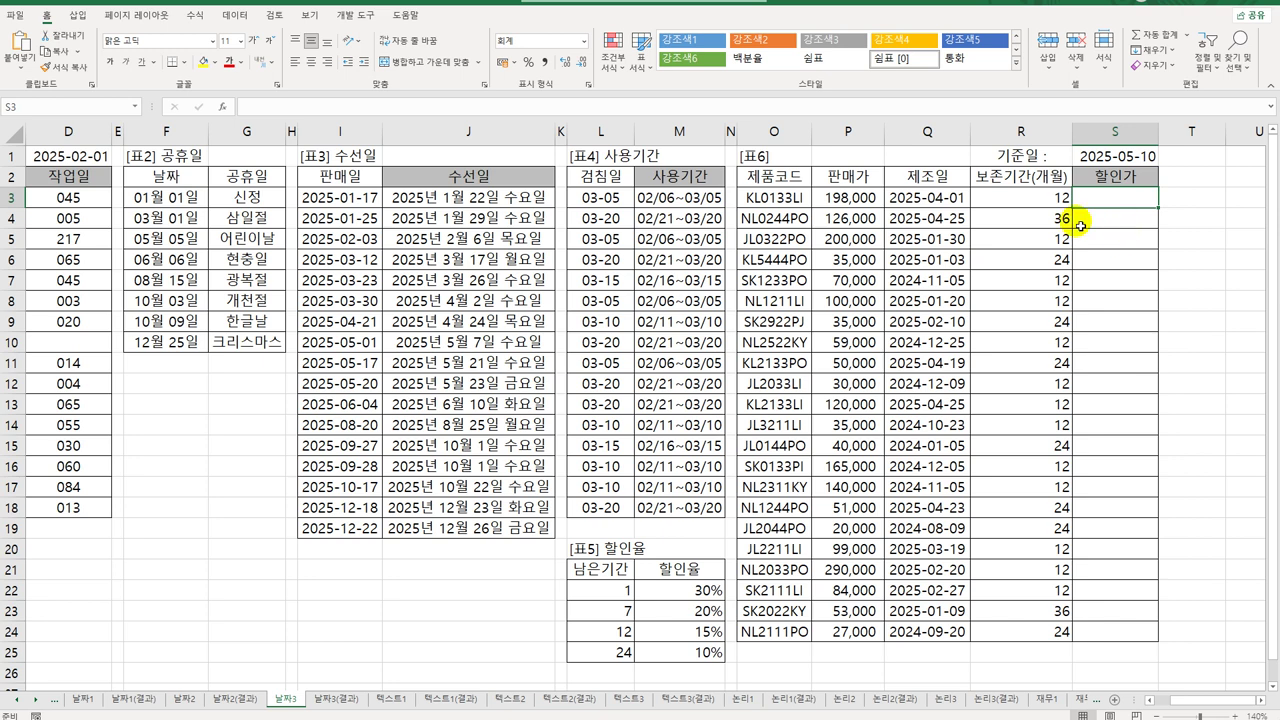
Examine the 판매가, 제조일 and 보존기간(개월) columns of 표6 and the 할인율 table that determine the 할인가 column
click(851, 205)
click(912, 205)
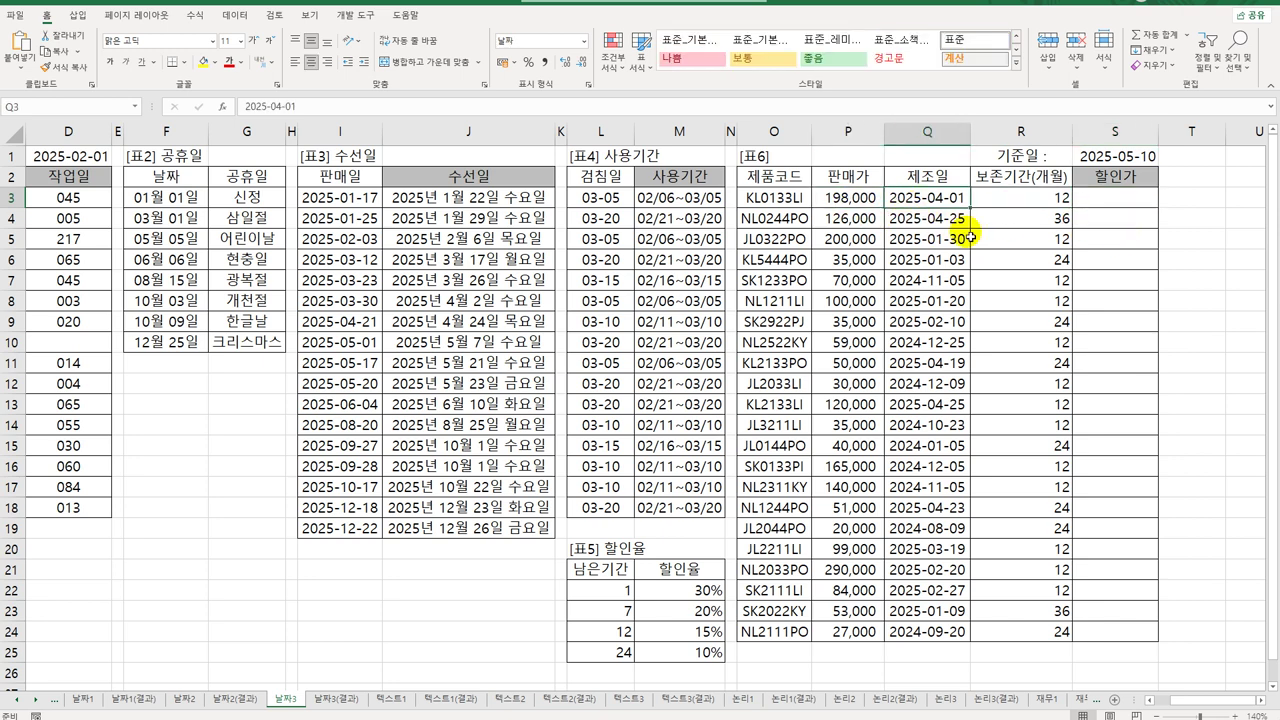
click(1025, 208)
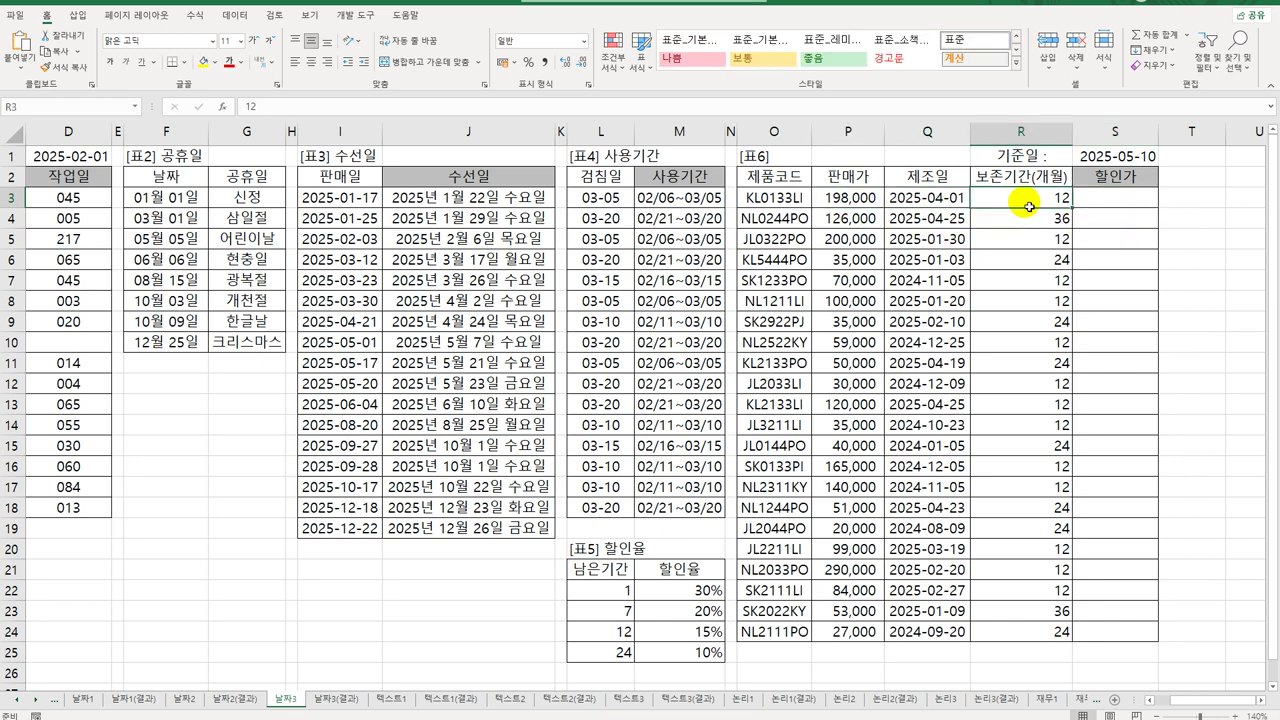
drag(700, 591, 702, 606)
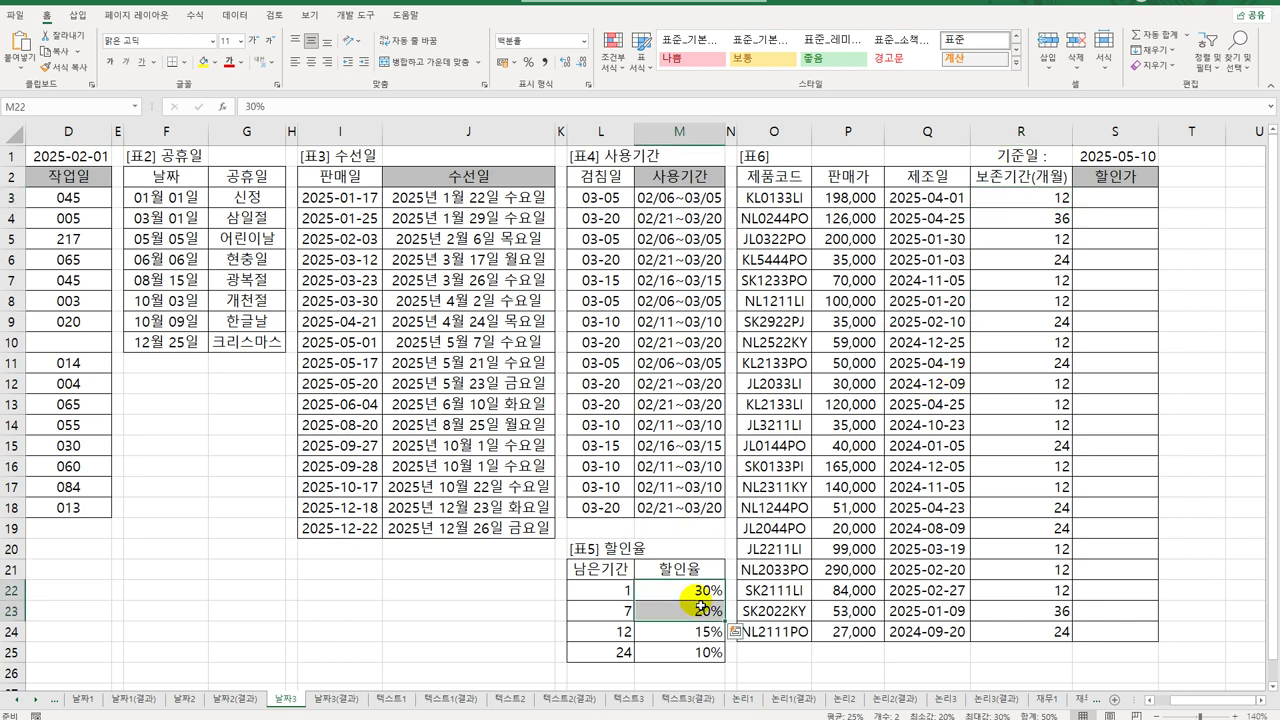
drag(1120, 202, 1100, 636)
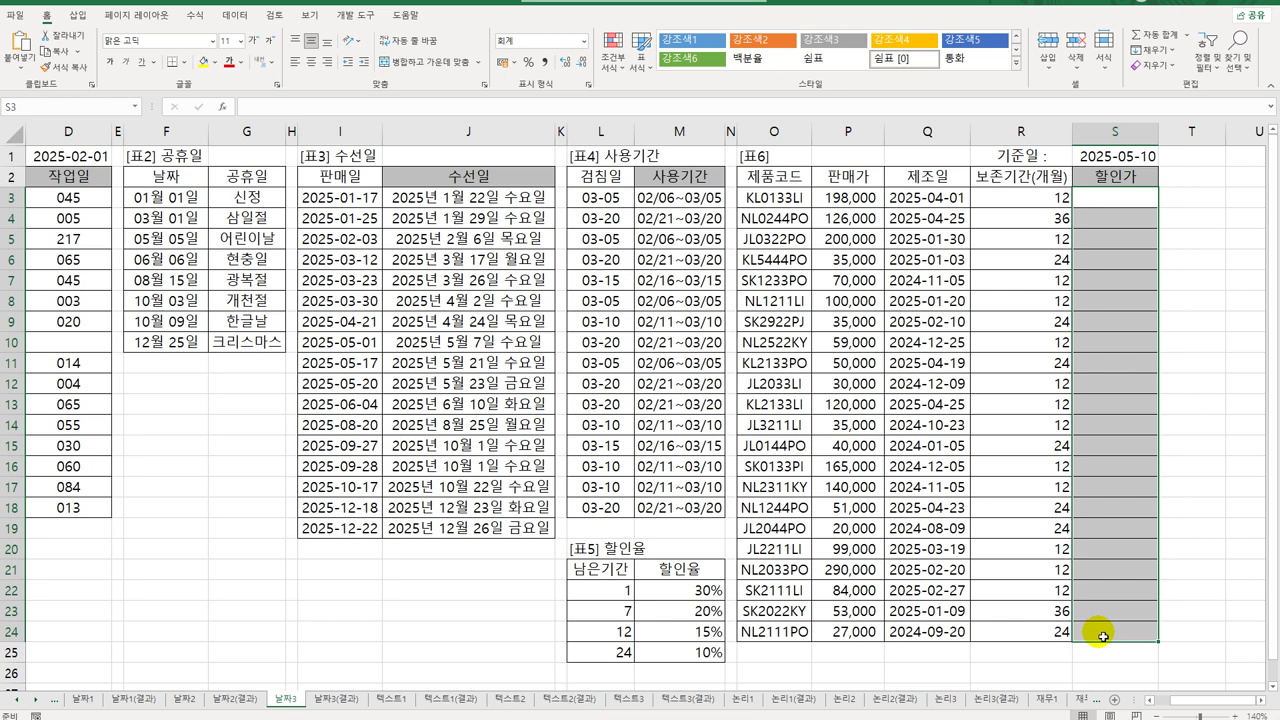
click(850, 200)
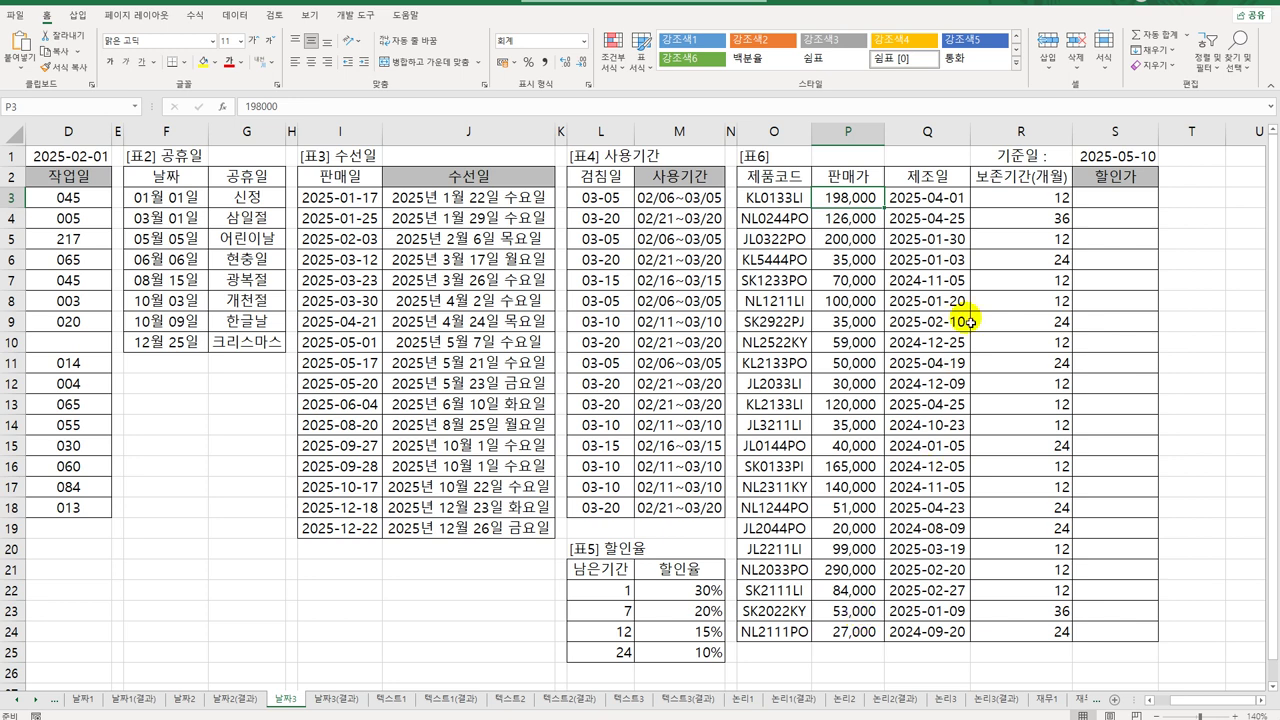
click(943, 178)
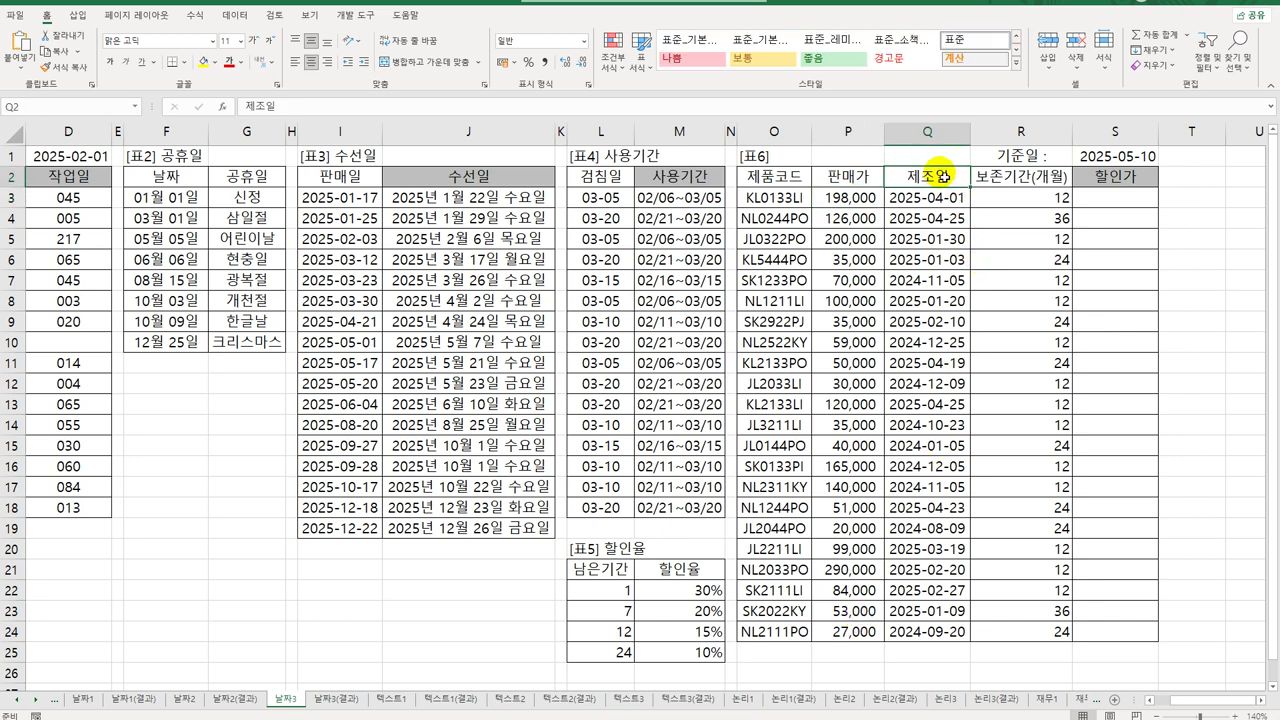
click(1022, 181)
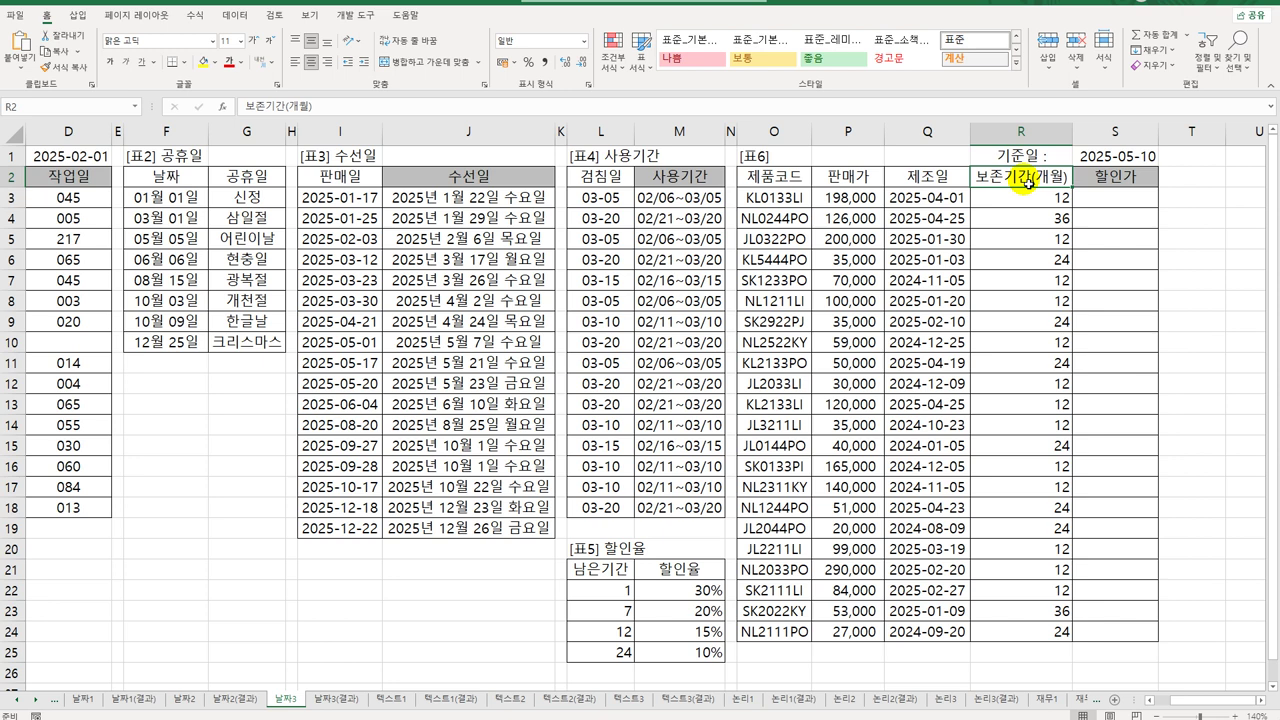
Enter an EDATE formula in S3 of the 할인가 column that adds the R3 months to the Q3 date
click(1104, 197)
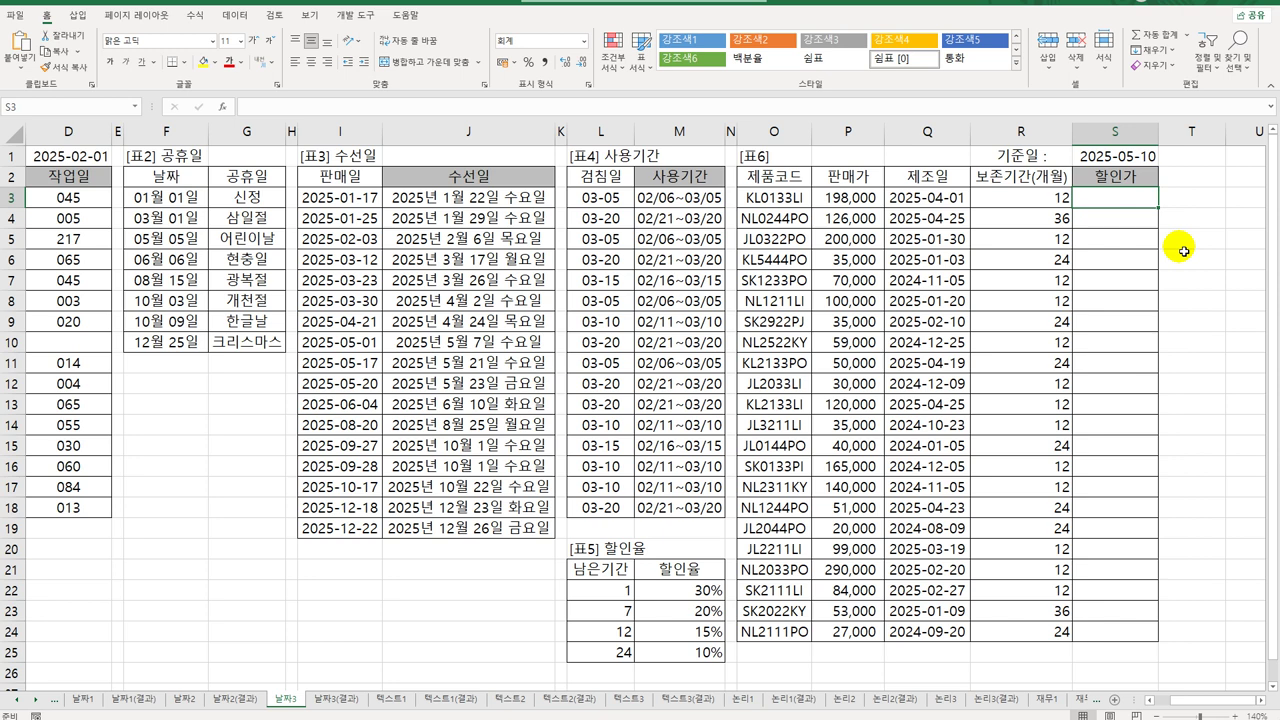
text(=)
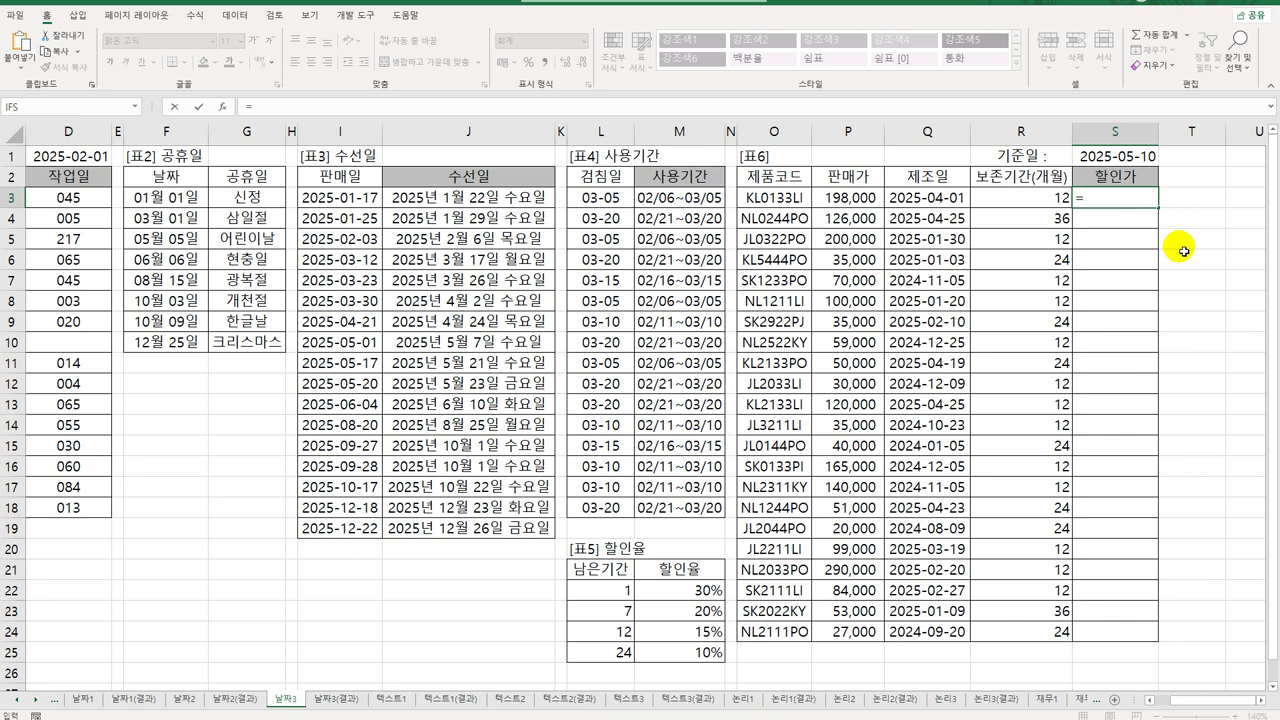
text(ed)
key(Tab)
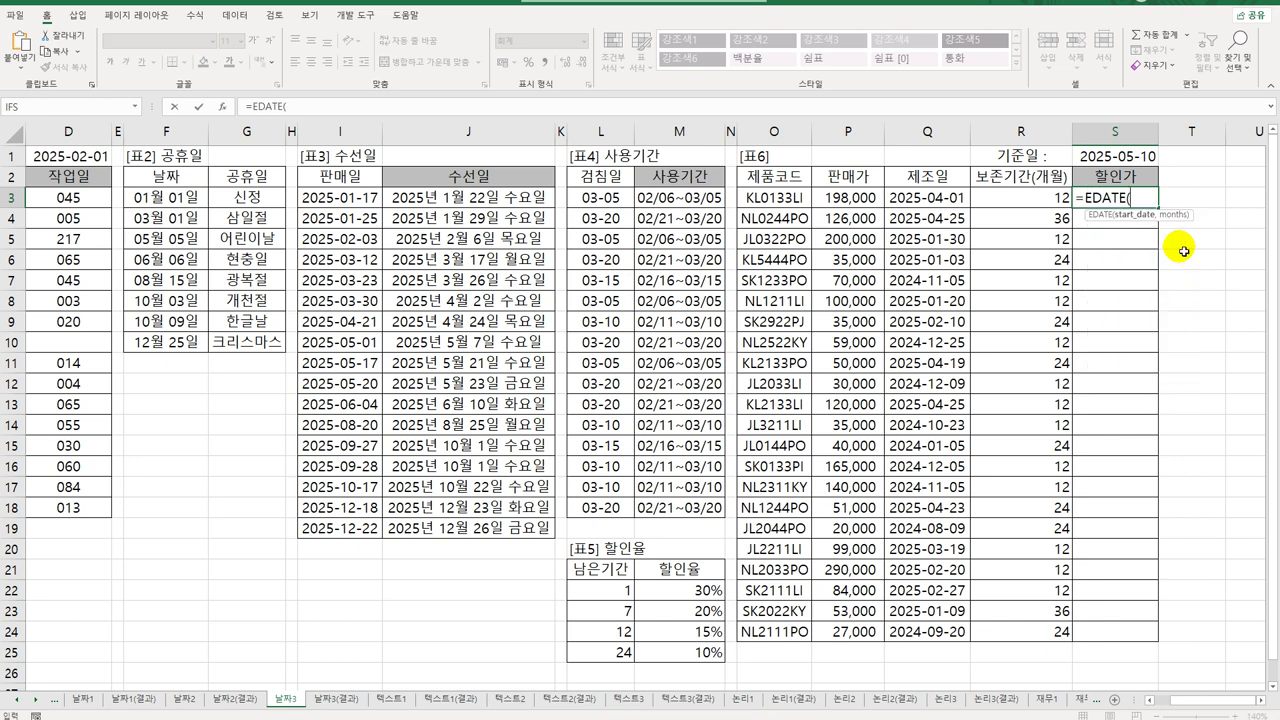
key(Left)
key(Left)
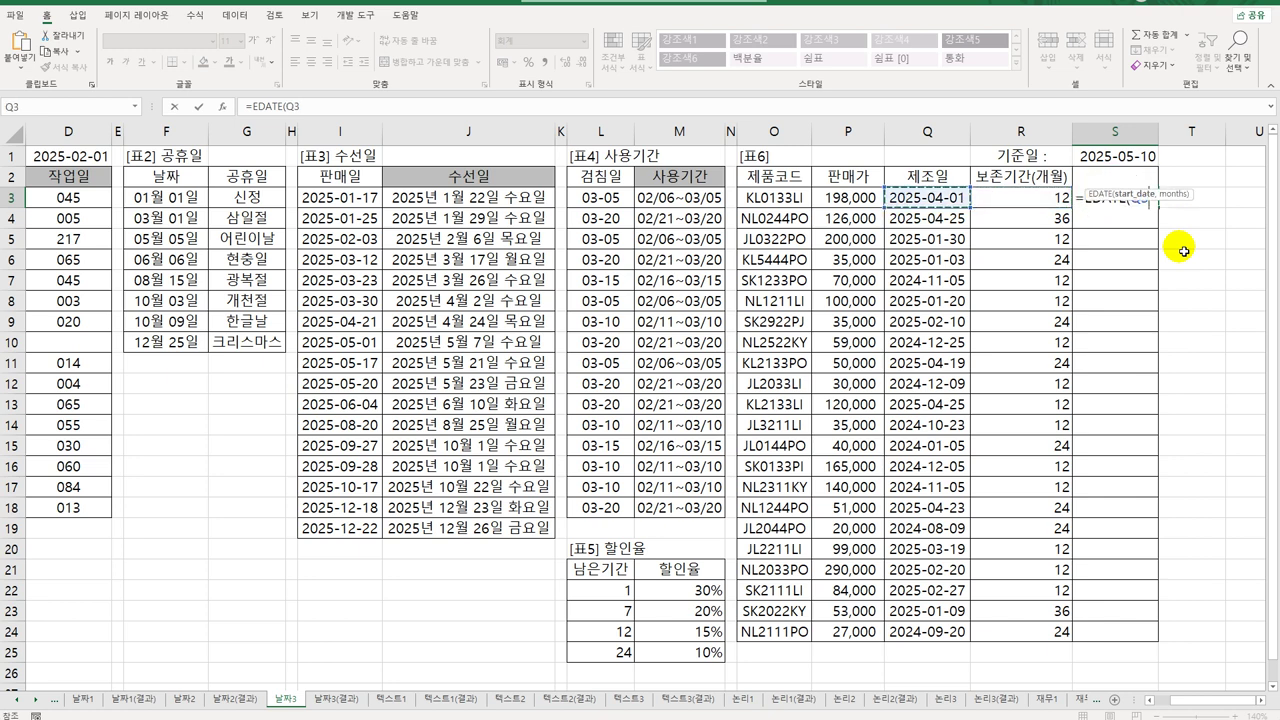
text(,)
key(Left)
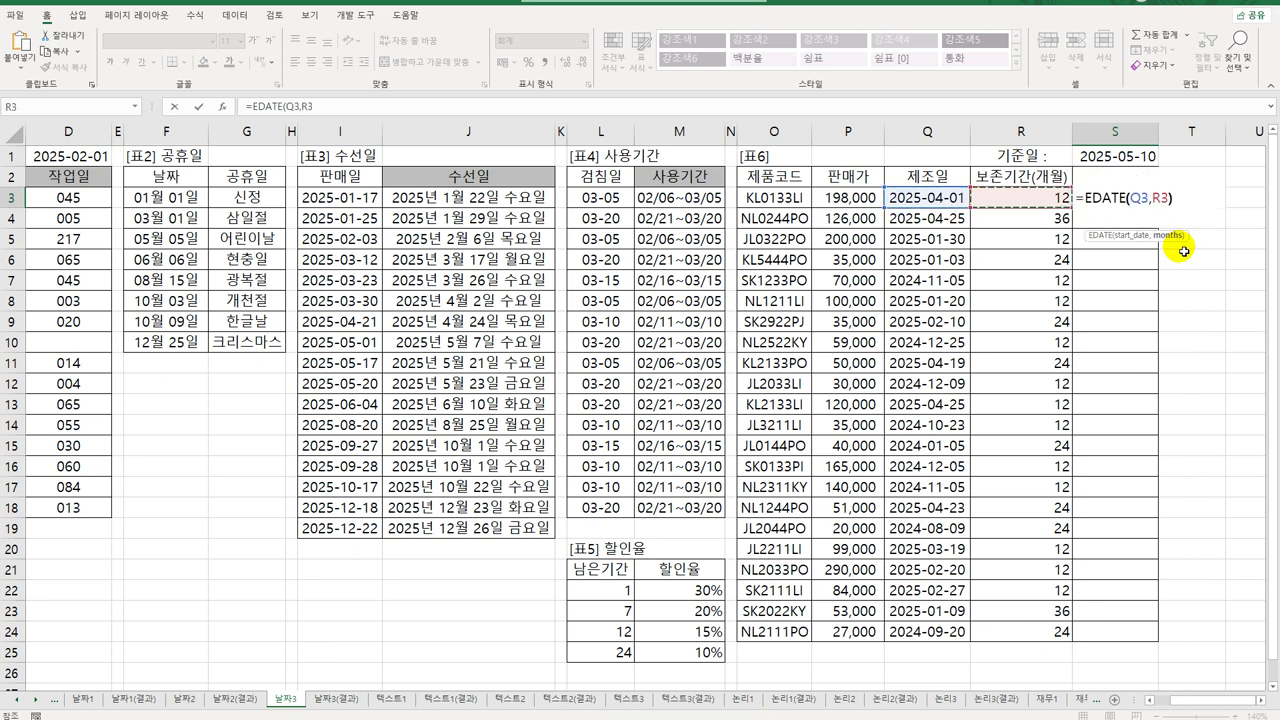
text())
key(ctrl+Return)
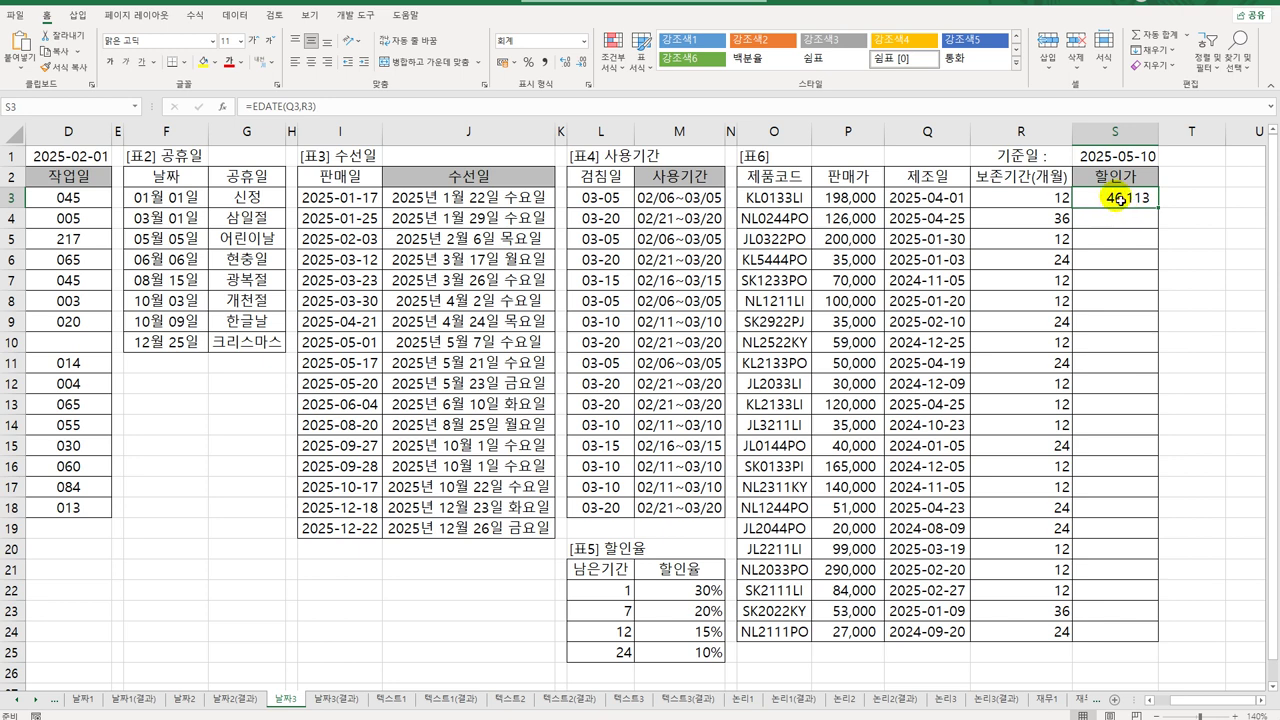
Wrap the S3 EDATE formula in QUOTIENT, subtracting the $S$1 기준일 from the EDATE date and dividing by 30
double_click(1113, 197)
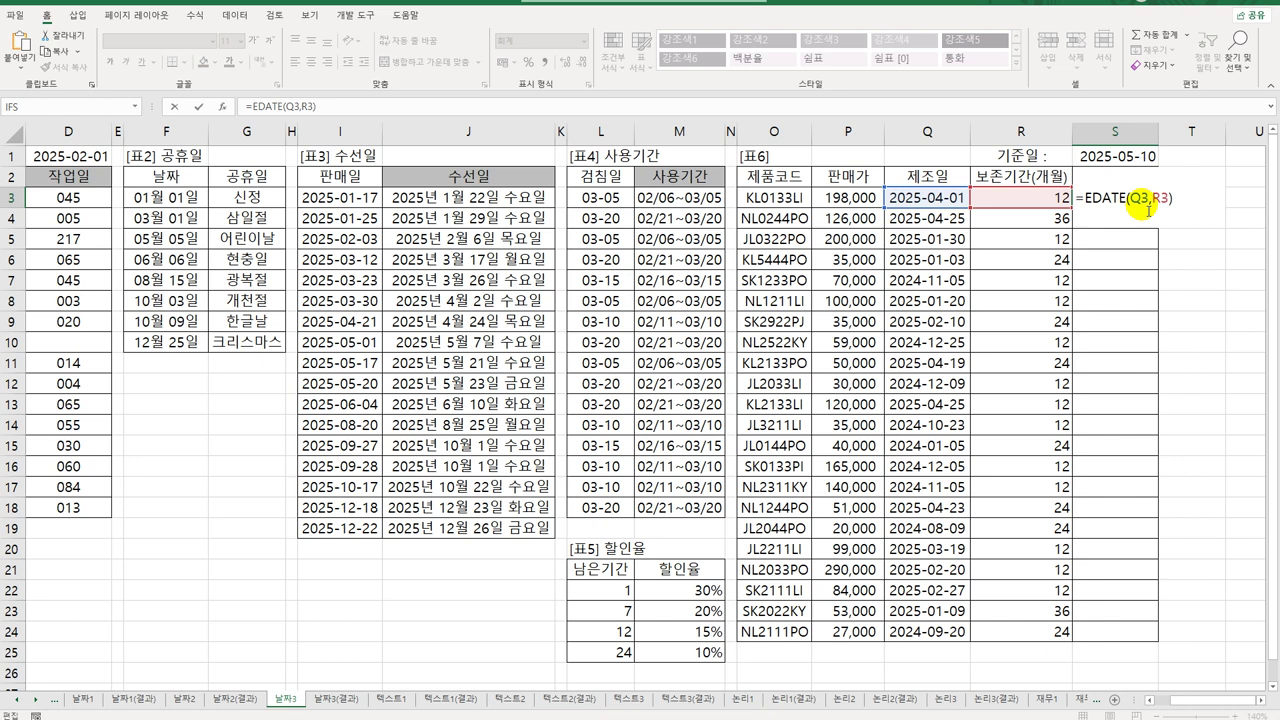
text(quo)
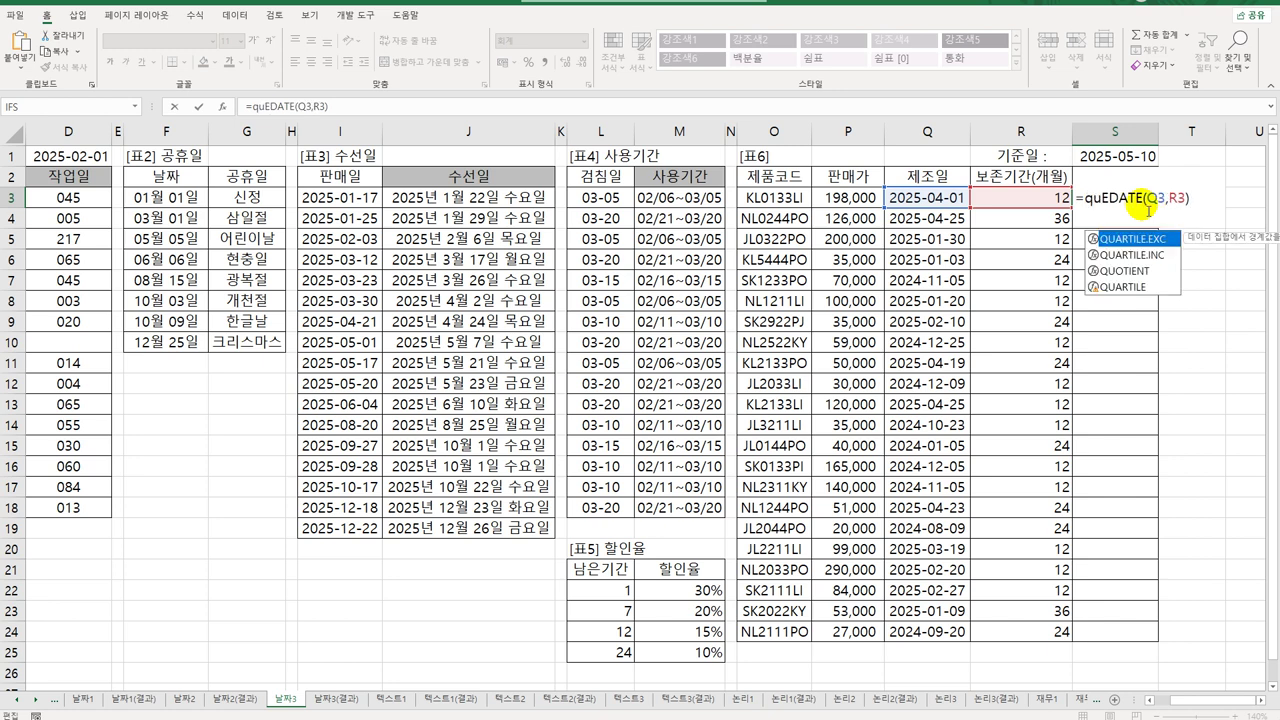
key(Tab)
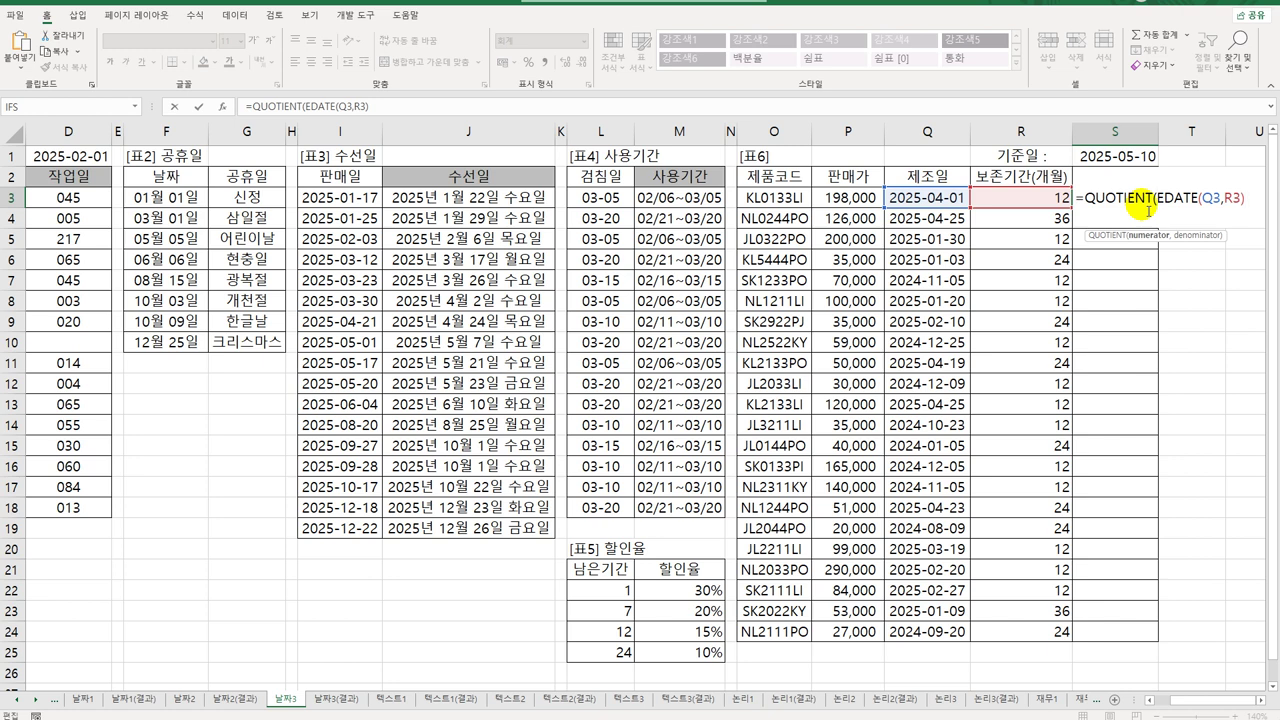
text(-)
click(1124, 157)
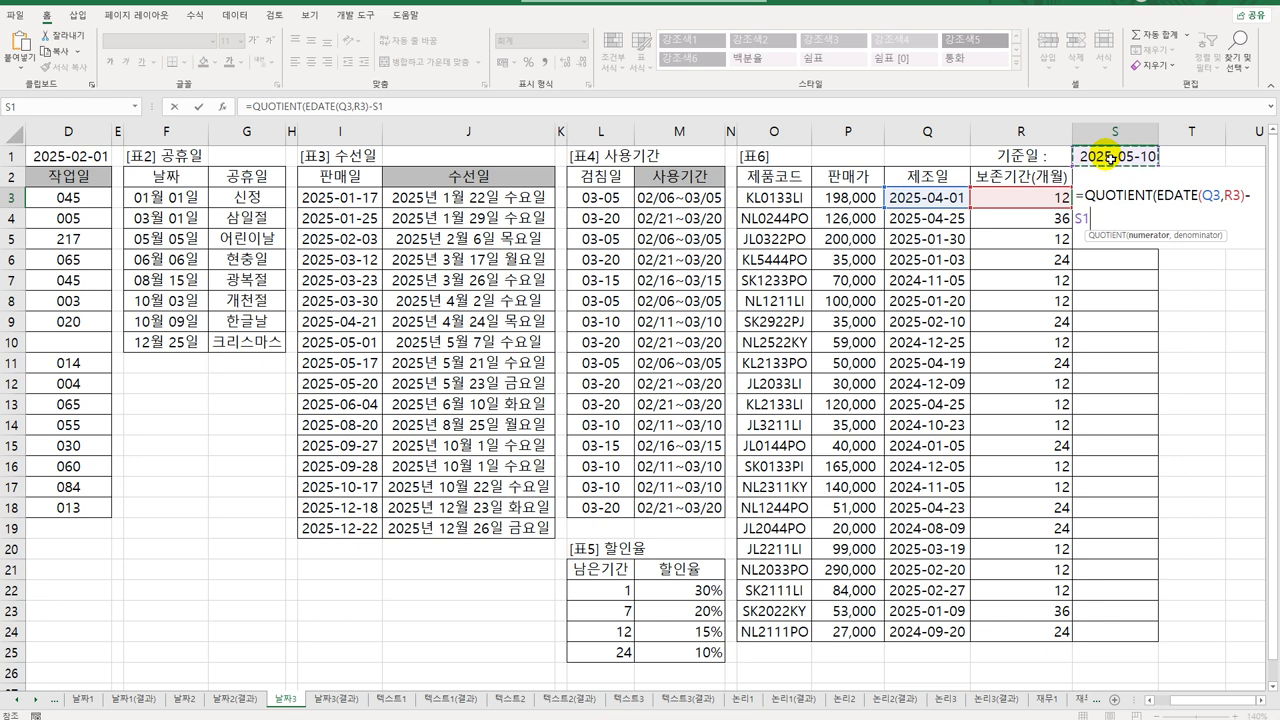
key(F4)
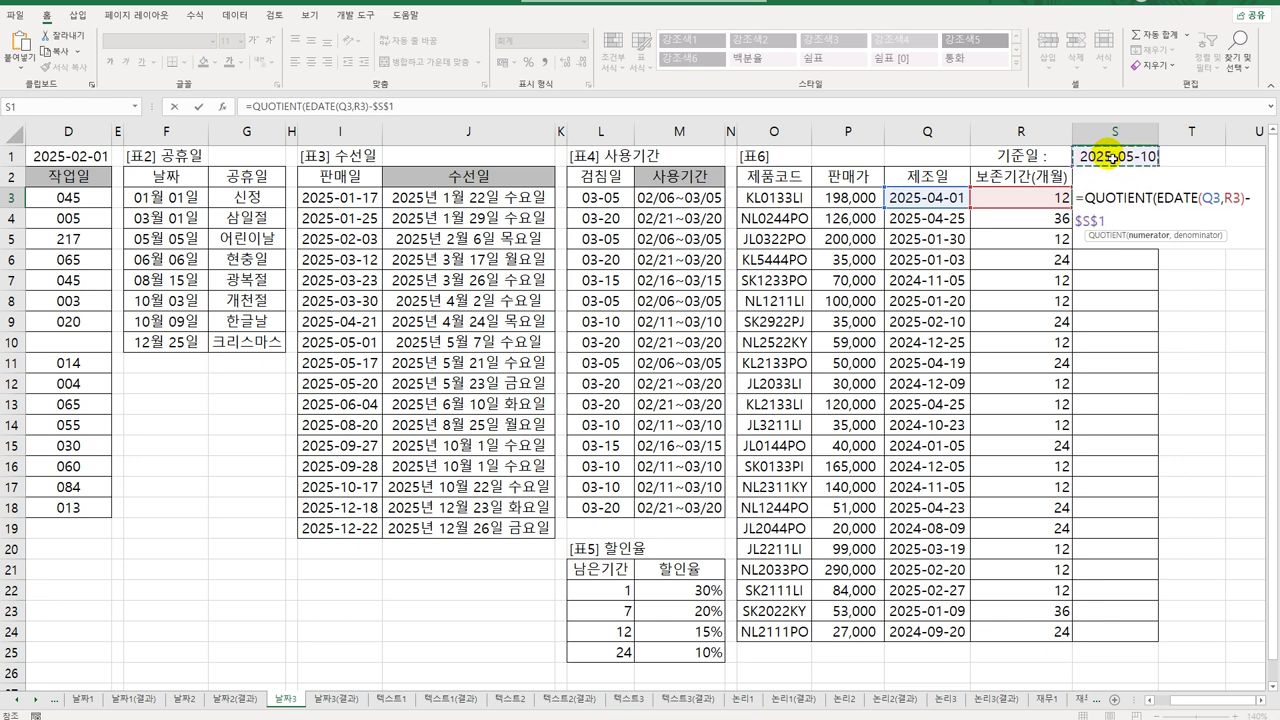
text(,)
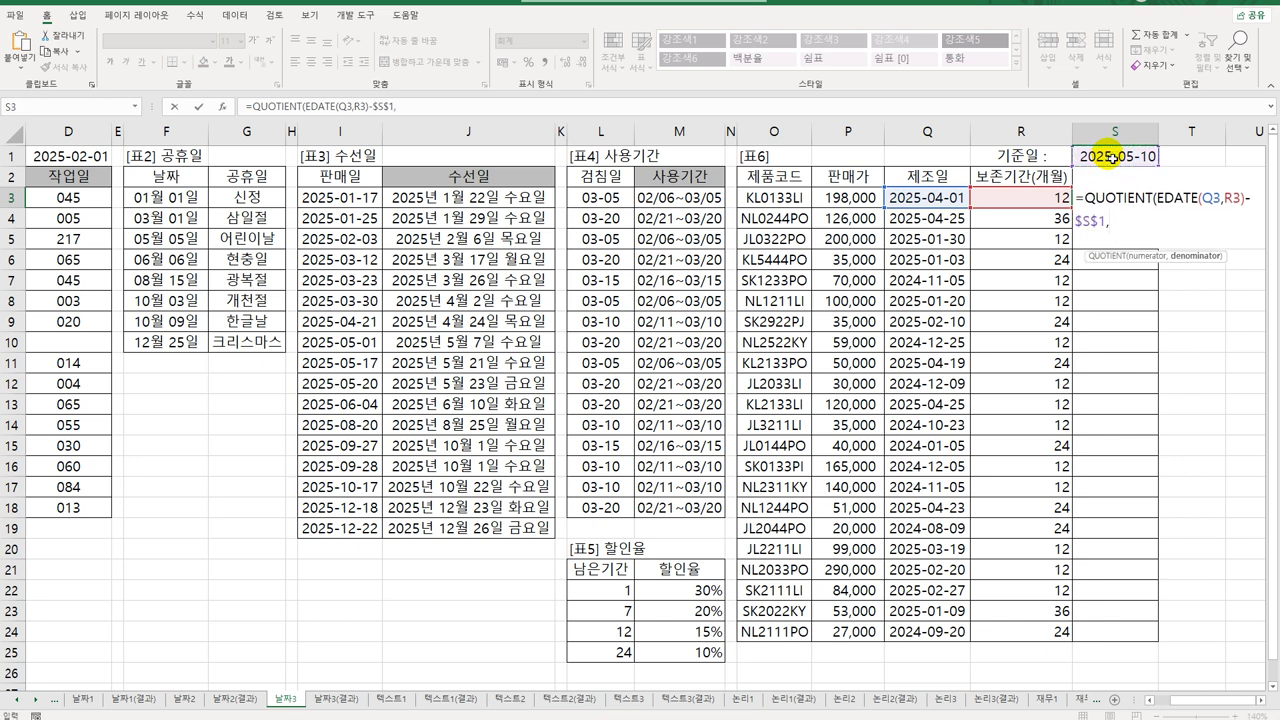
text(30))
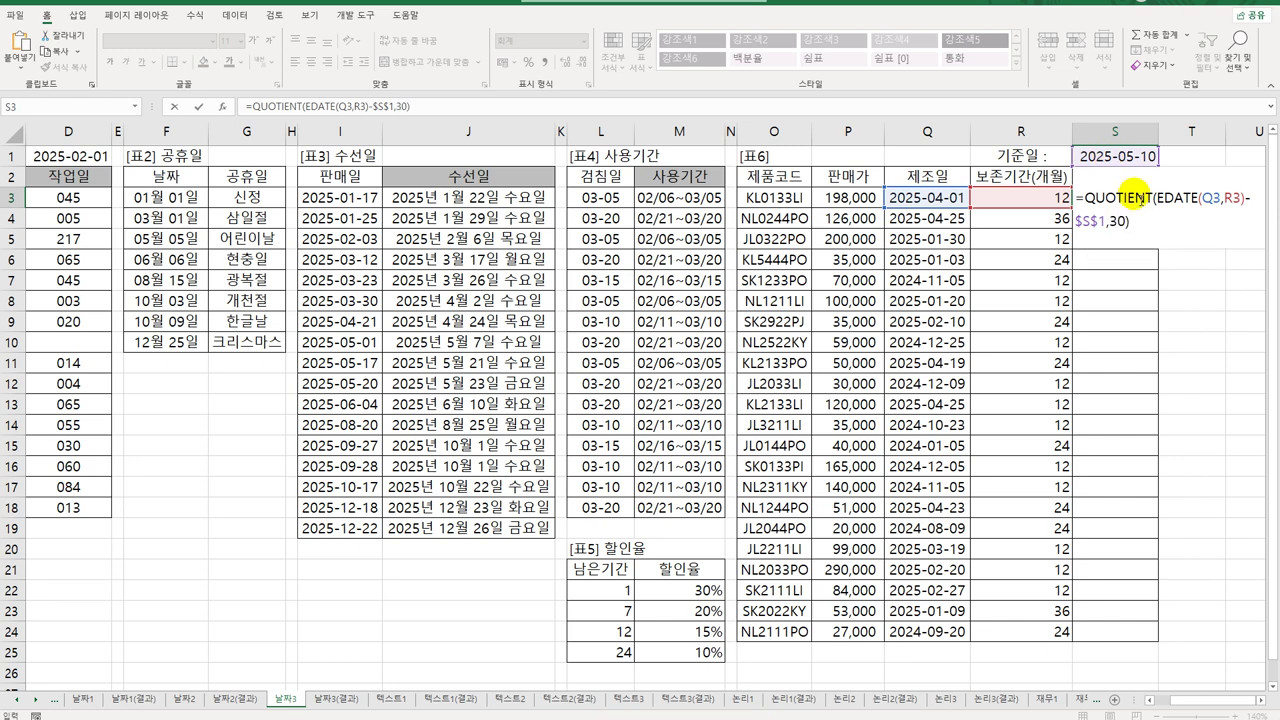
drag(1157, 200, 1247, 217)
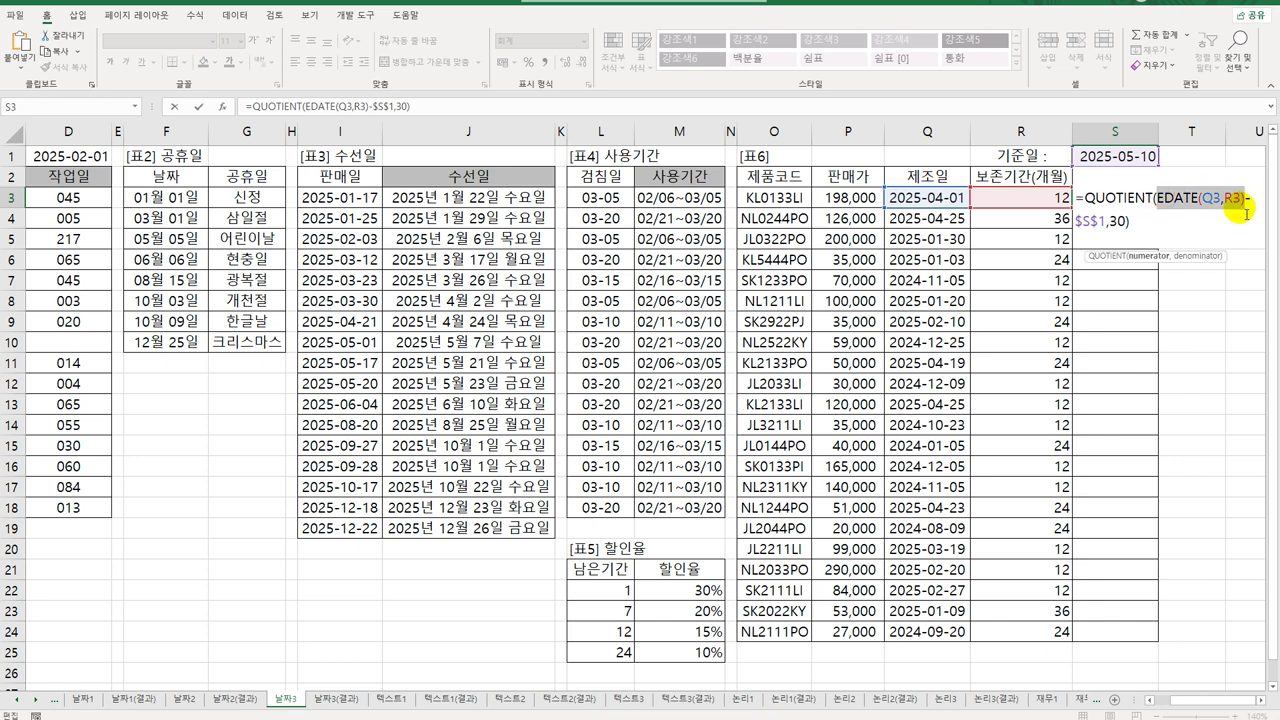
click(1085, 222)
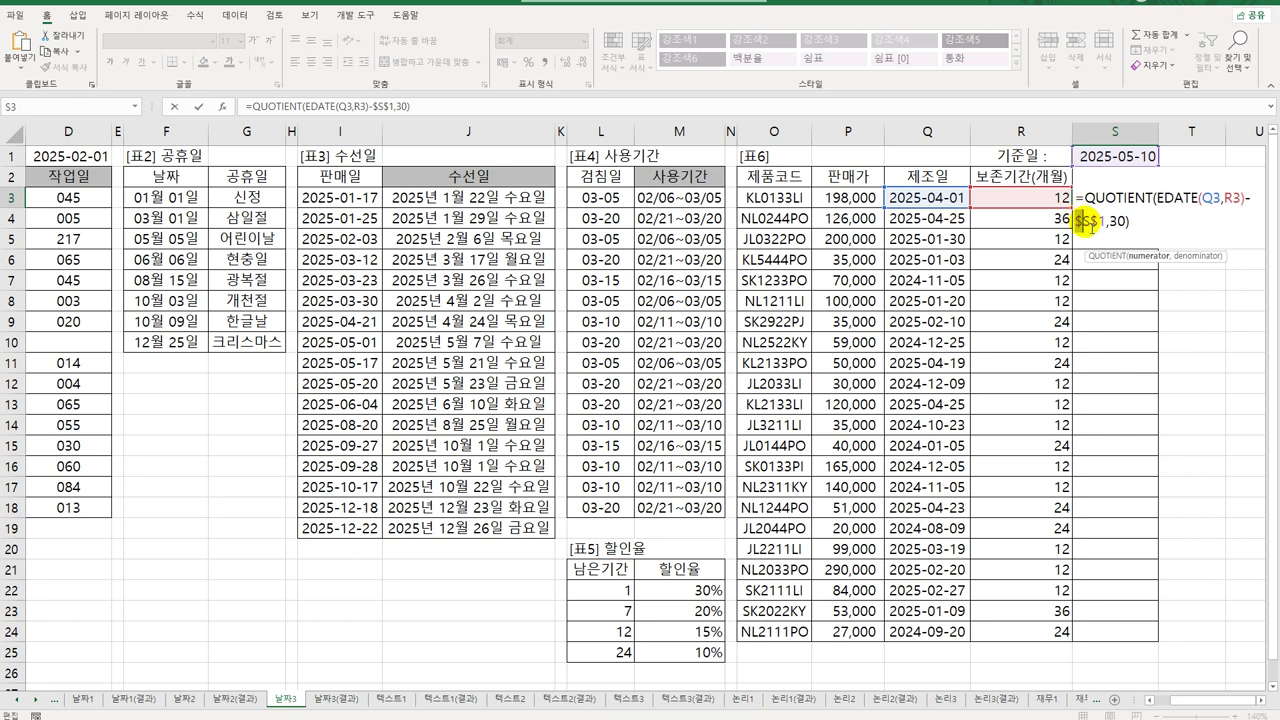
double_click(1085, 222)
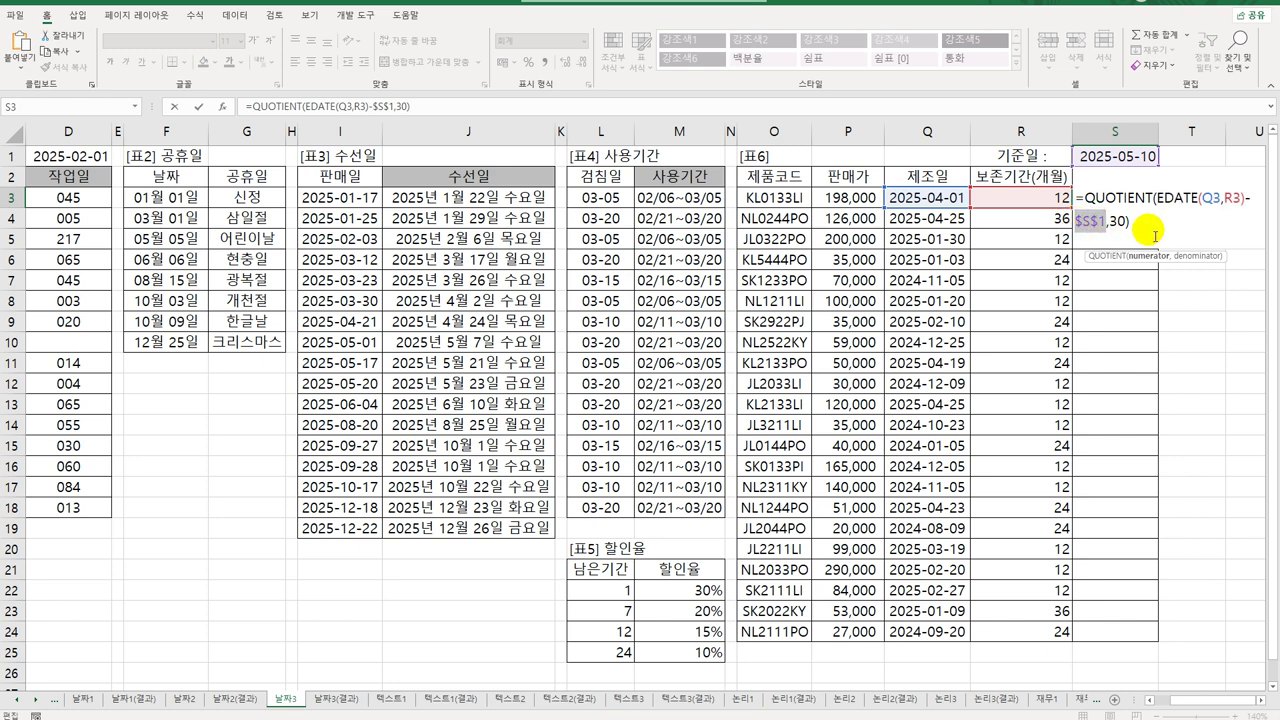
click(1153, 236)
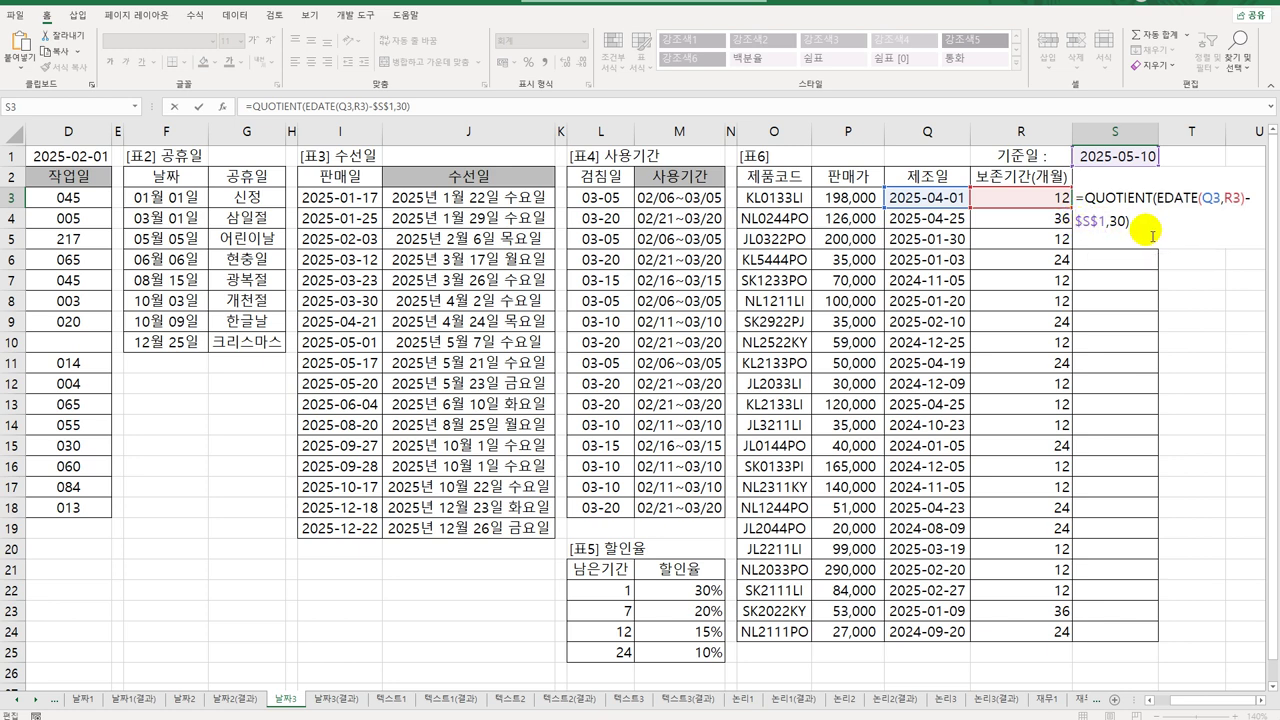
key(Return)
Fill the S3 QUOTIENT formula down the 할인가 column to S24
click(1122, 196)
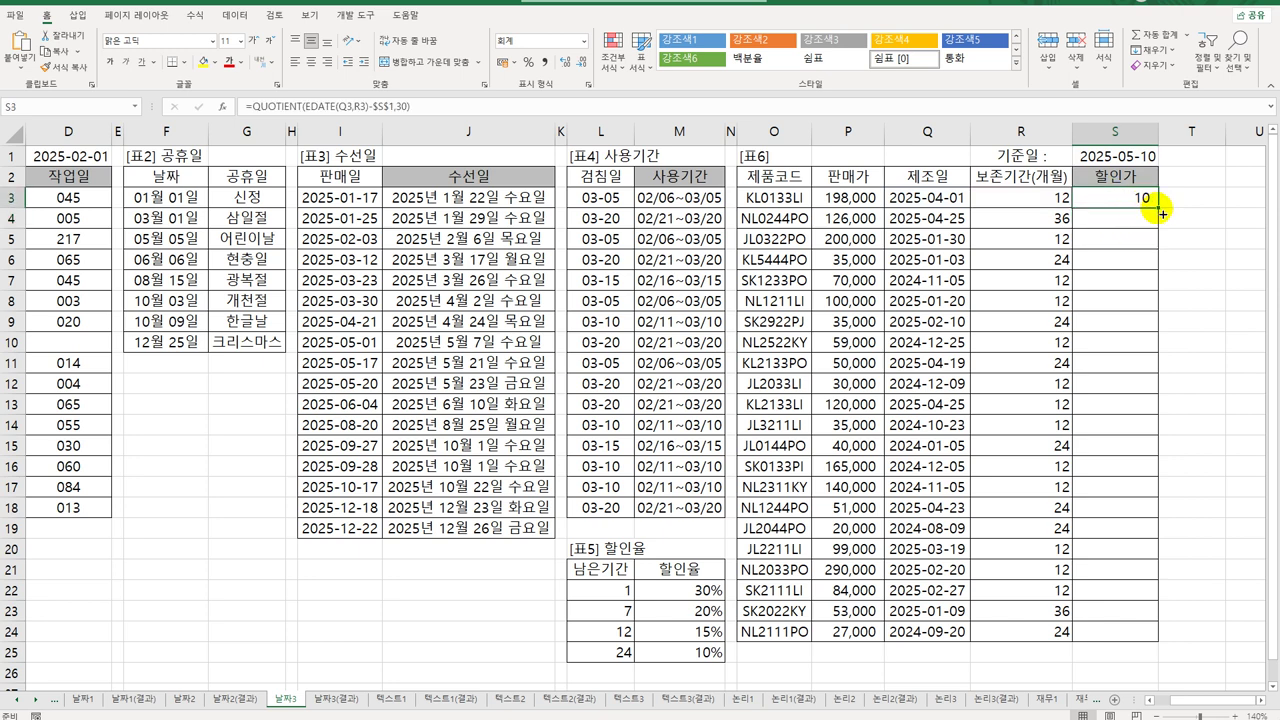
double_click(1160, 212)
click(1110, 197)
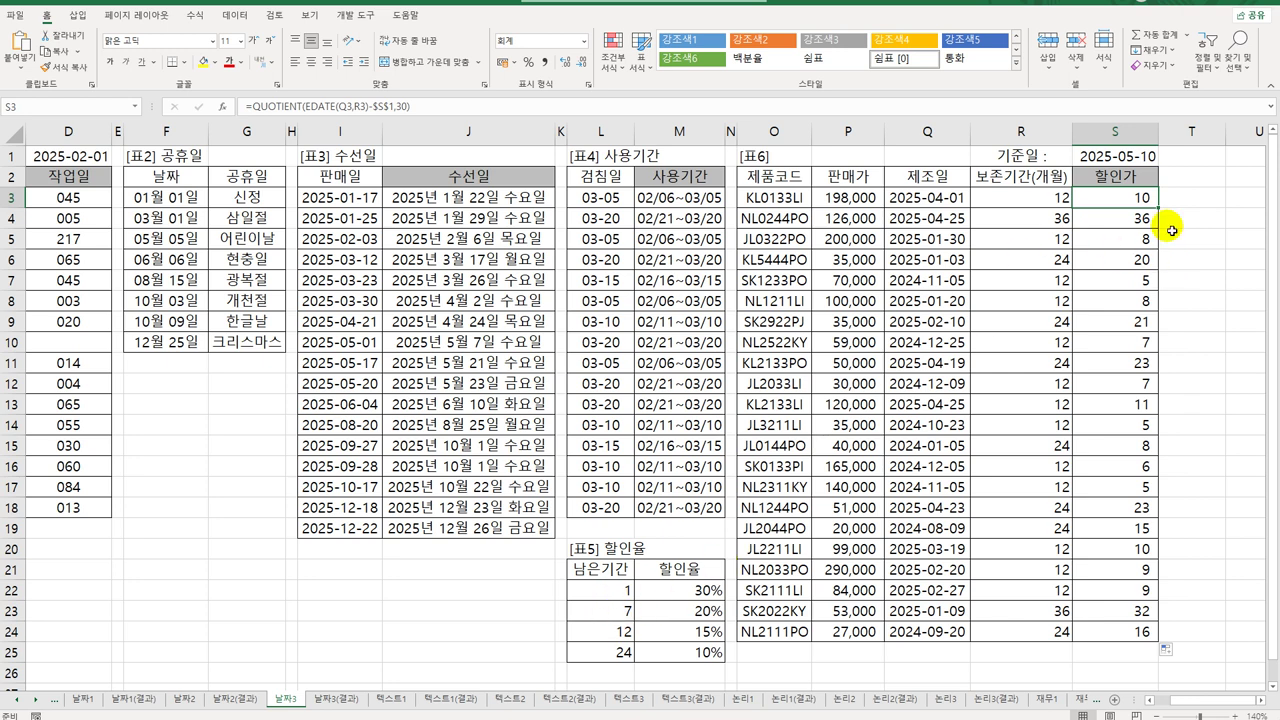
Wrap the S3 QUOTIENT formula in VLOOKUP to return column 2 of the 할인율 table $L$22:$M$25
drag(620, 591, 653, 661)
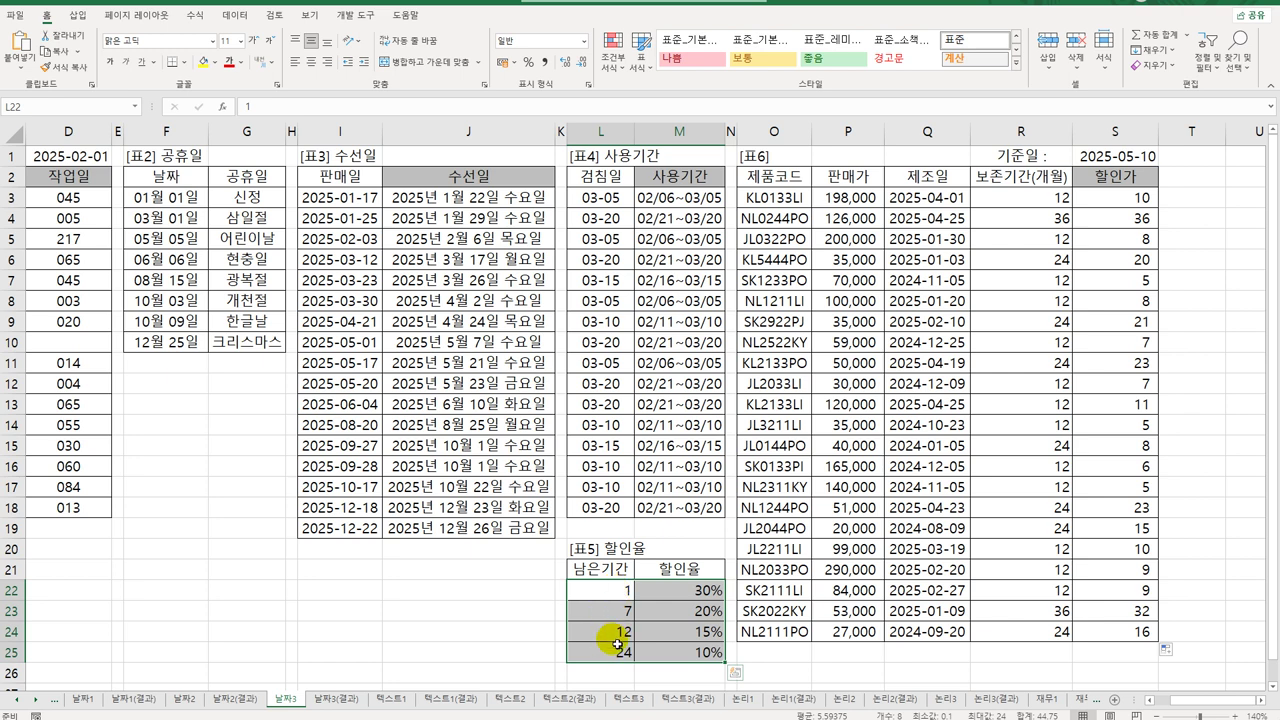
double_click(1120, 199)
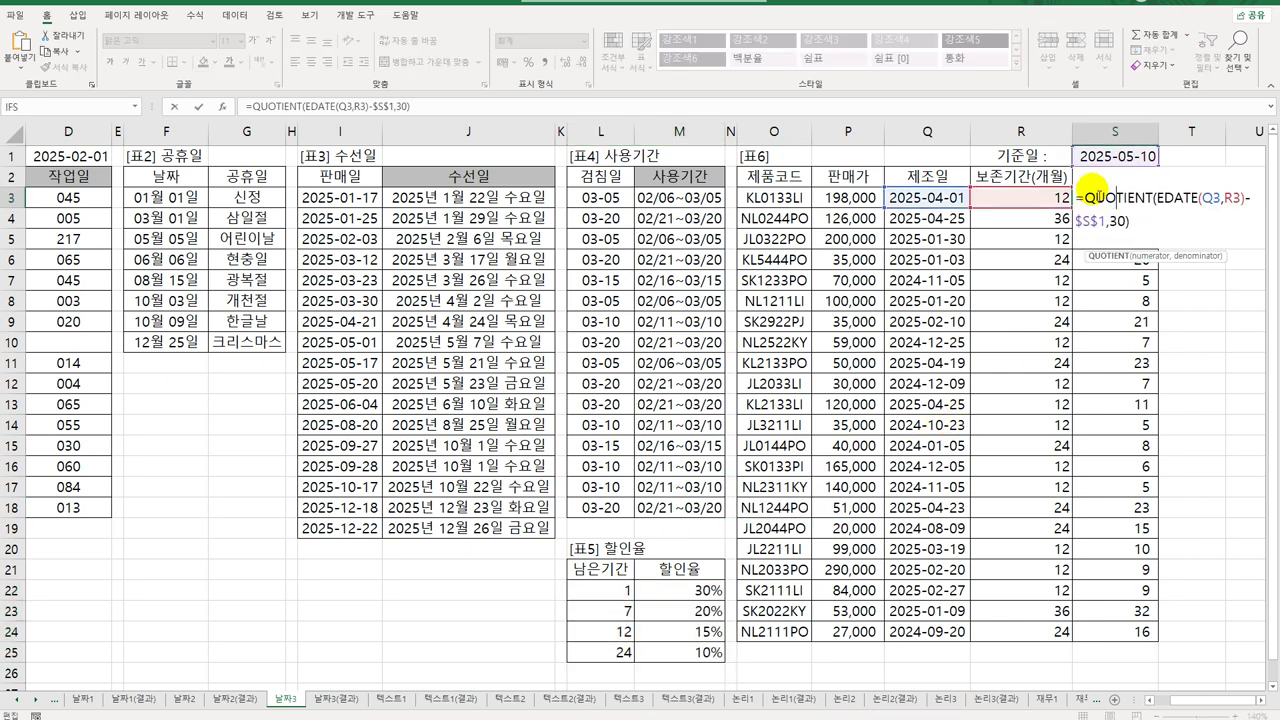
click(1087, 197)
text(VLOOKUP()
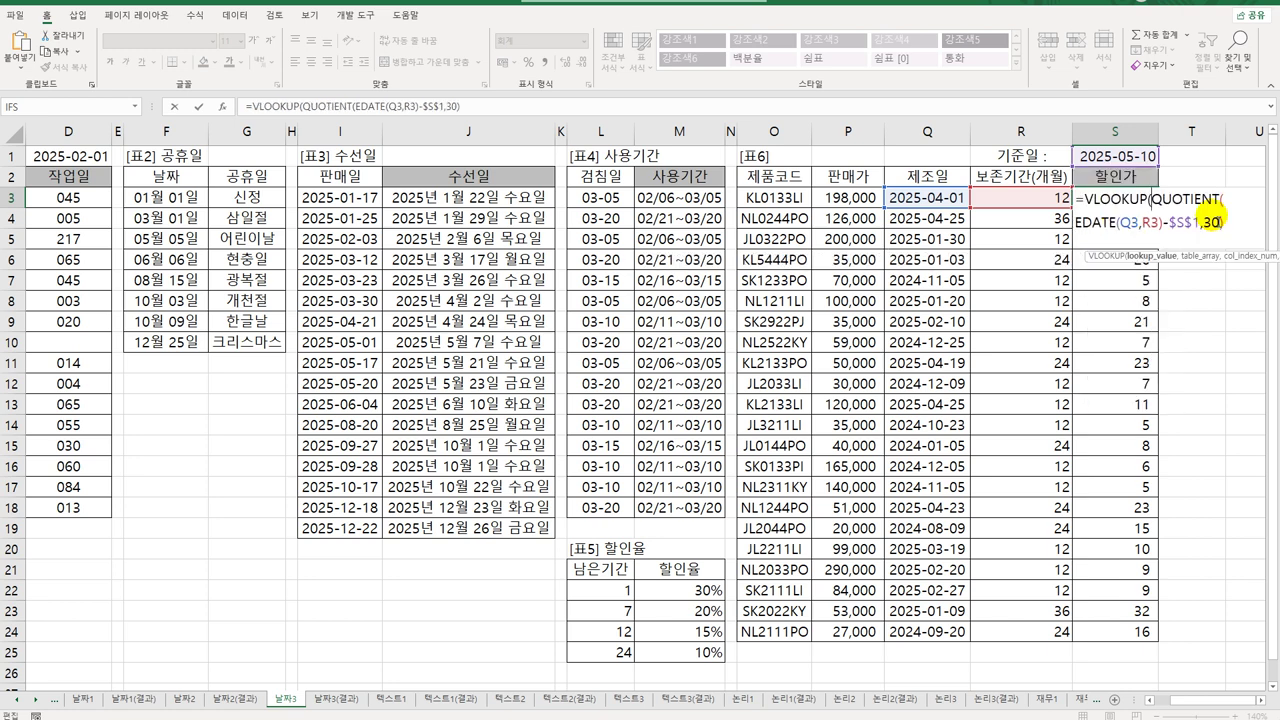
click(1240, 224)
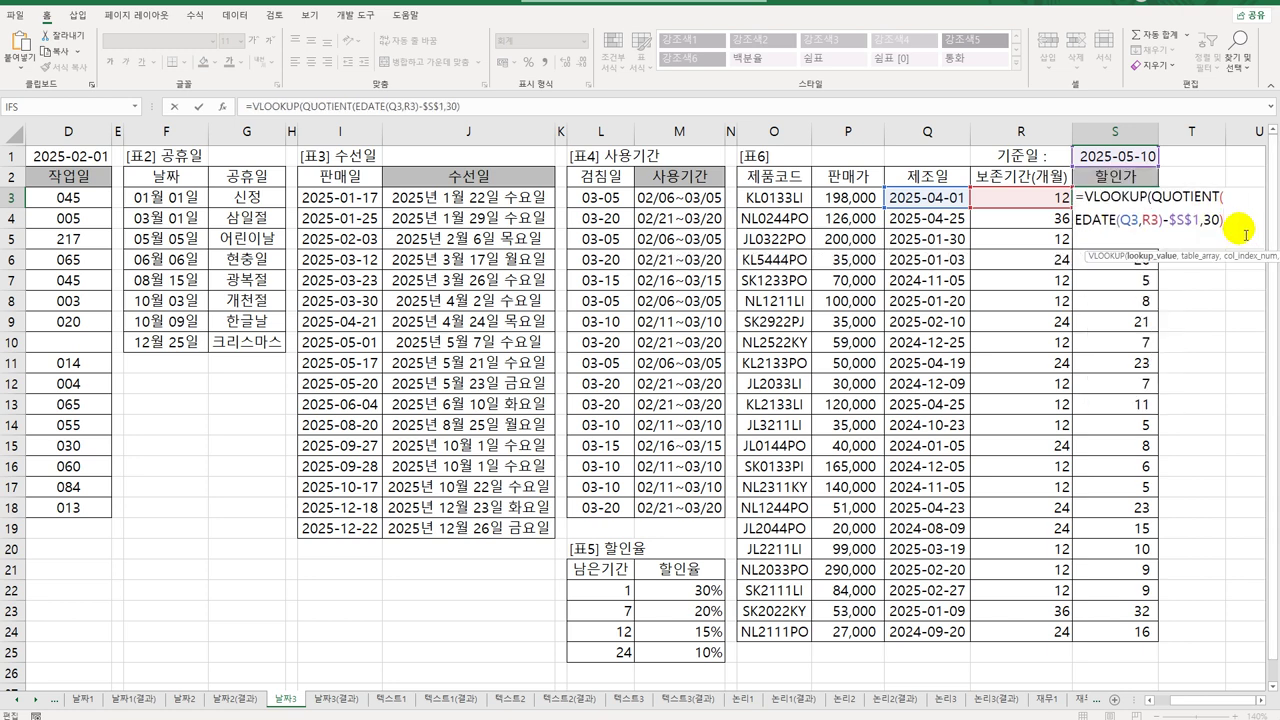
text(,)
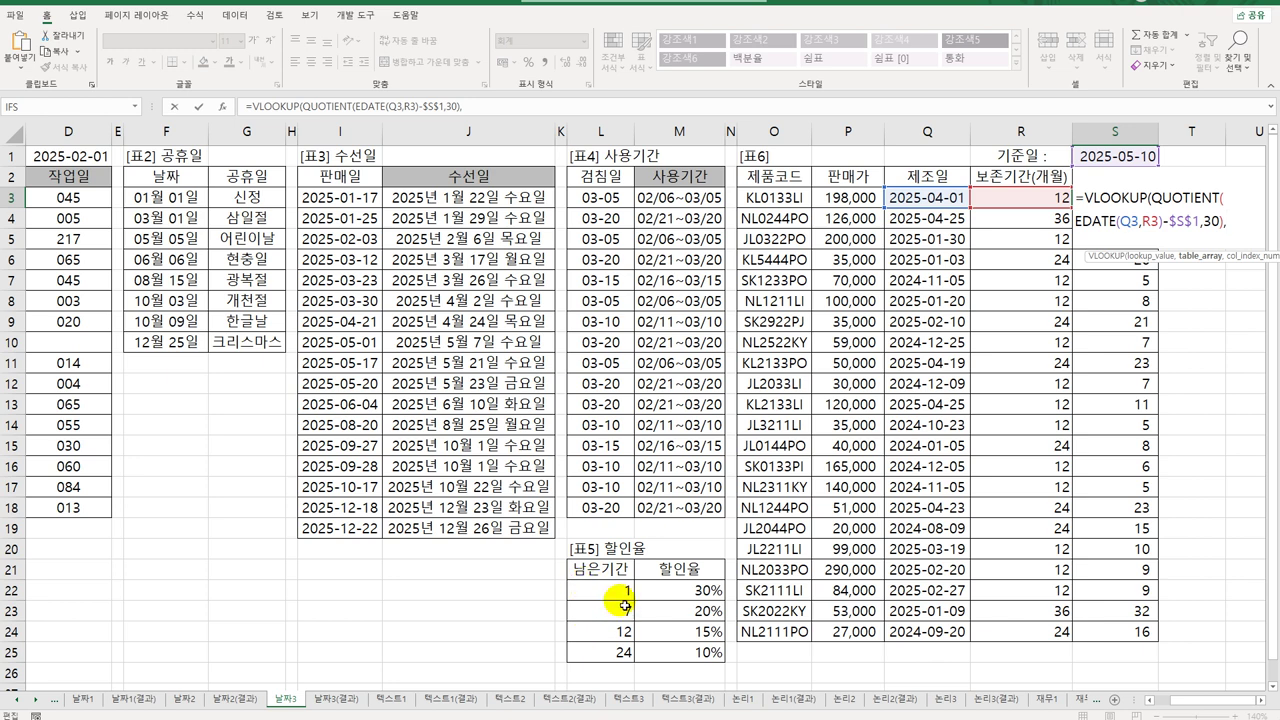
drag(620, 590, 677, 662)
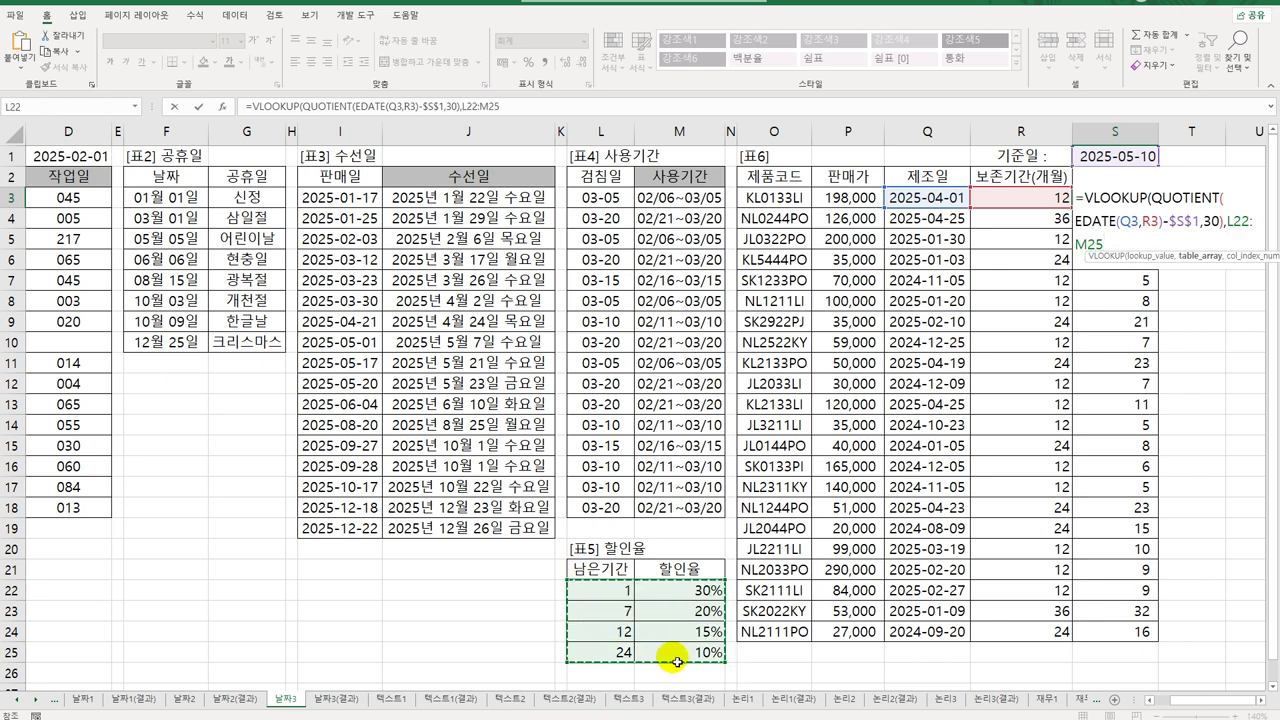
key(F4)
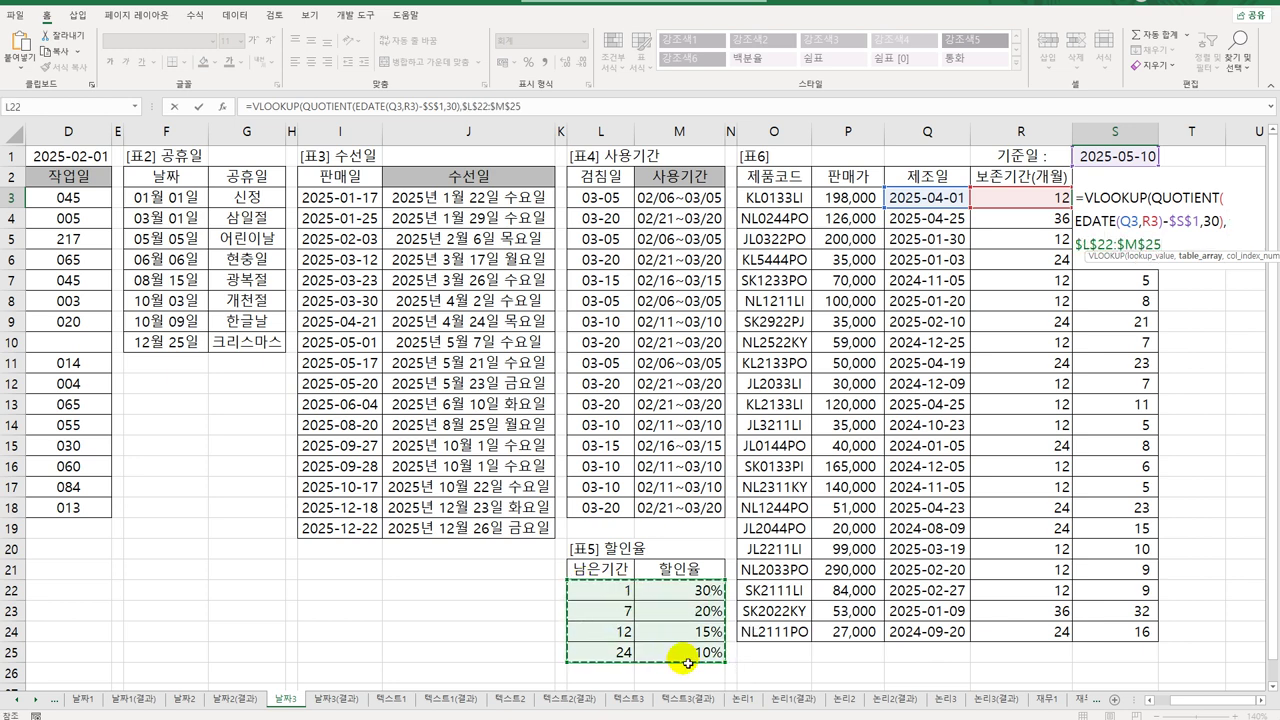
text(,)
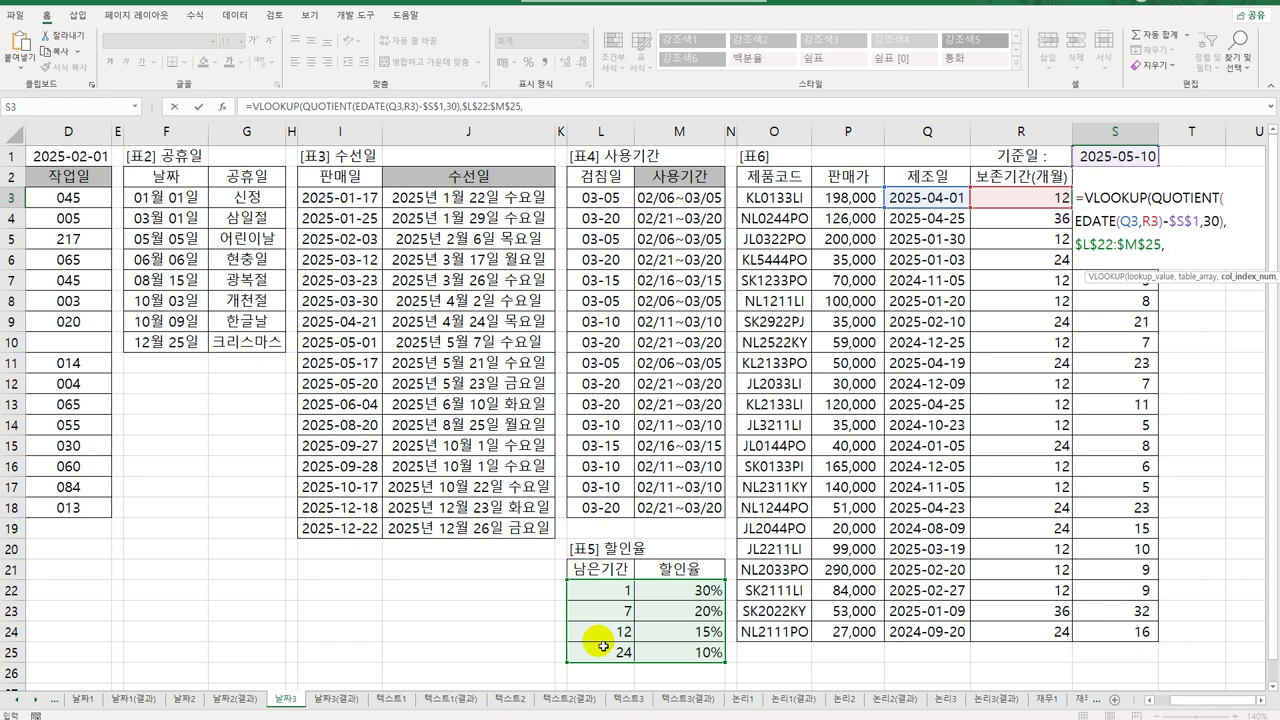
text(2)
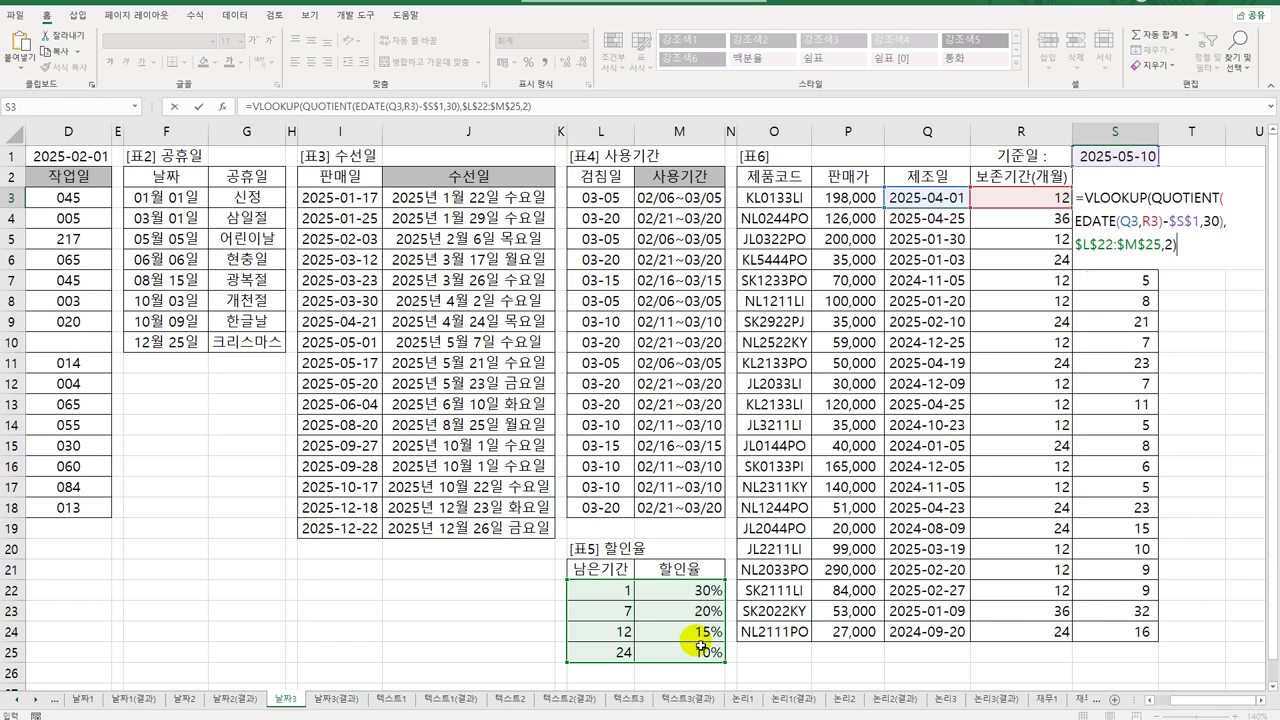
key(ctrl+Return)
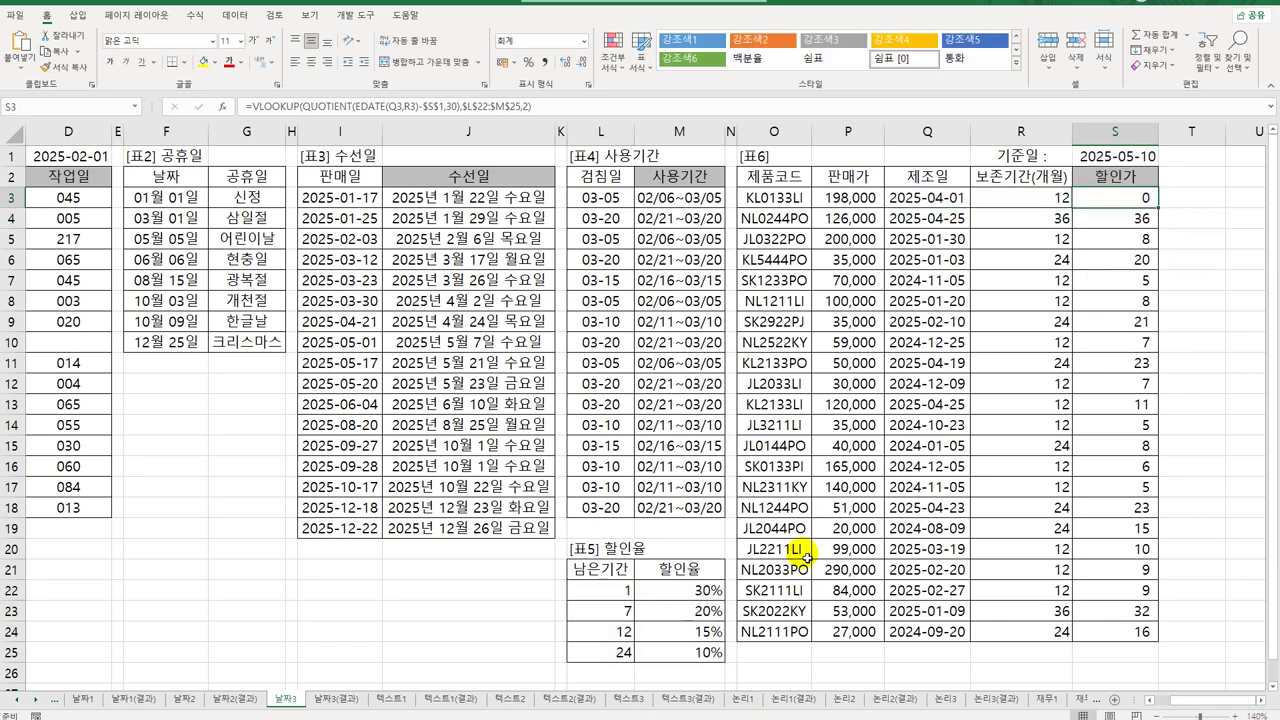
Fill the S3 VLOOKUP formula down to S24, and try the percent format on S3:S24 before undoing it
drag(1165, 213, 1166, 636)
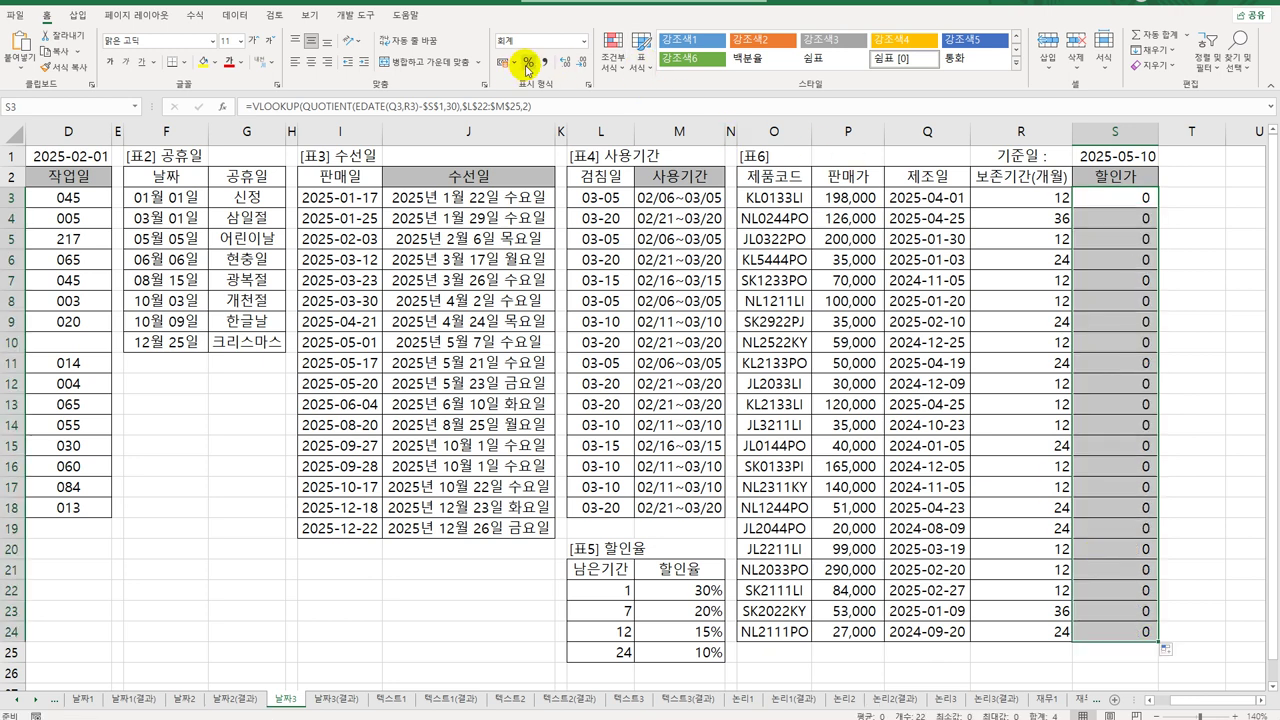
click(528, 64)
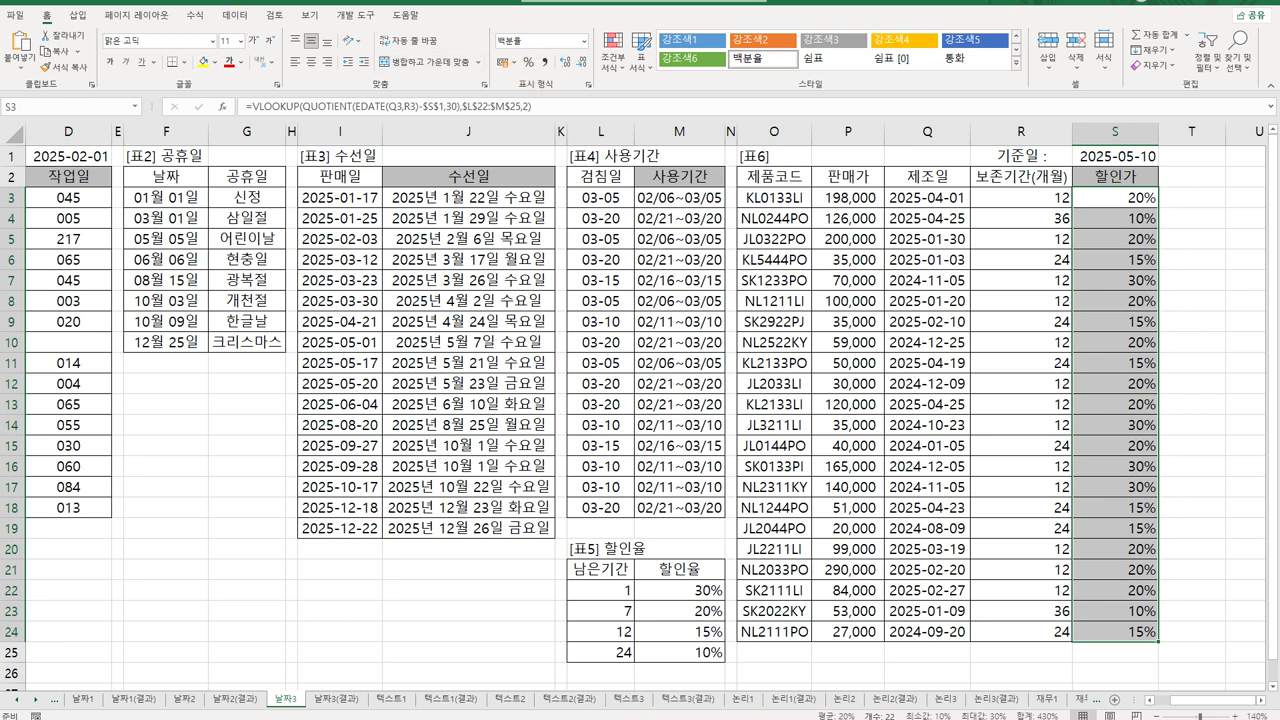
key(ctrl+z)
click(1122, 193)
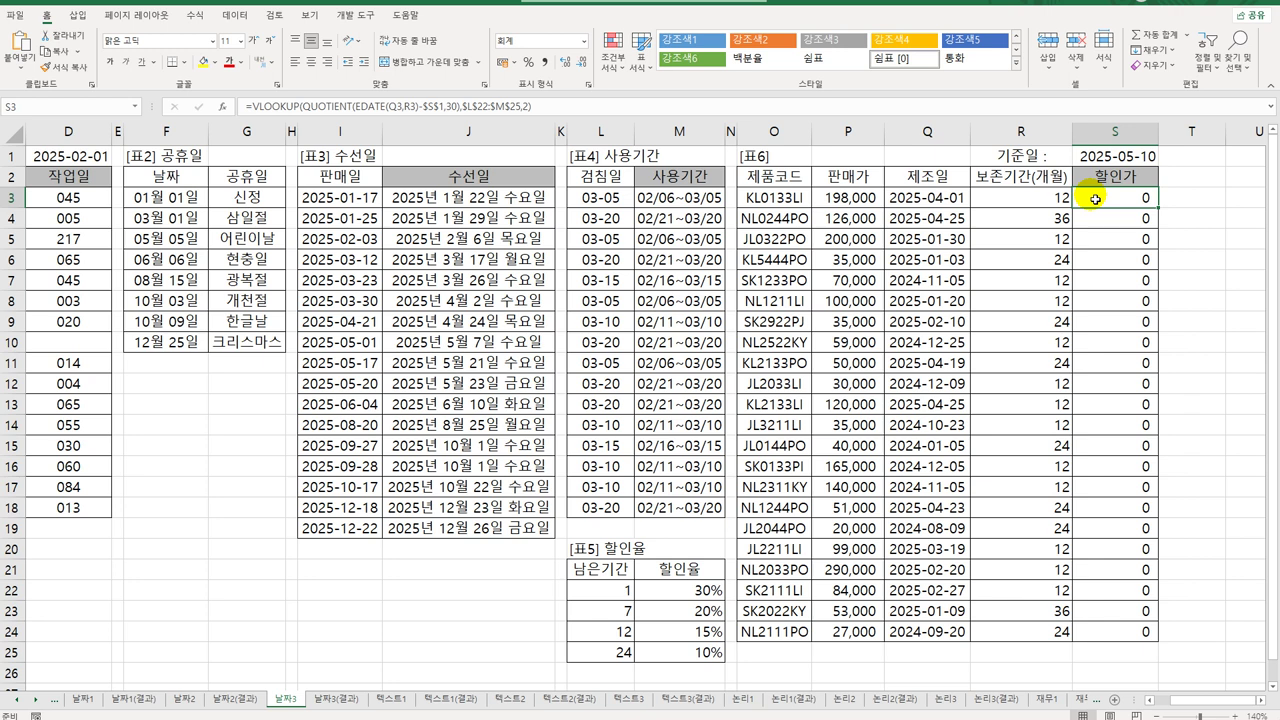
Turn the S3 formula into P3*(1-VLOOKUP(...)) to compute the discounted price, and fill it down to S24
double_click(1090, 196)
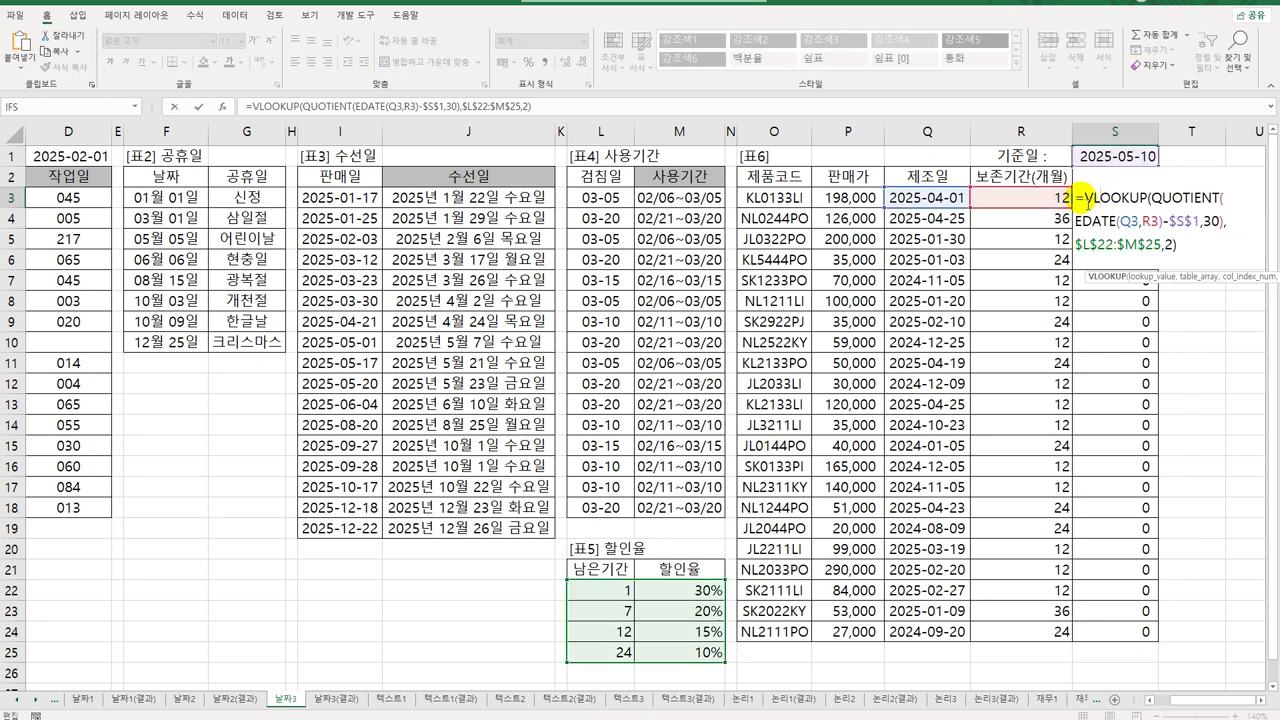
click(866, 199)
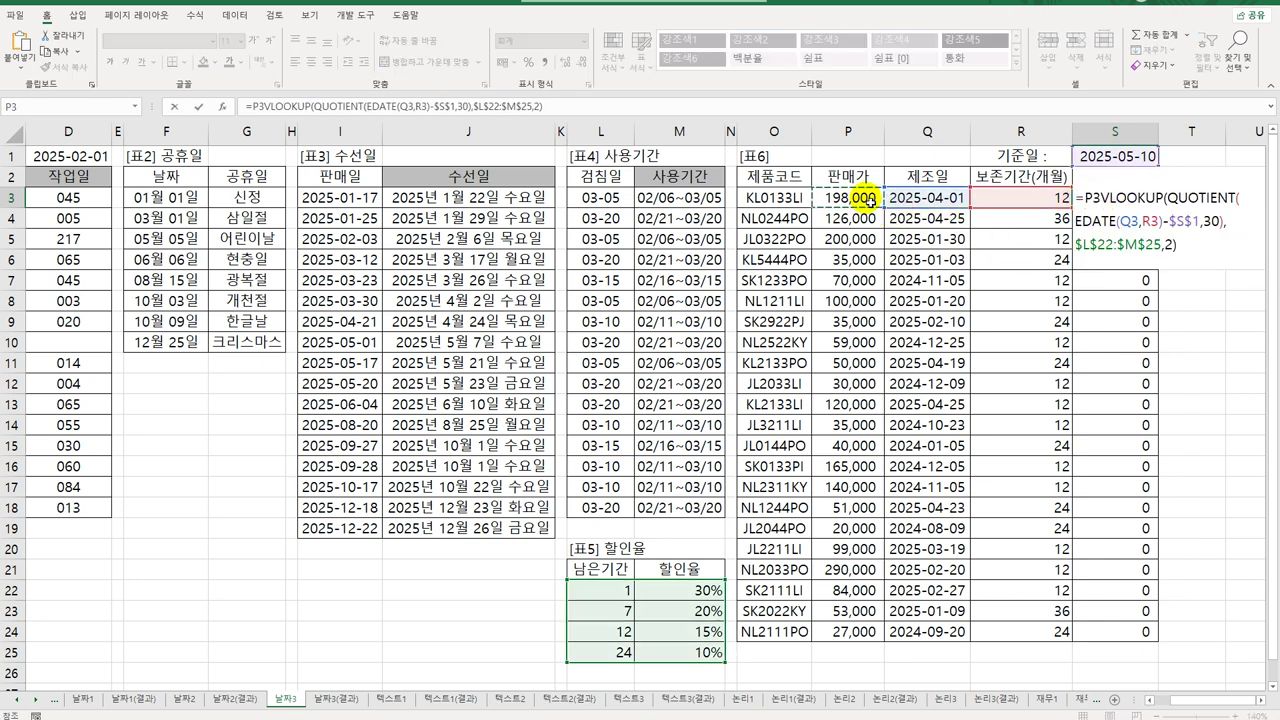
text(*(1-)
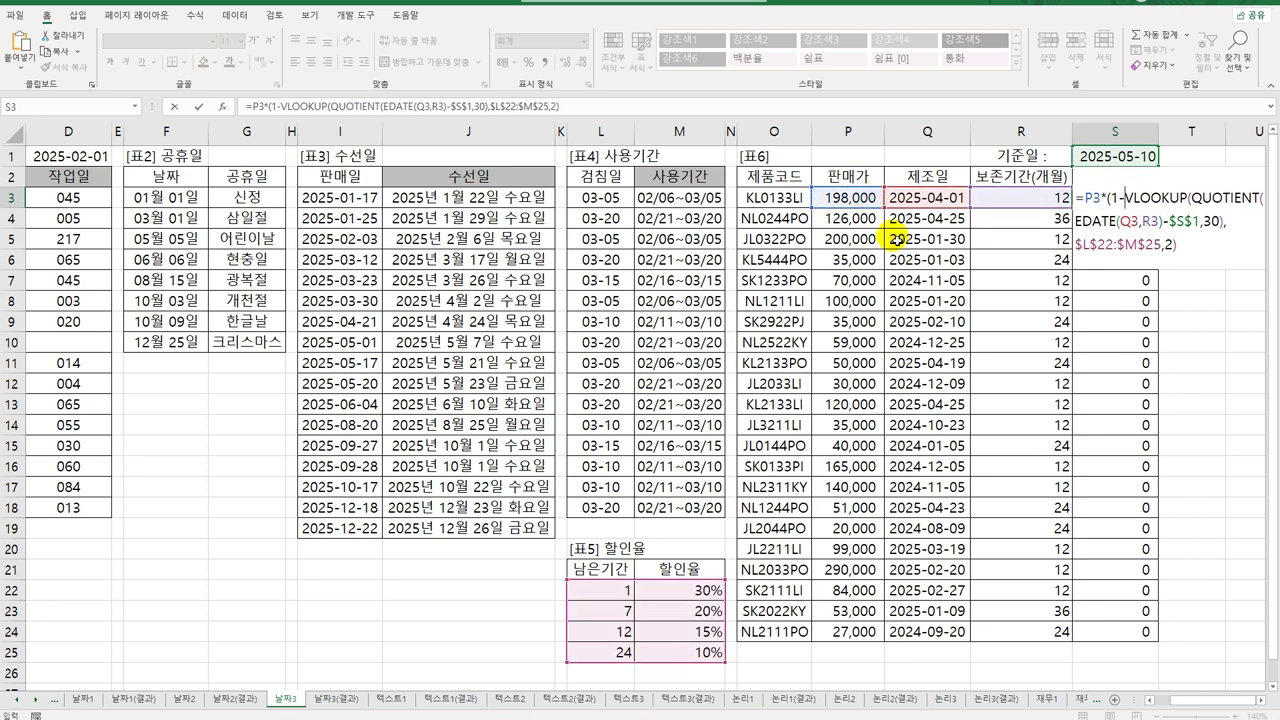
click(1185, 244)
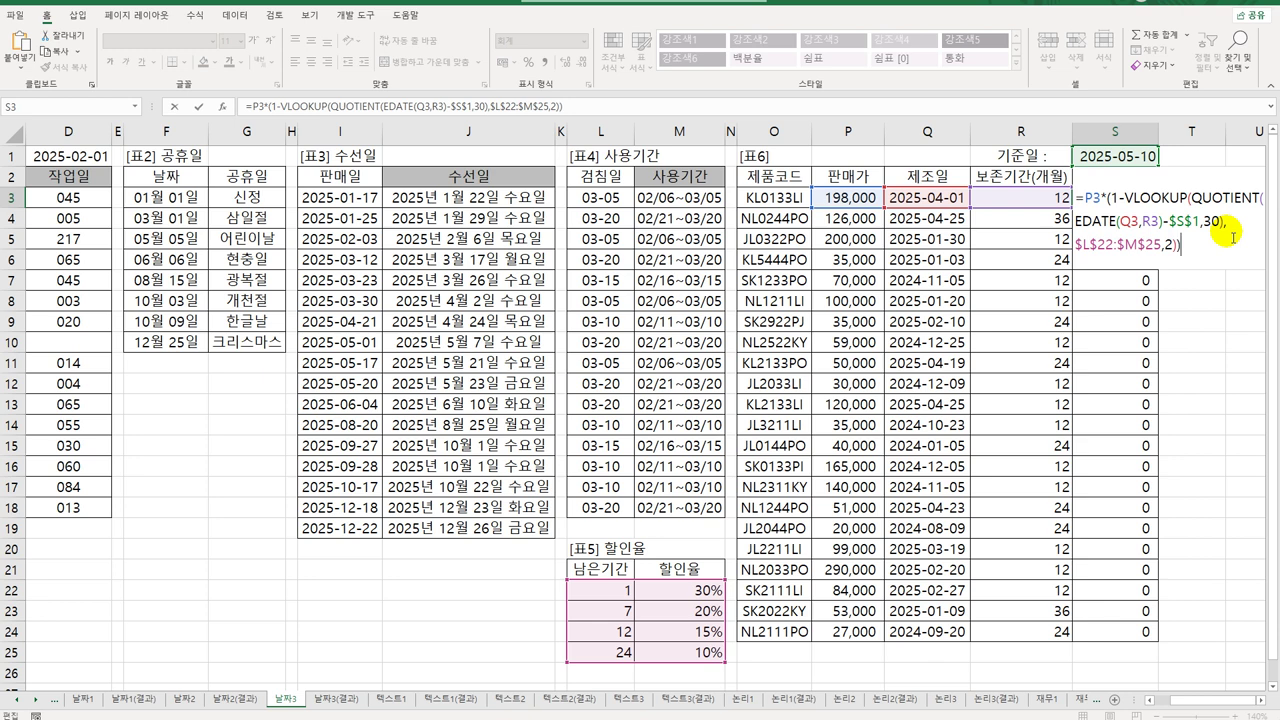
key(ctrl+Return)
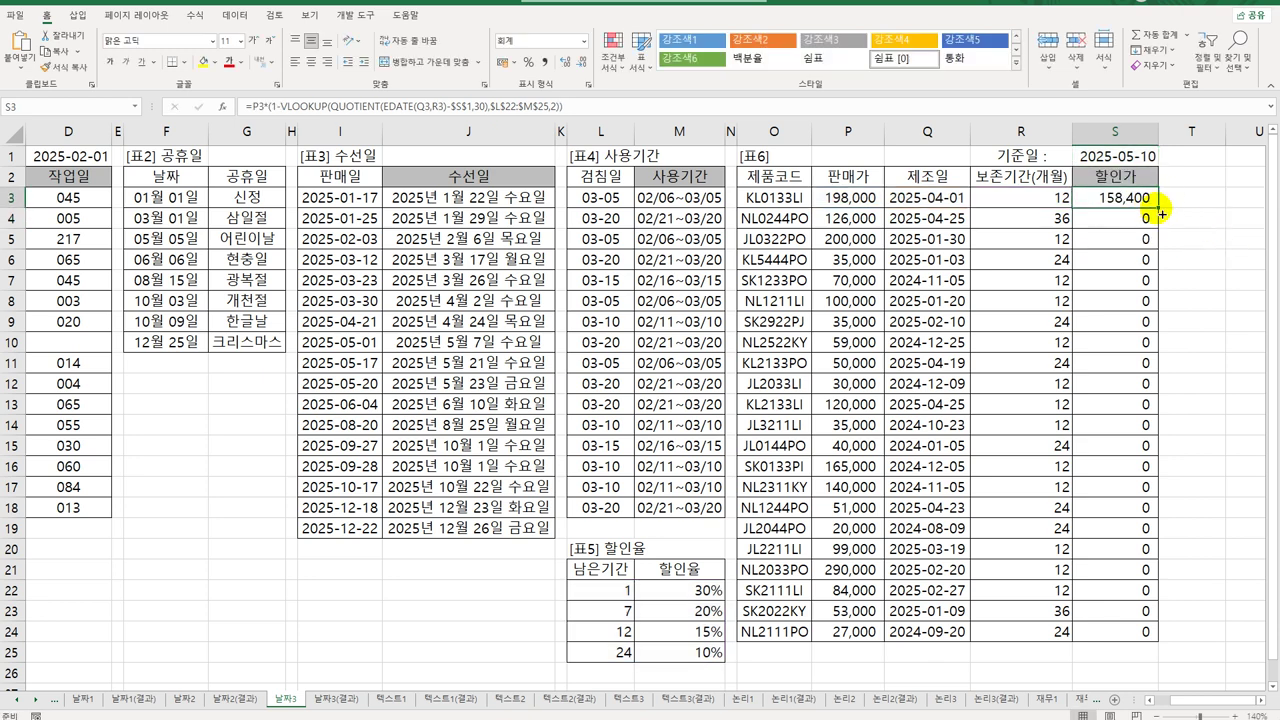
double_click(1160, 212)
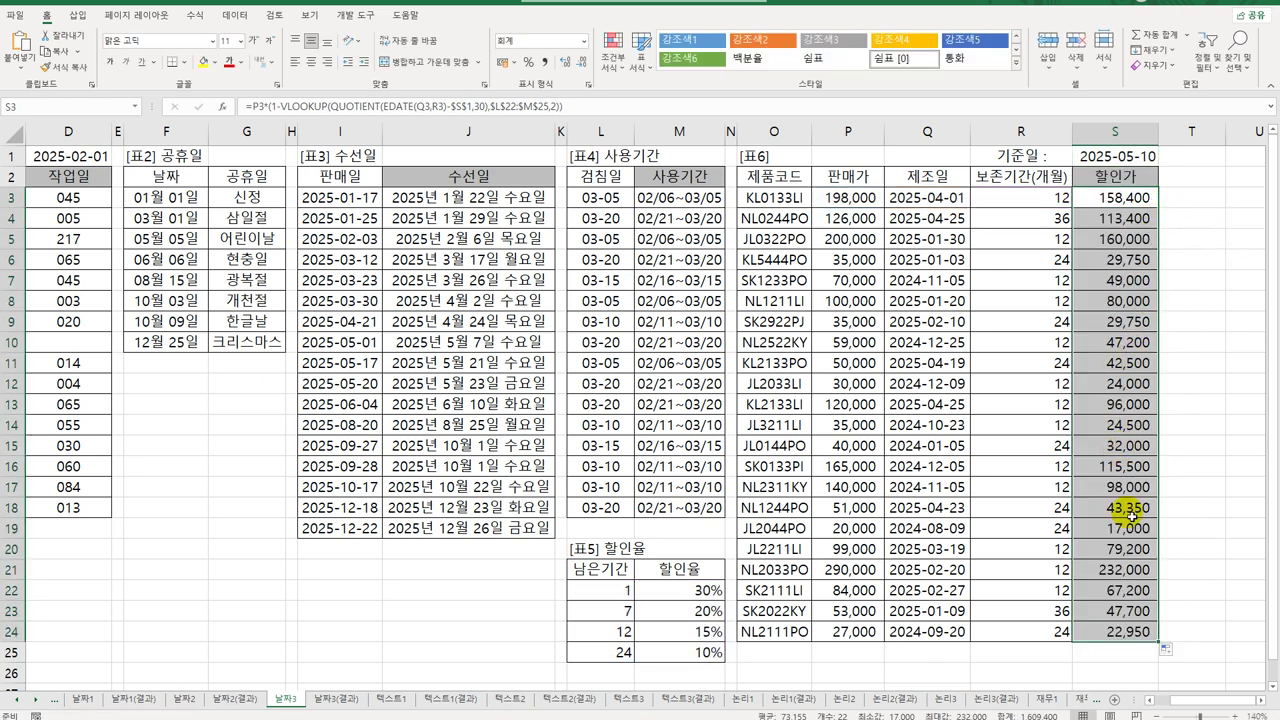
Preview the 날짜 number format for cell S3 without applying it
click(1133, 200)
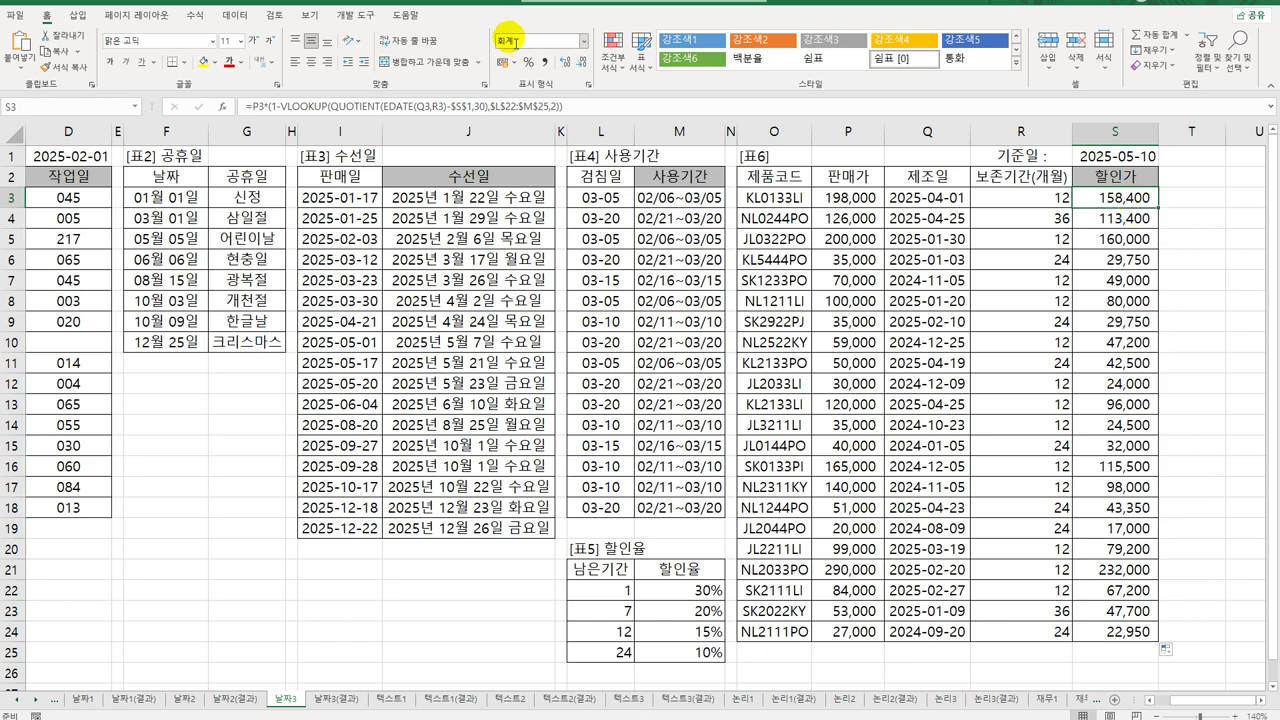
right_click(1133, 205)
click(1178, 490)
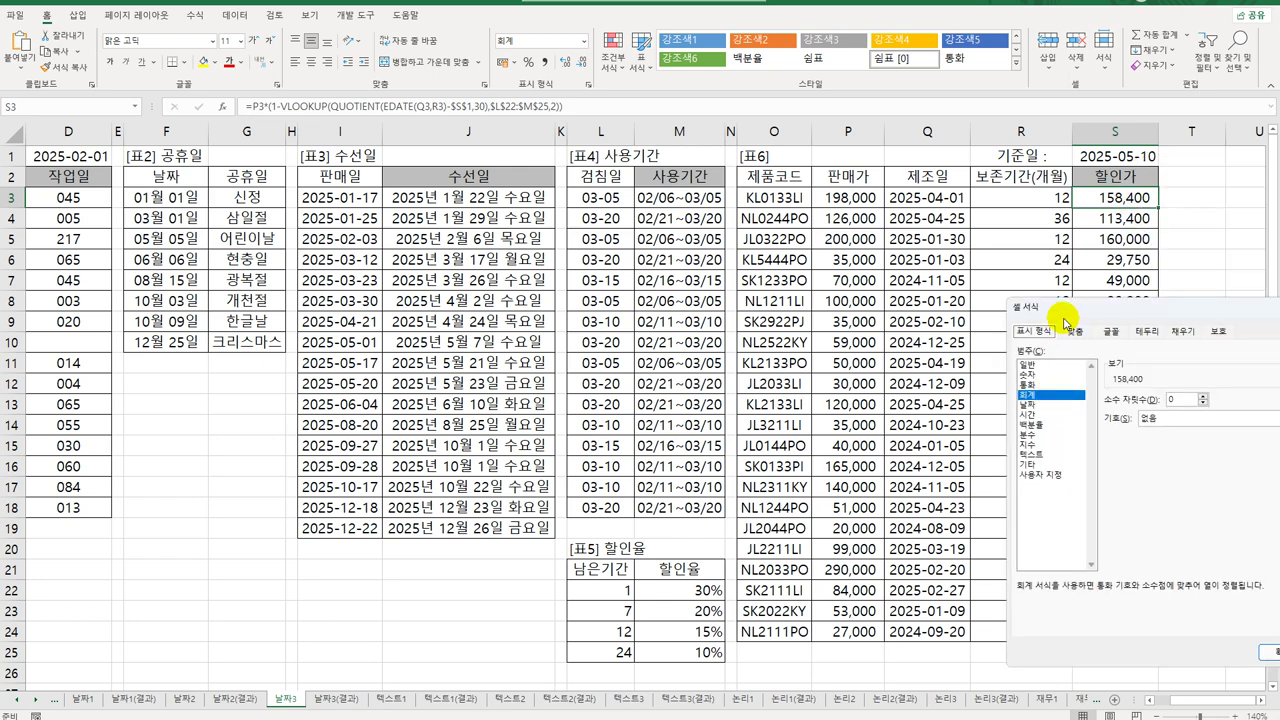
drag(1062, 298, 837, 273)
click(827, 365)
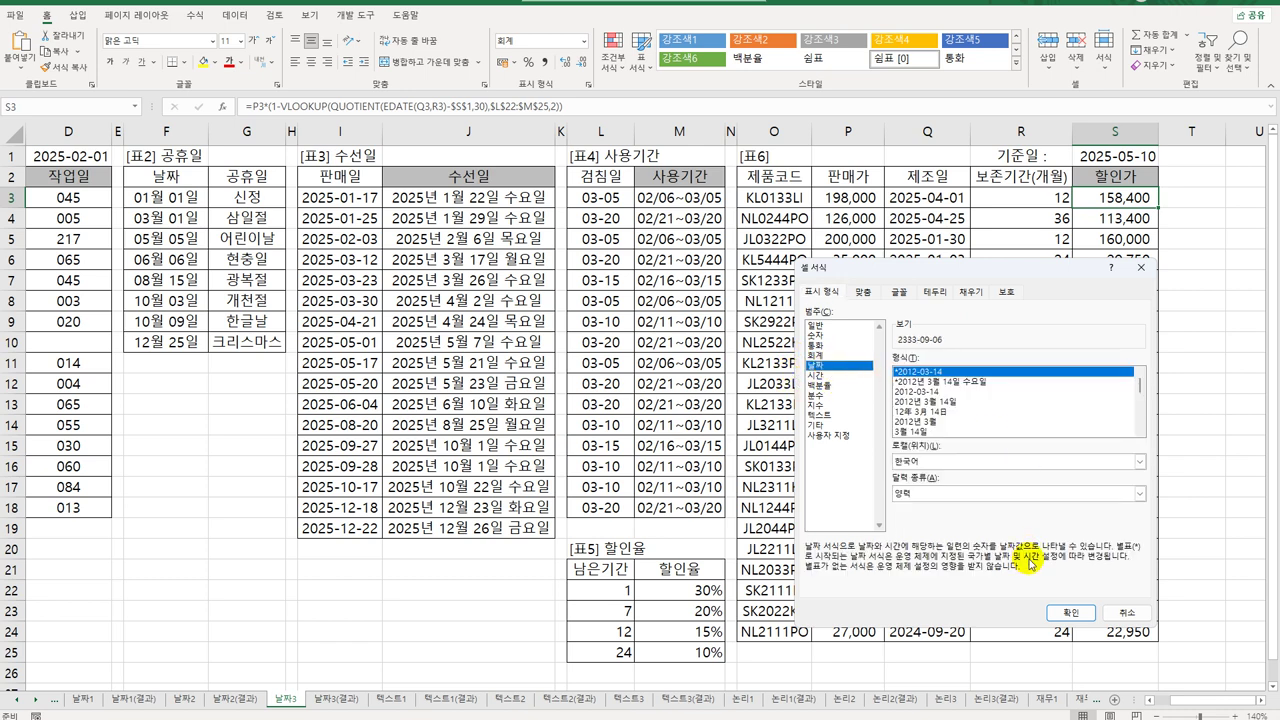
click(1122, 615)
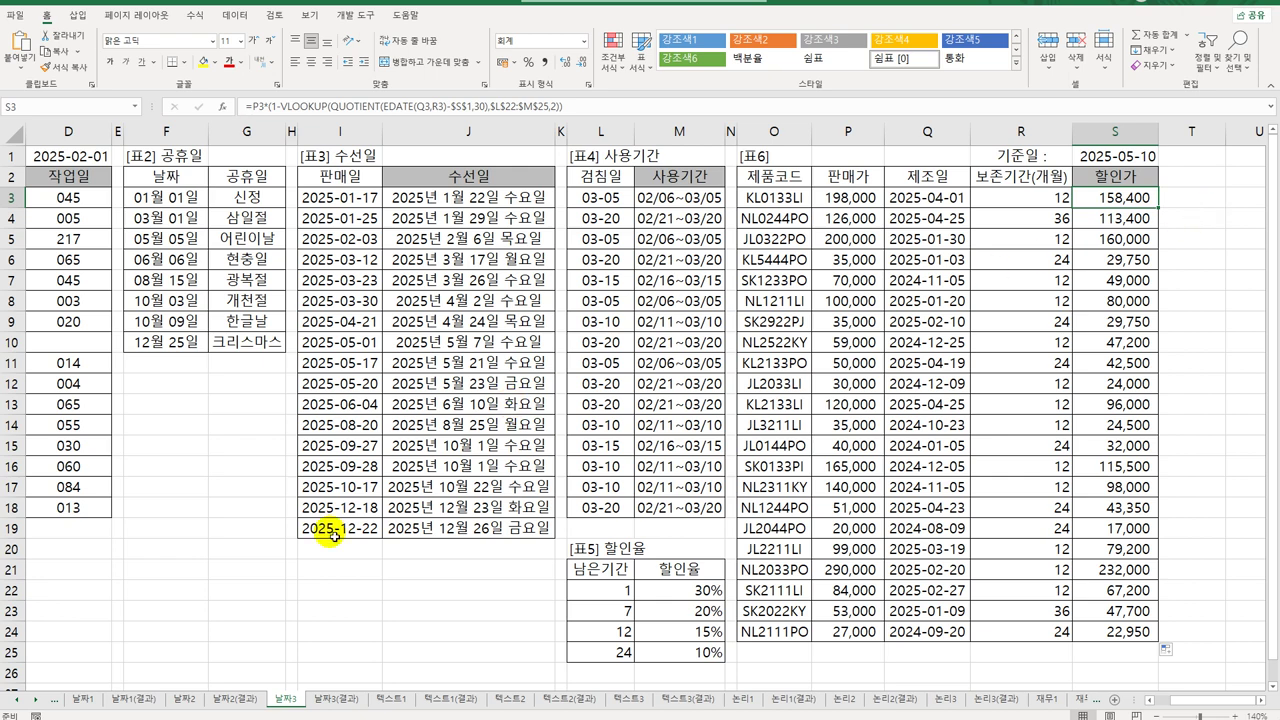
Compare the 할인가 results on the 날짜3 sheet with those on the 날짜3(결과) sheet
click(333, 699)
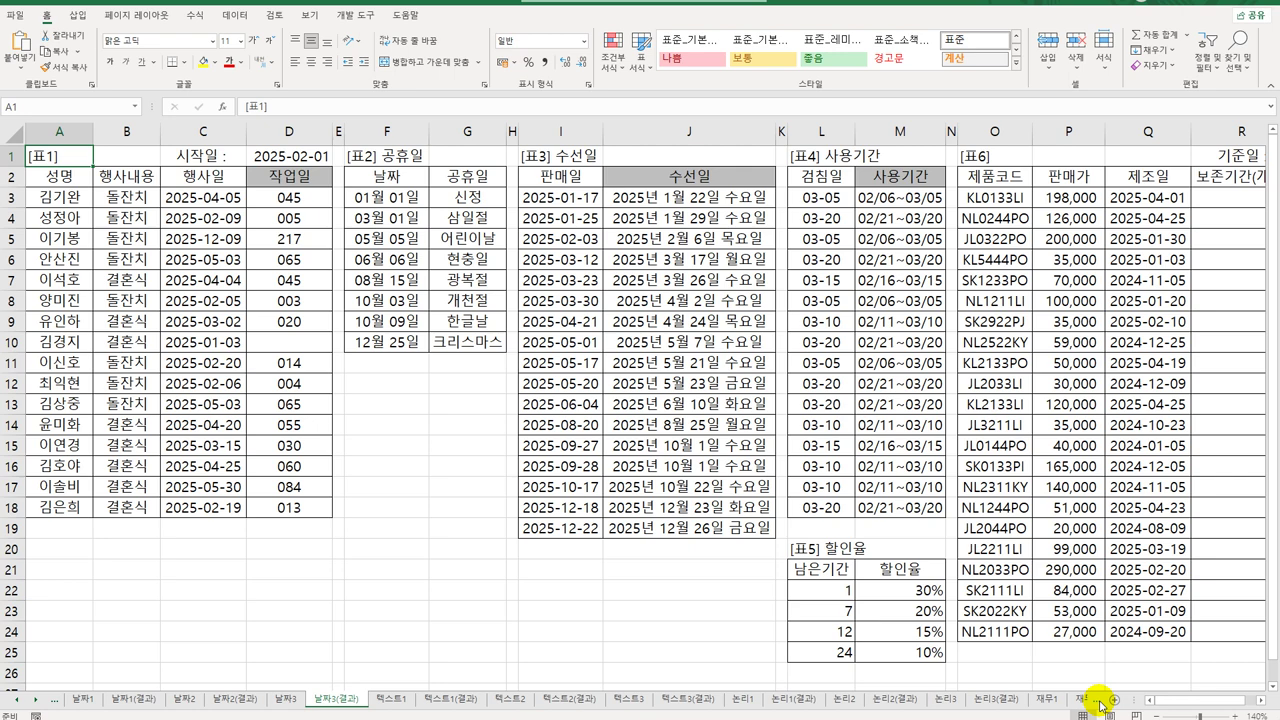
click(1261, 701)
click(1261, 701)
click(1261, 701)
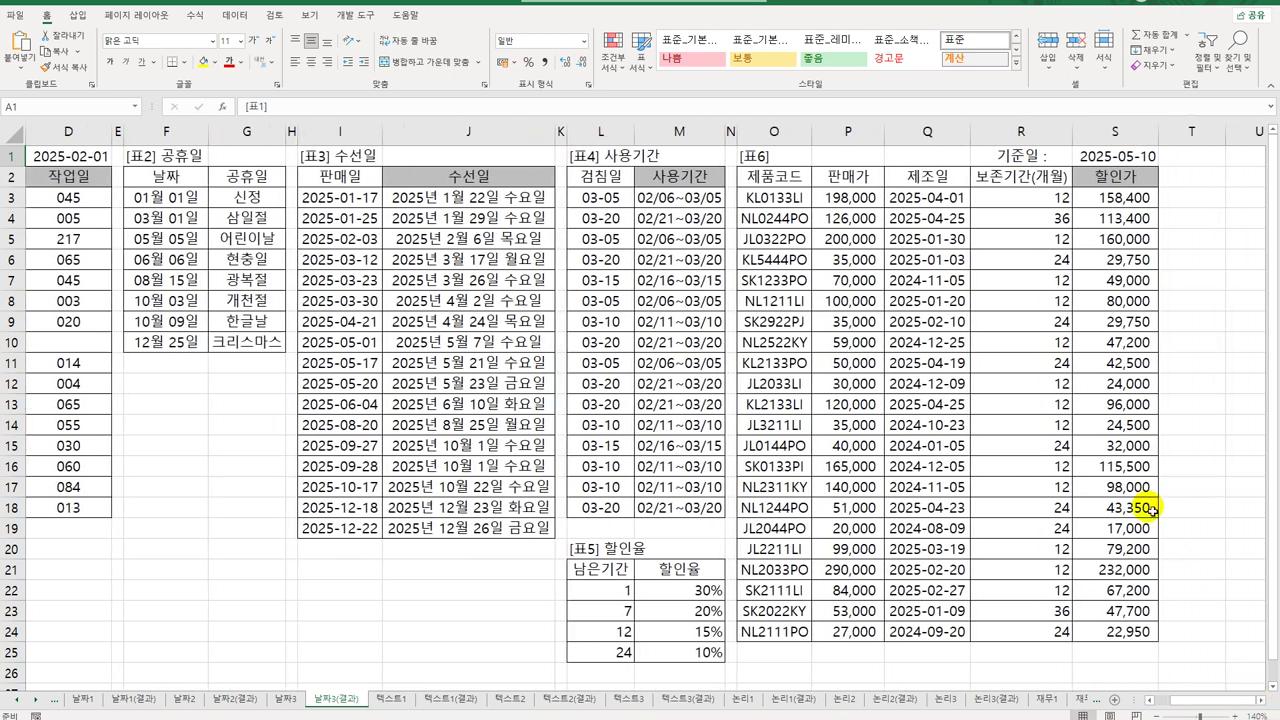
click(285, 699)
click(335, 710)
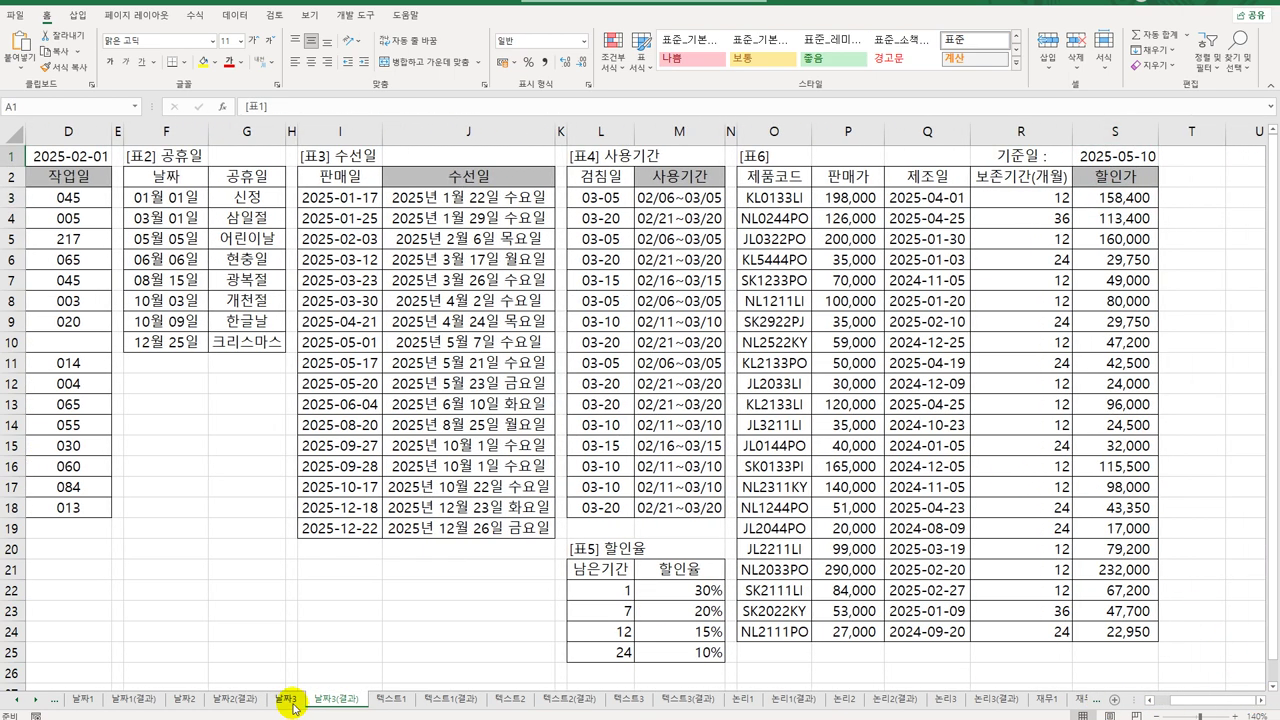
click(292, 708)
click(326, 710)
click(297, 708)
click(326, 708)
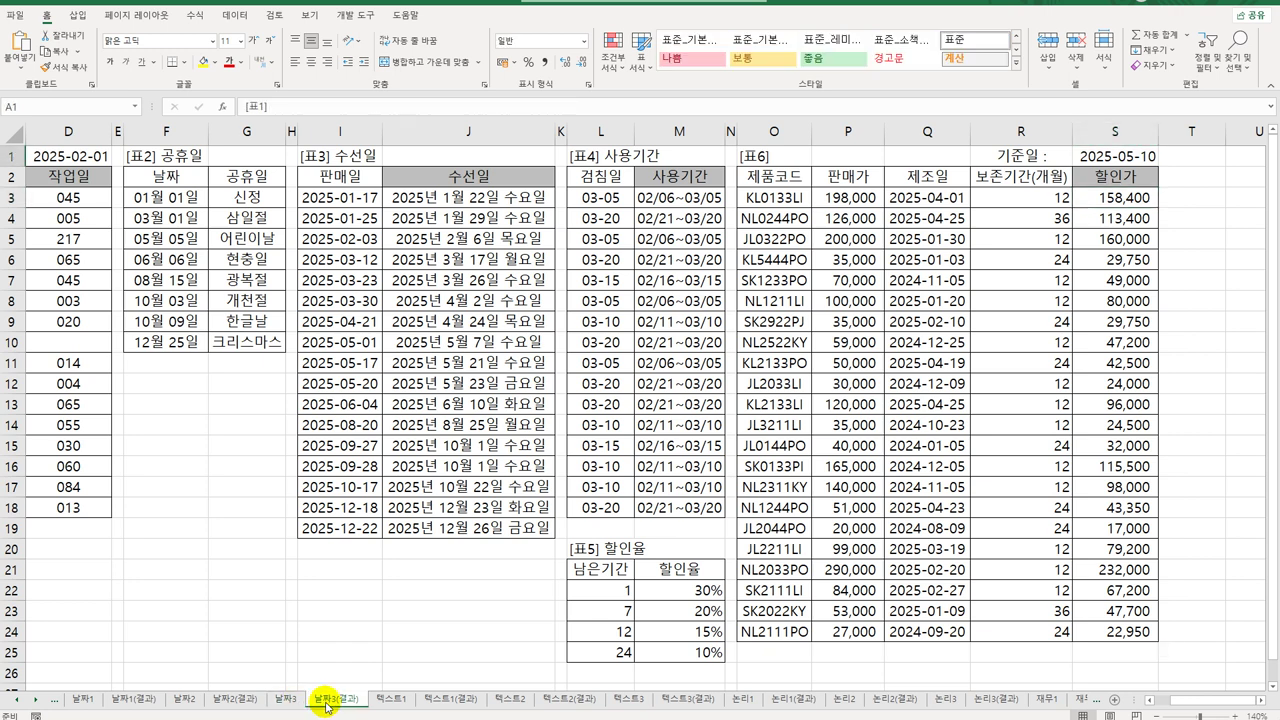